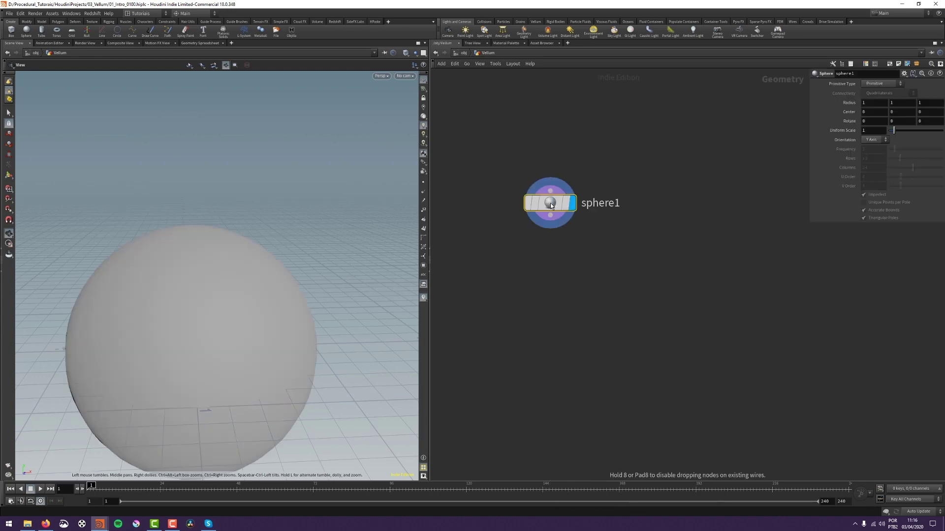
Step: Set the sphere's uniform scale to 0.5
{"action": "left_click", "coordinate": [551, 206]}
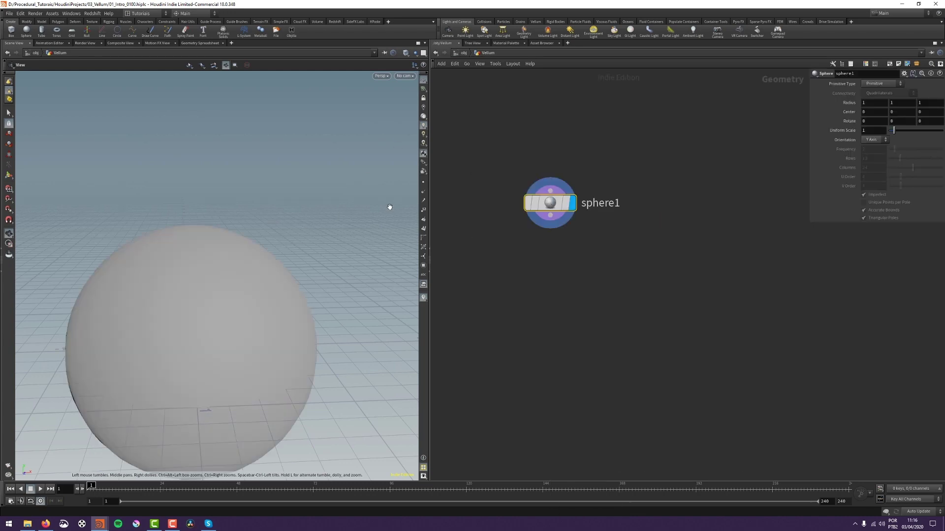
{"action": "left_click_drag", "start_coordinate": [874, 130], "coordinate": [722, 133]}
{"action": "type", "text": "0.5"}
{"action": "key", "text": "Return"}
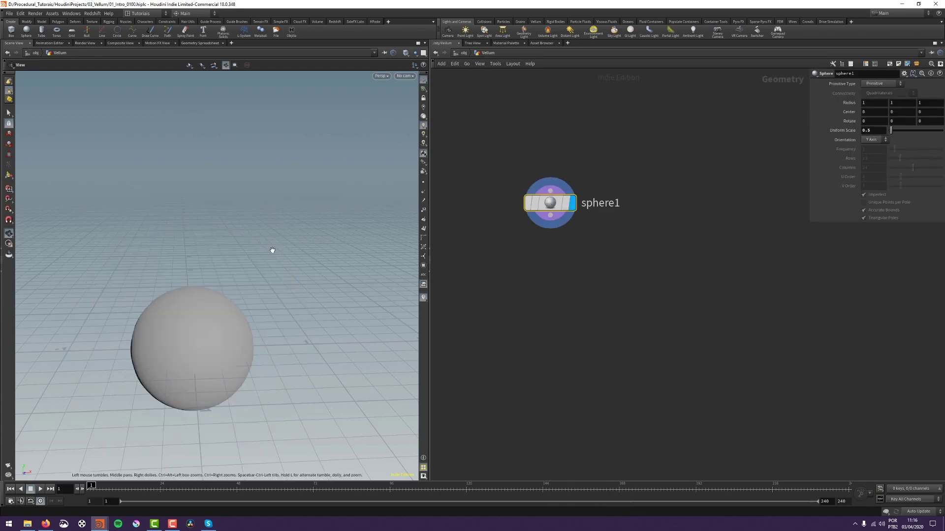
{"action": "middle_click_drag", "start_coordinate": [273, 249], "coordinate": [306, 213]}
{"action": "scroll", "coordinate": [271, 266], "scroll_direction": "up", "scroll_amount": 2}
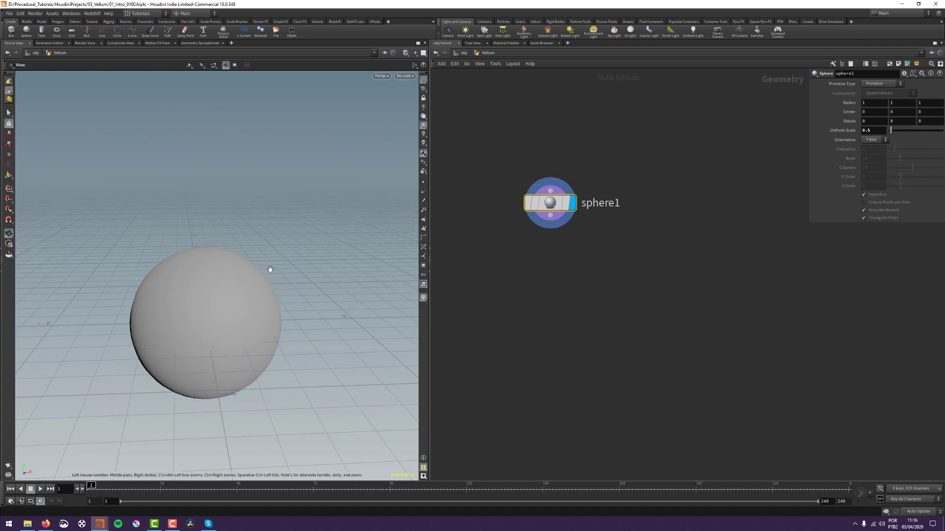
{"action": "middle_click", "coordinate": [564, 203]}
{"action": "left_click_drag", "start_coordinate": [310, 262], "coordinate": [297, 288]}
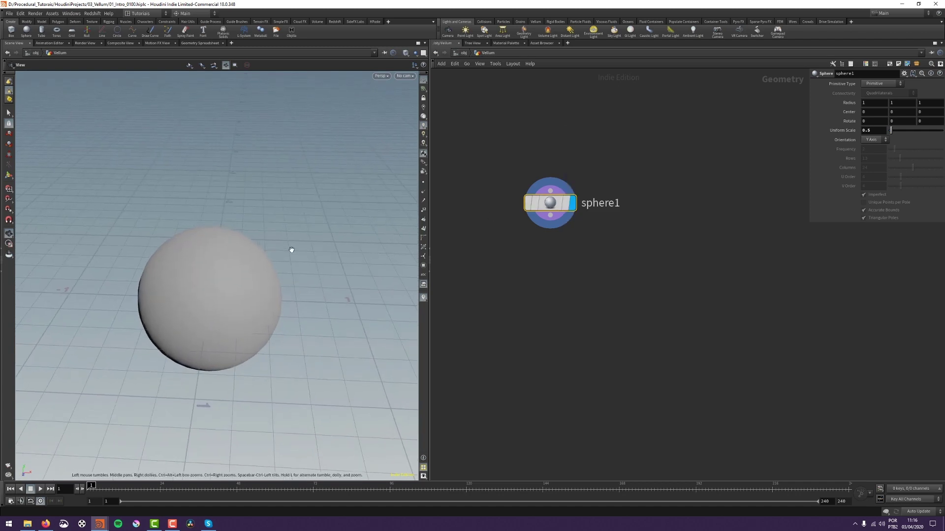
Step: Set the sphere's primitive type to Polygon and show its wireframe over the shaded surface
{"action": "left_click", "coordinate": [881, 84]}
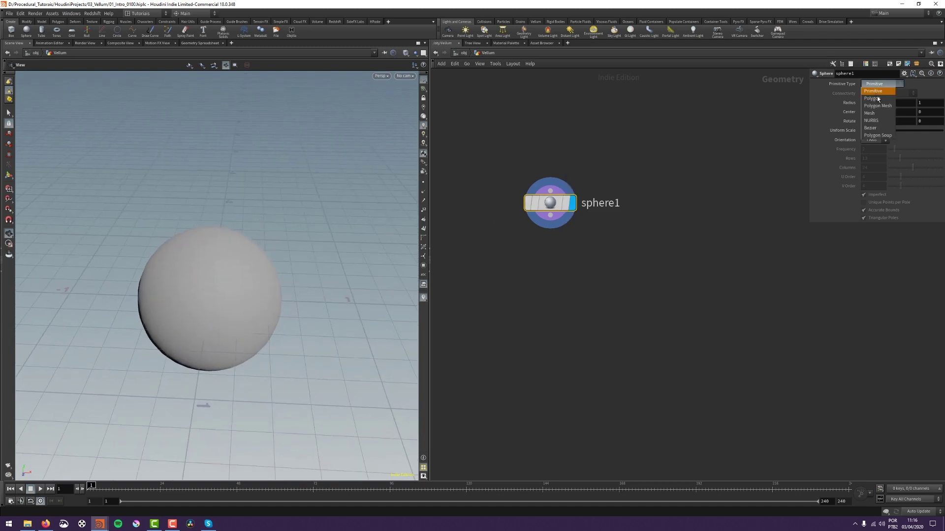
{"action": "left_click", "coordinate": [879, 102]}
{"action": "key", "text": "shift+w"}
{"action": "scroll", "coordinate": [246, 258], "scroll_direction": "up", "scroll_amount": 2}
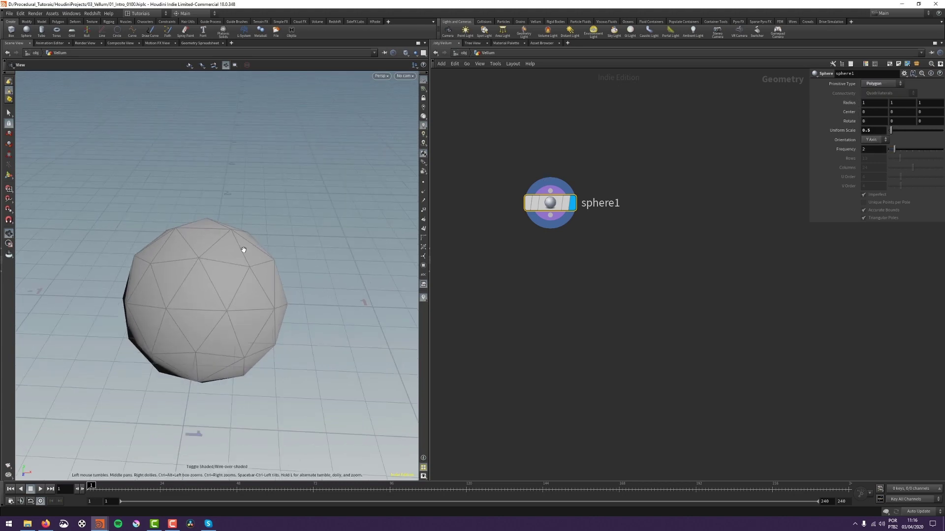
Step: Try the Polygon Mesh primitive type on the sphere and examine its topology around the pole
{"action": "left_click", "coordinate": [864, 85]}
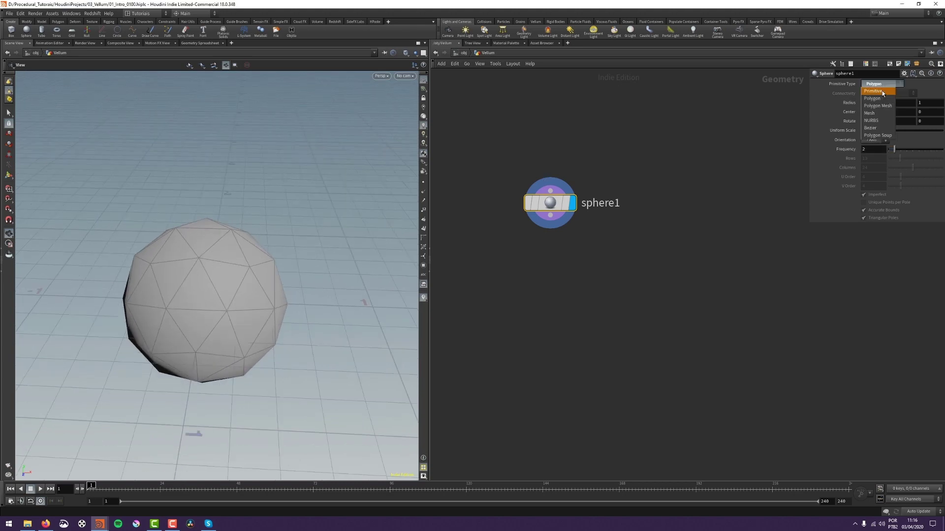
{"action": "left_click", "coordinate": [878, 105]}
{"action": "left_click_drag", "start_coordinate": [212, 280], "coordinate": [195, 228]}
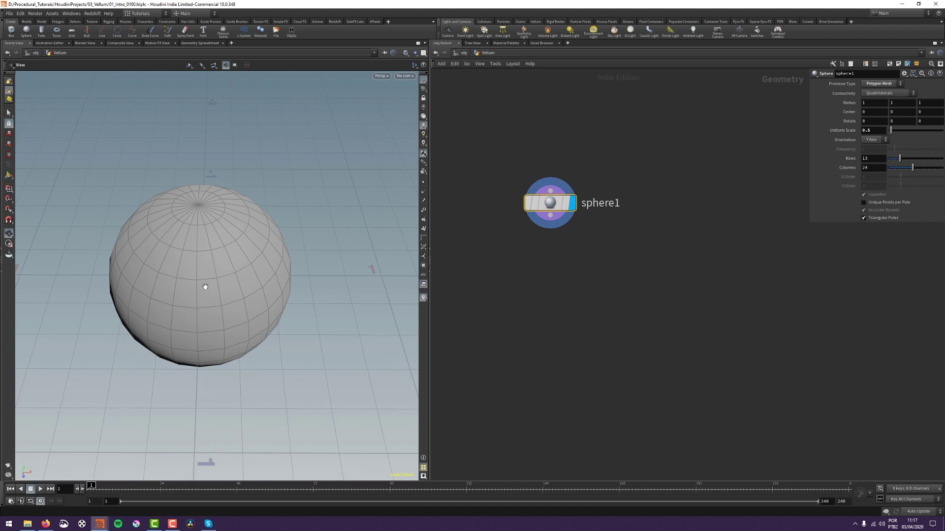
{"action": "left_click_drag", "start_coordinate": [210, 276], "coordinate": [214, 248]}
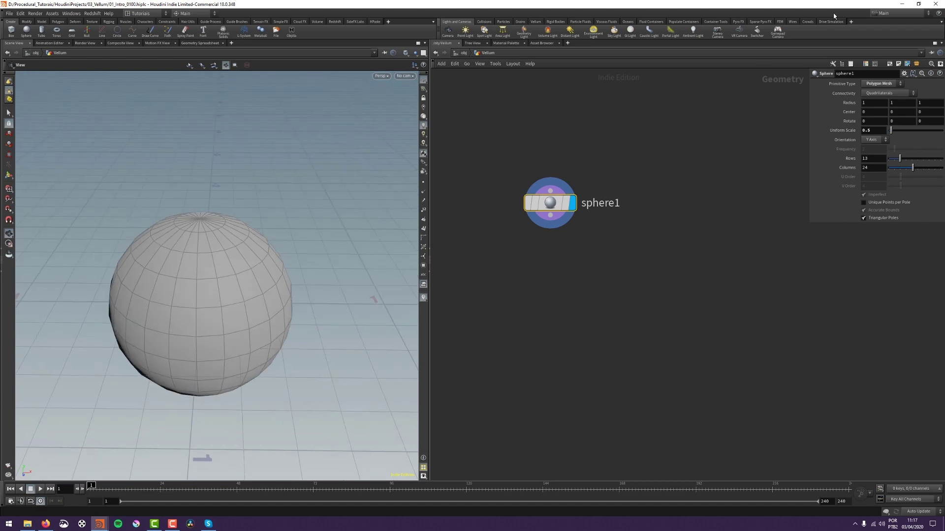
Step: Set the sphere's primitive type to Polygon with a frequency of 5
{"action": "left_click", "coordinate": [879, 84]}
{"action": "left_click", "coordinate": [877, 90]}
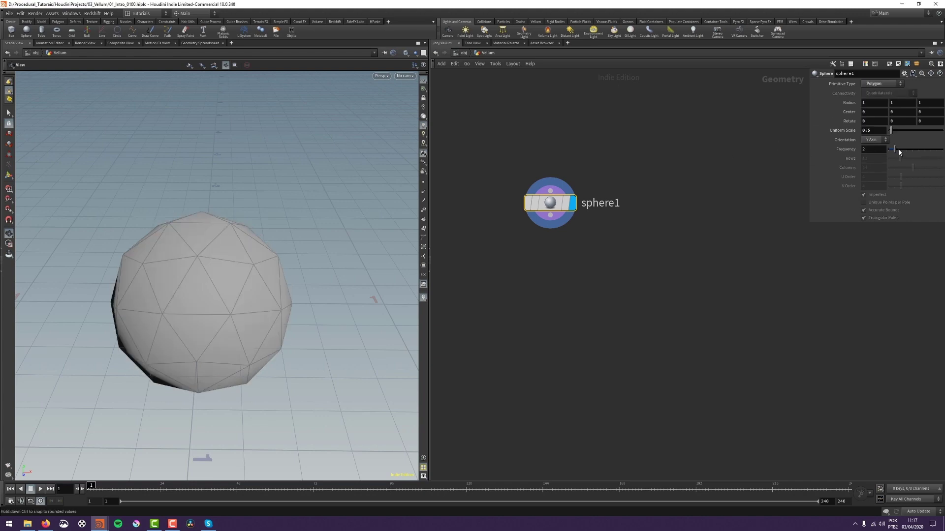
{"action": "left_click_drag", "start_coordinate": [899, 152], "coordinate": [912, 150]}
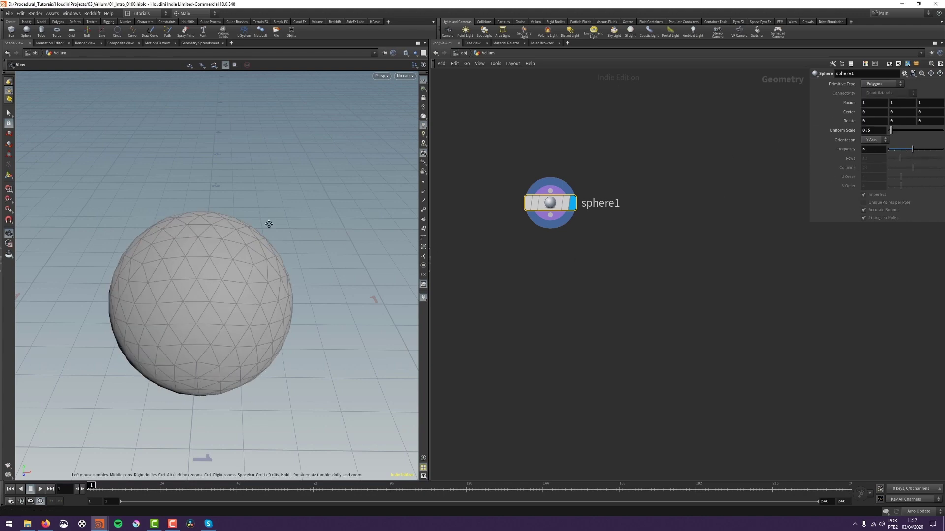
Step: Append a Transform node after sphere1 and make it the displayed node
{"action": "key", "text": "Tab"}
{"action": "type", "text": "tran"}
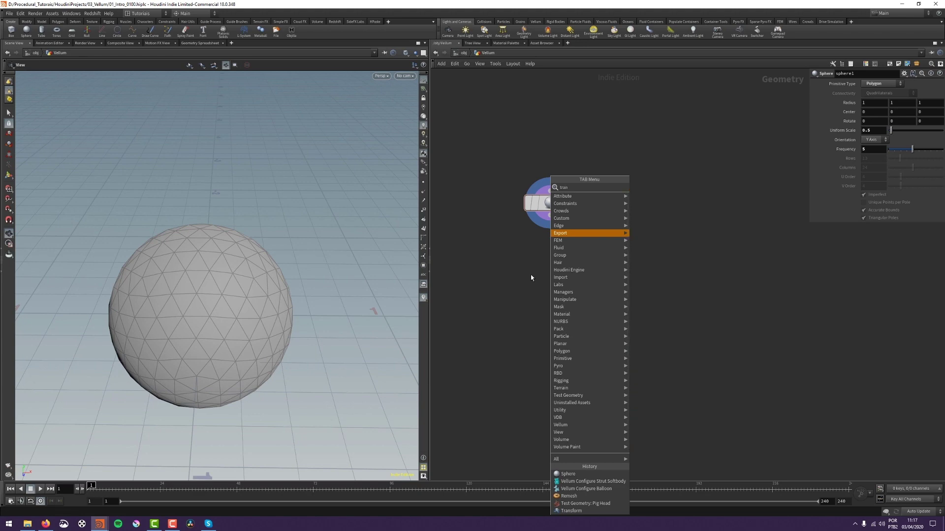
{"action": "key", "text": "Return"}
{"action": "key", "text": "Return"}
{"action": "key", "text": "Return"}
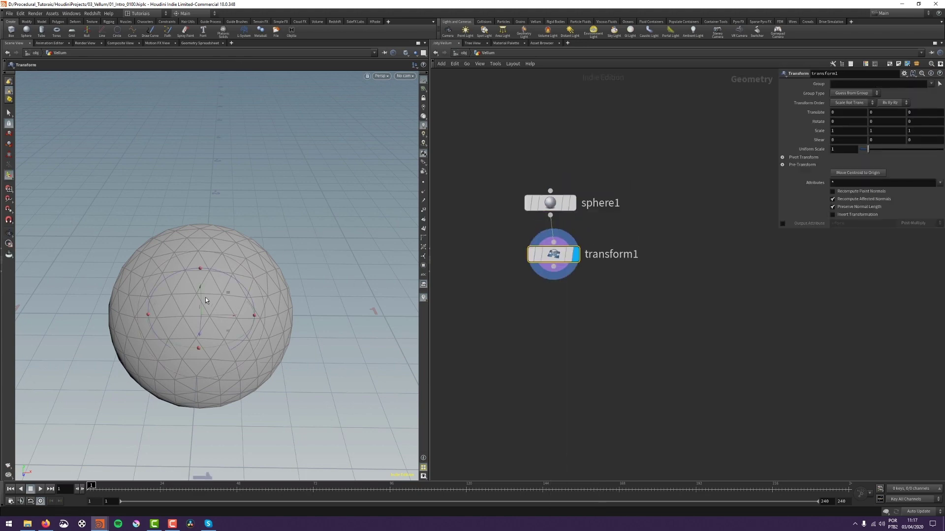
Step: Raise the sphere above the grid with the Transform node, about 1.31 units along Y
{"action": "left_click_drag", "start_coordinate": [202, 283], "coordinate": [240, 107]}
{"action": "right_click_drag", "start_coordinate": [240, 162], "coordinate": [241, 217], "text": "alt"}
{"action": "left_click_drag", "start_coordinate": [240, 217], "coordinate": [241, 246], "text": "alt"}
{"action": "key", "text": "Return"}
{"action": "left_click_drag", "start_coordinate": [223, 161], "coordinate": [226, 117]}
{"action": "middle_click_drag", "start_coordinate": [246, 219], "coordinate": [240, 270], "text": "alt"}
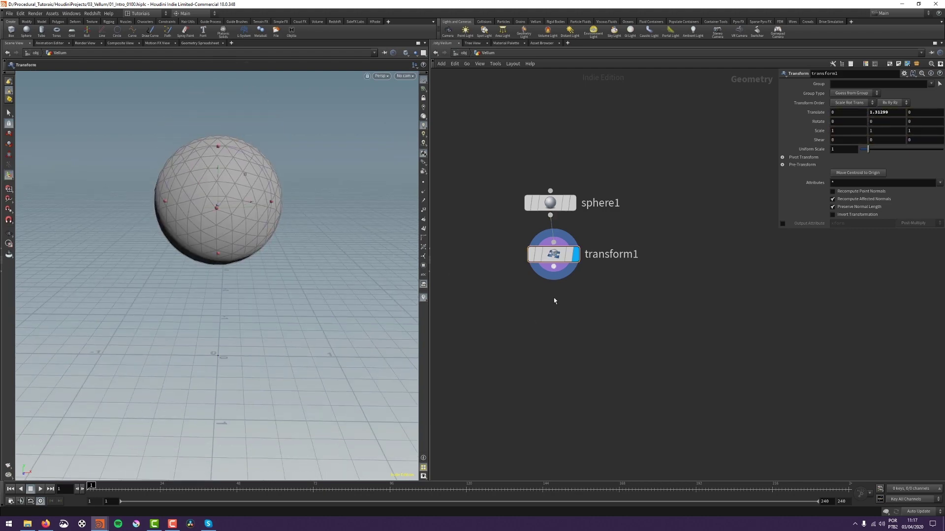
Step: Append a Null after transform1, align the nodes in the network, and rename the Null OUT
{"action": "key", "text": "Tab"}
{"action": "type", "text": "nu"}
{"action": "key", "text": "Return"}
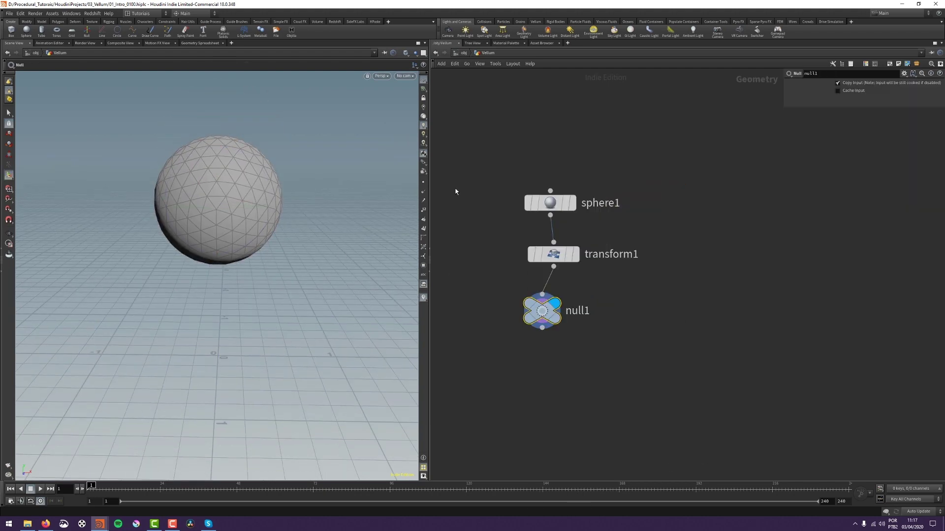
{"action": "key", "text": "l"}
{"action": "double_click", "coordinate": [576, 328]}
{"action": "type", "text": "OUT"}
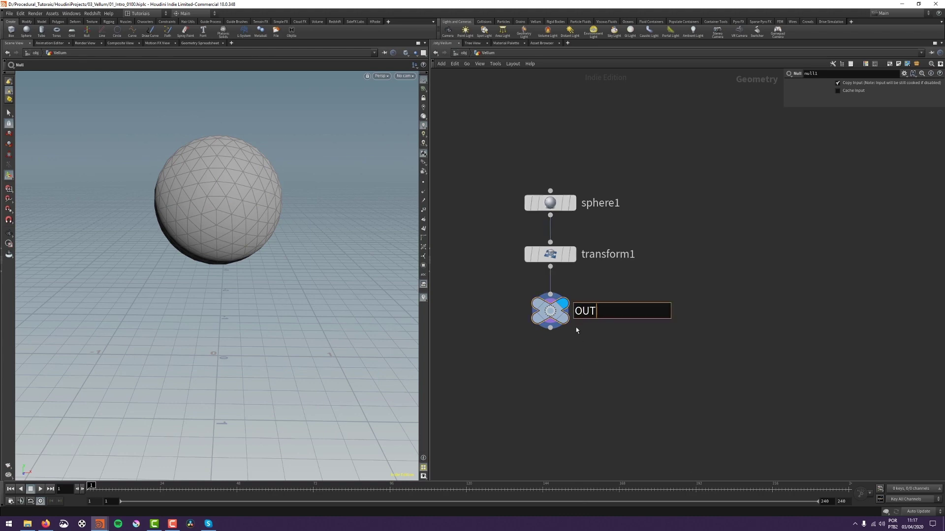
{"action": "key", "text": "Return"}
{"action": "middle_click_drag", "start_coordinate": [529, 353], "coordinate": [500, 293]}
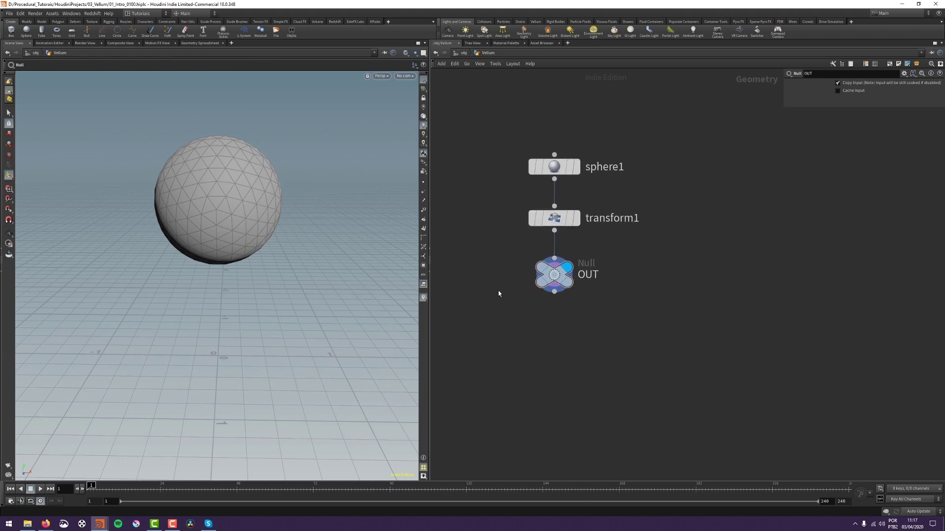
Step: Add a Vellum Constraints node fed by the OUT null and make it the displayed node
{"action": "middle_click_drag", "start_coordinate": [562, 299], "coordinate": [569, 273]}
{"action": "key", "text": "Tab"}
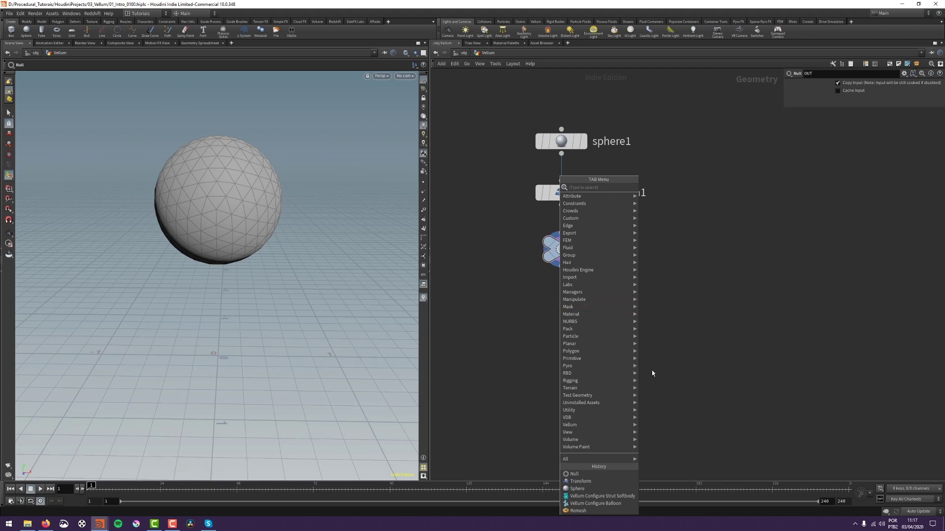
{"action": "mouse_move", "coordinate": [564, 427]}
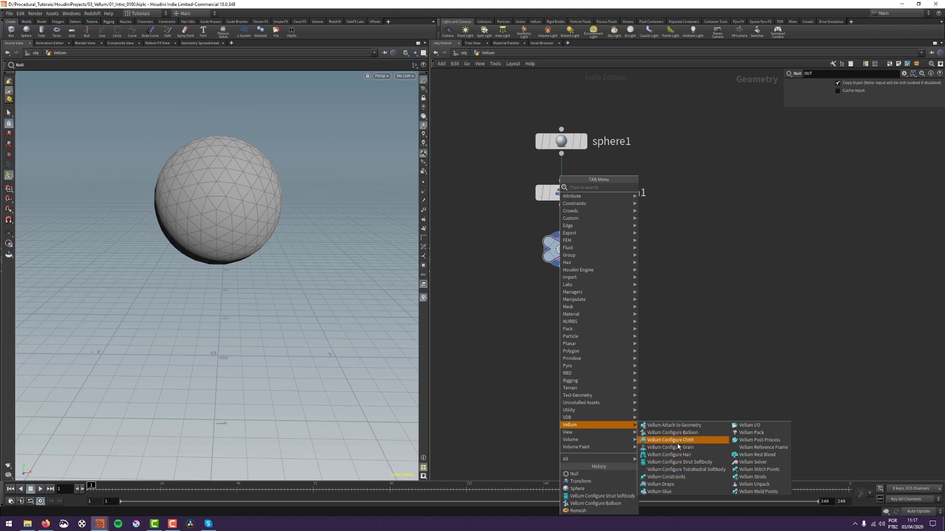
{"action": "left_click", "coordinate": [668, 477]}
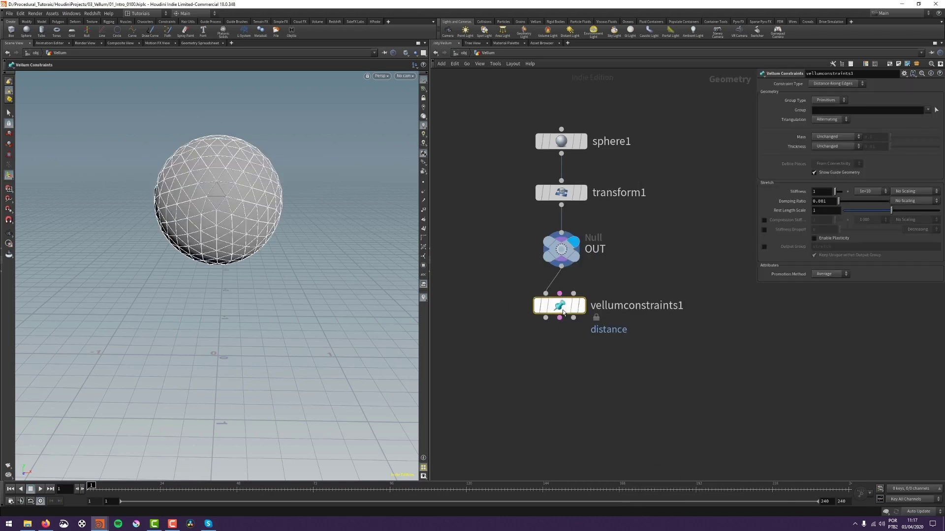
{"action": "left_click", "coordinate": [565, 315]}
{"action": "left_click", "coordinate": [592, 295]}
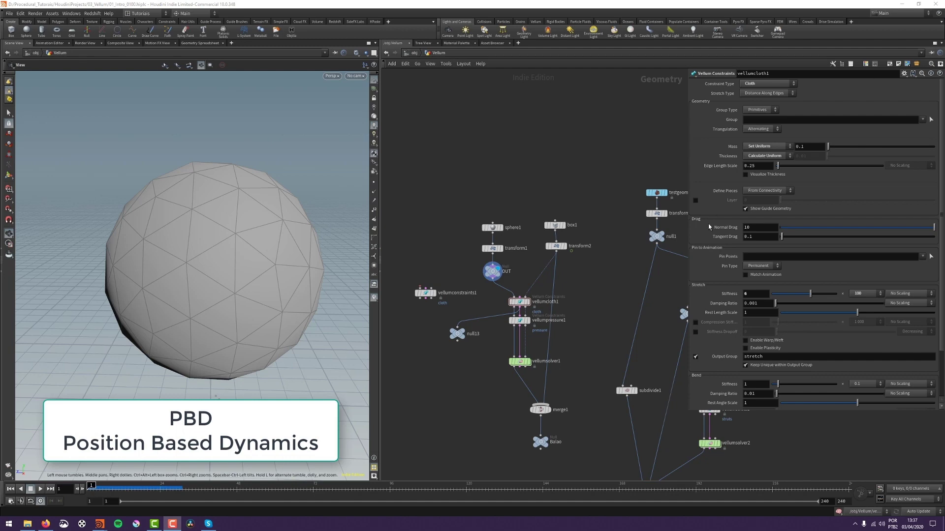
Step: In the 01_Intro_0102 example network, examine the sphere's points, vellumcloth1 with its thickness visualized, and the constraint geometry through null13
{"action": "left_click", "coordinate": [374, 182]}
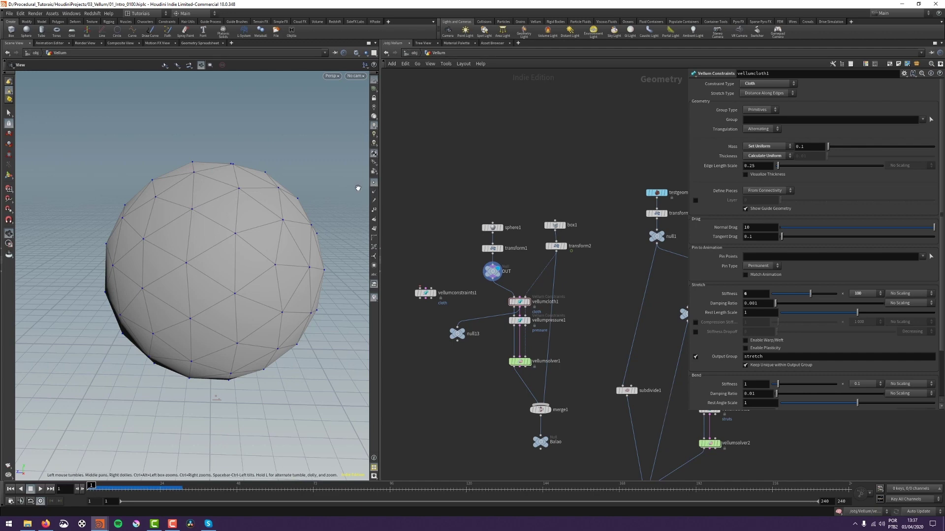
{"action": "left_click", "coordinate": [528, 301]}
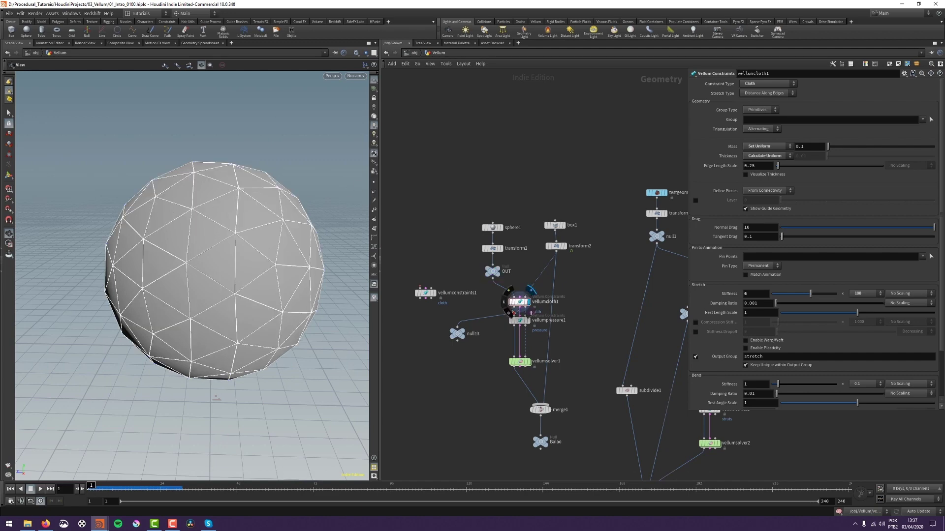
{"action": "left_click_drag", "start_coordinate": [505, 301], "coordinate": [533, 307]}
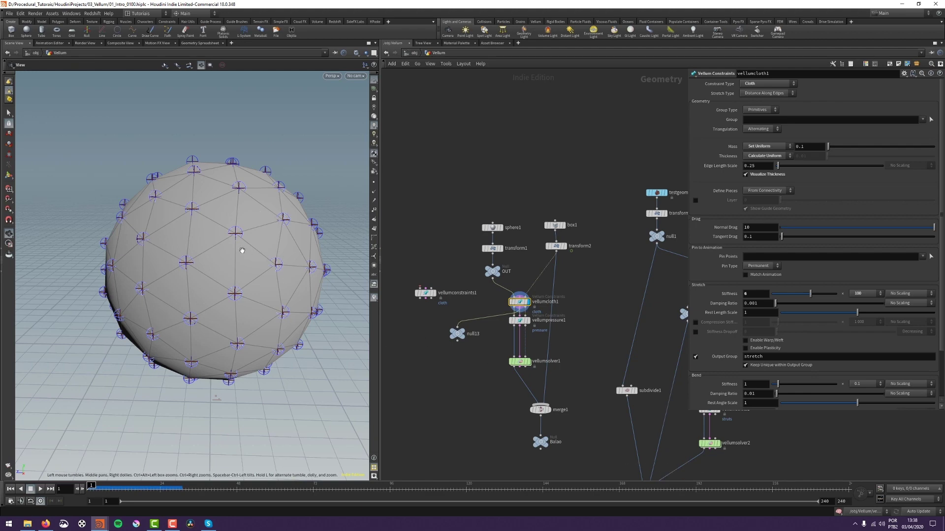
{"action": "left_click", "coordinate": [453, 335]}
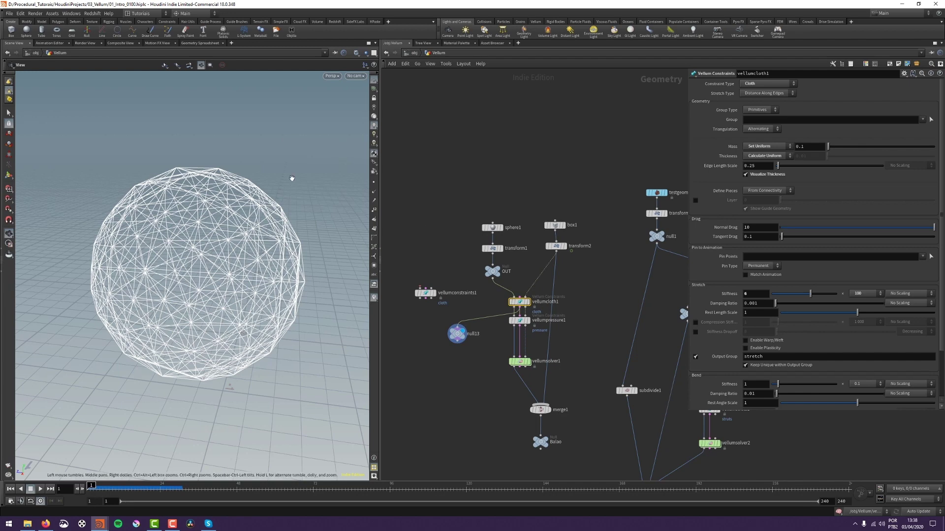
{"action": "left_click_drag", "start_coordinate": [257, 249], "coordinate": [295, 156]}
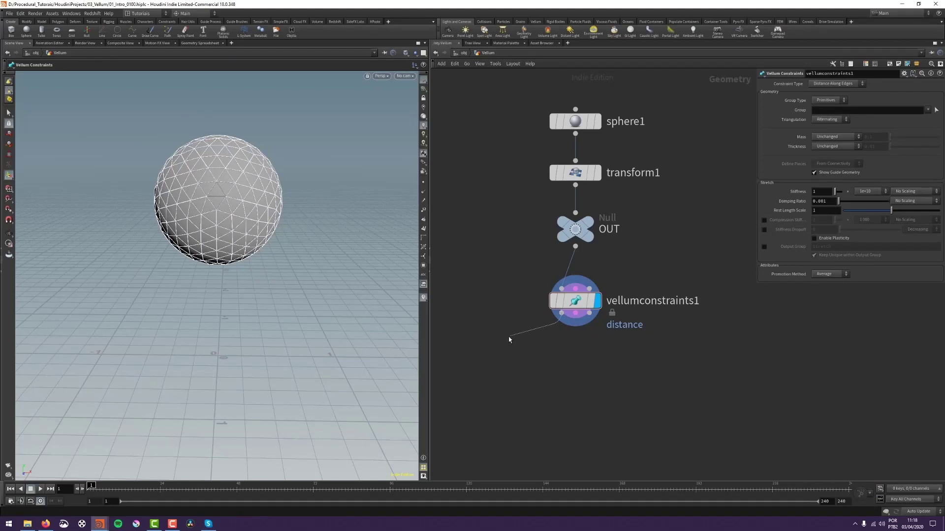
Step: Add a Null fed by the first output of vellumconstraints1 and place it below the node
{"action": "left_click", "coordinate": [509, 339]}
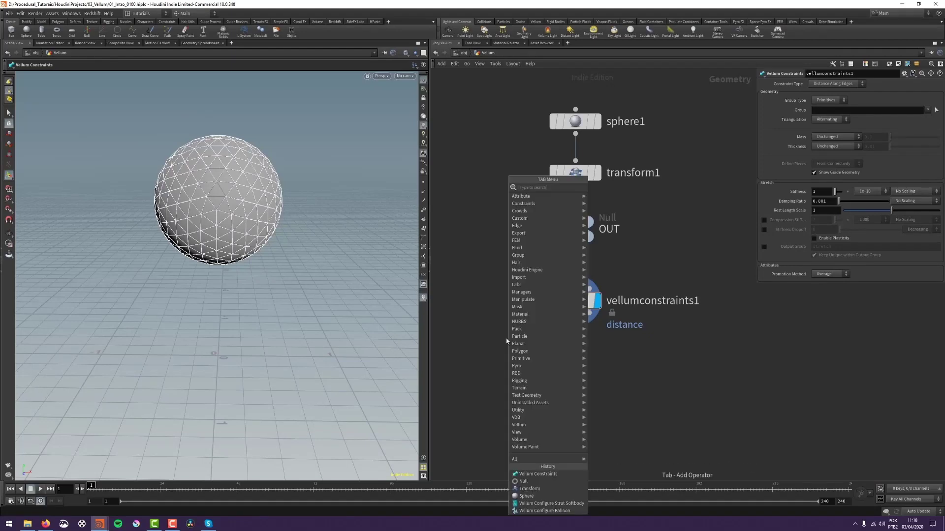
{"action": "type", "text": "null"}
{"action": "key", "text": "Return"}
{"action": "left_click", "coordinate": [506, 338]}
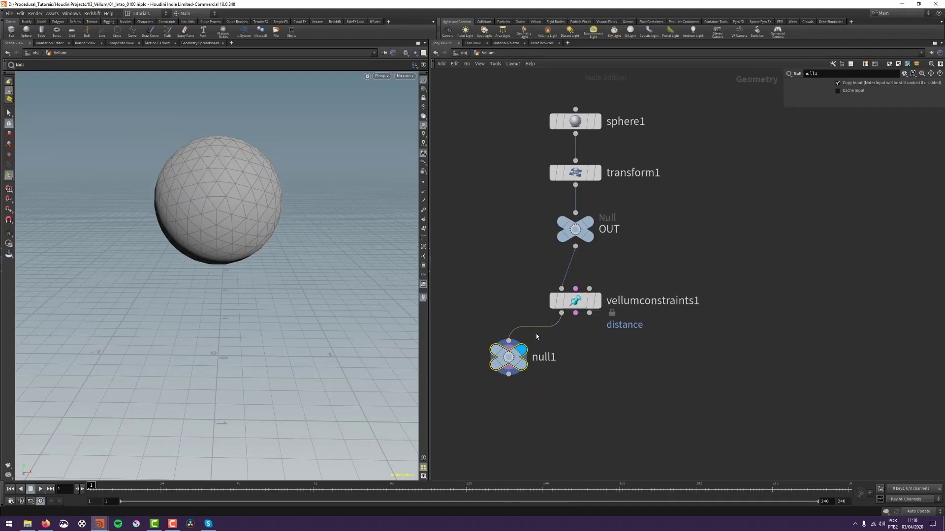
{"action": "left_click_drag", "start_coordinate": [508, 357], "coordinate": [491, 380]}
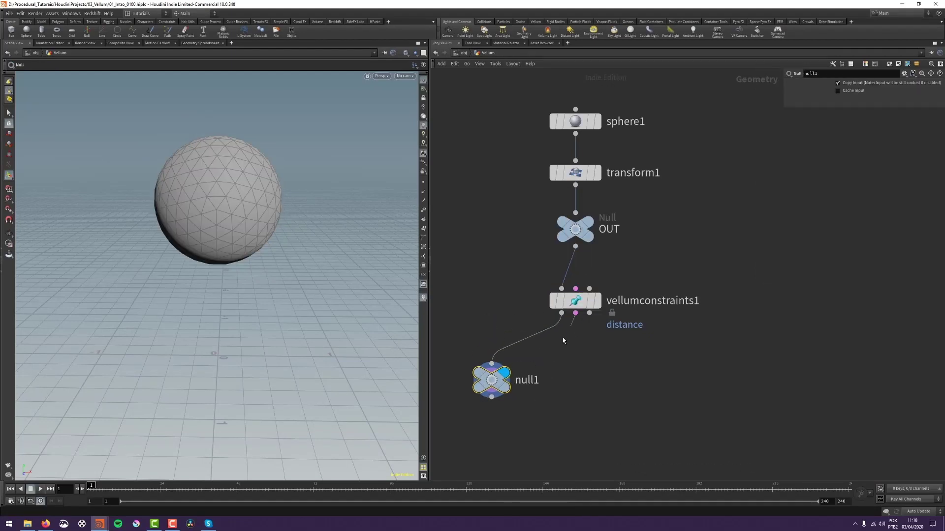
Step: Rewire the new Null to the second output of vellumconstraints1 and examine the constraint geometry from several angles
{"action": "left_click", "coordinate": [493, 363]}
{"action": "left_click_drag", "start_coordinate": [295, 276], "coordinate": [220, 217]}
{"action": "right_click_drag", "start_coordinate": [220, 216], "coordinate": [222, 255], "text": "alt"}
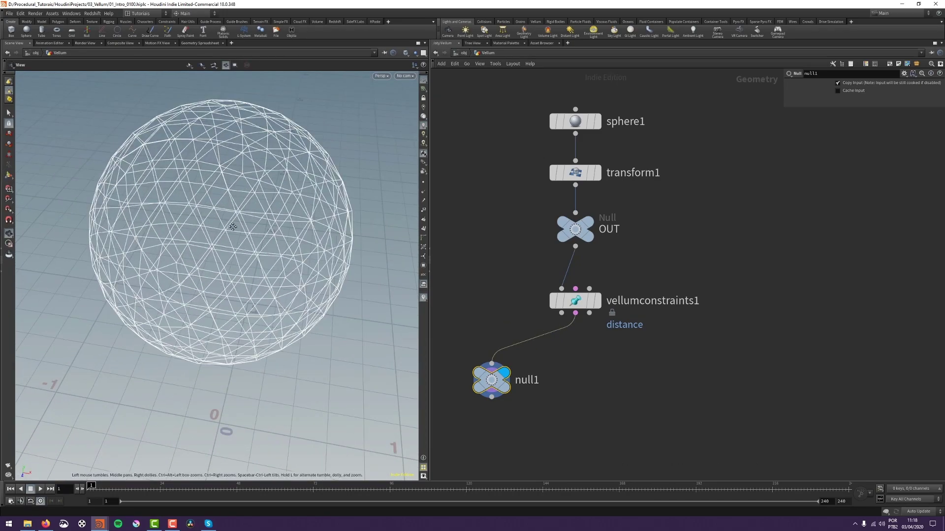
{"action": "mouse_move", "coordinate": [222, 256]}
{"action": "left_mouse_down", "text": "alt"}
{"action": "mouse_move", "coordinate": [243, 231]}
{"action": "mouse_move", "coordinate": [215, 261]}
{"action": "left_mouse_up", "text": "alt"}
{"action": "right_click_drag", "start_coordinate": [215, 261], "coordinate": [215, 246], "text": "alt"}
{"action": "mouse_move", "coordinate": [219, 271]}
{"action": "left_mouse_down", "text": "alt"}
{"action": "mouse_move", "coordinate": [222, 253]}
{"action": "mouse_move", "coordinate": [231, 260]}
{"action": "left_mouse_up", "text": "alt"}
{"action": "right_click_drag", "start_coordinate": [230, 261], "coordinate": [230, 247], "text": "alt"}
{"action": "middle_click_drag", "start_coordinate": [622, 379], "coordinate": [610, 379]}
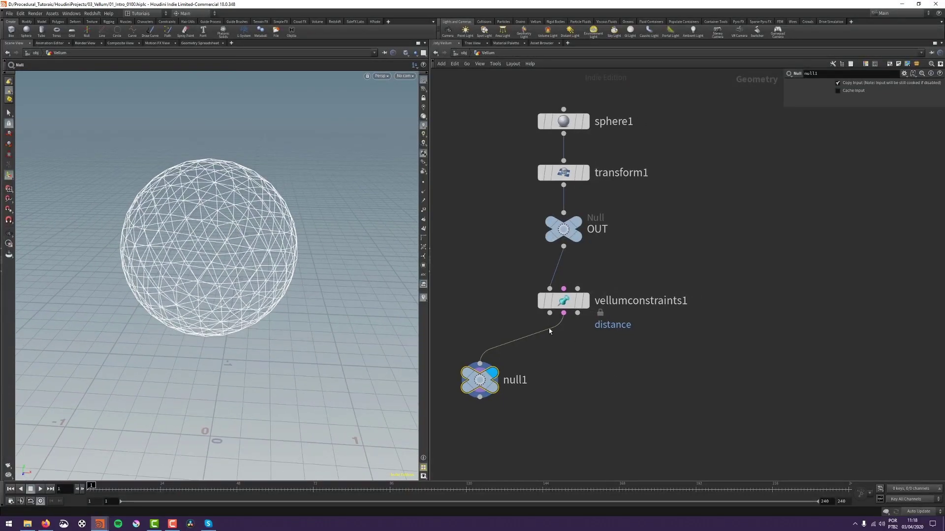
{"action": "middle_click_drag", "start_coordinate": [528, 316], "coordinate": [528, 318]}
Step: Delete the Null attached to the constraint output of vellumconstraints1
{"action": "left_click_drag", "start_coordinate": [453, 332], "coordinate": [500, 394]}
{"action": "key", "text": "Delete"}
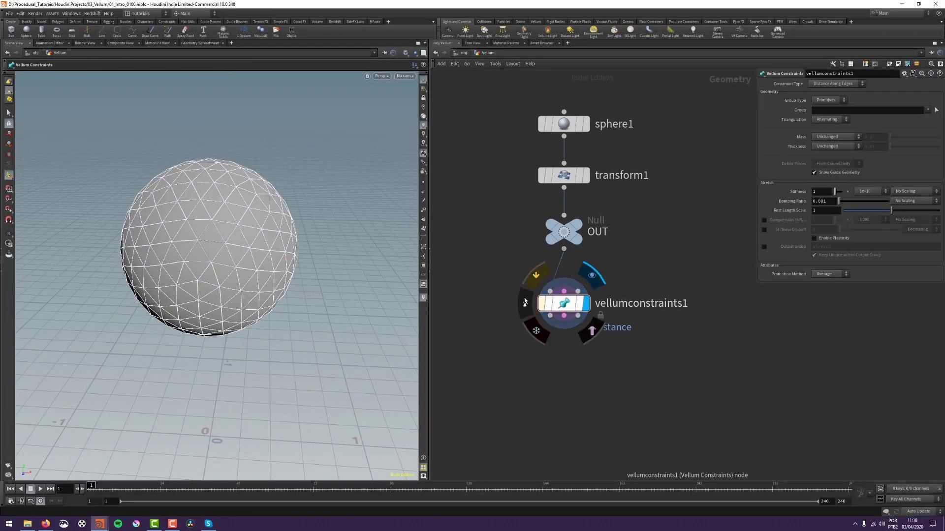
Step: Set the constraint type of vellumconstraints1 to Cloth
{"action": "left_click_drag", "start_coordinate": [477, 279], "coordinate": [633, 339]}
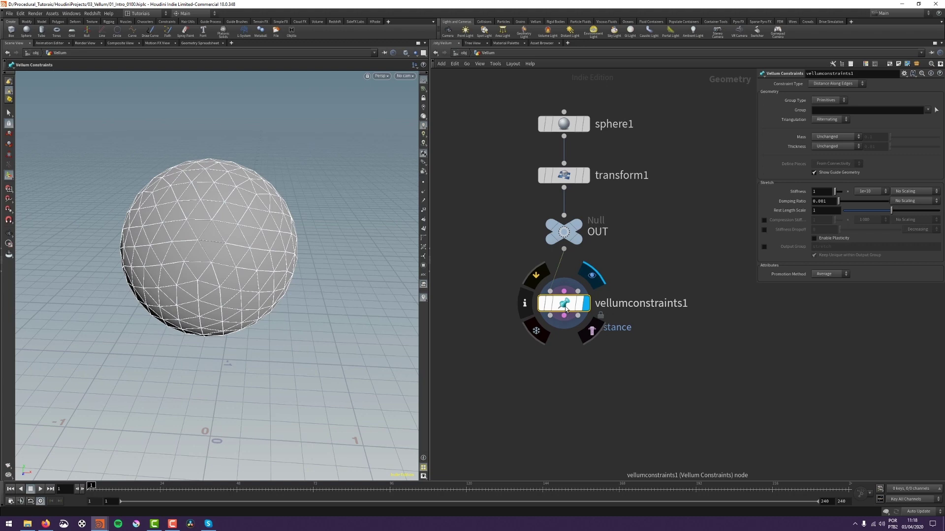
{"action": "left_click", "coordinate": [831, 86]}
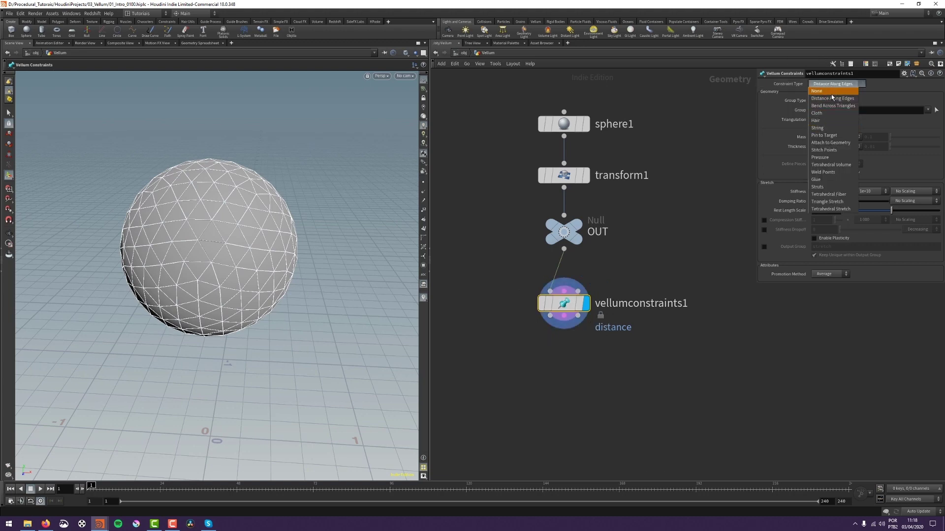
{"action": "left_click", "coordinate": [825, 113]}
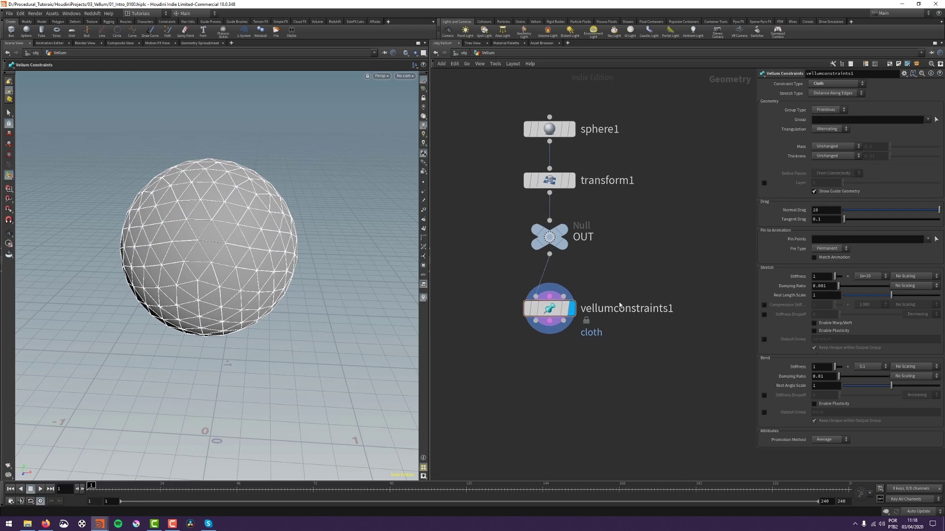
Step: Add a Vellum Solver below vellumconstraints1, fed by the outputs of that node
{"action": "middle_click_drag", "start_coordinate": [582, 371], "coordinate": [588, 323]}
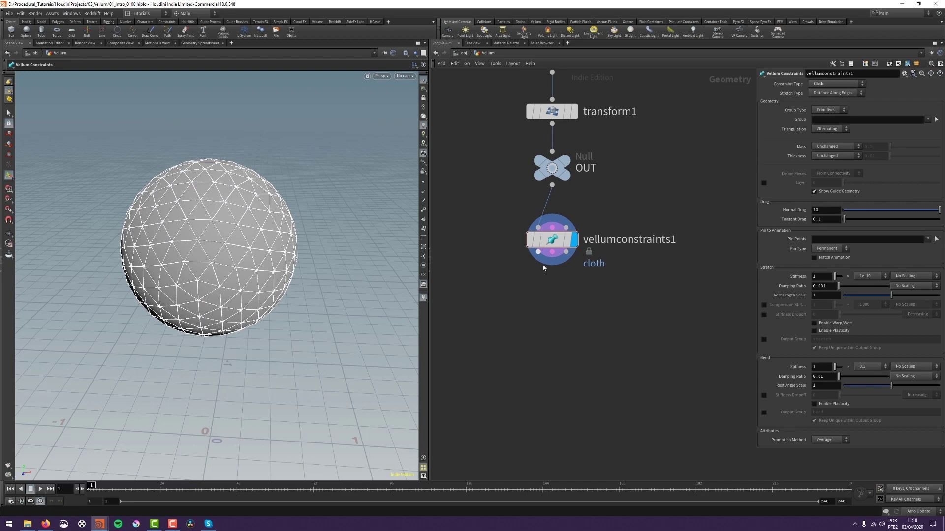
{"action": "key", "text": "Tab"}
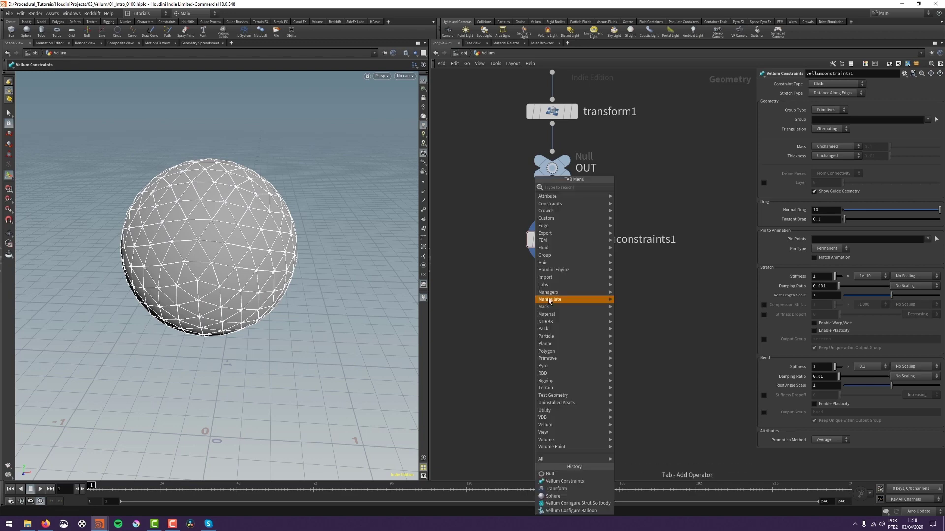
{"action": "key", "text": "Escape"}
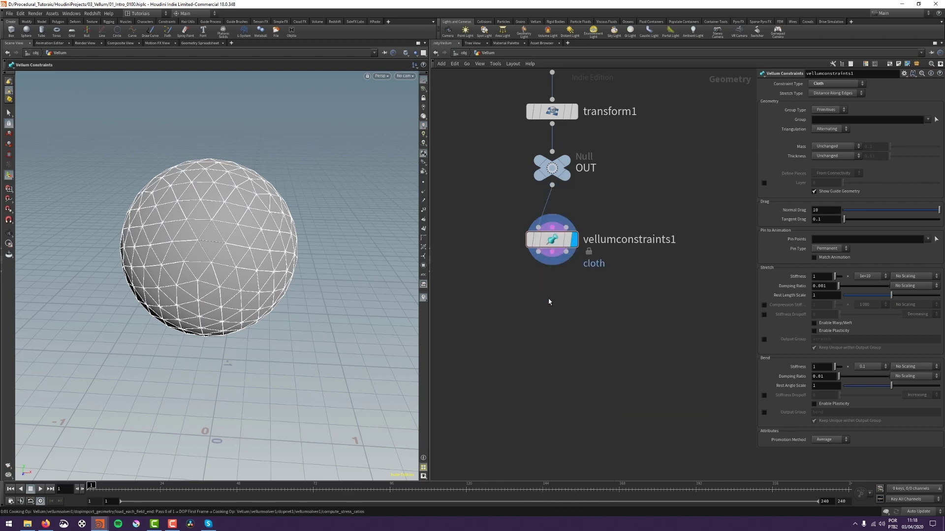
{"action": "left_click_drag", "start_coordinate": [540, 304], "coordinate": [550, 319]}
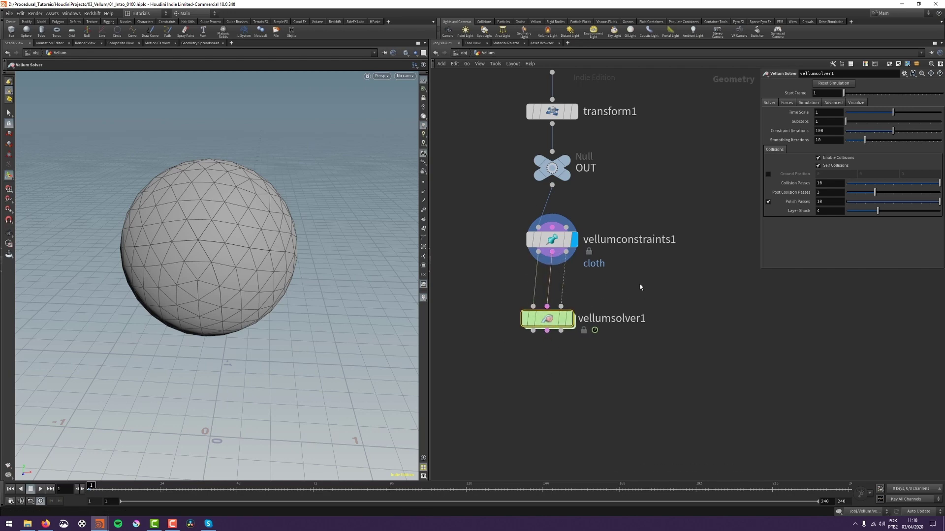
Step: Cut the wires into vellumsolver1, reconnect only the geometry and constraint outputs of vellumconstraints1, and align the solver beneath it
{"action": "key", "text": "y"}
{"action": "left_click_drag", "start_coordinate": [592, 282], "coordinate": [542, 285]}
{"action": "left_click", "coordinate": [552, 253]}
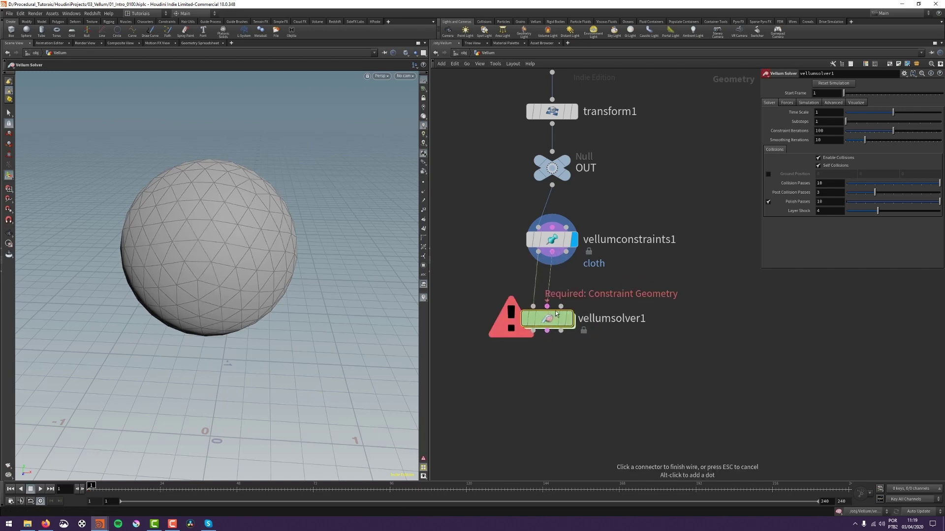
{"action": "left_click", "coordinate": [547, 306]}
{"action": "left_click_drag", "start_coordinate": [548, 318], "coordinate": [552, 326]}
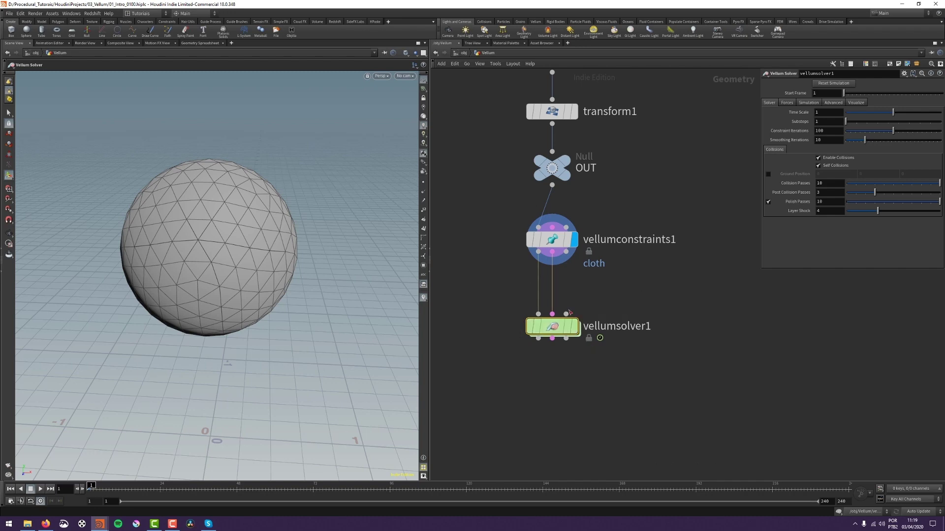
{"action": "left_click", "coordinate": [653, 287]}
Step: Make vellumsolver1 the displayed node in the network
{"action": "left_click_drag", "start_coordinate": [301, 194], "coordinate": [315, 290]}
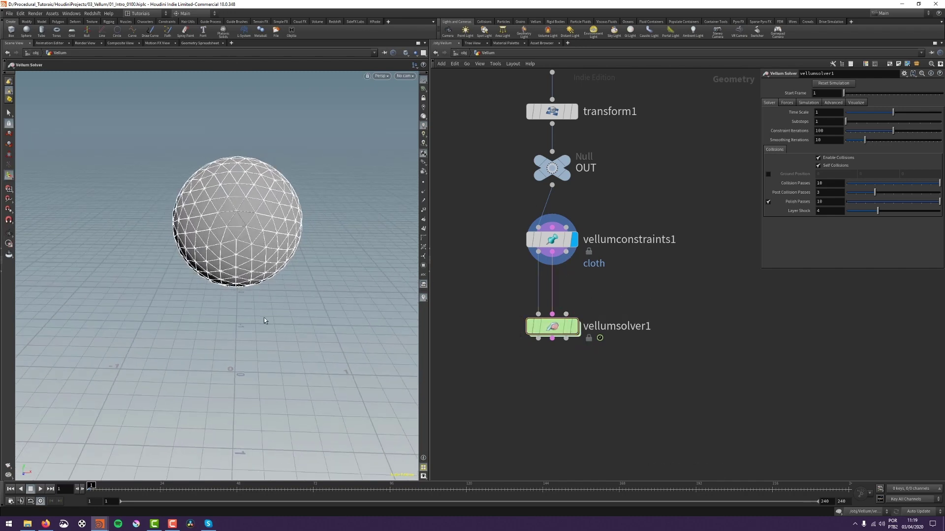
{"action": "mouse_move", "coordinate": [535, 337]}
{"action": "left_click", "coordinate": [579, 299]}
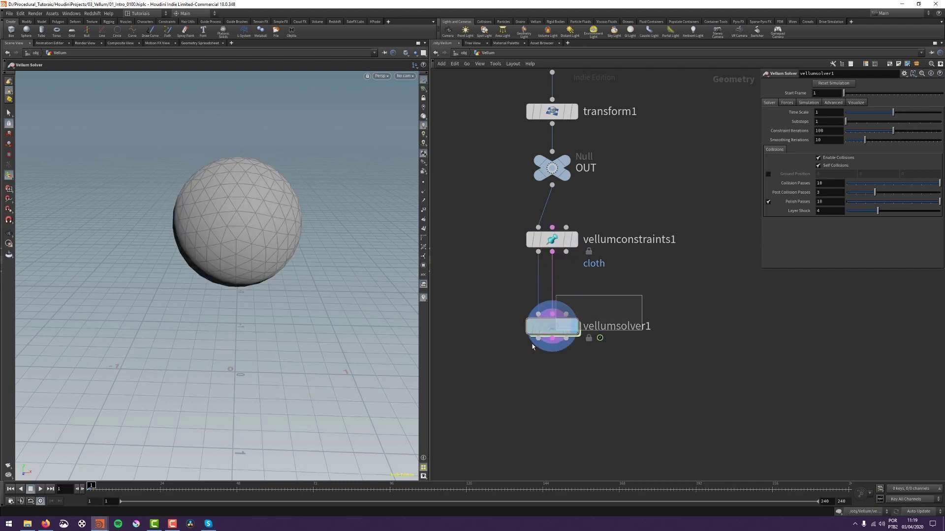
Step: Play the solver's simulation to watch the sphere fall, and return to the first frame
{"action": "left_click_drag", "start_coordinate": [327, 327], "coordinate": [299, 284]}
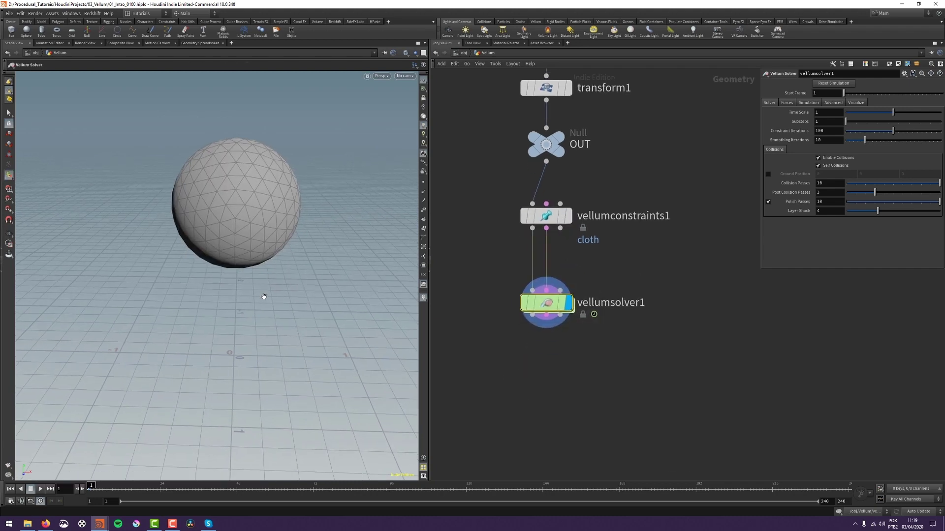
{"action": "key", "text": "Up"}
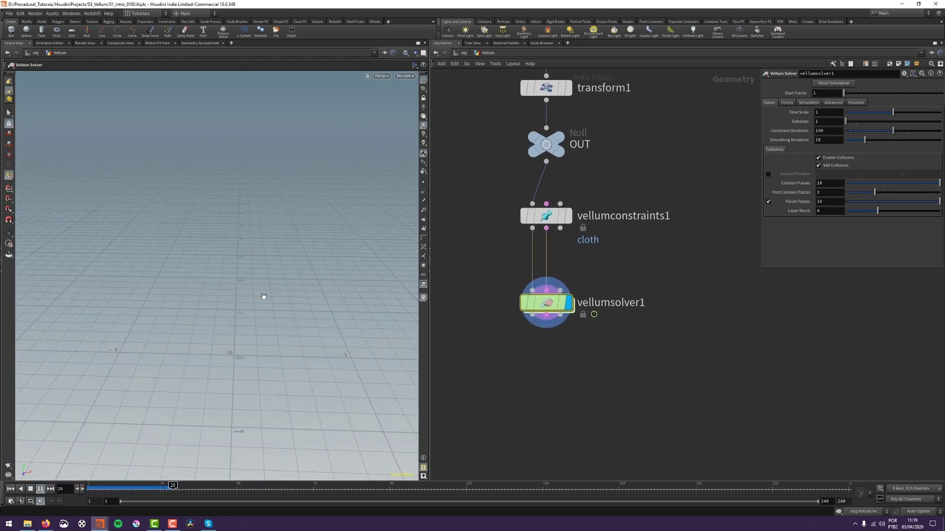
{"action": "key", "text": "ctrl+Up"}
{"action": "middle_click_drag", "start_coordinate": [253, 262], "coordinate": [230, 242], "text": "alt"}
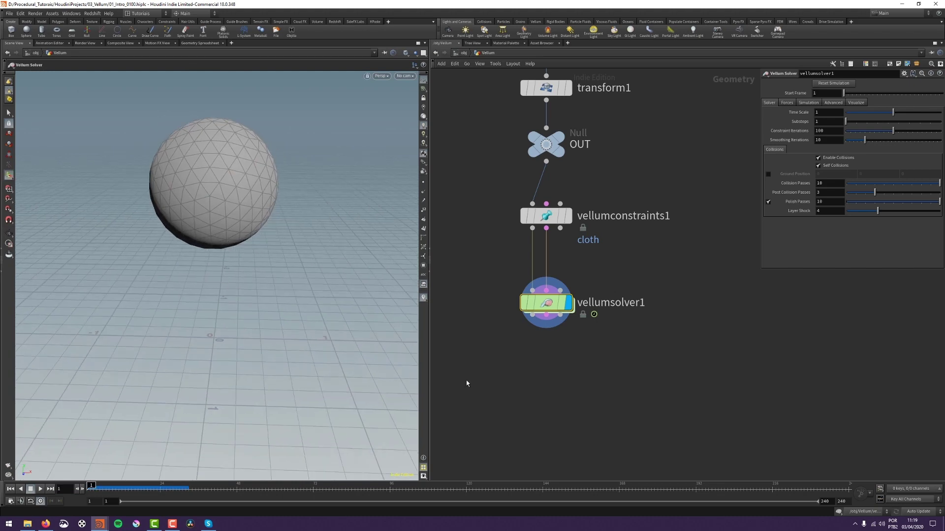
Step: Enable Ground Position at 0, 0, 0 on vellumsolver1 and hide the viewport's reference grid
{"action": "mouse_move", "coordinate": [531, 315]}
{"action": "left_click", "coordinate": [767, 175]}
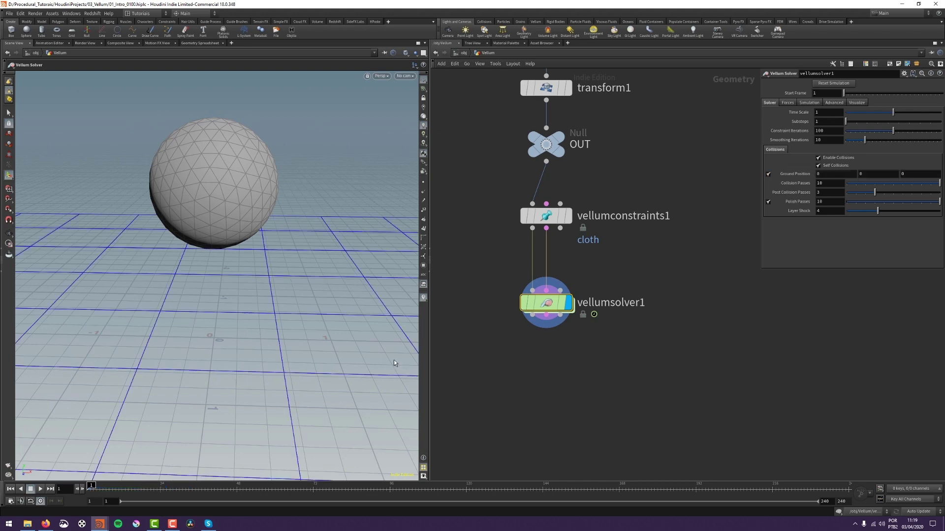
{"action": "left_click_drag", "start_coordinate": [230, 289], "coordinate": [263, 299], "text": "alt"}
{"action": "left_click", "coordinate": [423, 80]}
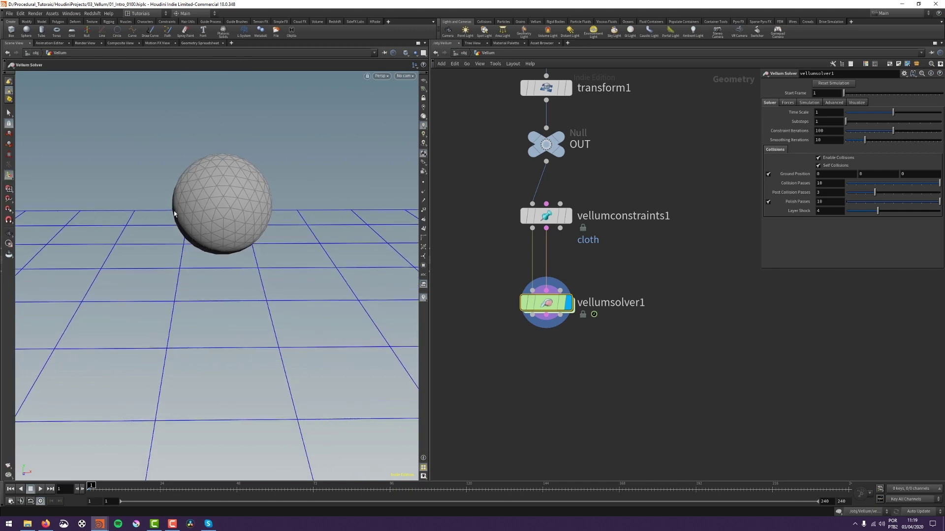
Step: Play the simulation of the cloth sphere against the ground plane twice, rewinding to the first frame each time
{"action": "left_click_drag", "start_coordinate": [205, 279], "coordinate": [208, 247], "text": "alt"}
{"action": "key", "text": "Up"}
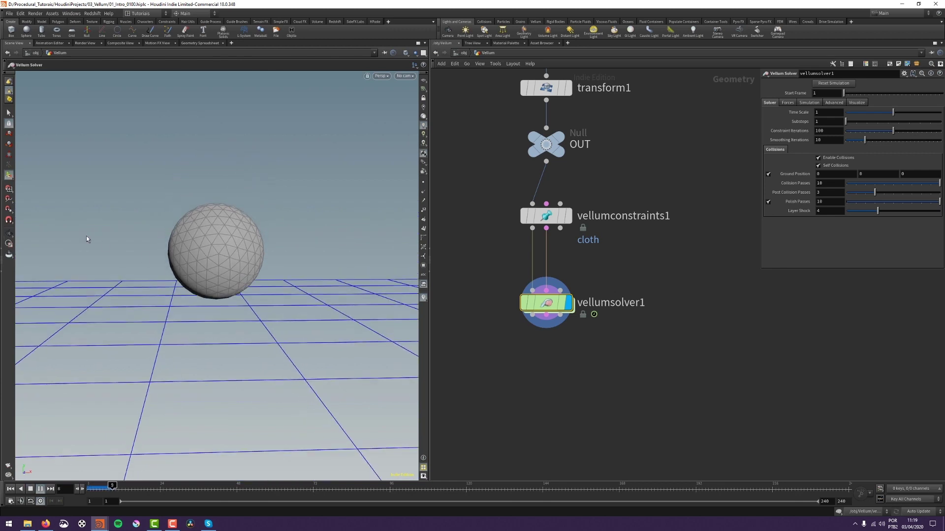
{"action": "key", "text": "ctrl+Up"}
{"action": "key", "text": "Up"}
{"action": "key", "text": "ctrl+Up"}
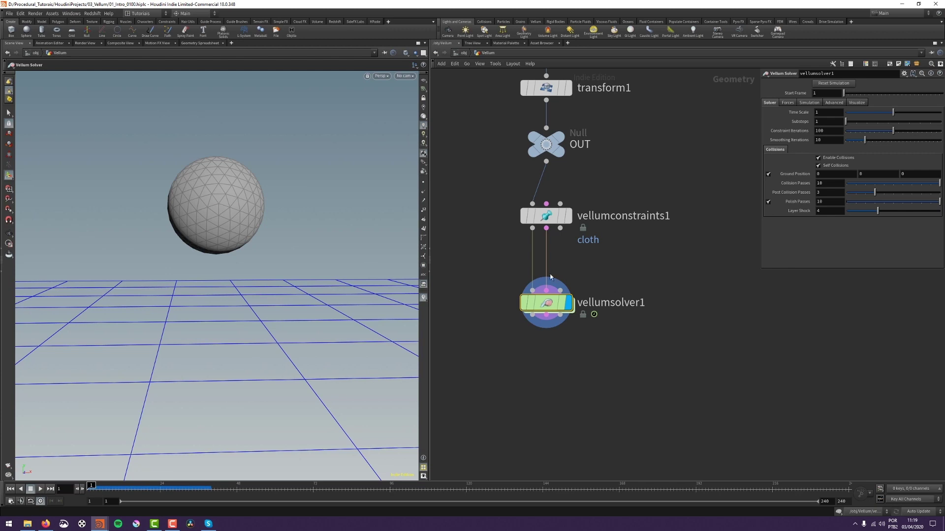
Step: Set the frequency of sphere1 to 10
{"action": "middle_click_drag", "start_coordinate": [673, 236], "coordinate": [642, 345]}
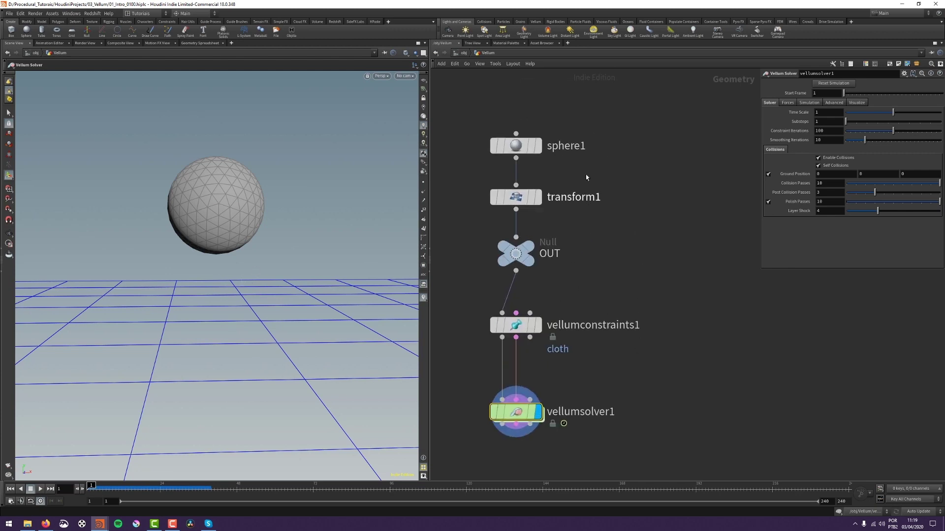
{"action": "left_click", "coordinate": [521, 146]}
{"action": "left_click", "coordinate": [855, 150]}
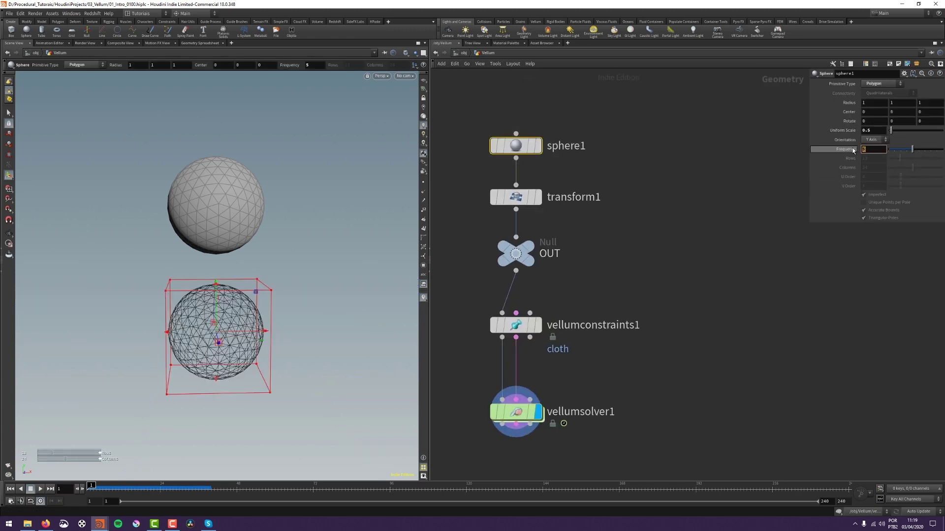
{"action": "left_click", "coordinate": [930, 149]}
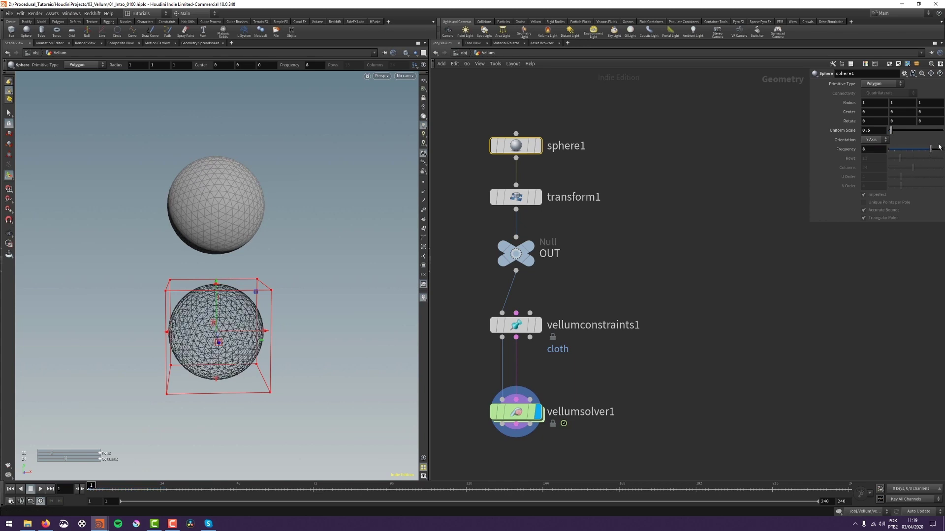
{"action": "left_click", "coordinate": [939, 148]}
{"action": "key", "text": "Escape"}
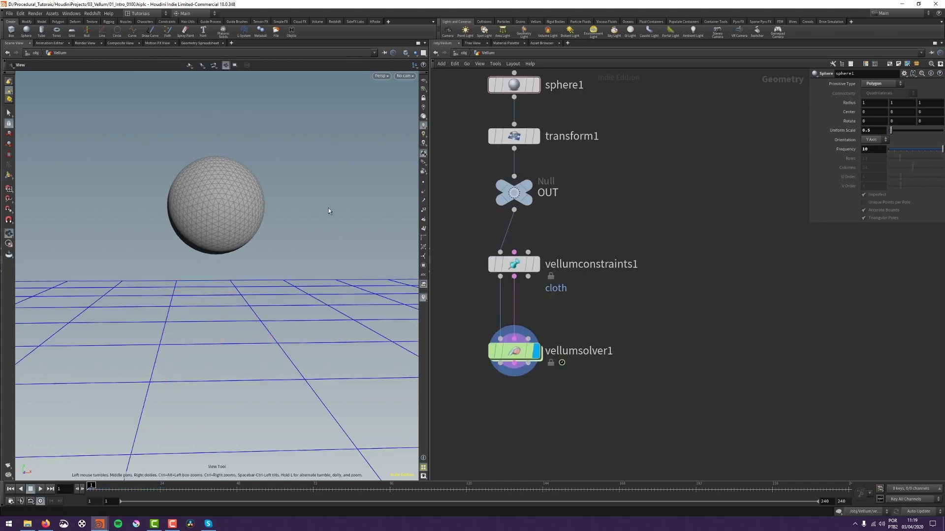
Step: Play the cloth simulation with the denser sphere, stop at frame 39, and examine the deformed mesh
{"action": "key", "text": "Up"}
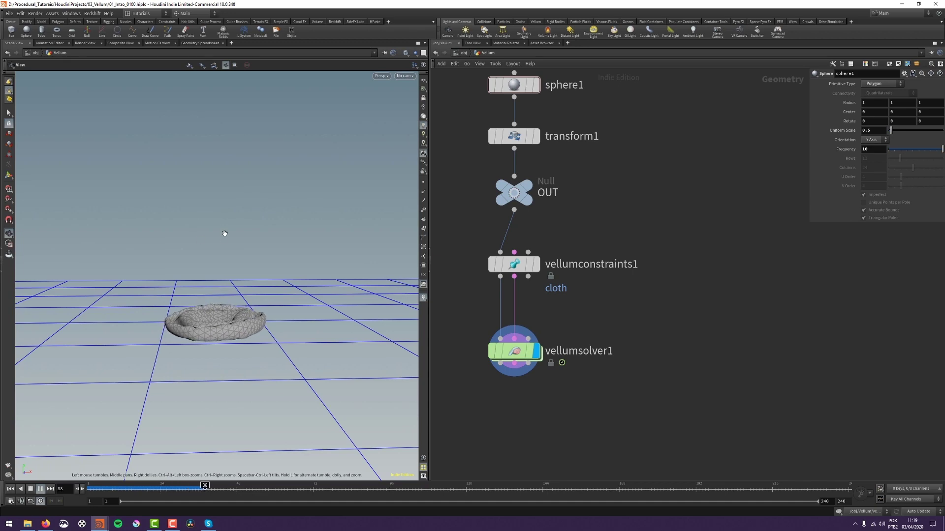
{"action": "key", "text": "Up"}
{"action": "left_click_drag", "start_coordinate": [219, 256], "coordinate": [239, 236]}
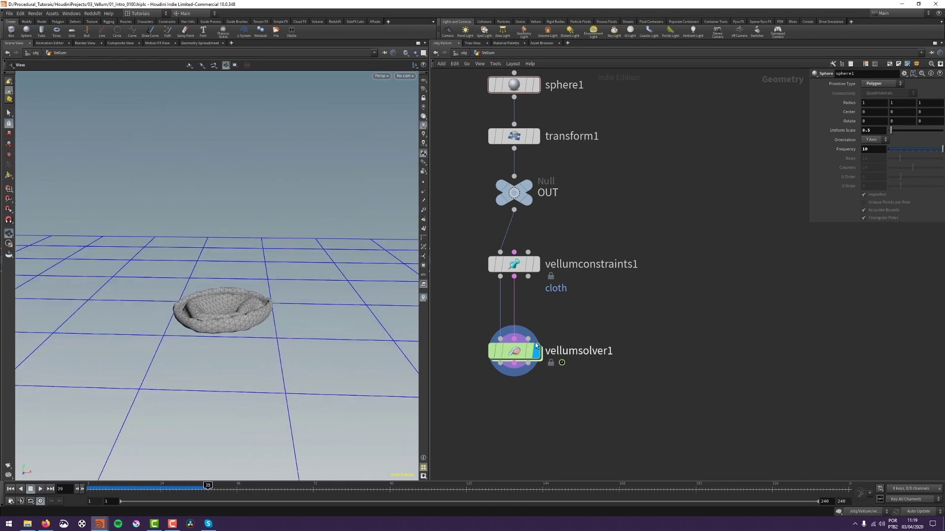
Step: Move vellumsolver1 further down and detach vellumconstraints1 from the chain, placing it aside
{"action": "mouse_move", "coordinate": [505, 384]}
{"action": "middle_click_drag", "start_coordinate": [624, 301], "coordinate": [655, 301]}
{"action": "left_click_drag", "start_coordinate": [569, 344], "coordinate": [569, 389]}
{"action": "middle_click_drag", "start_coordinate": [608, 337], "coordinate": [620, 356]}
{"action": "mouse_move", "coordinate": [583, 273]}
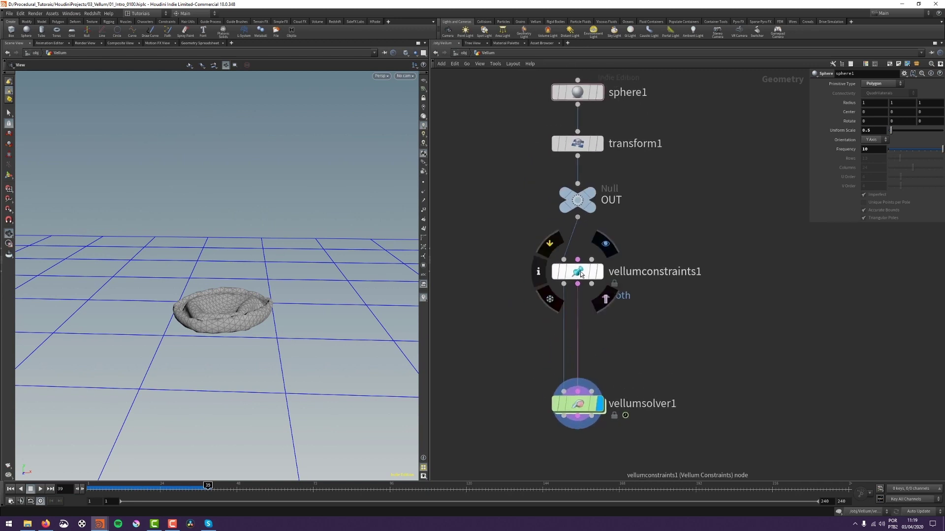
{"action": "left_click_drag", "start_coordinate": [580, 274], "coordinate": [458, 275]}
{"action": "middle_click_drag", "start_coordinate": [474, 280], "coordinate": [530, 294]}
{"action": "left_click_drag", "start_coordinate": [528, 294], "coordinate": [465, 292]}
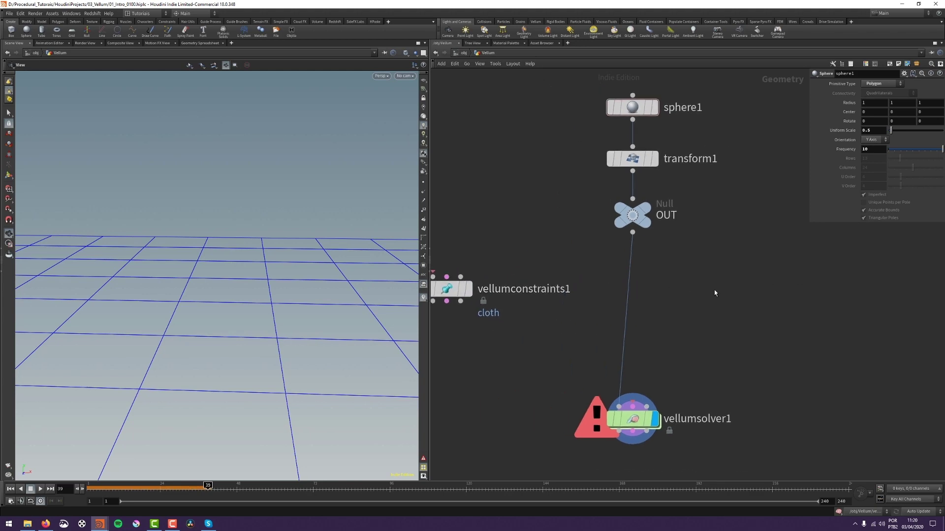
Step: Add a Vellum Configure Balloon setup fed by the OUT null, above the solver
{"action": "left_click", "coordinate": [635, 237]}
{"action": "mouse_move", "coordinate": [642, 263]}
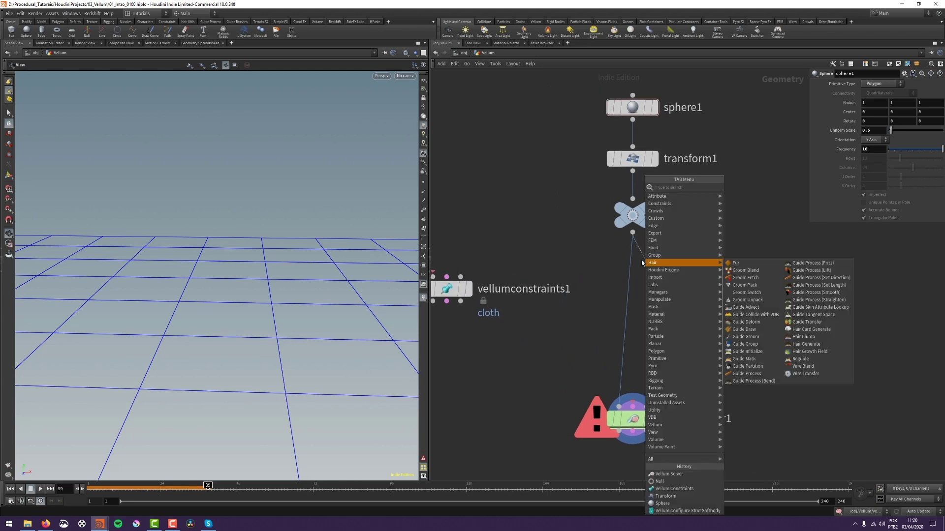
{"action": "type", "text": "vell"}
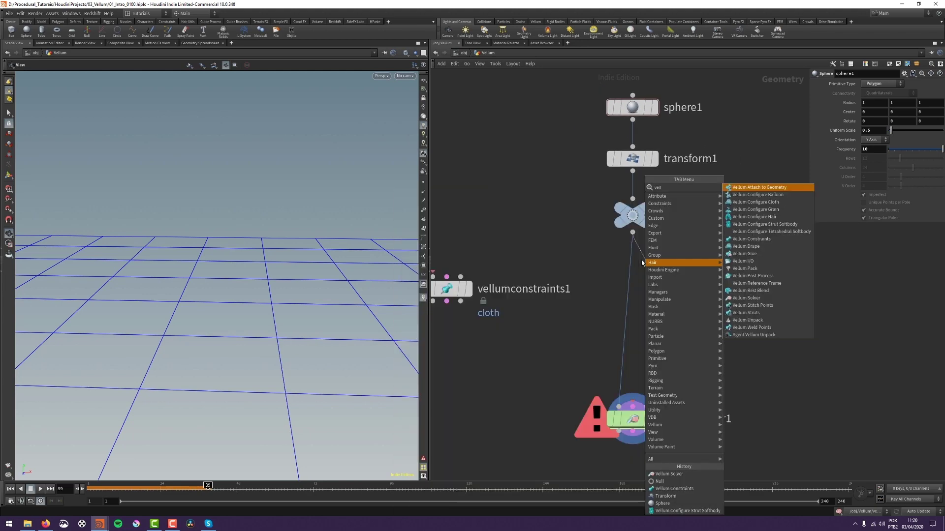
{"action": "type", "text": "con"}
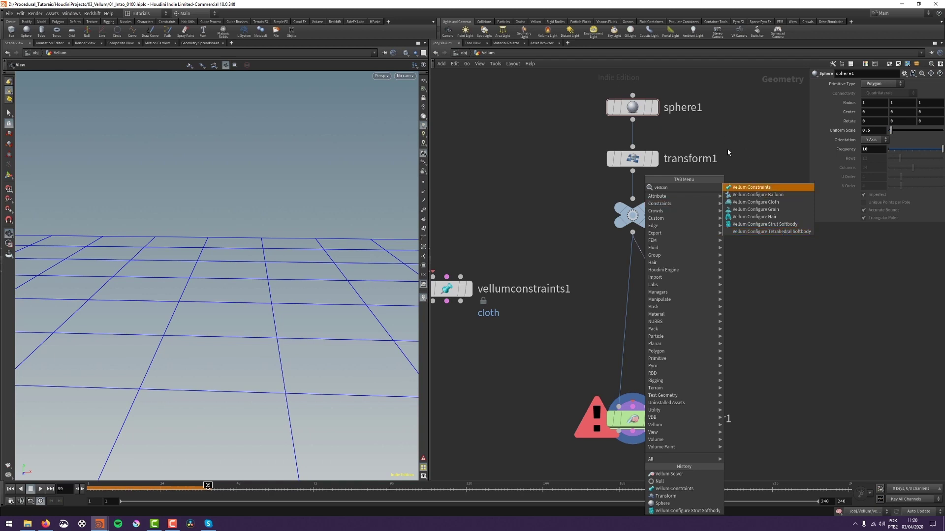
{"action": "left_click", "coordinate": [758, 195]}
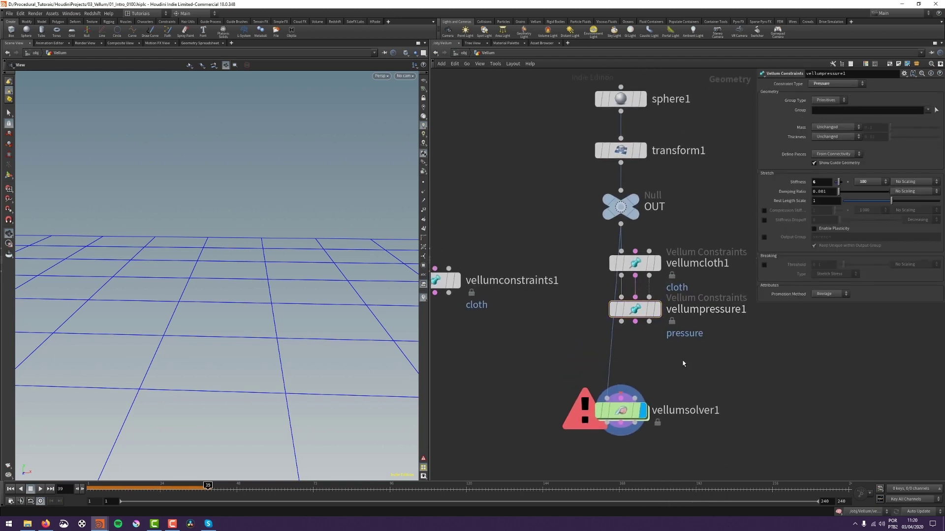
Step: Connect the geometry and constraint outputs of vellumpressure1 to the matching inputs of vellumsolver1
{"action": "left_click", "coordinate": [621, 322]}
{"action": "left_click", "coordinate": [607, 399]}
{"action": "left_click", "coordinate": [635, 322]}
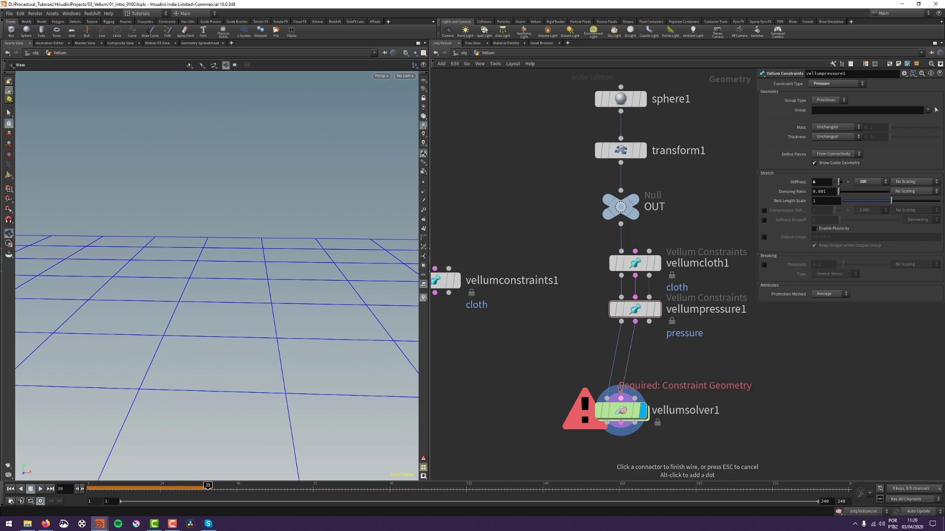
{"action": "left_click", "coordinate": [621, 398]}
{"action": "middle_click_drag", "start_coordinate": [700, 343], "coordinate": [688, 324]}
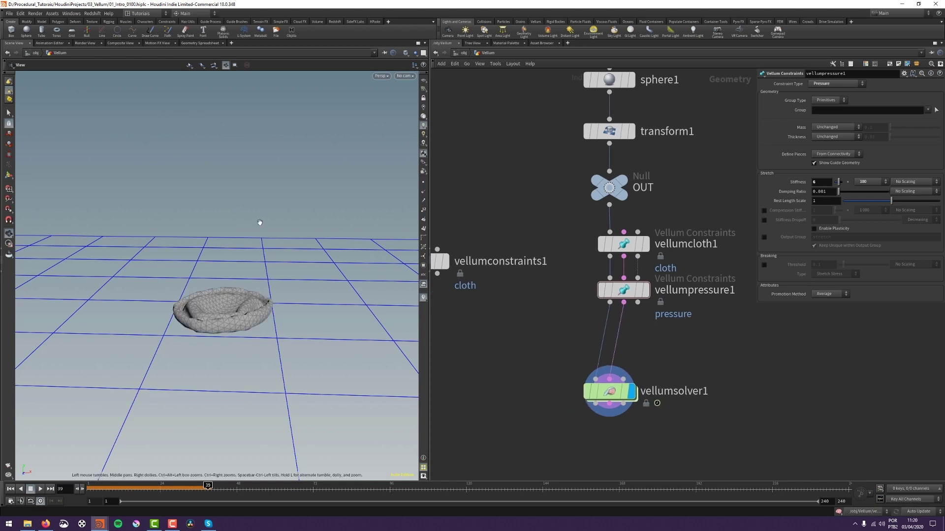
Step: Play the balloon simulation several times, switch the viewport to shading without wireframe, and rewind to the first frame
{"action": "key", "text": "ctrl+Up"}
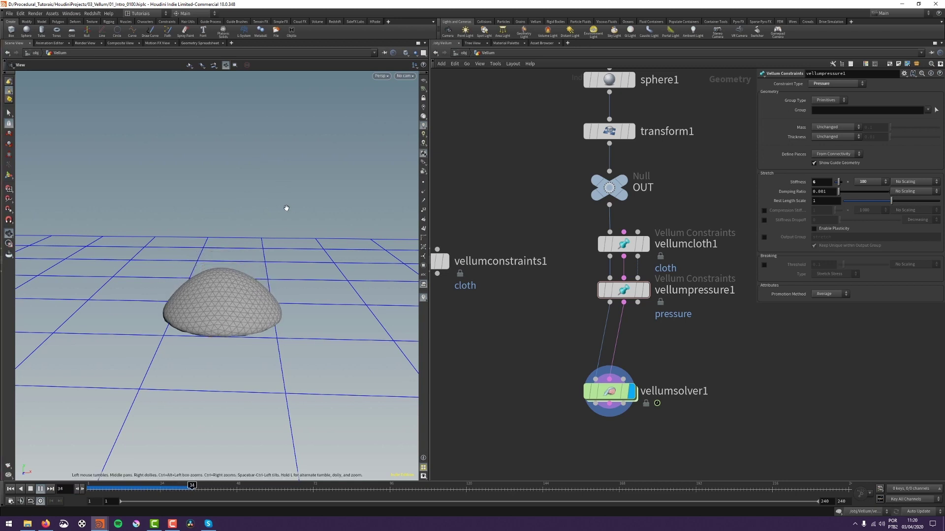
{"action": "key", "text": "ctrl+Up"}
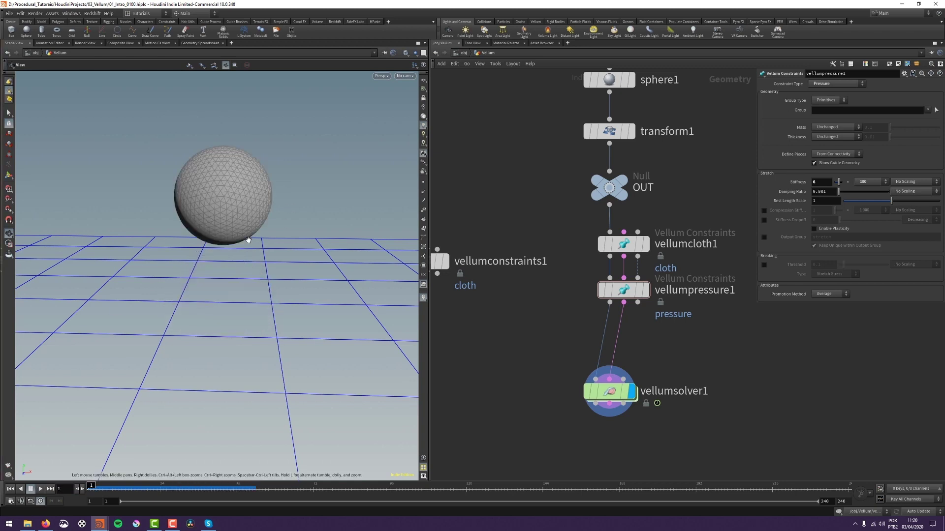
{"action": "left_click_drag", "start_coordinate": [225, 272], "coordinate": [358, 216]}
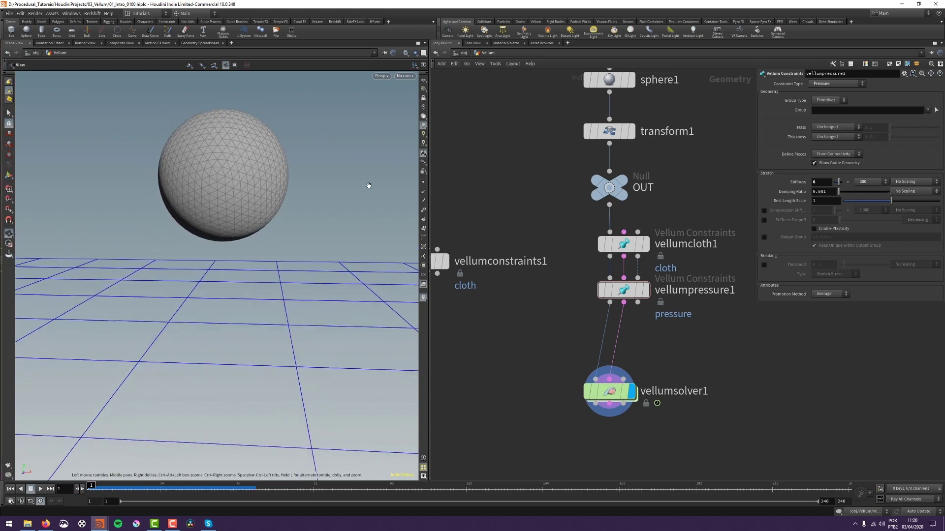
{"action": "key", "text": "Up"}
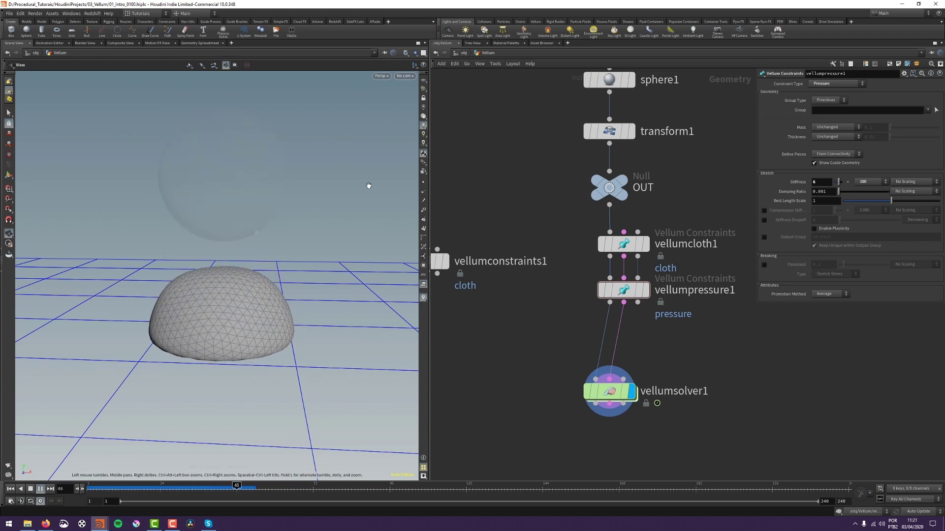
{"action": "key", "text": "Up"}
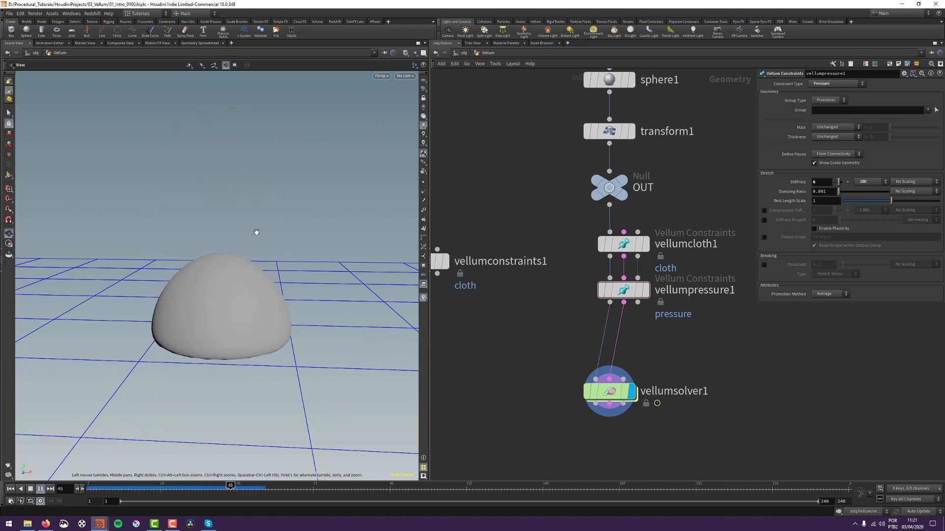
{"action": "key", "text": "ctrl+Up"}
{"action": "scroll", "coordinate": [670, 373], "scroll_direction": "down", "scroll_amount": 5}
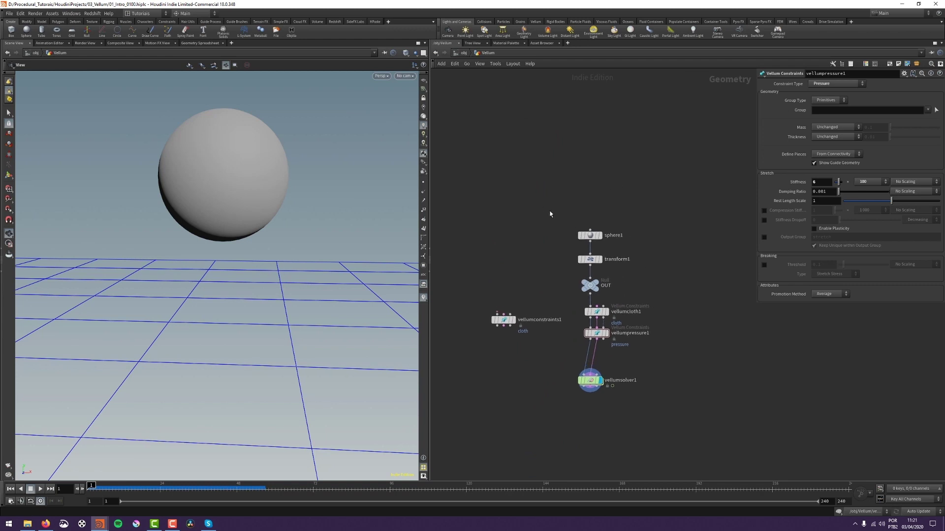
Step: Move sphere1, transform1 and the OUT null aside as a group and add a Box node next to them
{"action": "left_click_drag", "start_coordinate": [550, 215], "coordinate": [568, 280]}
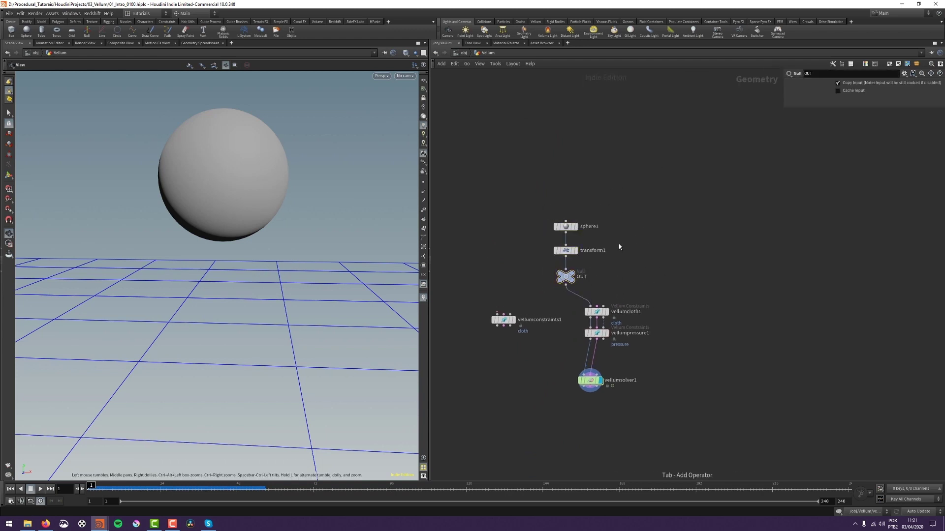
{"action": "key", "text": "Tab"}
{"action": "key", "text": "Escape"}
{"action": "key", "text": "Tab"}
{"action": "type", "text": "box"}
{"action": "key", "text": "Return"}
{"action": "left_click", "coordinate": [646, 238]}
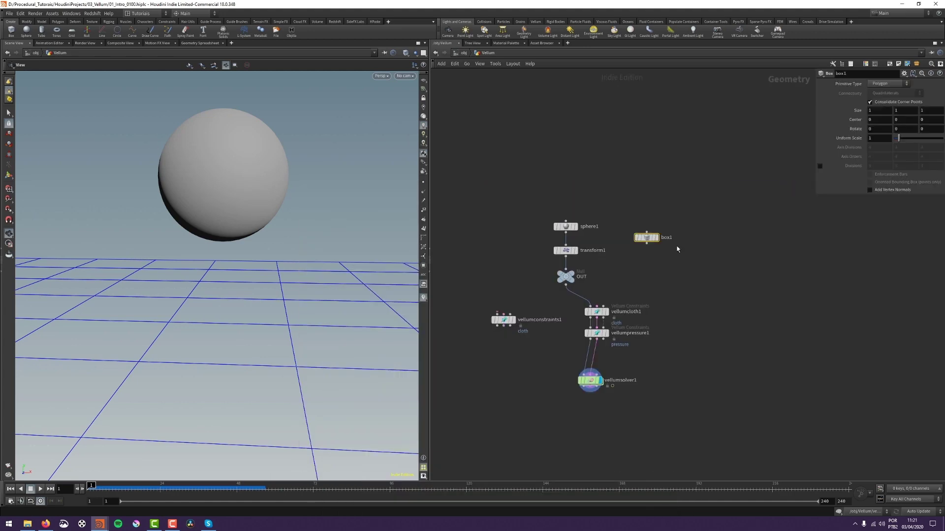
{"action": "left_click_drag", "start_coordinate": [643, 242], "coordinate": [628, 251]}
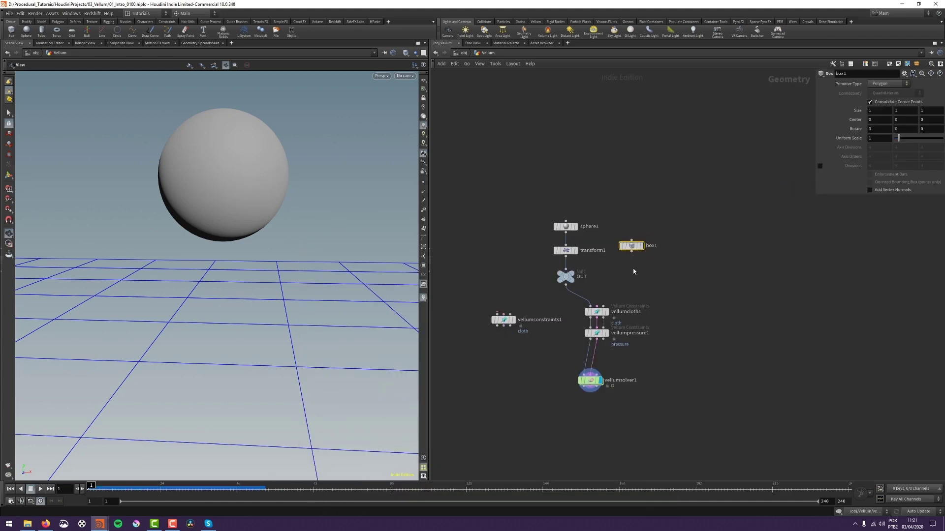
Step: Display box1 with vellumsolver1 templated as a reference, and place box1 level with sphere1 in the network
{"action": "left_click", "coordinate": [644, 234]}
{"action": "left_click", "coordinate": [604, 394]}
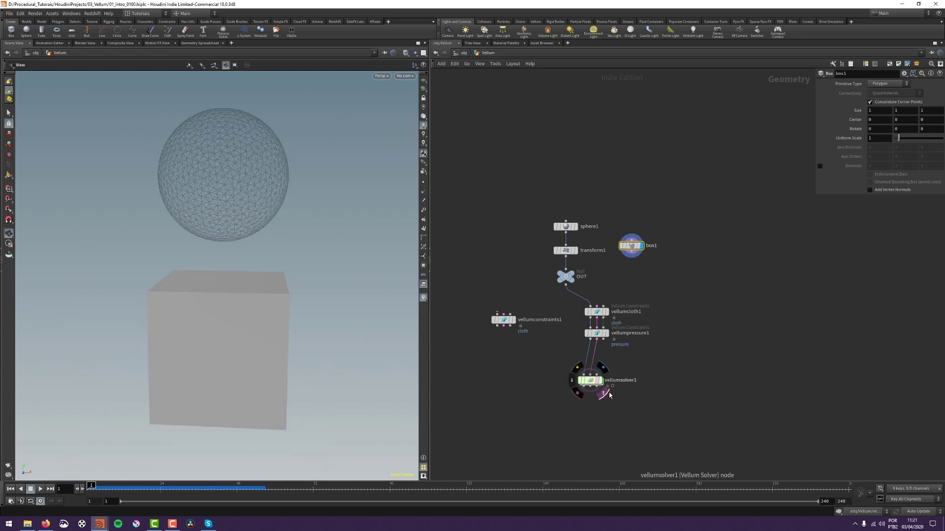
{"action": "left_click_drag", "start_coordinate": [165, 258], "coordinate": [301, 247]}
{"action": "left_click_drag", "start_coordinate": [634, 246], "coordinate": [640, 224]}
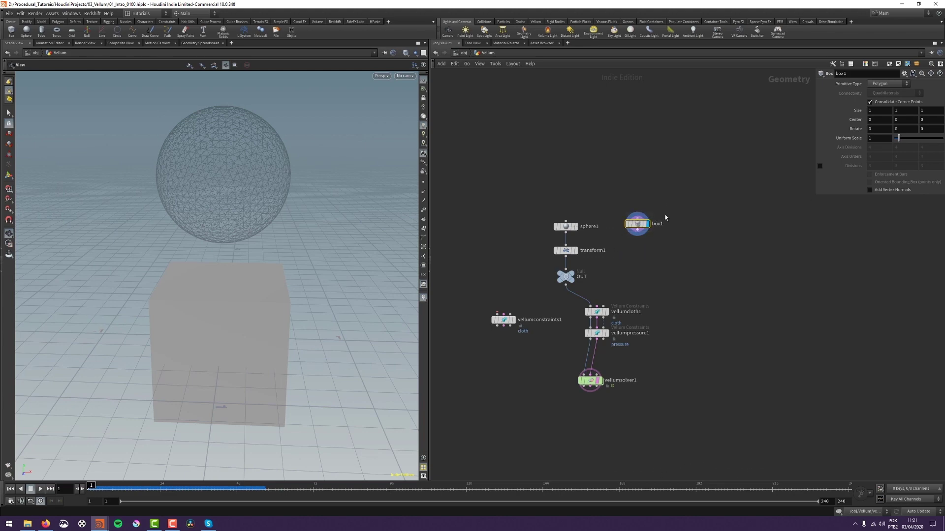
Step: Set box1's uniform scale to 0.88 and add a Transform node below it as the displayed node
{"action": "middle_click_drag", "start_coordinate": [849, 138], "coordinate": [801, 153]}
{"action": "key", "text": "Tab"}
{"action": "type", "text": "tran"}
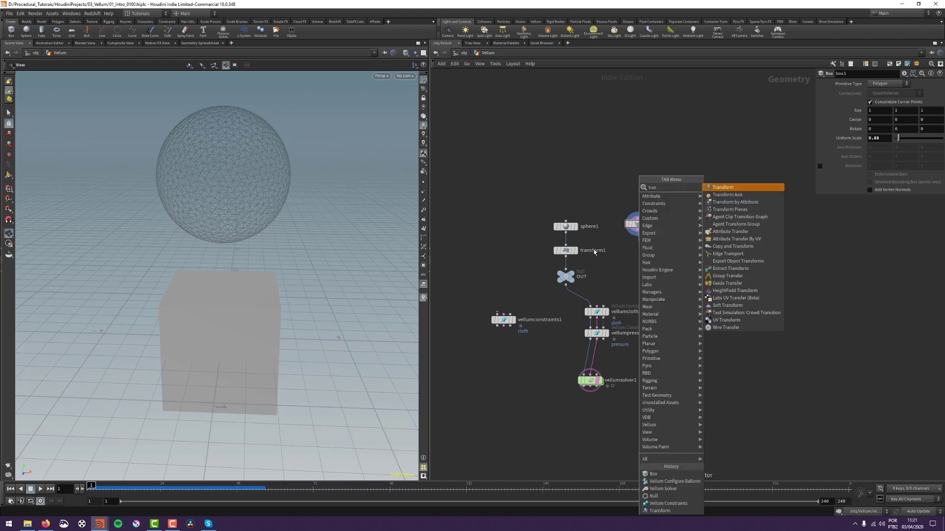
{"action": "key", "text": "Return"}
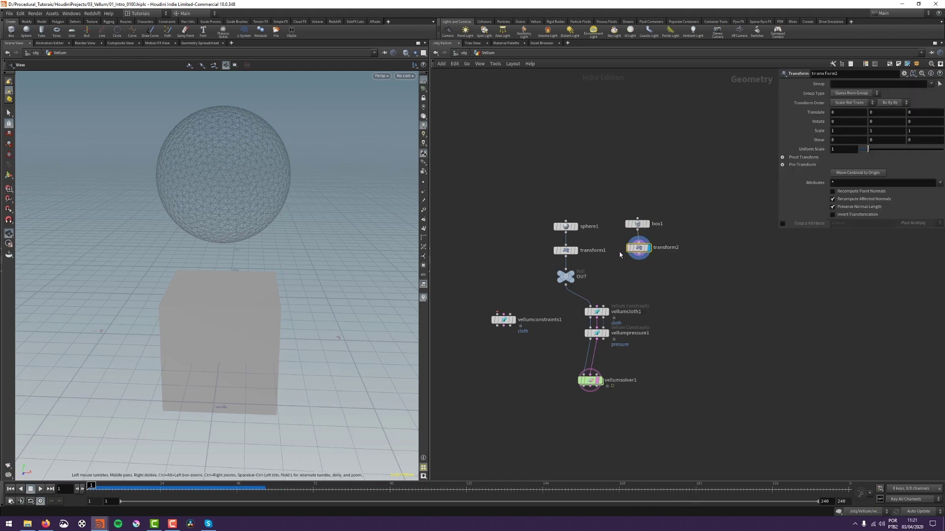
{"action": "key", "text": "Return"}
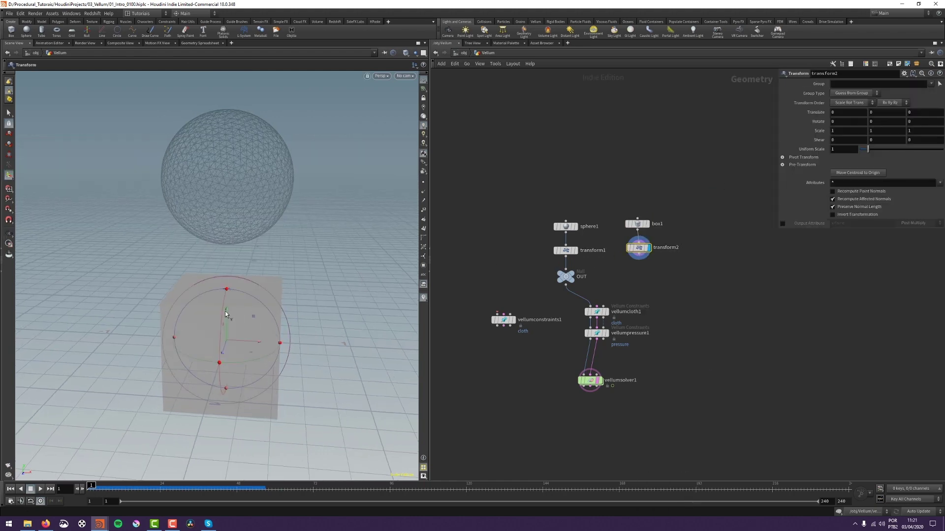
Step: Raise the box above the sphere with transform2, to a Y translation of about 2.35
{"action": "left_click_drag", "start_coordinate": [222, 316], "coordinate": [295, 30]}
{"action": "middle_click_drag", "start_coordinate": [240, 108], "coordinate": [210, 245], "text": "alt"}
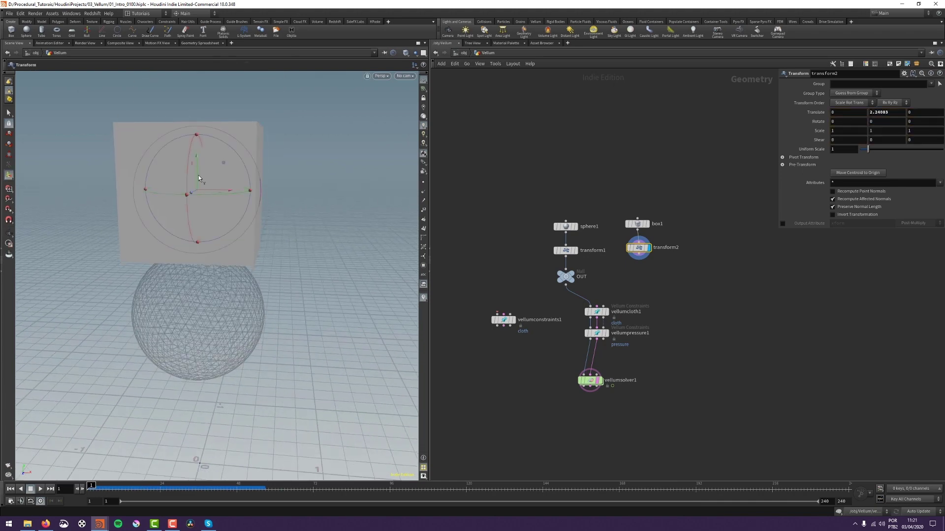
{"action": "left_click_drag", "start_coordinate": [200, 177], "coordinate": [200, 162]}
{"action": "middle_click_drag", "start_coordinate": [210, 294], "coordinate": [230, 255], "text": "alt"}
{"action": "left_click_drag", "start_coordinate": [230, 255], "coordinate": [247, 247], "text": "alt"}
{"action": "key", "text": "Return"}
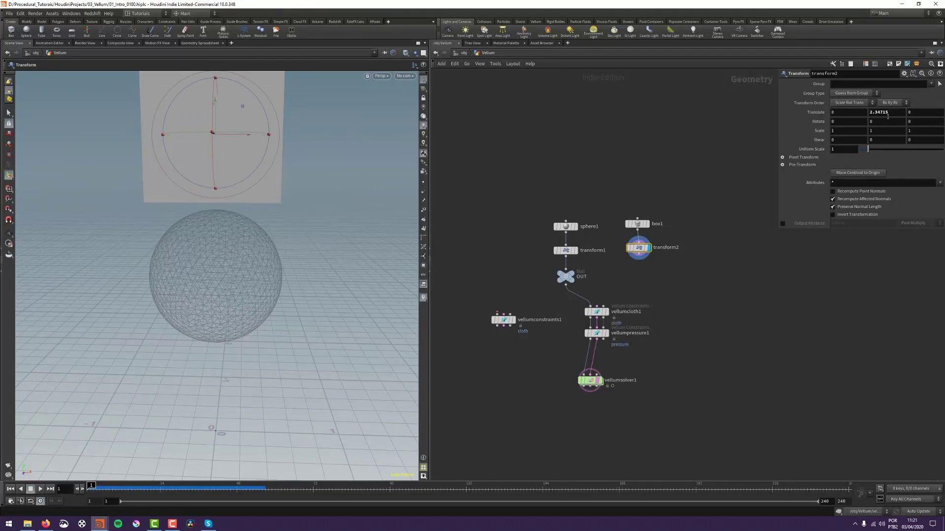
Step: Keyframe transform2's Y translation at frame 1 and check the auto-key setting
{"action": "left_click", "coordinate": [879, 112], "text": "alt"}
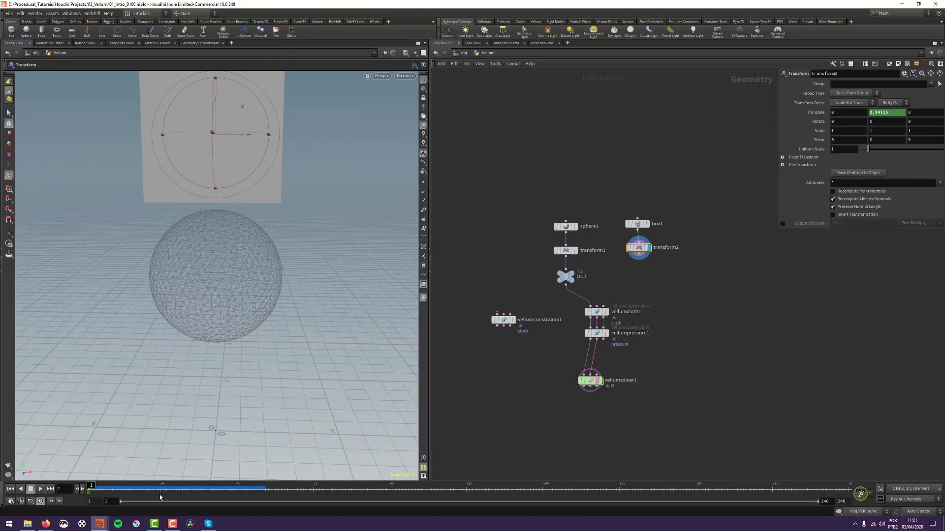
{"action": "left_click", "coordinate": [872, 494]}
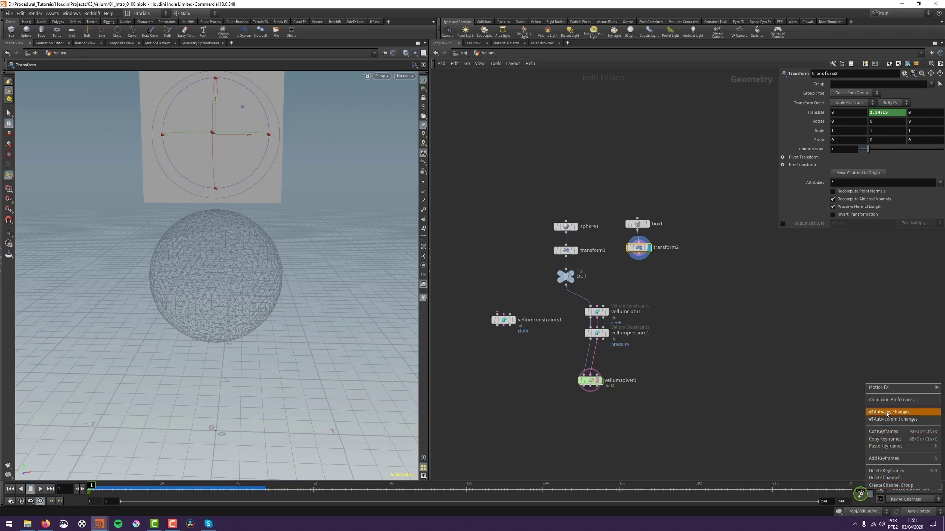
{"action": "left_click", "coordinate": [765, 430]}
Step: At frame 23, keyframe the box lowered to a Y translation of about 0.5, and return to the first frame
{"action": "left_click_drag", "start_coordinate": [118, 487], "coordinate": [157, 487]}
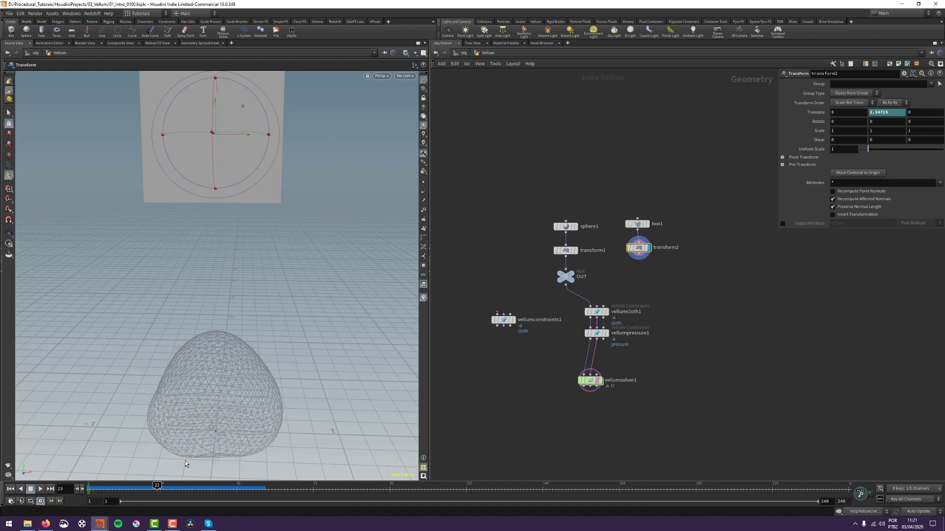
{"action": "middle_click_drag", "start_coordinate": [895, 114], "coordinate": [840, 122]}
{"action": "key", "text": "Escape"}
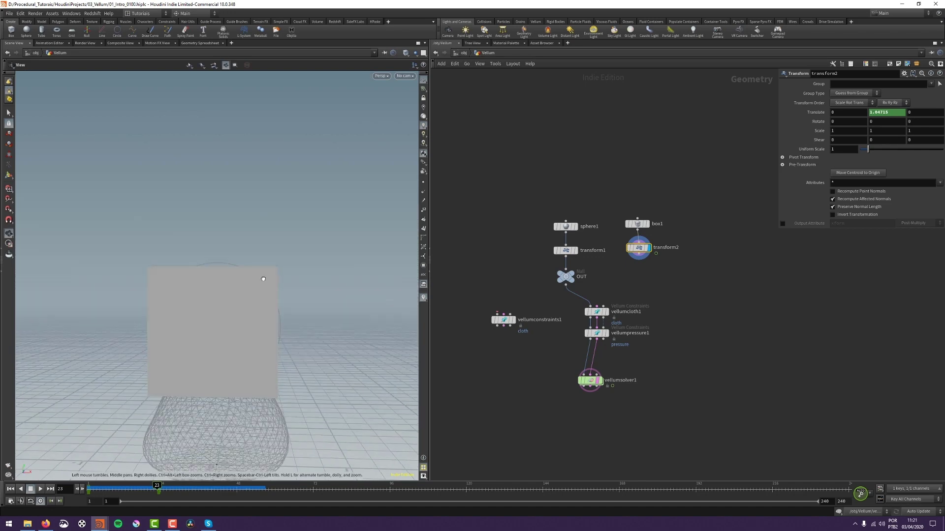
{"action": "key", "text": "space+3"}
{"action": "key", "text": "Return"}
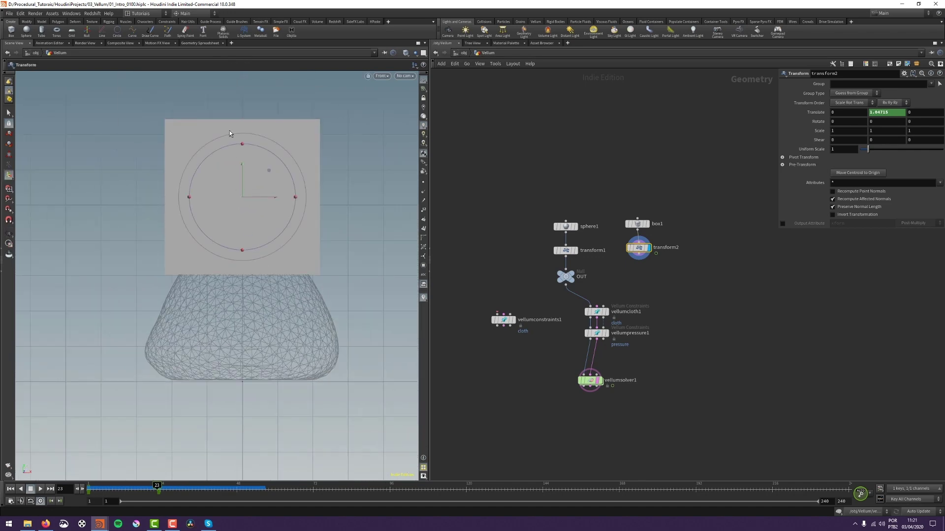
{"action": "left_click_drag", "start_coordinate": [242, 167], "coordinate": [232, 260]}
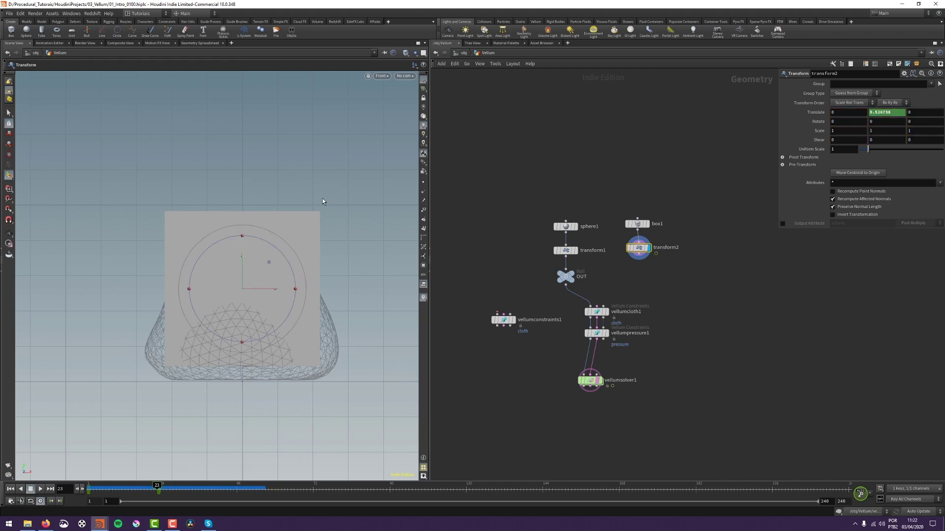
{"action": "key", "text": "space+1"}
{"action": "left_click_drag", "start_coordinate": [274, 212], "coordinate": [267, 177]}
{"action": "middle_click_drag", "start_coordinate": [251, 218], "coordinate": [259, 192]}
{"action": "left_click_drag", "start_coordinate": [250, 206], "coordinate": [262, 228]}
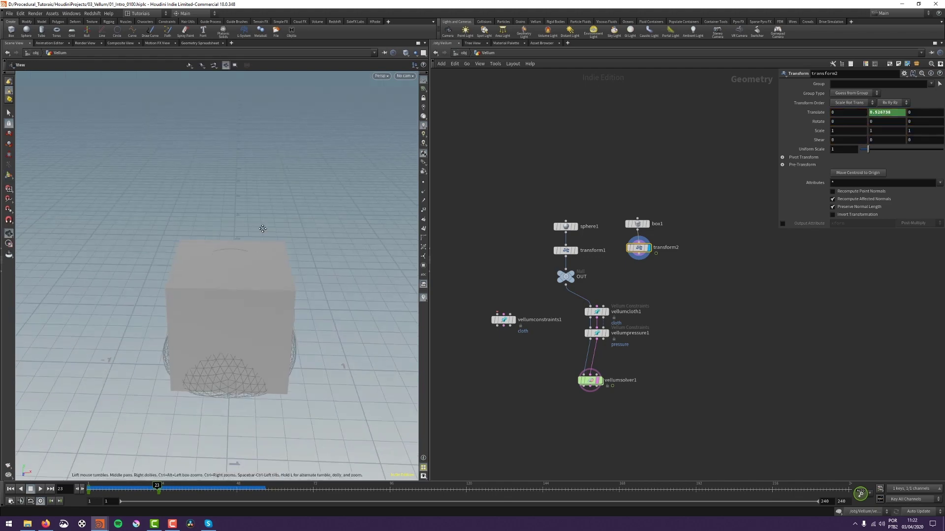
{"action": "middle_click_drag", "start_coordinate": [262, 228], "coordinate": [269, 207]}
{"action": "key", "text": "ctrl+Up"}
Step: Wire transform2 into vellumcloth1's collision input and vellumpressure1's collision output into vellumsolver1, aligning the solver below the chain
{"action": "middle_click_drag", "start_coordinate": [641, 268], "coordinate": [628, 264]}
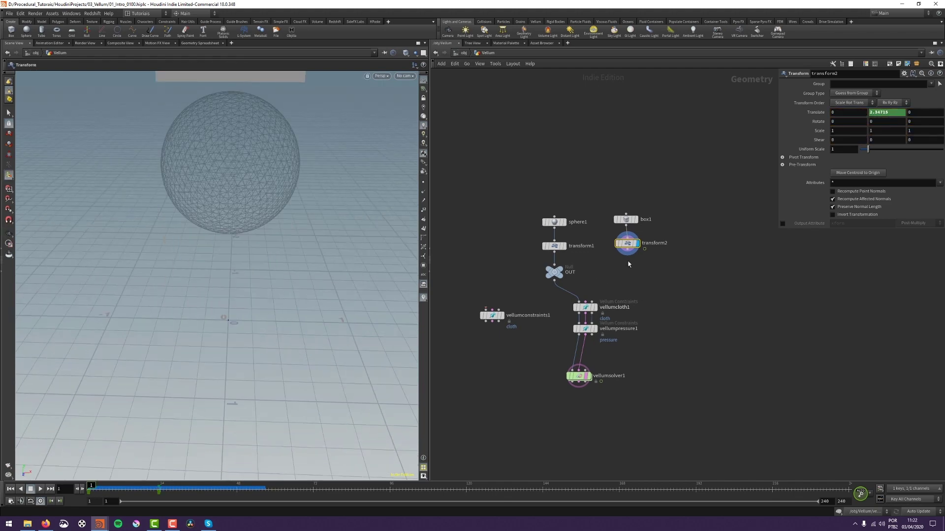
{"action": "left_click", "coordinate": [630, 258]}
{"action": "left_click_drag", "start_coordinate": [628, 256], "coordinate": [592, 301]}
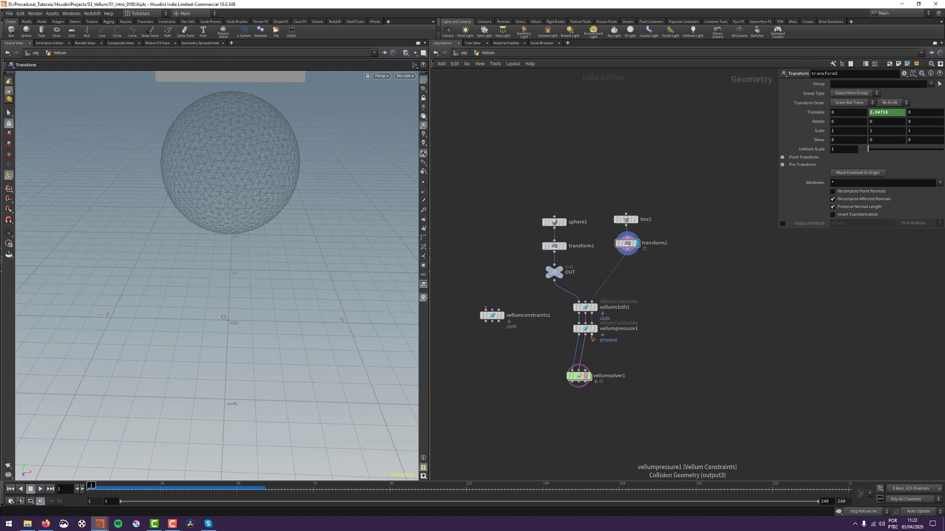
{"action": "left_click_drag", "start_coordinate": [592, 335], "coordinate": [585, 370]}
{"action": "left_click_drag", "start_coordinate": [578, 376], "coordinate": [584, 377]}
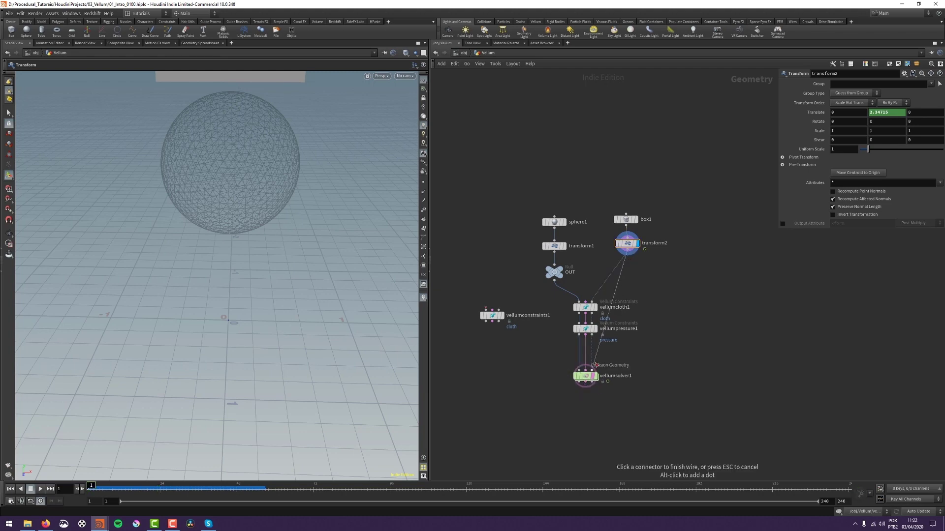
Step: Turn off vellumsolver1's template display and make it the displayed node
{"action": "left_click", "coordinate": [598, 388]}
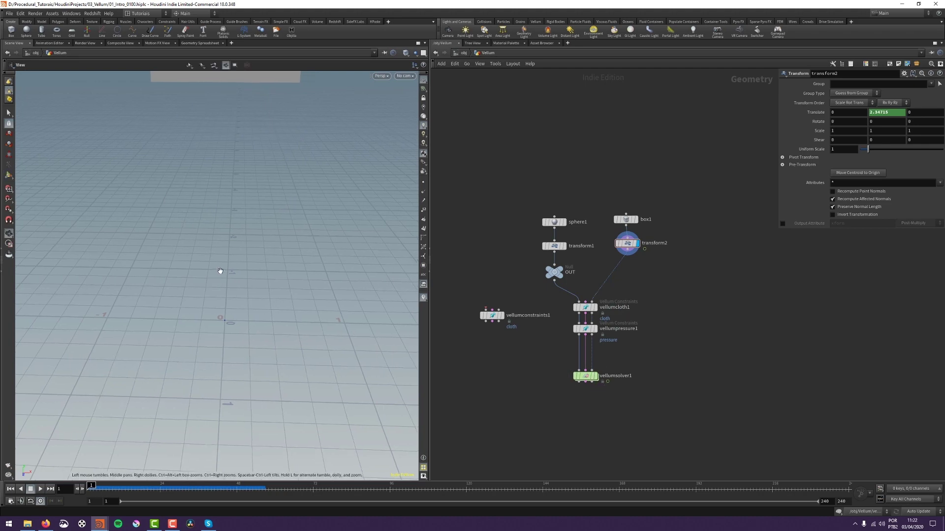
{"action": "right_click_drag", "start_coordinate": [220, 271], "coordinate": [238, 297], "text": "alt"}
{"action": "middle_click_drag", "start_coordinate": [238, 297], "coordinate": [234, 312], "text": "alt"}
{"action": "left_click", "coordinate": [596, 376]}
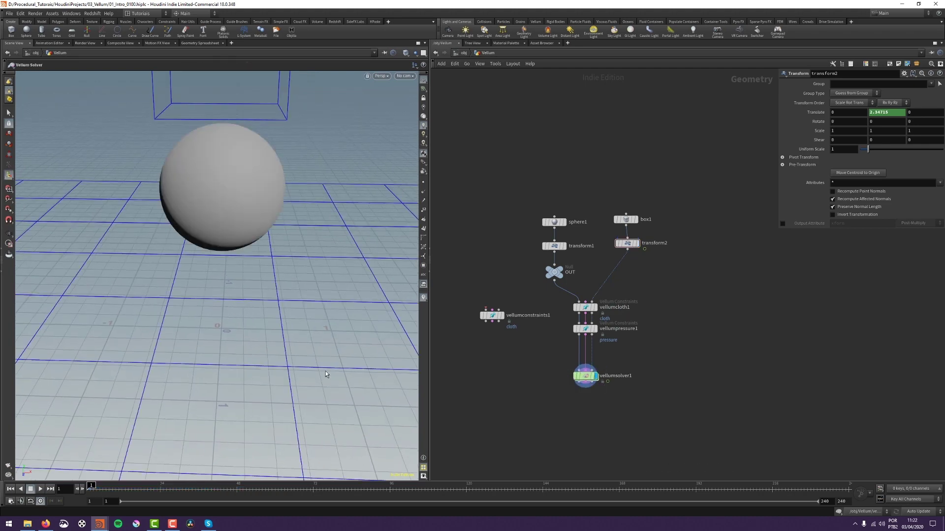
Step: Play the simulation of the box pressing into the balloon, inspect the dented shape from several angles, and rewind to the first frame
{"action": "key", "text": "Up"}
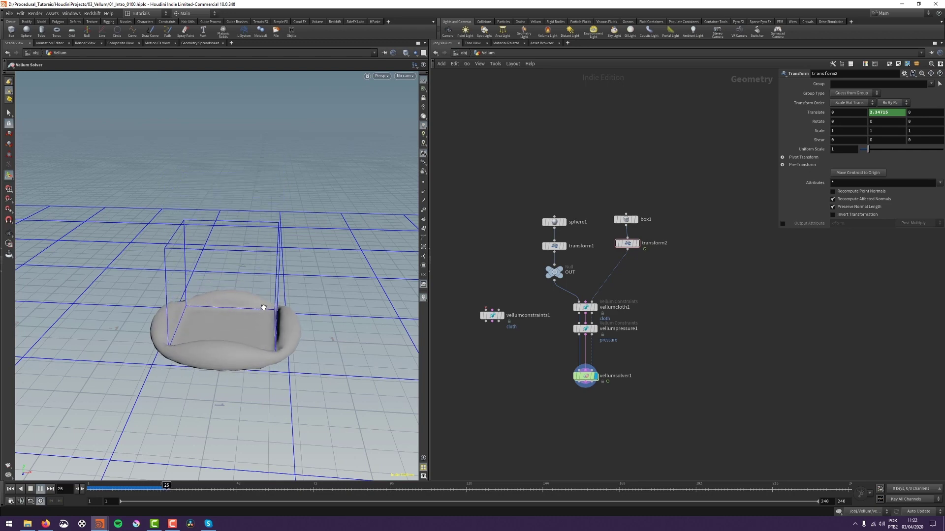
{"action": "key", "text": "Up"}
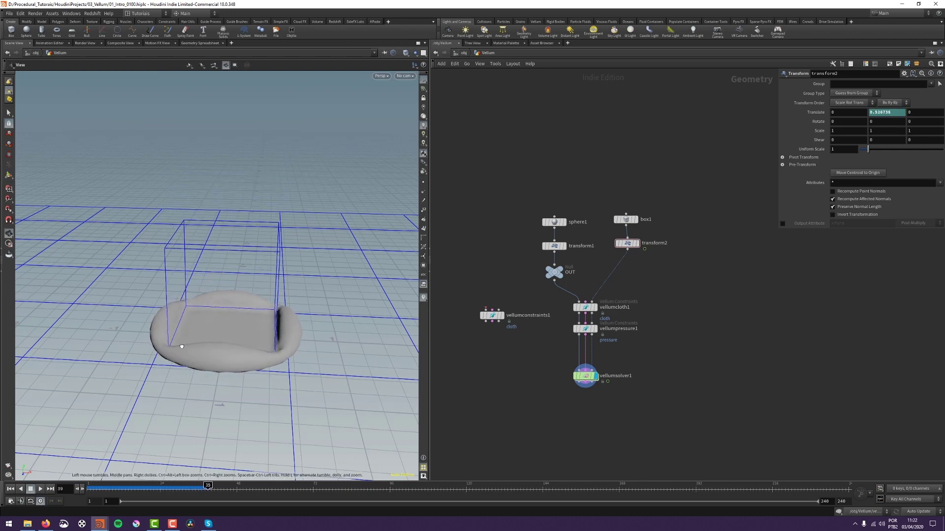
{"action": "left_click_drag", "start_coordinate": [180, 343], "coordinate": [206, 297], "text": "alt"}
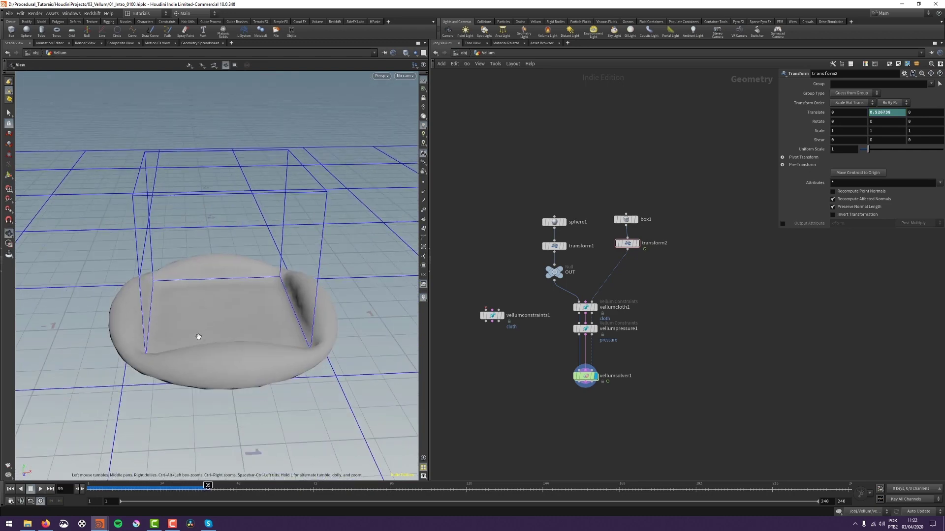
{"action": "left_click_drag", "start_coordinate": [199, 337], "coordinate": [201, 362], "text": "alt"}
{"action": "key", "text": "Escape"}
{"action": "left_click_drag", "start_coordinate": [122, 346], "coordinate": [188, 293]}
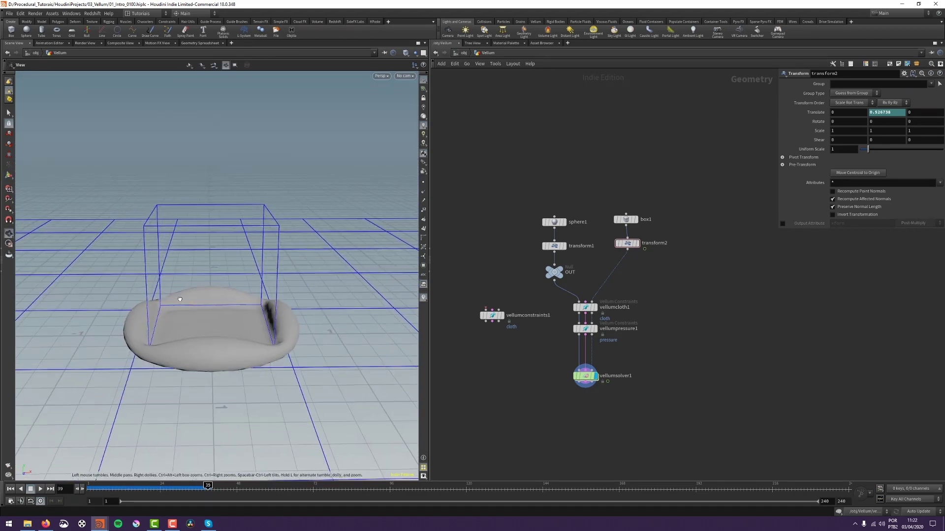
{"action": "key", "text": "Return"}
{"action": "key", "text": "ctrl+Up"}
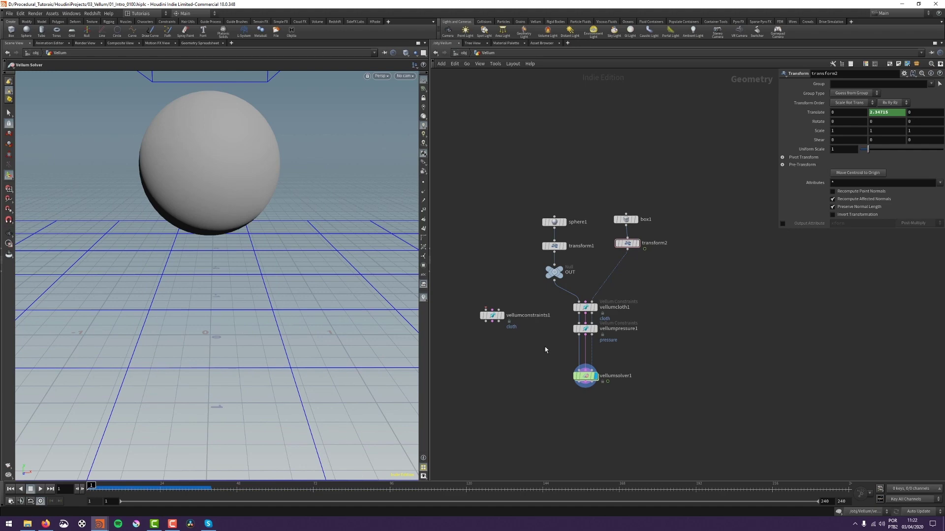
Step: Set the stretch stiffness multiplier of vellumpressure1 to 1 000 000
{"action": "middle_click_drag", "start_coordinate": [546, 350], "coordinate": [531, 384]}
{"action": "left_click", "coordinate": [571, 363]}
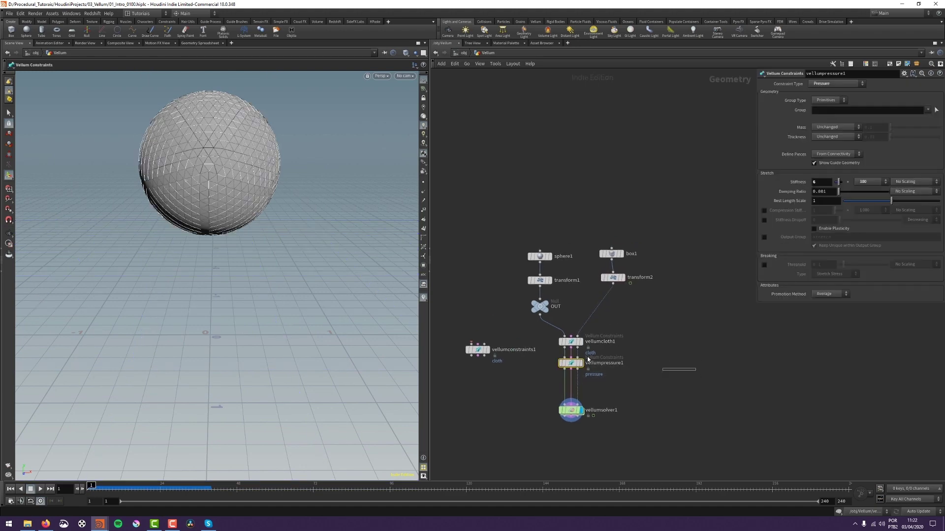
{"action": "key", "text": "Escape"}
{"action": "mouse_move", "coordinate": [583, 370]}
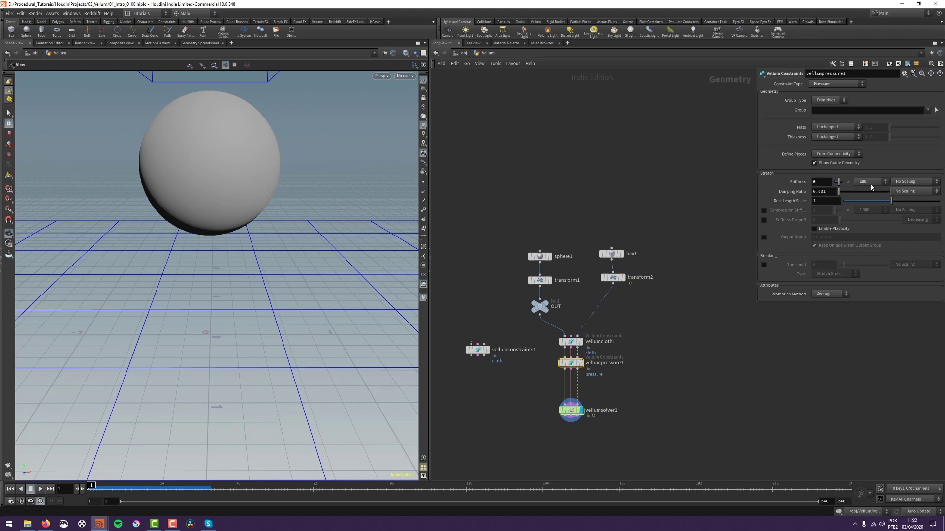
{"action": "left_click", "coordinate": [865, 185]}
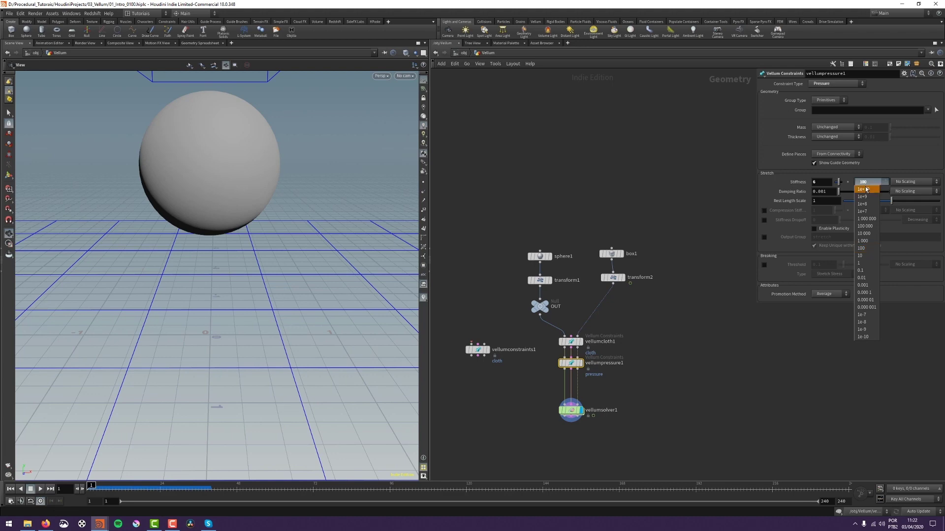
{"action": "left_click", "coordinate": [867, 219]}
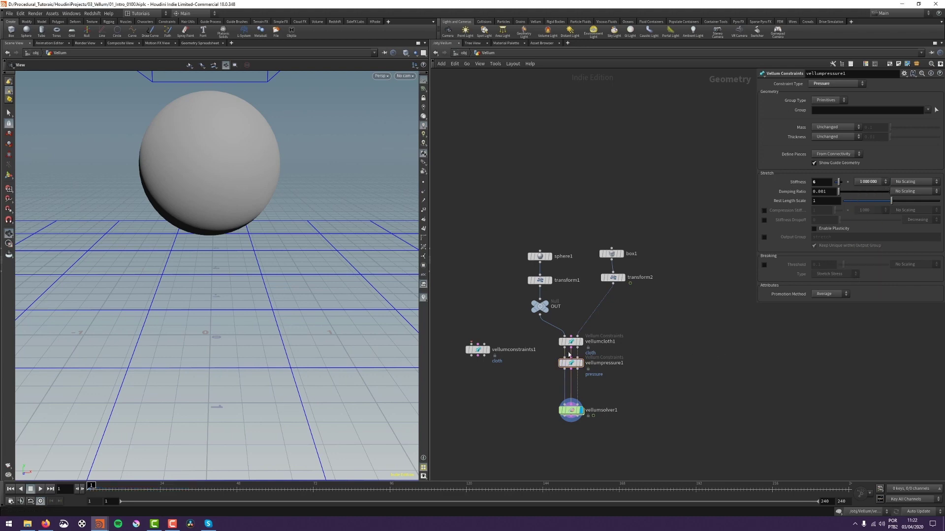
Step: Replay the stiffer balloon simulation twice, examine how the box deforms it, and rewind to the first frame
{"action": "key", "text": "Up"}
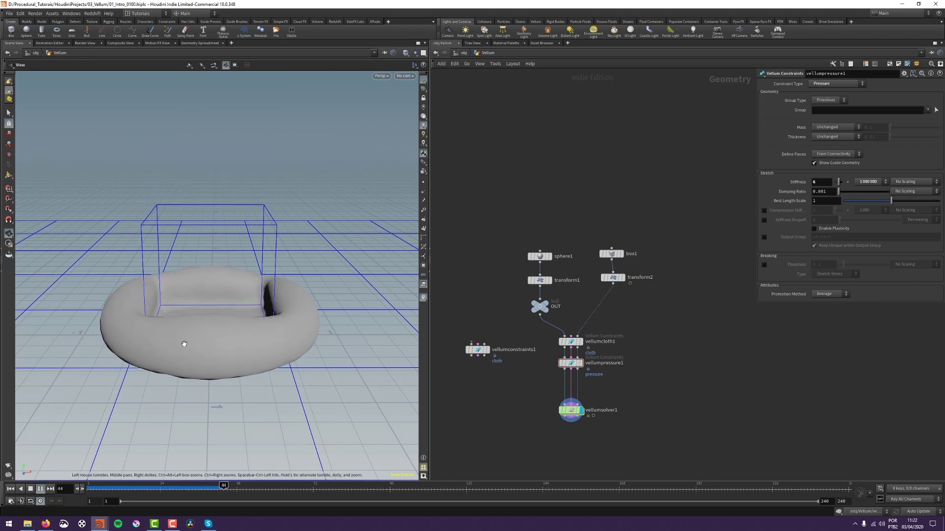
{"action": "key", "text": "Up"}
{"action": "left_click_drag", "start_coordinate": [184, 308], "coordinate": [167, 333]}
{"action": "left_click_drag", "start_coordinate": [190, 270], "coordinate": [178, 247]}
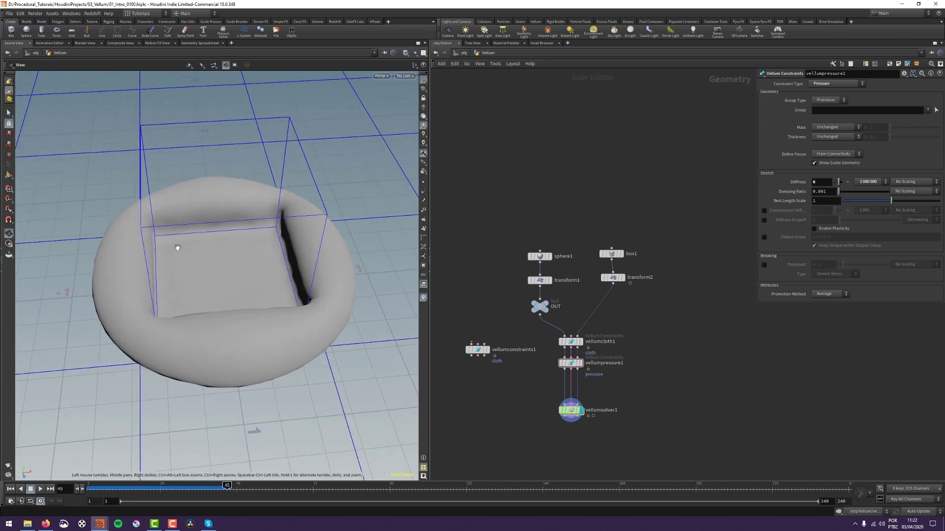
{"action": "key", "text": "ctrl+Up"}
{"action": "key", "text": "Up"}
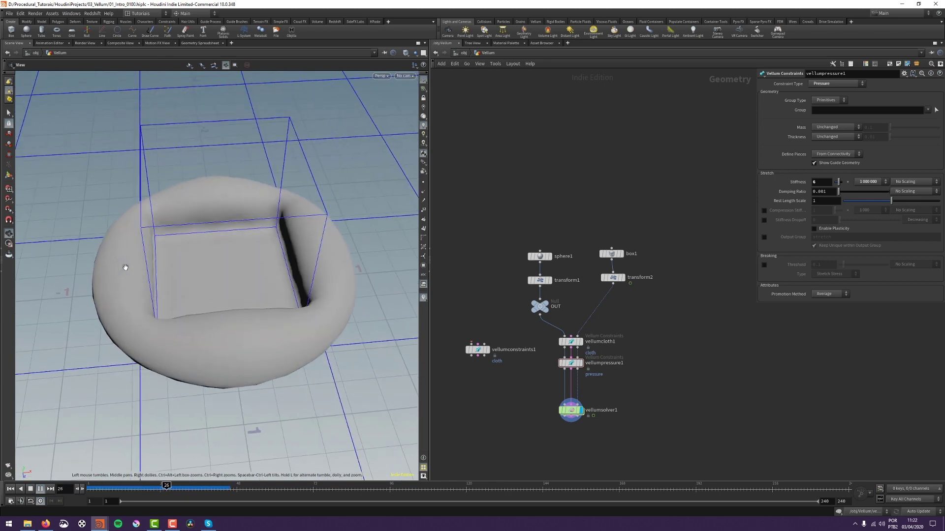
{"action": "key", "text": "ctrl+Up"}
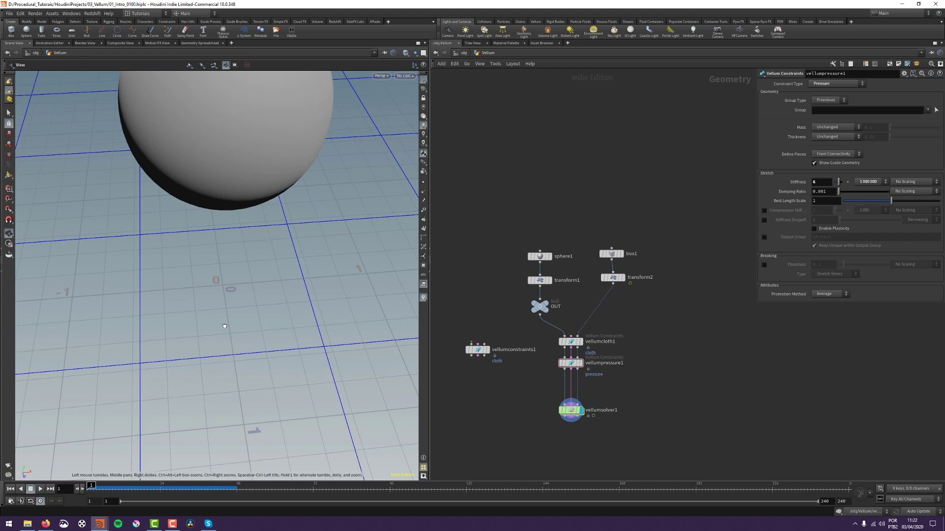
Step: Check the box against the ground in a wireframe front view, and lower transform2's Y translate to about 0.45 at frame 23
{"action": "left_click_drag", "start_coordinate": [225, 326], "coordinate": [213, 263]}
{"action": "key", "text": "space+3"}
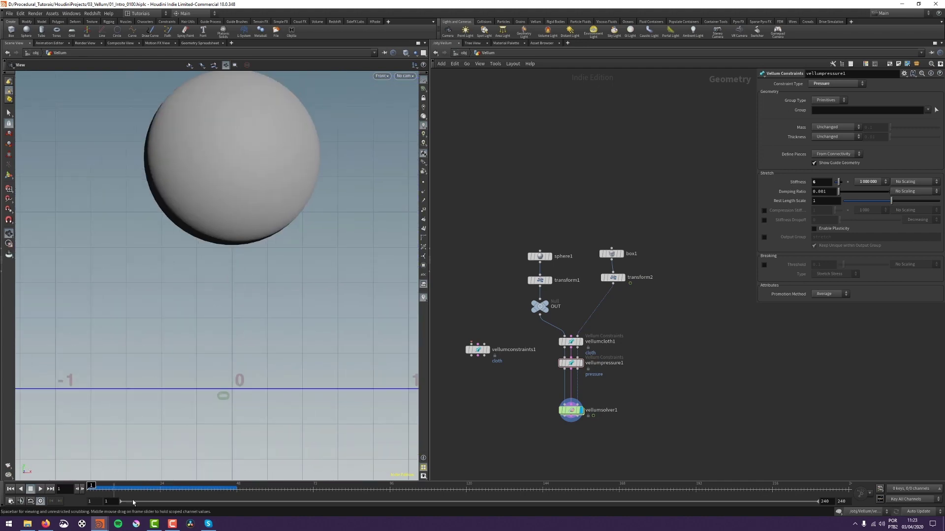
{"action": "left_click", "coordinate": [164, 487]}
{"action": "key", "text": "w"}
{"action": "scroll", "coordinate": [183, 377], "scroll_direction": "up", "scroll_amount": 2}
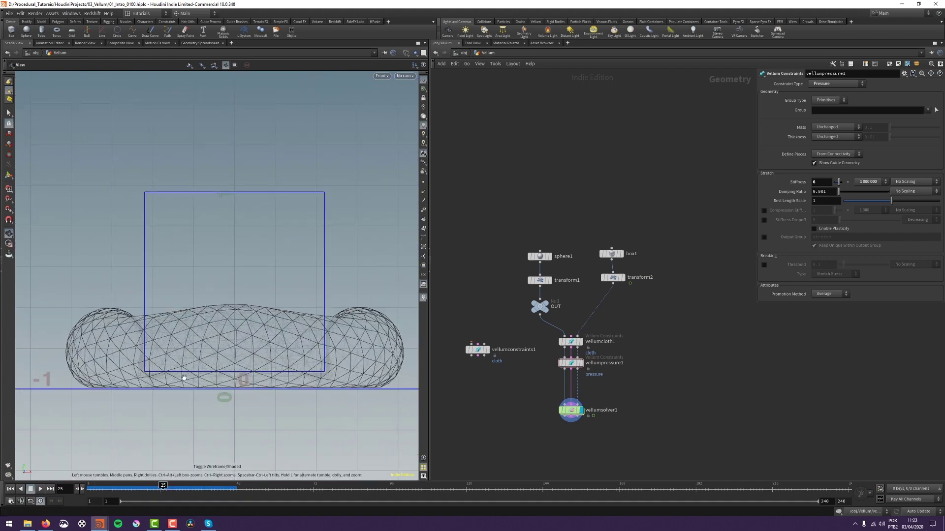
{"action": "left_click", "coordinate": [620, 277]}
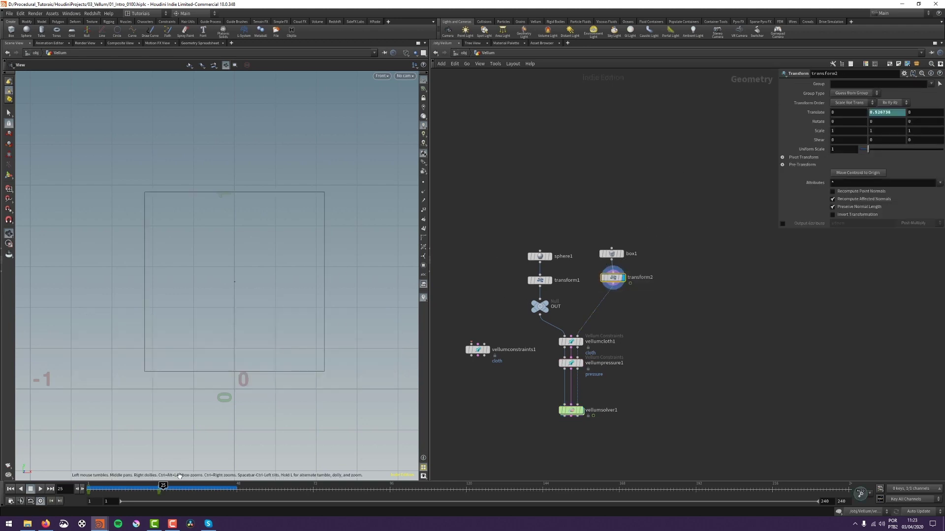
{"action": "middle_click_drag", "start_coordinate": [886, 113], "coordinate": [854, 130]}
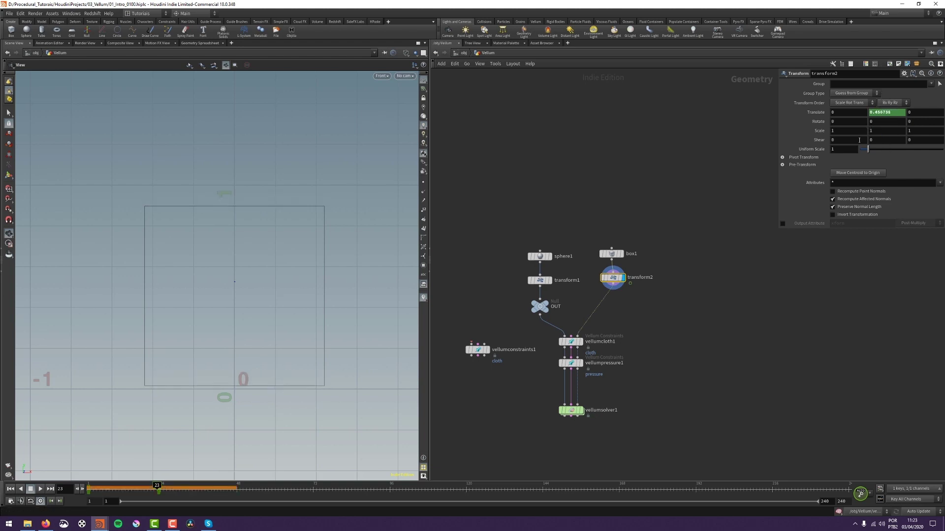
{"action": "scroll", "coordinate": [214, 395], "scroll_direction": "up", "scroll_amount": 3}
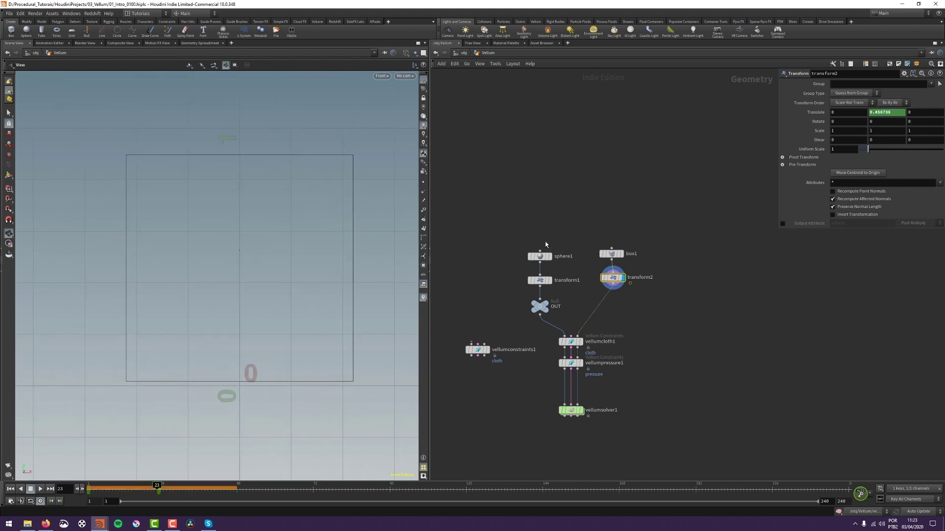
{"action": "left_click", "coordinate": [488, 327]}
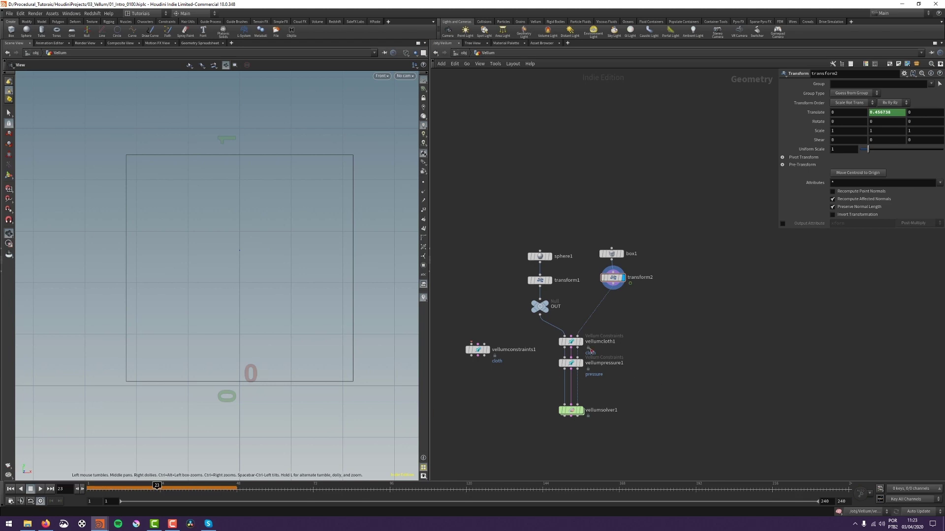
{"action": "left_click", "coordinate": [614, 278]}
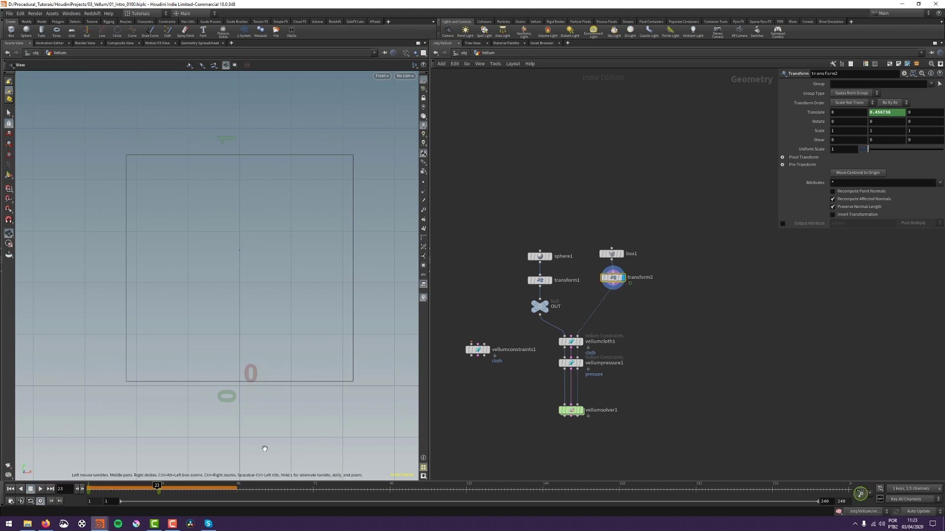
{"action": "left_click", "coordinate": [686, 405]}
Step: Display vellumsolver1 in the shaded perspective view, replay the simulation, inspect the box pressing into the balloon, and rewind to the first frame
{"action": "key", "text": "space+1"}
{"action": "left_click_drag", "start_coordinate": [194, 334], "coordinate": [219, 326]}
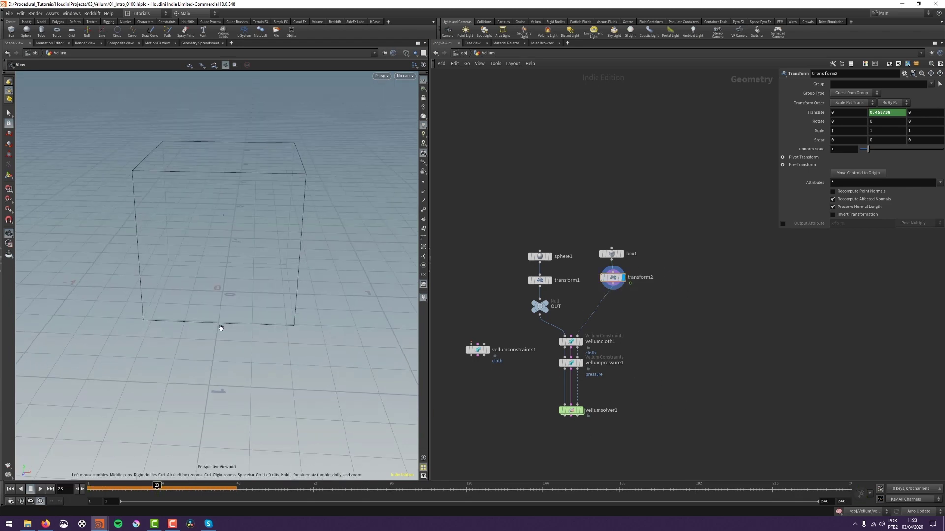
{"action": "key", "text": "w"}
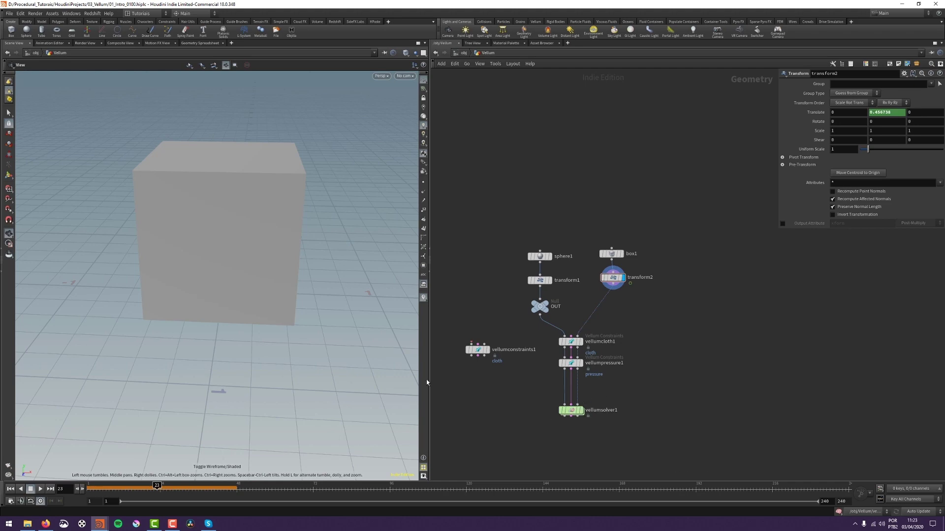
{"action": "key", "text": "ctrl+Up"}
{"action": "key", "text": "r"}
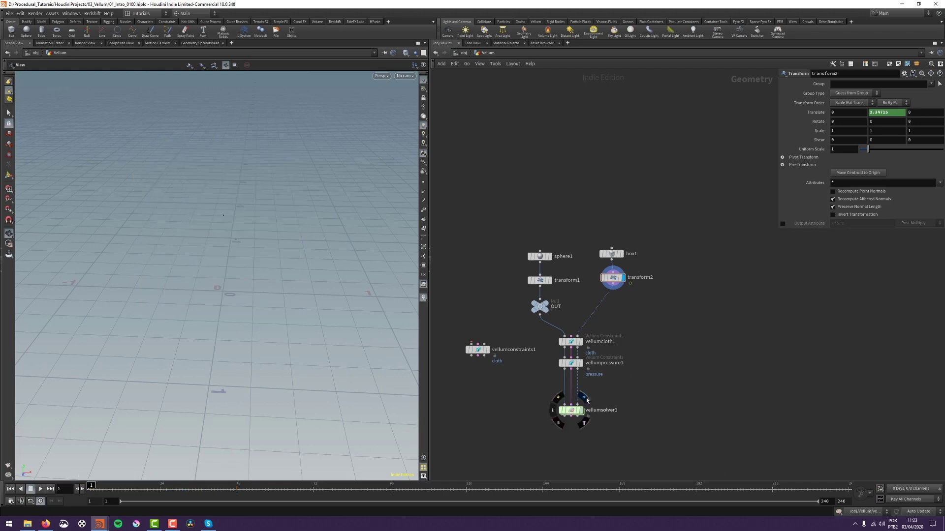
{"action": "key", "text": "Up"}
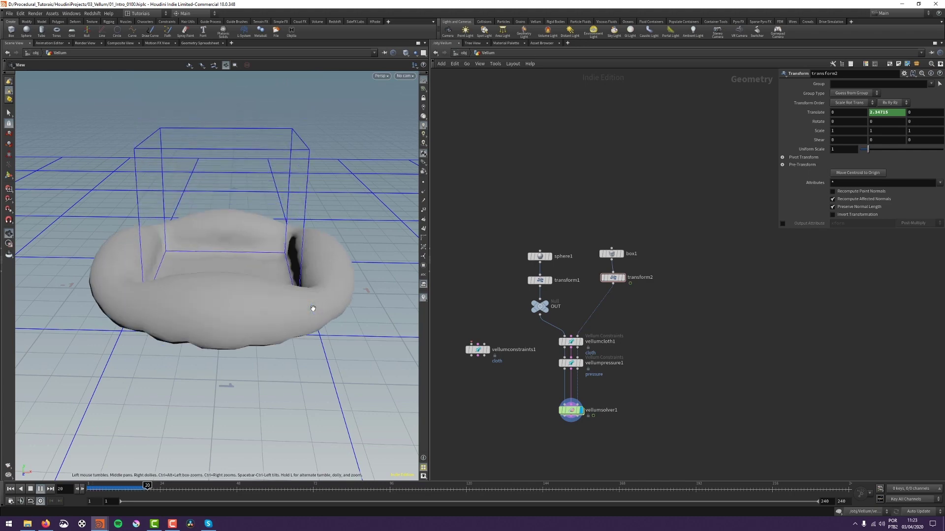
{"action": "left_click_drag", "start_coordinate": [271, 240], "coordinate": [214, 295]}
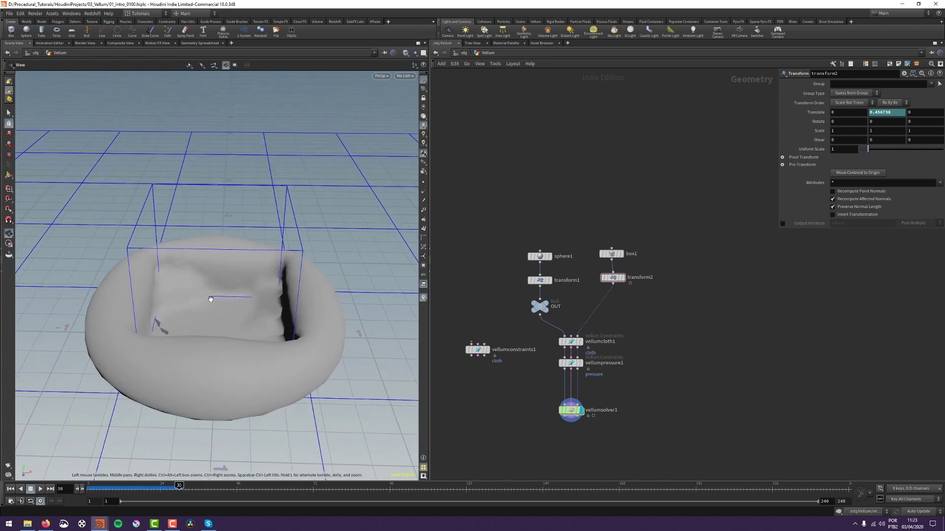
{"action": "key", "text": "ctrl+Up"}
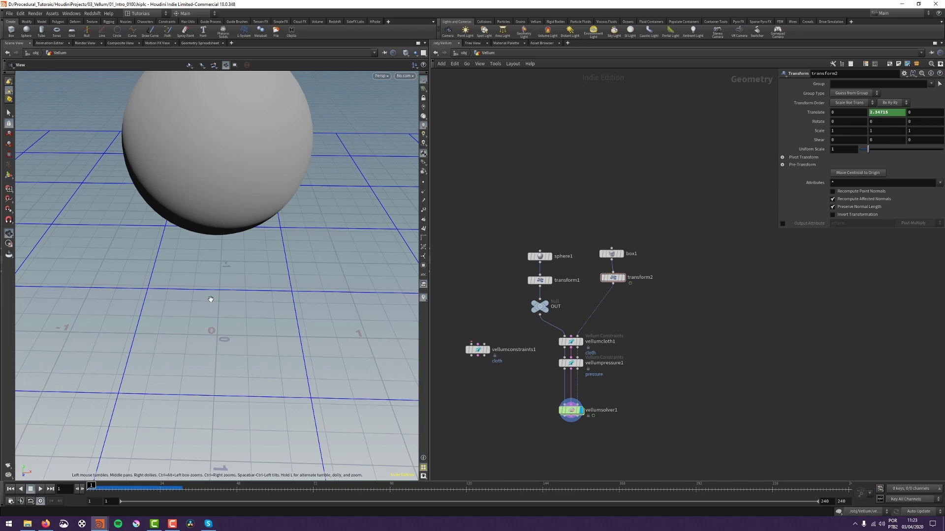
Step: Set the collision passes of vellumsolver1 to 100, replay the simulation, and rewind to the first frame
{"action": "left_click", "coordinate": [569, 418]}
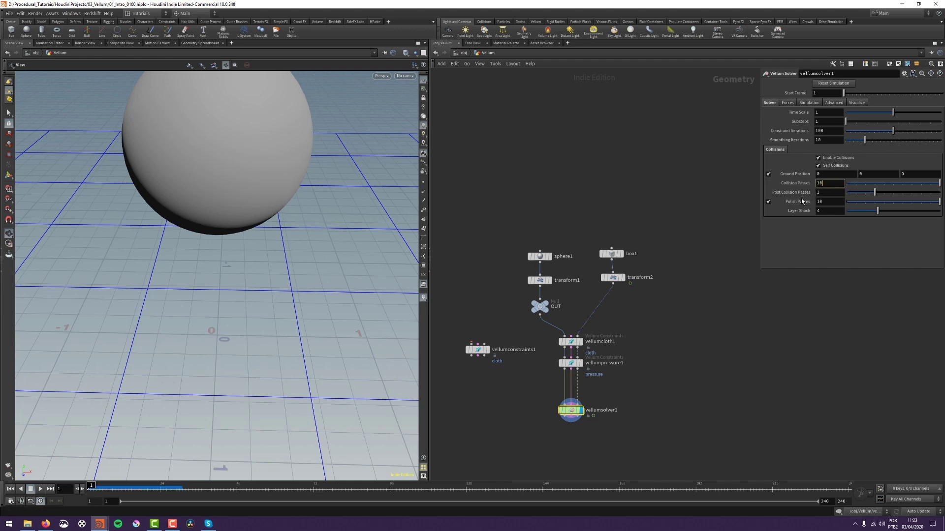
{"action": "type", "text": "0"}
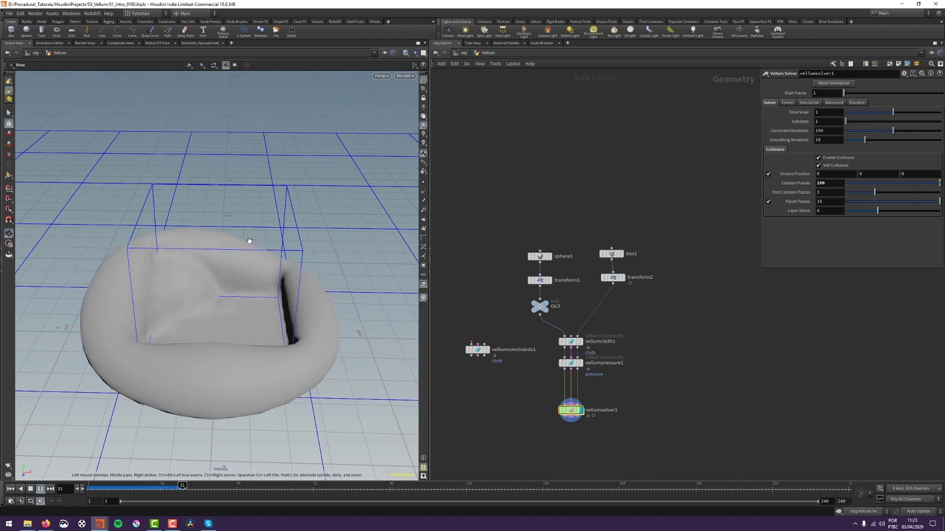
{"action": "key", "text": "ctrl+Up"}
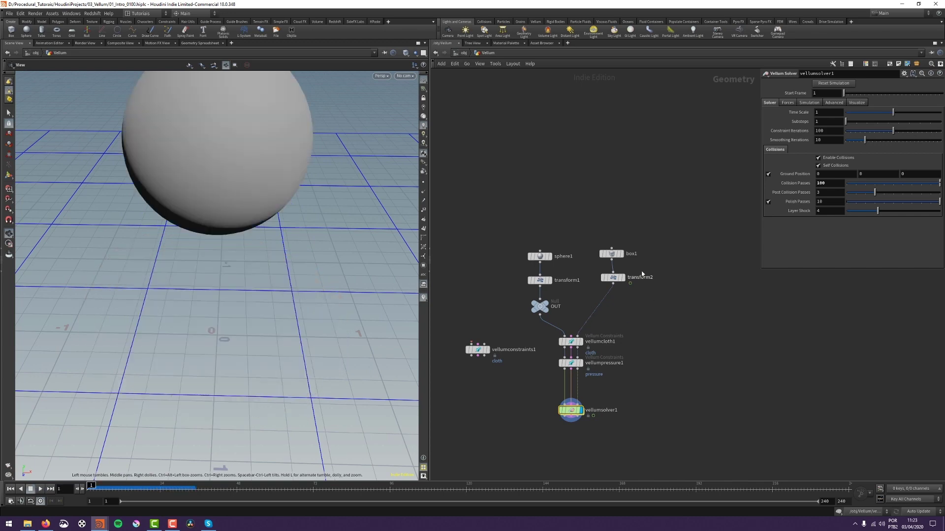
Step: Change the primitive type of box1 to Polygon Mesh
{"action": "left_click", "coordinate": [612, 254]}
{"action": "right_click_drag", "start_coordinate": [300, 175], "coordinate": [276, 203]}
{"action": "middle_click_drag", "start_coordinate": [276, 203], "coordinate": [274, 295]}
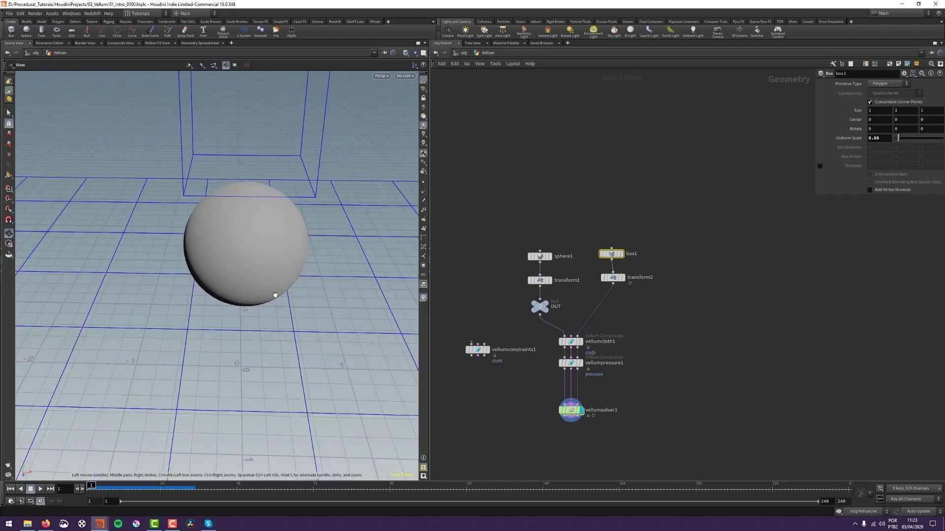
{"action": "middle_click_drag", "start_coordinate": [269, 251], "coordinate": [264, 304]}
{"action": "left_click_drag", "start_coordinate": [264, 303], "coordinate": [282, 150]}
{"action": "left_click_drag", "start_coordinate": [234, 254], "coordinate": [192, 197]}
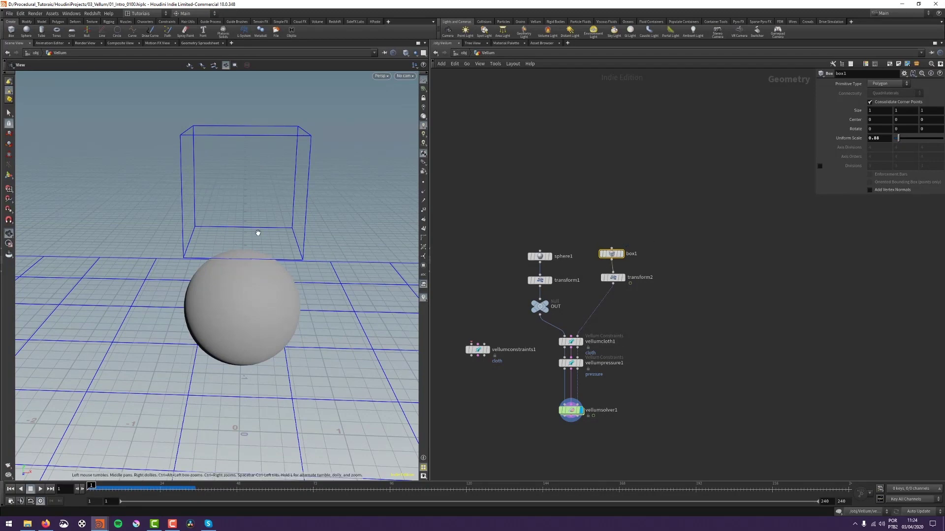
{"action": "left_click_drag", "start_coordinate": [247, 255], "coordinate": [262, 276]}
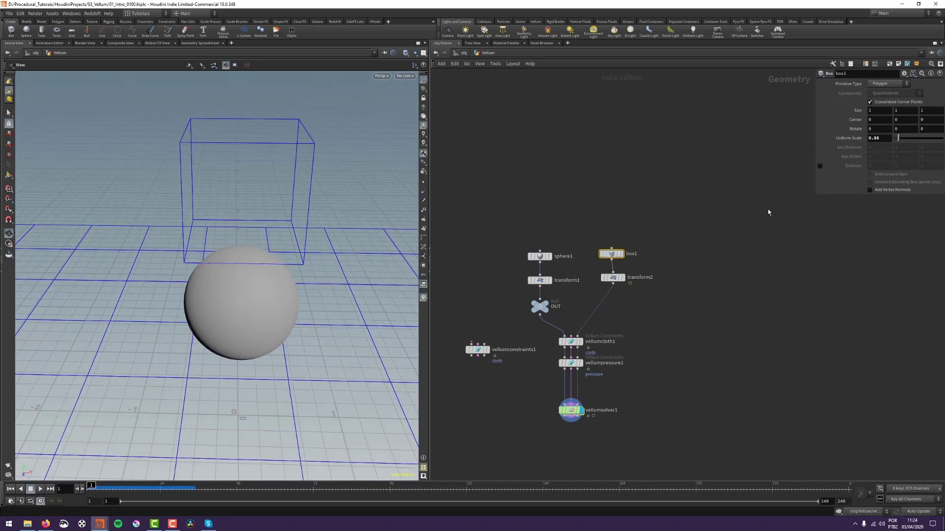
{"action": "left_click", "coordinate": [882, 84]}
{"action": "left_click", "coordinate": [883, 99]}
Step: Set the axis divisions of box1 to 20, 20 and 20
{"action": "left_click", "coordinate": [866, 147]}
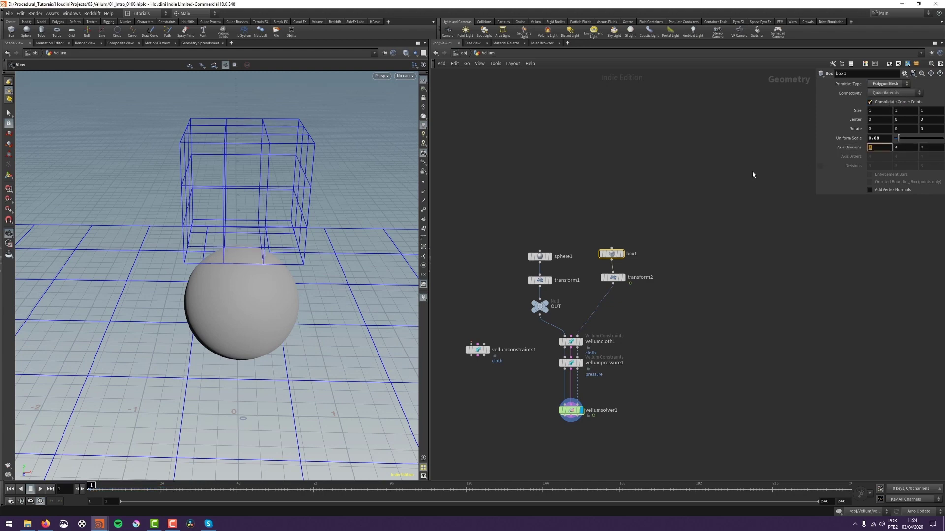
{"action": "type", "text": "20"}
{"action": "key", "text": "Tab"}
{"action": "type", "text": "20"}
{"action": "key", "text": "Tab"}
{"action": "type", "text": "20"}
{"action": "key", "text": "Return"}
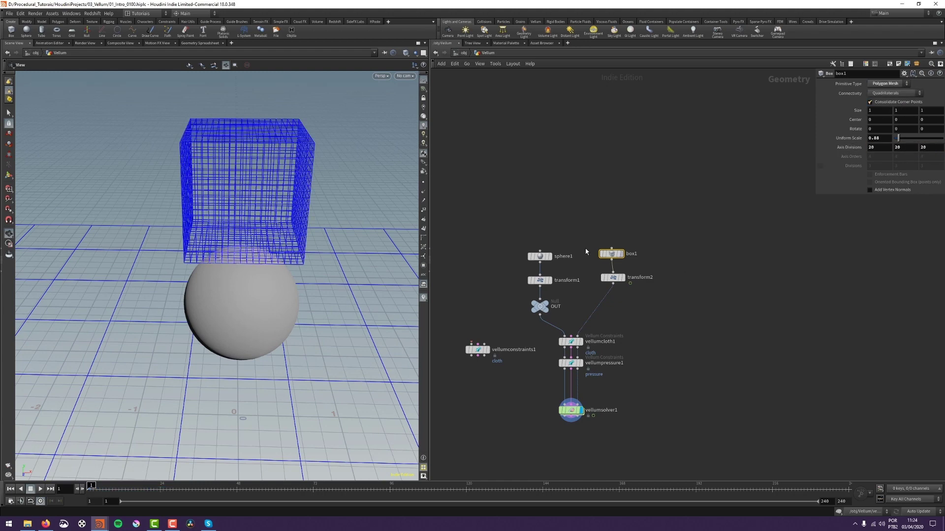
Step: Display box1 on its own to examine its subdivided mesh, and make vellumsolver1 the displayed node again
{"action": "left_click", "coordinate": [621, 253]}
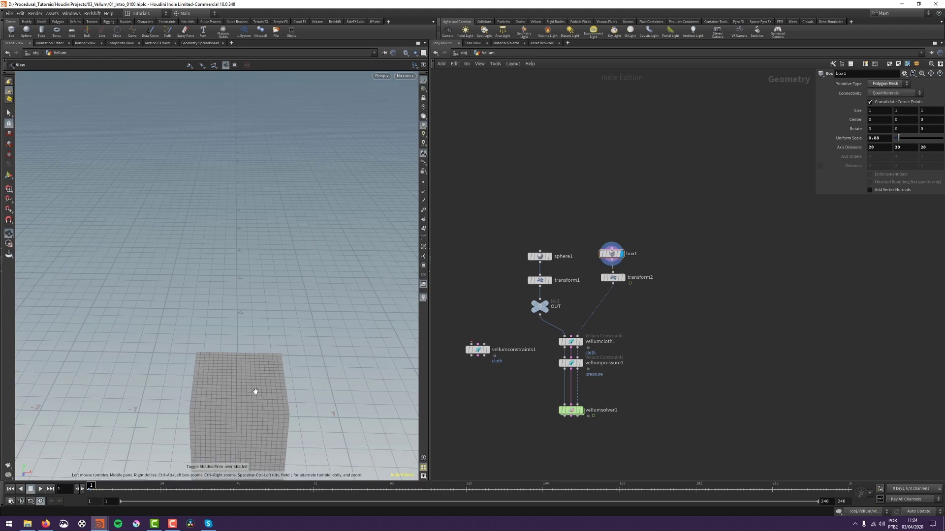
{"action": "middle_click_drag", "start_coordinate": [255, 391], "coordinate": [225, 275]}
{"action": "middle_click_drag", "start_coordinate": [523, 379], "coordinate": [502, 377]}
{"action": "left_click", "coordinate": [564, 399]}
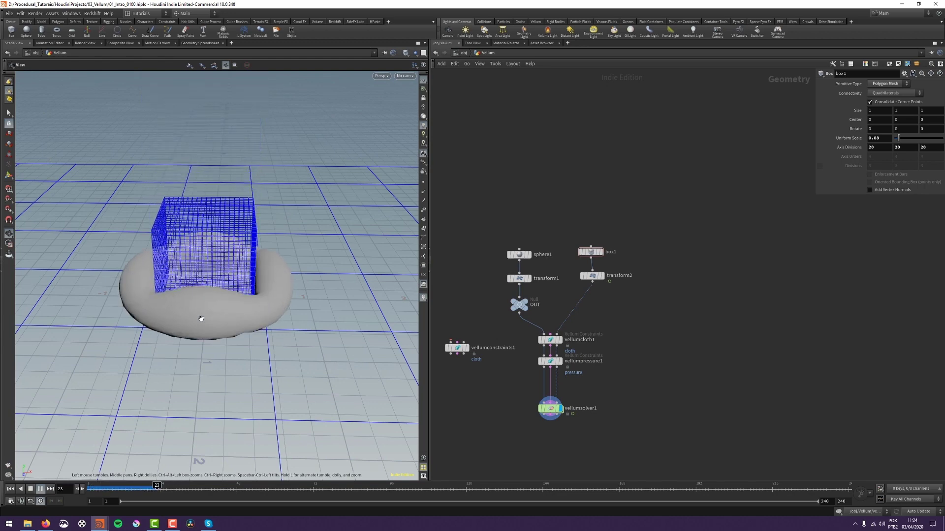
Step: Stop the simulation at frame 28 and inspect closely how the subdivided box dents the balloon
{"action": "key", "text": "Up"}
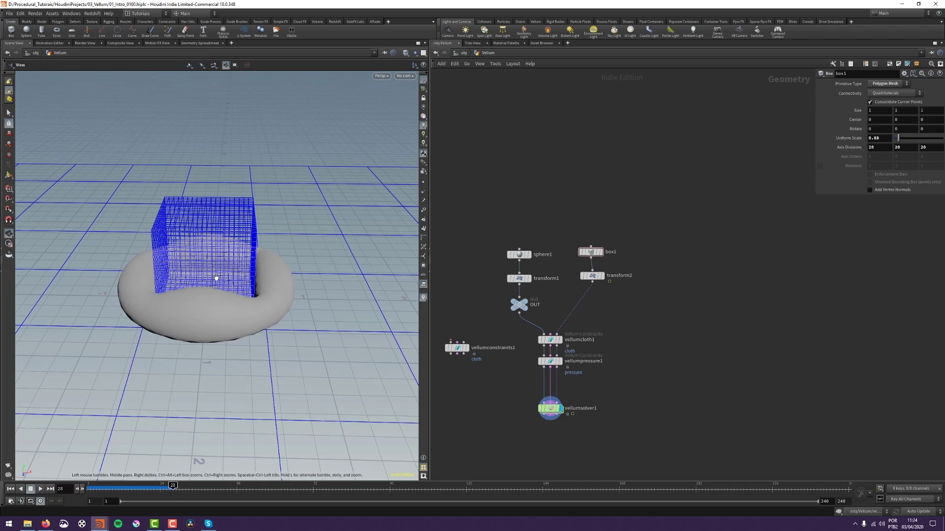
{"action": "middle_click_drag", "start_coordinate": [215, 276], "coordinate": [226, 320]}
{"action": "scroll", "coordinate": [226, 320], "scroll_direction": "up", "scroll_amount": 5}
{"action": "left_click_drag", "start_coordinate": [226, 320], "coordinate": [215, 323]}
{"action": "middle_click_drag", "start_coordinate": [215, 323], "coordinate": [220, 309]}
{"action": "mouse_move", "coordinate": [220, 309]}
{"action": "left_mouse_down"}
{"action": "mouse_move", "coordinate": [185, 300]}
{"action": "mouse_move", "coordinate": [228, 300]}
{"action": "left_mouse_up"}
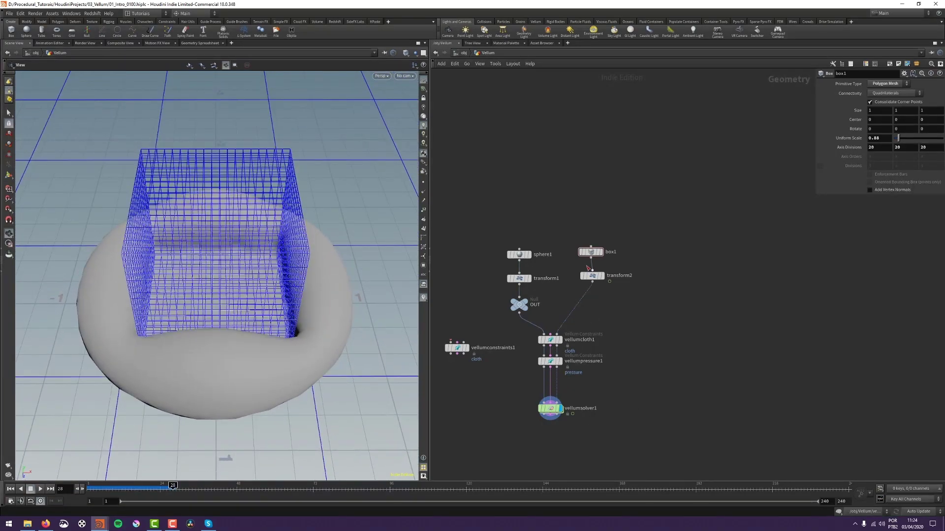
Step: Review the vellumsolver1 settings, replay the simulation from the start twice, examine the contact around the box, and rewind to the first frame
{"action": "left_click", "coordinate": [552, 408]}
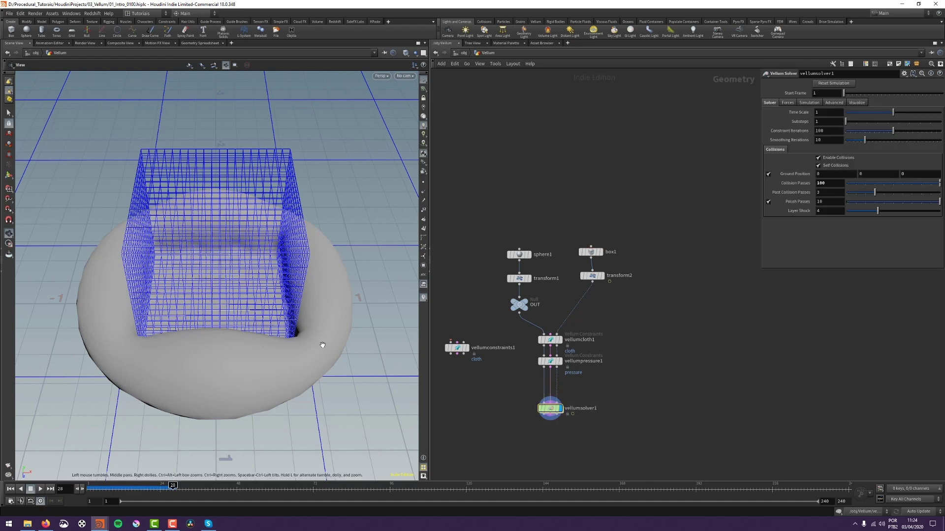
{"action": "key", "text": "ctrl+Up"}
{"action": "key", "text": "Up"}
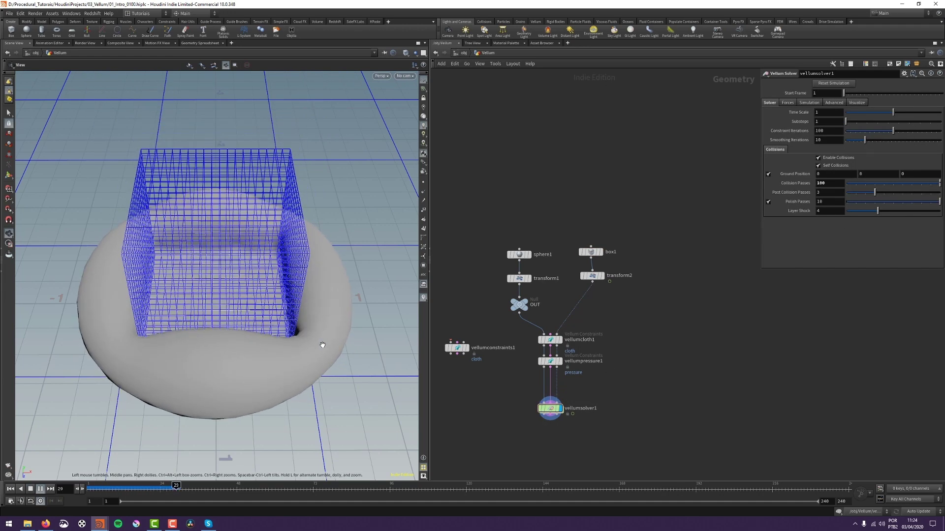
{"action": "left_click", "coordinate": [830, 124]}
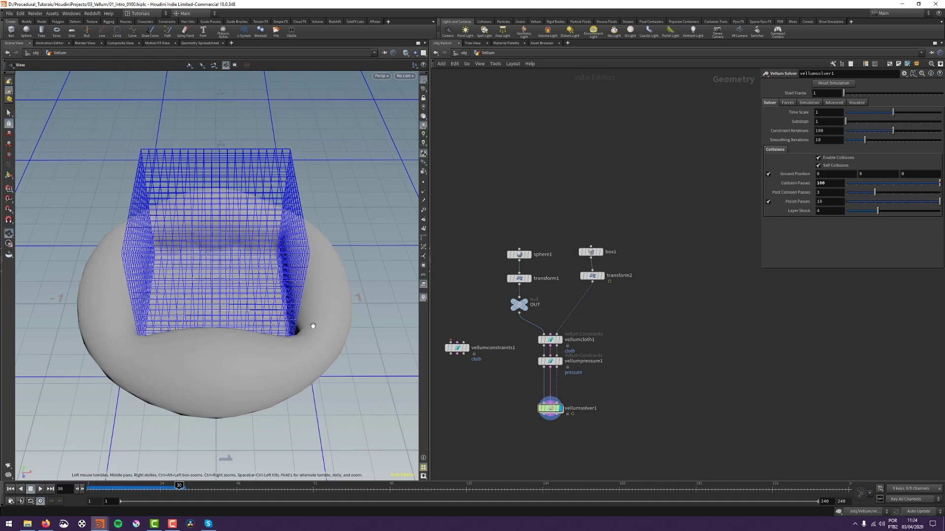
{"action": "right_click_drag", "start_coordinate": [146, 307], "coordinate": [183, 299]}
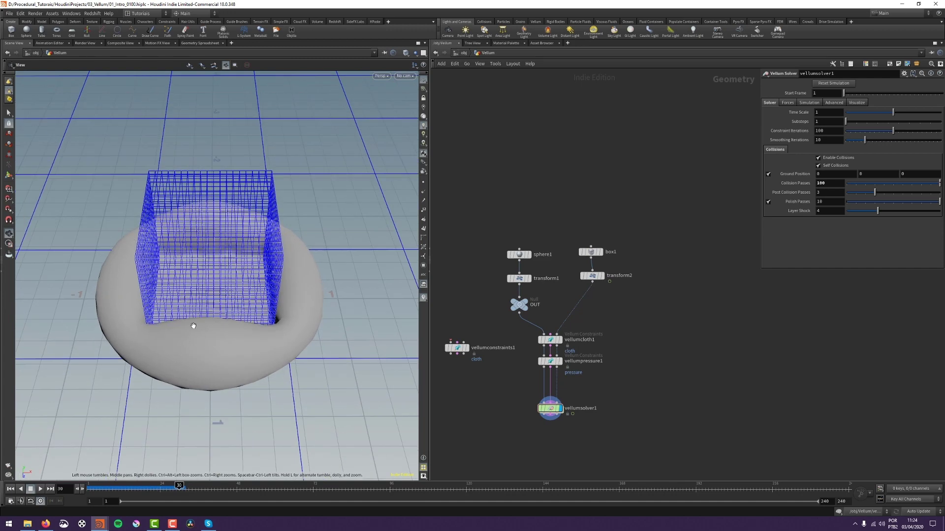
{"action": "left_click_drag", "start_coordinate": [254, 333], "coordinate": [225, 288]}
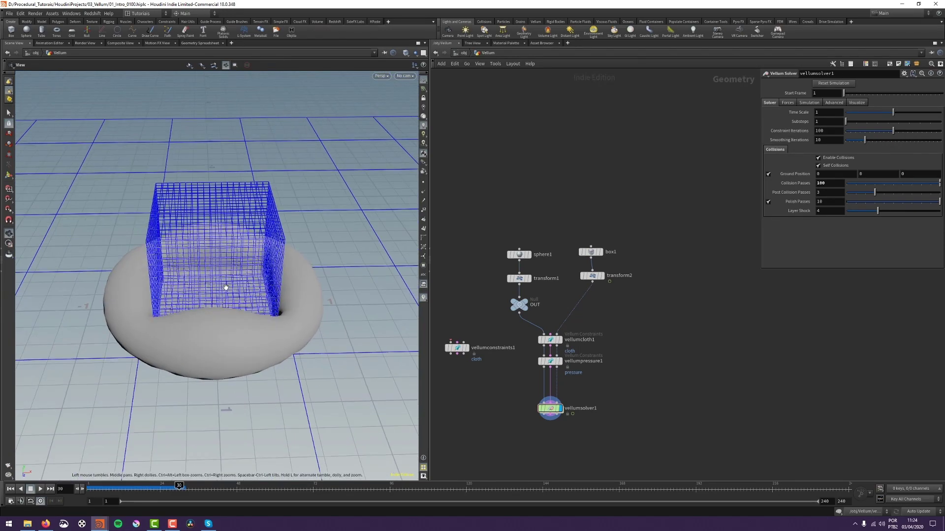
{"action": "key", "text": "ctrl+Up"}
{"action": "key", "text": "Up"}
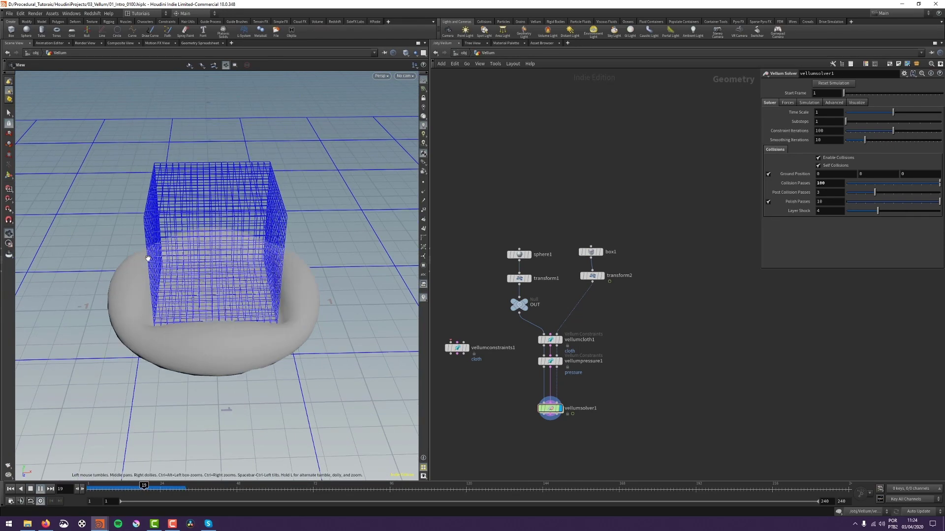
{"action": "key", "text": "ctrl+Up"}
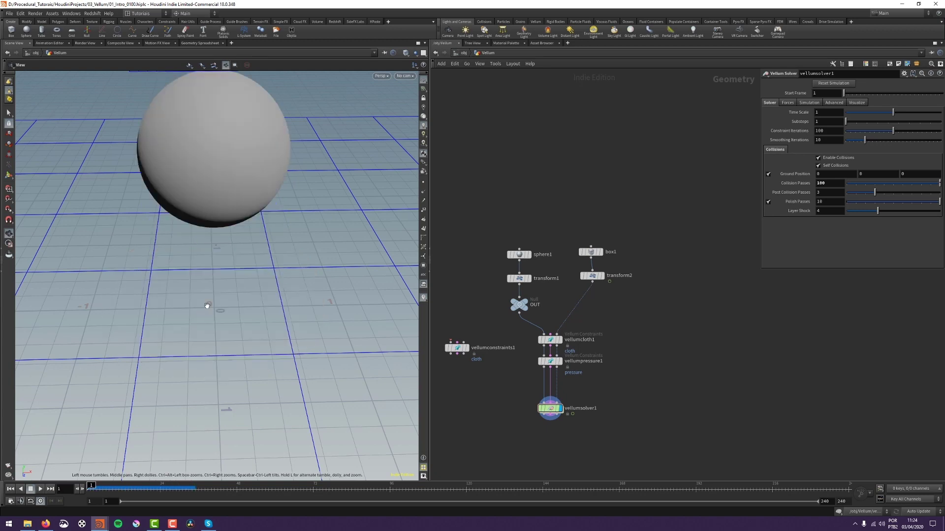
Step: Add a Merge node below vellumsolver1 and connect the outputs of vellumsolver1 and transform2 to it
{"action": "middle_click_drag", "start_coordinate": [629, 369], "coordinate": [624, 340]}
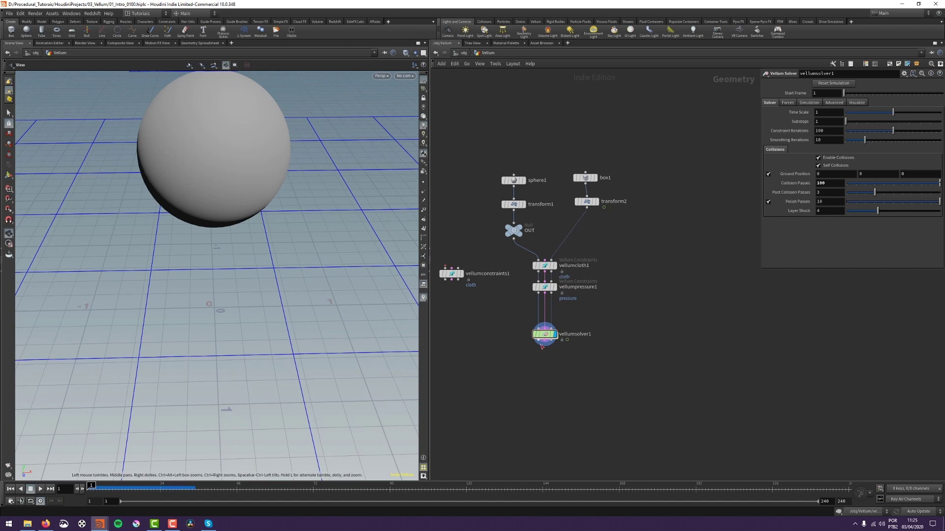
{"action": "left_click_drag", "start_coordinate": [541, 346], "coordinate": [557, 390]}
{"action": "type", "text": "merge"}
{"action": "key", "text": "Return"}
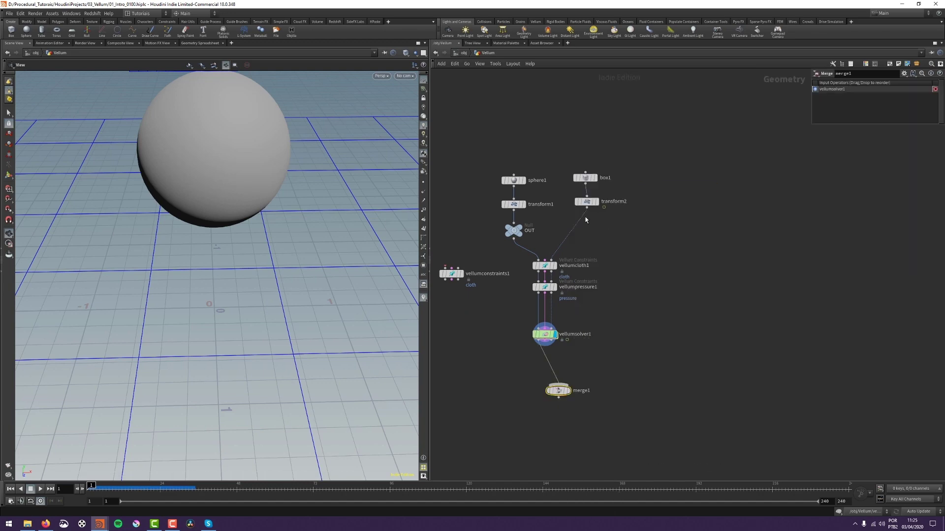
{"action": "left_click_drag", "start_coordinate": [586, 208], "coordinate": [559, 385]}
{"action": "left_click_drag", "start_coordinate": [558, 390], "coordinate": [569, 390]}
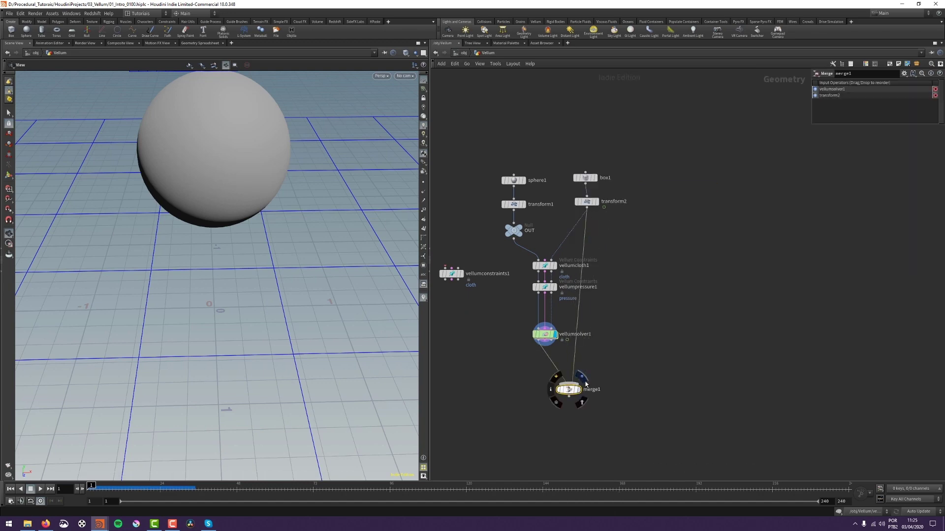
Step: Display merge1 and play the simulation to frame 31 to view the balloon and the box together
{"action": "left_click", "coordinate": [581, 383]}
{"action": "key", "text": "Up"}
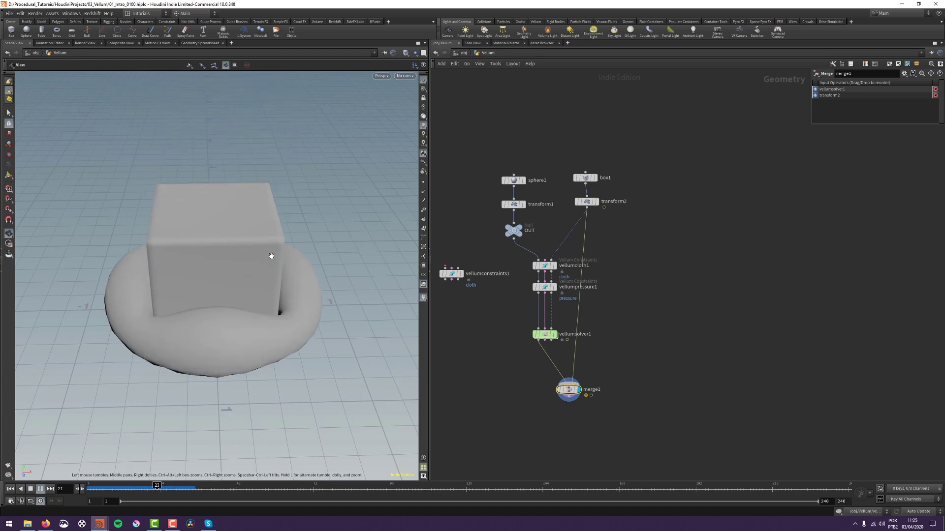
{"action": "left_click_drag", "start_coordinate": [151, 293], "coordinate": [189, 321]}
Step: Add a Null node below merge1, name it Balao and align it under the merge
{"action": "key", "text": "Tab"}
{"action": "left_click", "coordinate": [553, 374]}
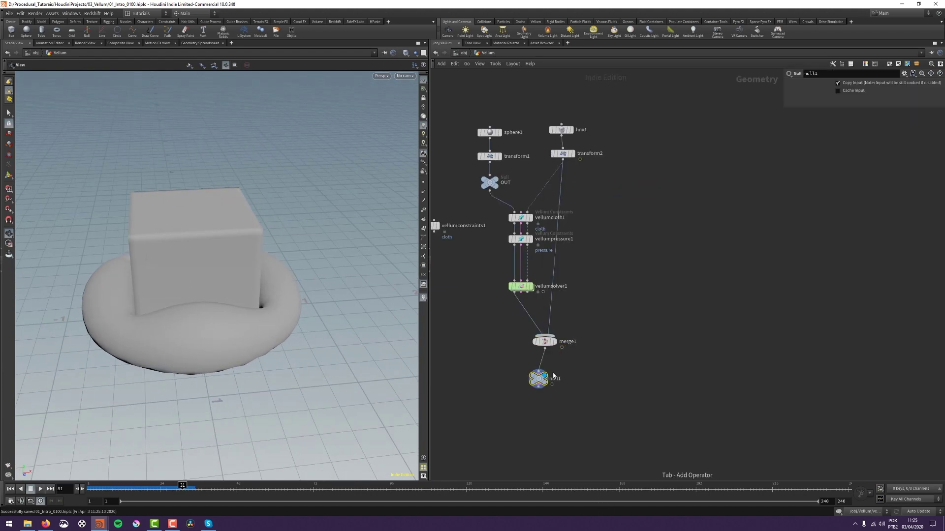
{"action": "double_click", "coordinate": [555, 379]}
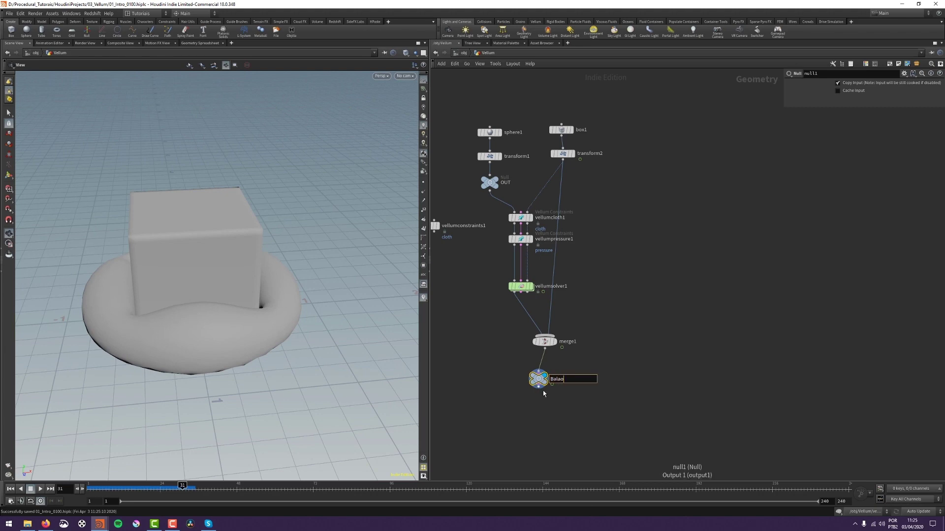
{"action": "key", "text": "Return"}
{"action": "left_click_drag", "start_coordinate": [539, 383], "coordinate": [541, 383]}
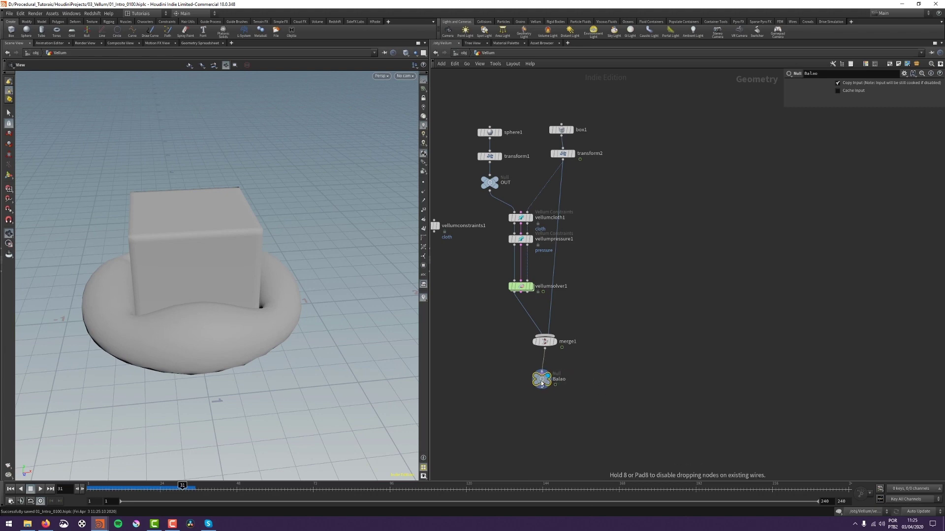
Step: Add a Pig Head test geometry node in an empty area beside the balloon network and display it
{"action": "middle_click_drag", "start_coordinate": [644, 218], "coordinate": [595, 323]}
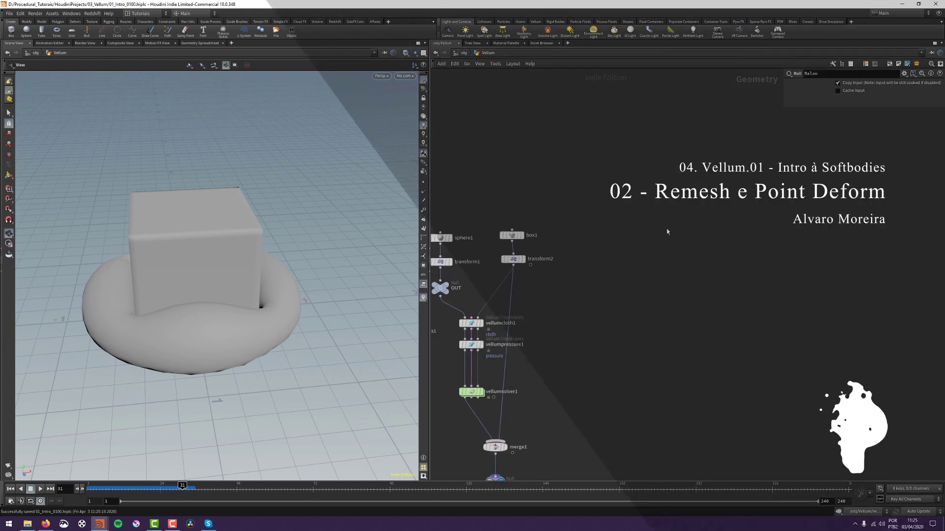
{"action": "key", "text": "Tab"}
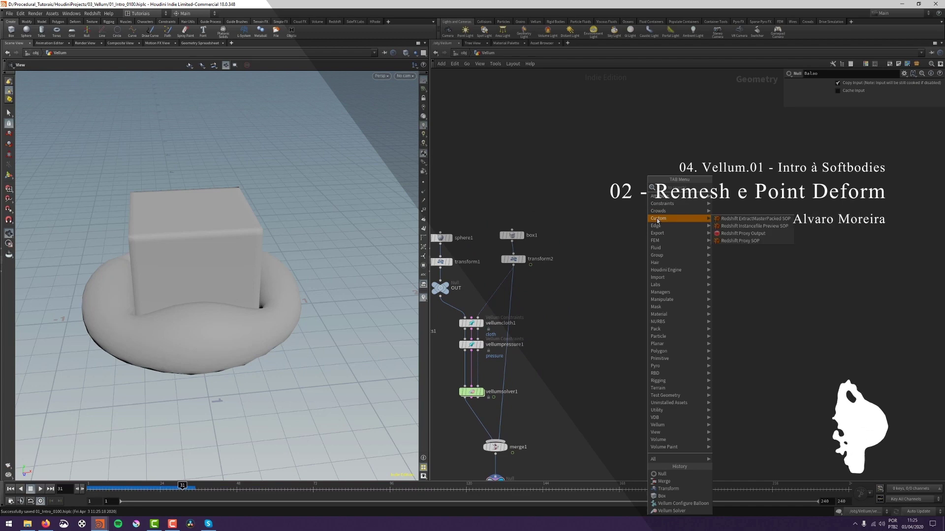
{"action": "type", "text": "pig"}
{"action": "key", "text": "Return"}
{"action": "left_click", "coordinate": [657, 221]}
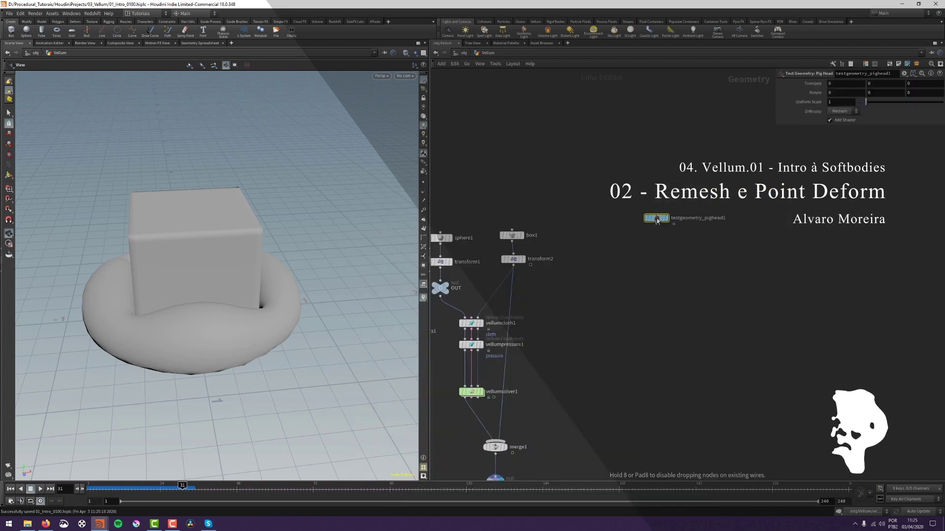
{"action": "left_click", "coordinate": [657, 221]}
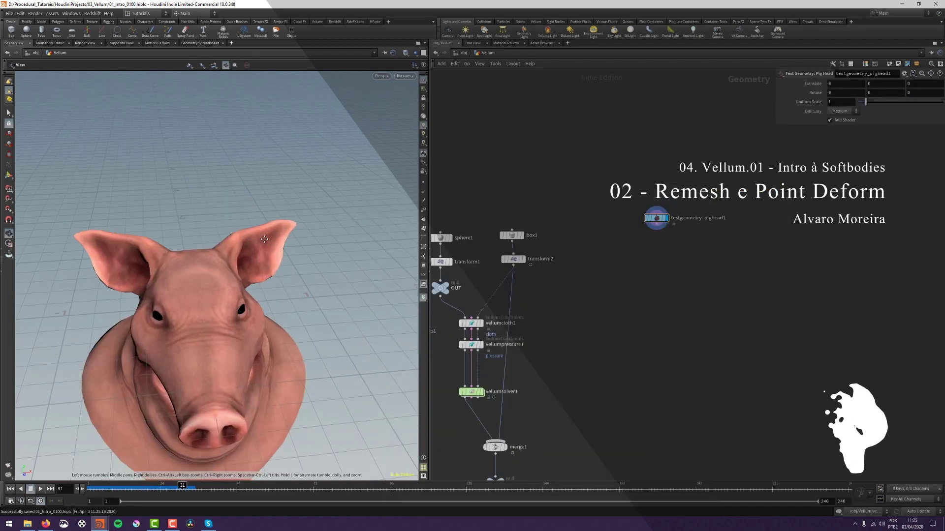
Step: Turn on the wireframe overlay and examine the pig head's mesh around the eye, mouth, snout and ears
{"action": "left_click_drag", "start_coordinate": [264, 240], "coordinate": [247, 284]}
{"action": "key", "text": "shift+w"}
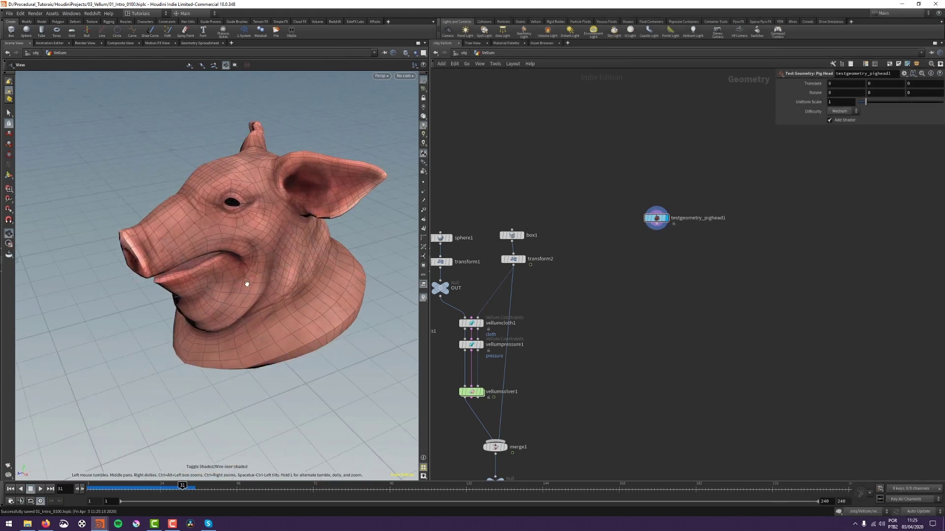
{"action": "middle_click_drag", "start_coordinate": [247, 284], "coordinate": [252, 329]}
{"action": "right_click_drag", "start_coordinate": [252, 329], "coordinate": [258, 238]}
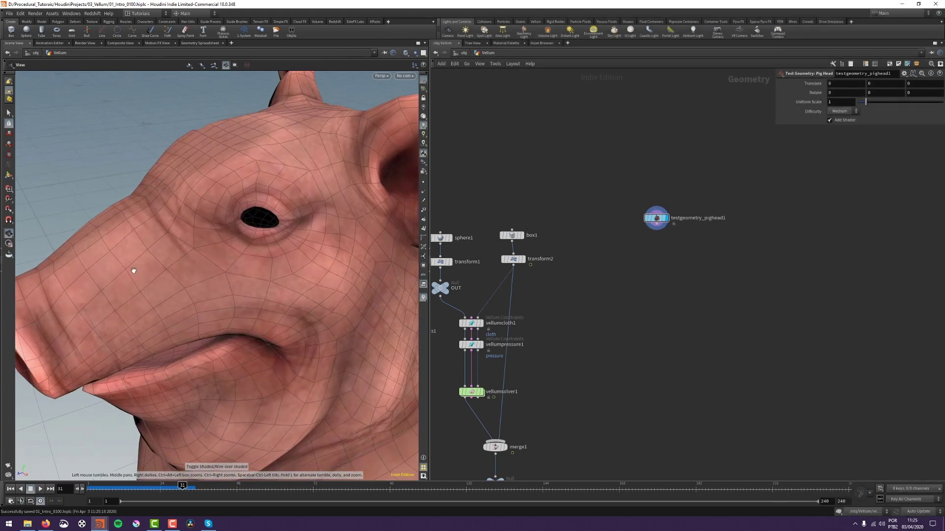
{"action": "right_click_drag", "start_coordinate": [133, 271], "coordinate": [128, 327]}
{"action": "left_click_drag", "start_coordinate": [129, 327], "coordinate": [266, 288]}
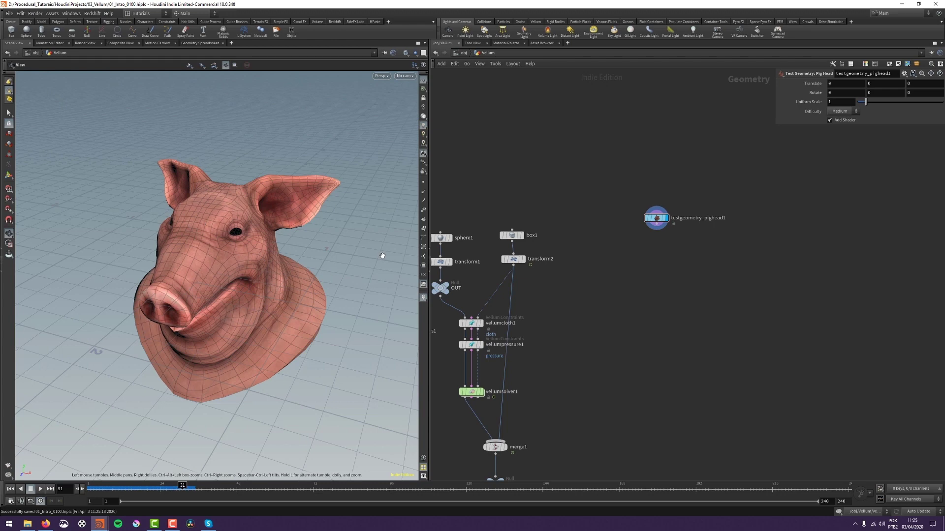
{"action": "left_click_drag", "start_coordinate": [230, 235], "coordinate": [189, 251]}
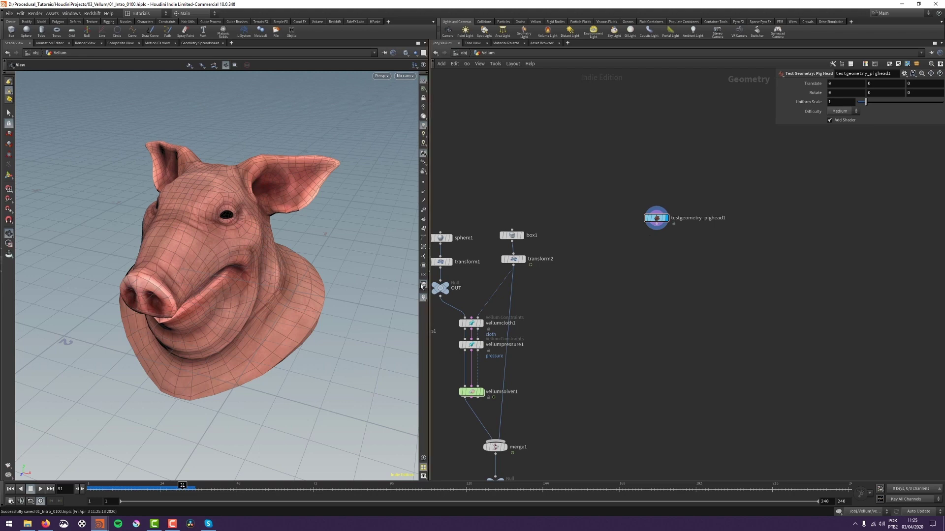
{"action": "left_click_drag", "start_coordinate": [402, 279], "coordinate": [412, 300]}
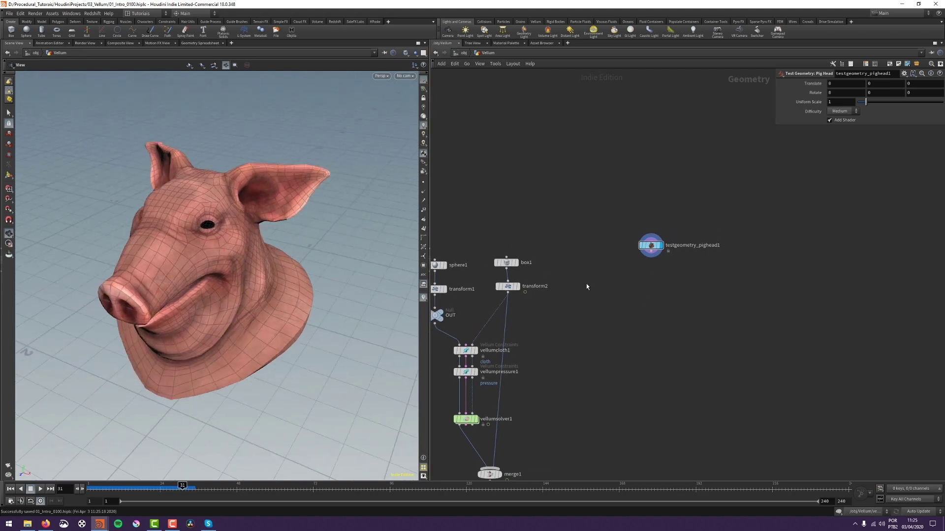
Step: Set the pig head's uniform scale to 0.5
{"action": "middle_click_drag", "start_coordinate": [646, 260], "coordinate": [687, 247]}
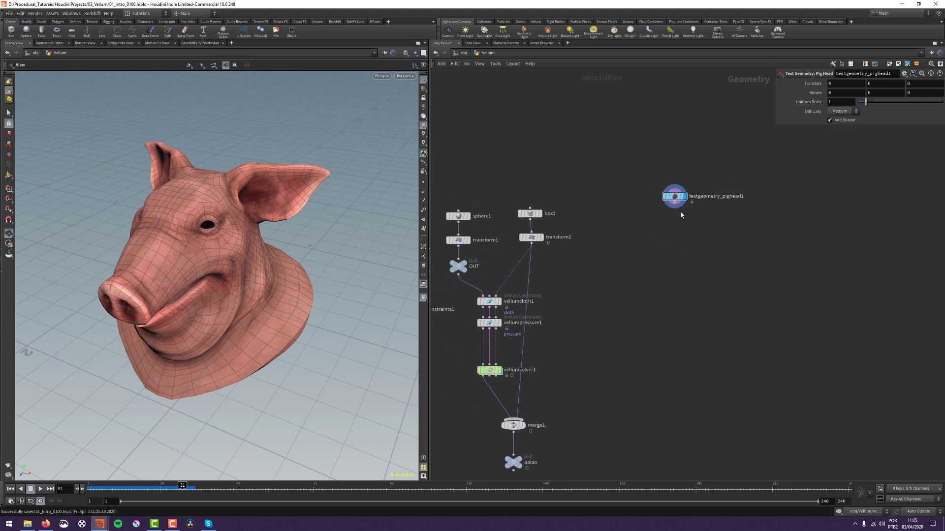
{"action": "middle_click_drag", "start_coordinate": [628, 260], "coordinate": [656, 243]}
{"action": "type", "text": "0."}
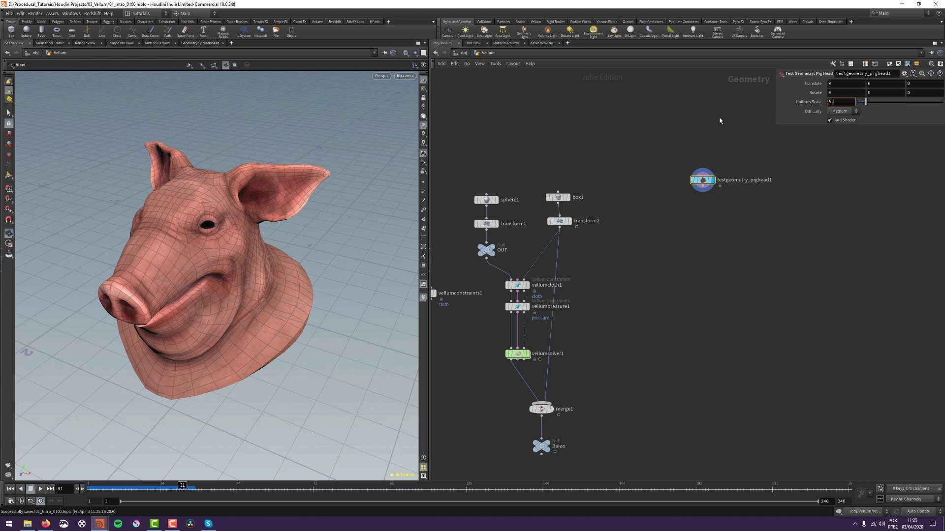
{"action": "type", "text": "5"}
{"action": "key", "text": "Return"}
Step: Duplicate transform1 below the pig head, connect it to testgeometry_pighead1, display it and align the two nodes
{"action": "left_click_drag", "start_coordinate": [476, 225], "coordinate": [684, 233], "text": "alt"}
{"action": "left_click_drag", "start_coordinate": [704, 188], "coordinate": [695, 228]}
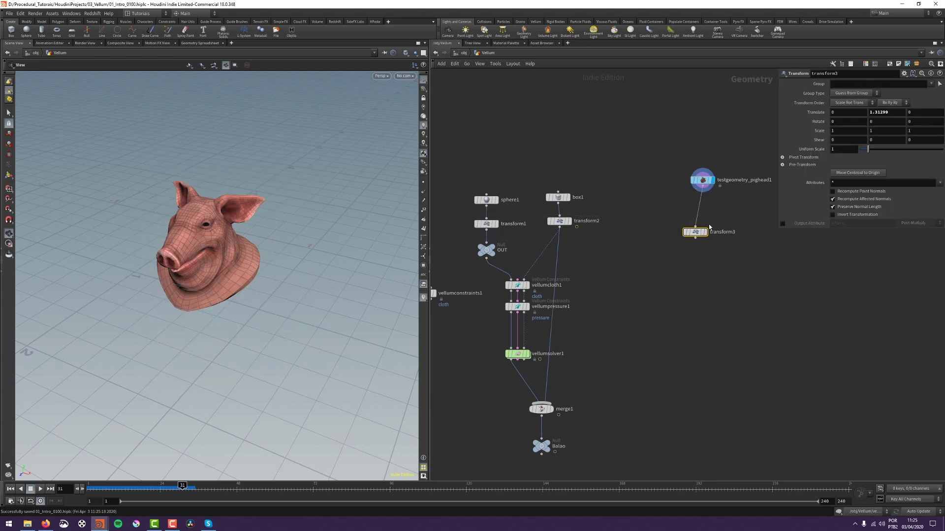
{"action": "left_click", "coordinate": [705, 232]}
{"action": "left_click_drag", "start_coordinate": [256, 236], "coordinate": [268, 272]}
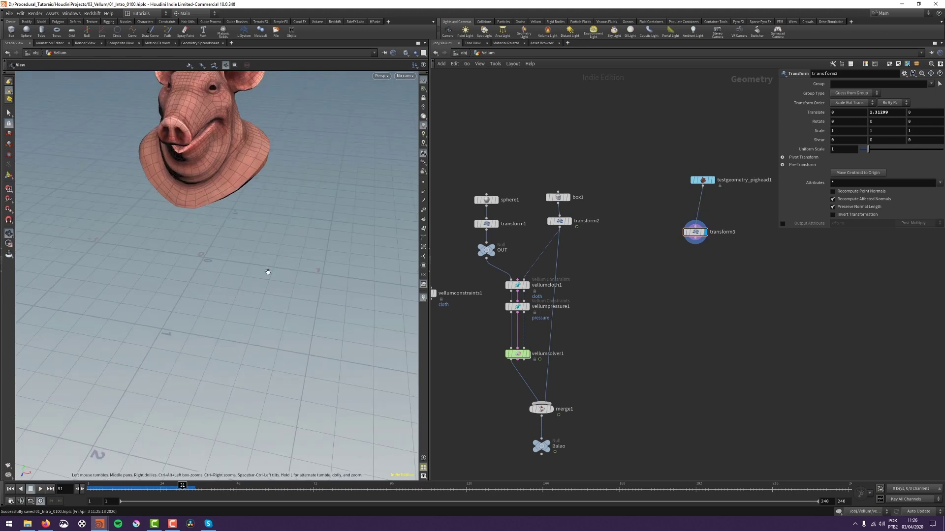
{"action": "middle_click_drag", "start_coordinate": [696, 209], "coordinate": [692, 226]}
{"action": "left_click_drag", "start_coordinate": [696, 200], "coordinate": [690, 218]}
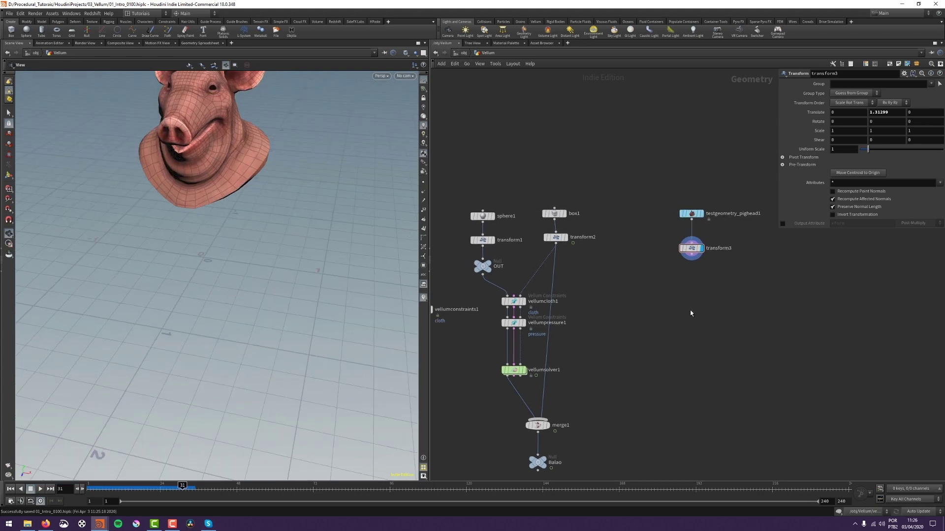
Step: Add a Vellum Configure Strut Softbody setup below transform3 and review the settings of its cloth and struts constraint nodes
{"action": "middle_click_drag", "start_coordinate": [640, 288], "coordinate": [578, 323]}
{"action": "middle_click_drag", "start_coordinate": [642, 308], "coordinate": [682, 275]}
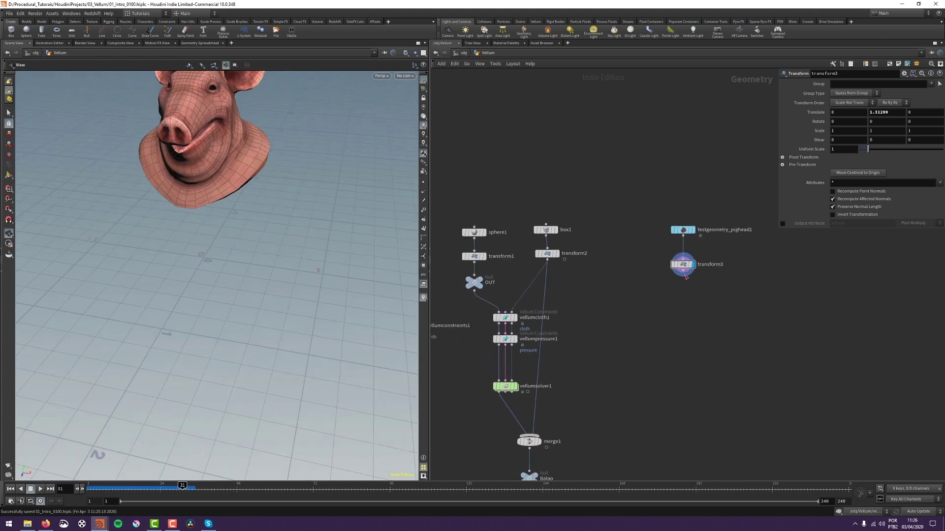
{"action": "key", "text": "Tab"}
{"action": "type", "text": "vellcon"}
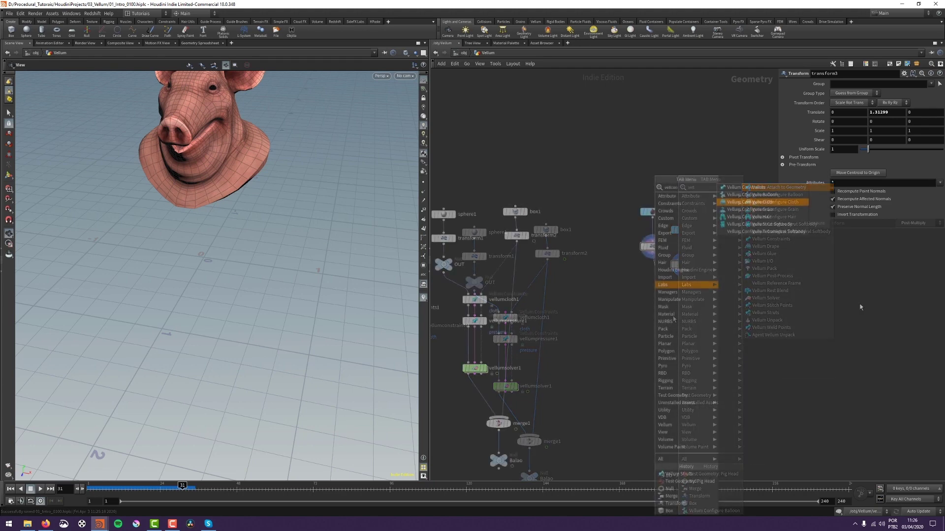
{"action": "left_click", "coordinate": [778, 225]}
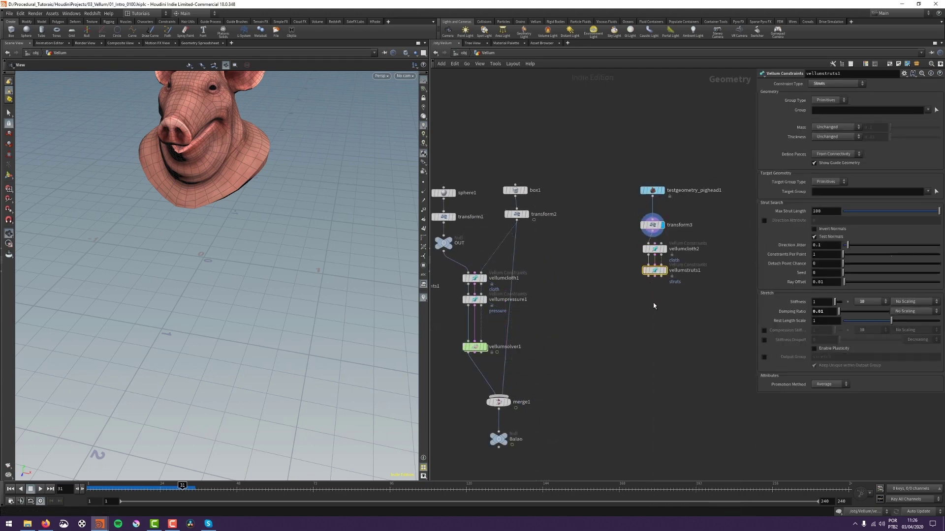
{"action": "middle_click_drag", "start_coordinate": [622, 328], "coordinate": [614, 370]}
{"action": "left_click", "coordinate": [642, 312]}
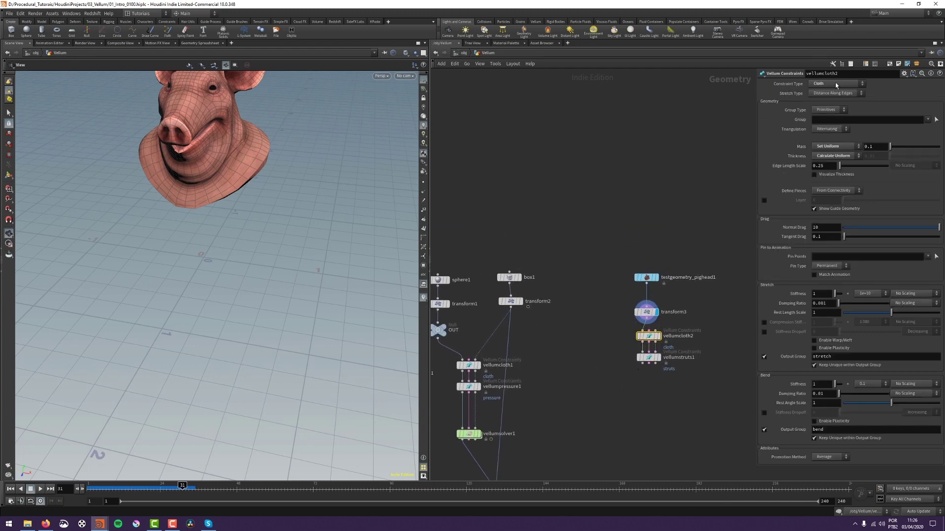
{"action": "left_click_drag", "start_coordinate": [612, 396], "coordinate": [688, 351]}
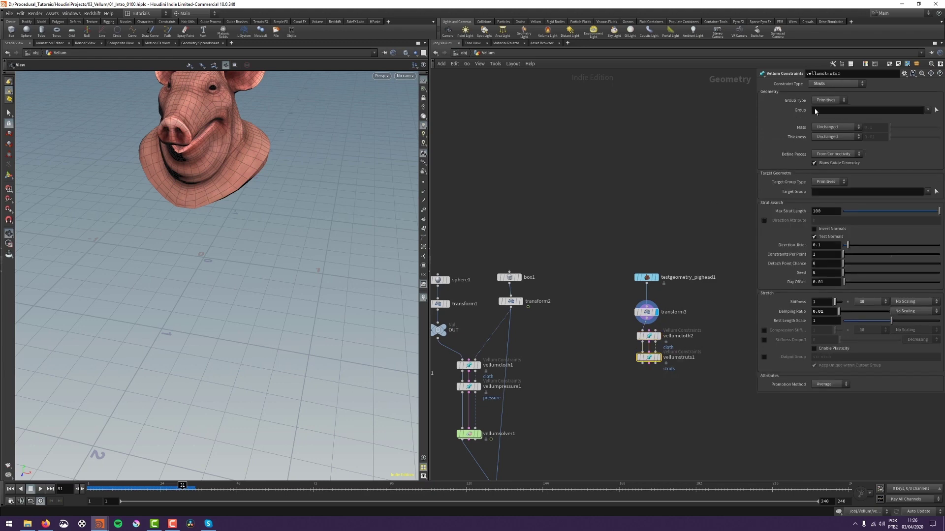
Step: Duplicate vellumsolver1 below vellumstruts1, connect the struts node's outputs to the copy's matching inputs, and display the new solver
{"action": "middle_click_drag", "start_coordinate": [636, 406], "coordinate": [638, 298]}
{"action": "left_click", "coordinate": [641, 331]}
{"action": "middle_click_drag", "start_coordinate": [641, 330], "coordinate": [650, 339]}
{"action": "left_click_drag", "start_coordinate": [484, 338], "coordinate": [667, 341], "text": "alt"}
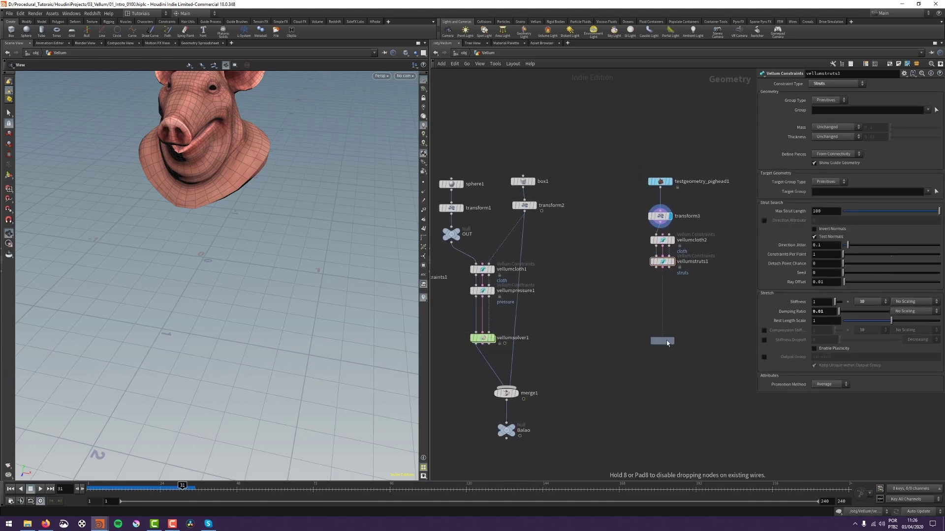
{"action": "left_click", "coordinate": [661, 341]}
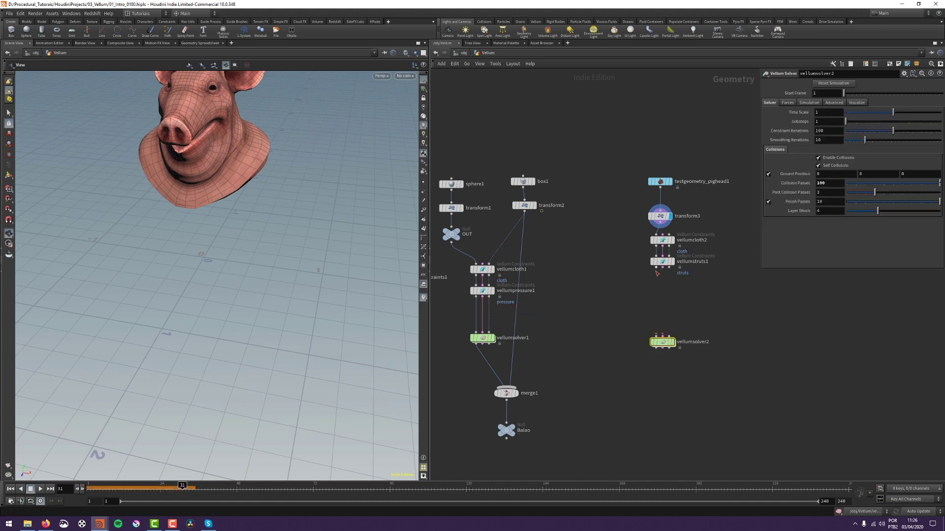
{"action": "left_click", "coordinate": [664, 270]}
{"action": "left_click", "coordinate": [663, 336]}
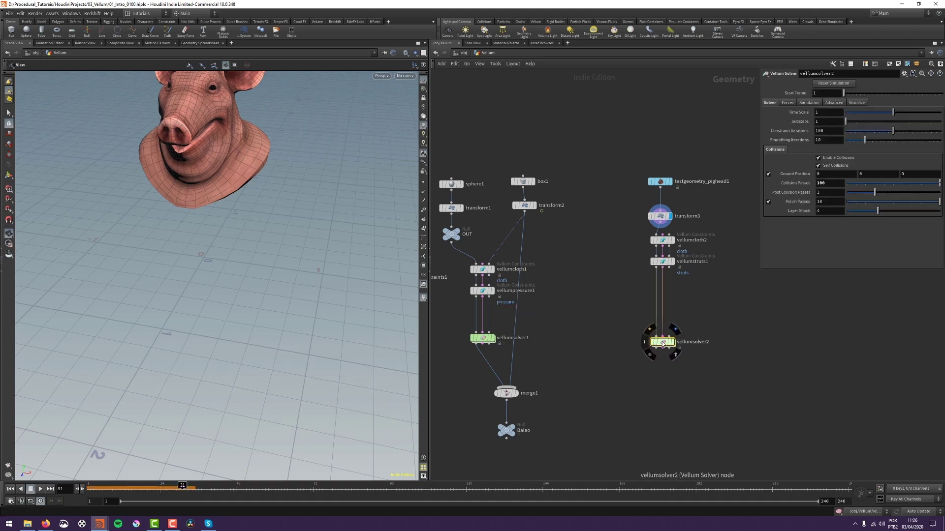
{"action": "left_click", "coordinate": [674, 342]}
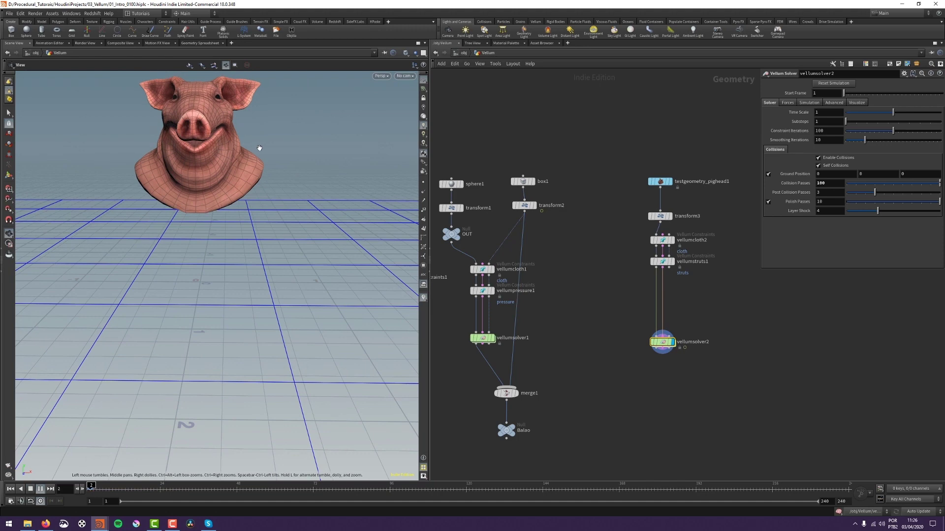
Step: Simulate the pig head up to frame 19, hide the wireframe overlay and inspect the skin folds closely
{"action": "key", "text": "Up"}
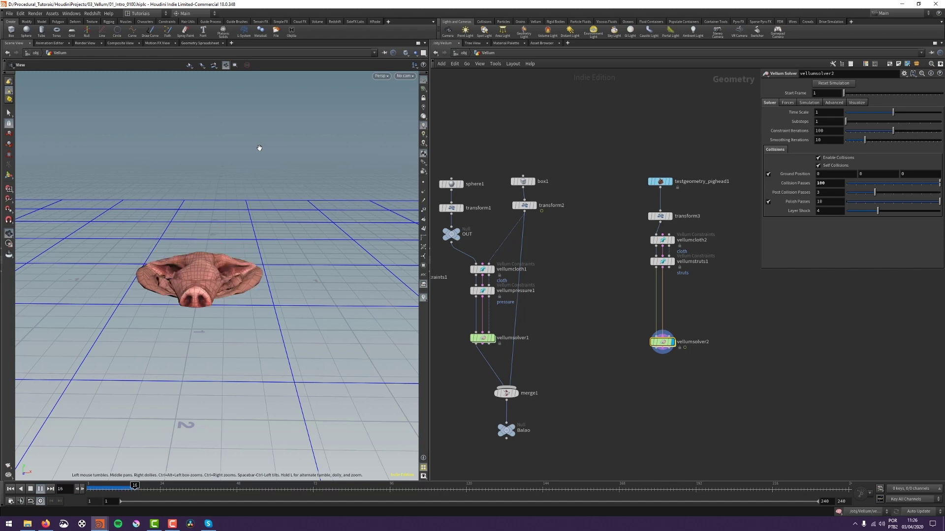
{"action": "key", "text": "shift+w"}
{"action": "left_click_drag", "start_coordinate": [272, 256], "coordinate": [216, 310]}
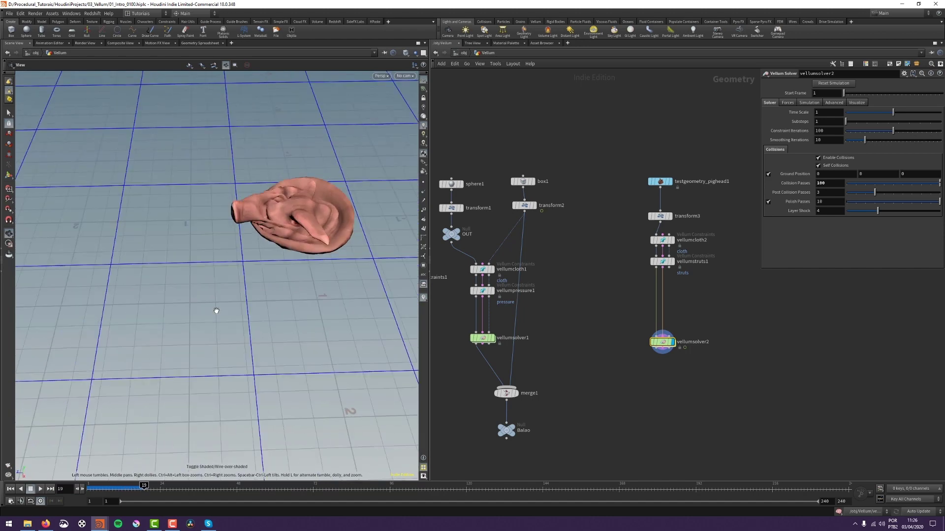
{"action": "middle_click_drag", "start_coordinate": [304, 173], "coordinate": [268, 226]}
{"action": "right_click_drag", "start_coordinate": [269, 227], "coordinate": [267, 264]}
{"action": "left_click_drag", "start_coordinate": [313, 321], "coordinate": [336, 296]}
{"action": "right_click_drag", "start_coordinate": [318, 234], "coordinate": [333, 268]}
{"action": "left_click_drag", "start_coordinate": [333, 269], "coordinate": [322, 284]}
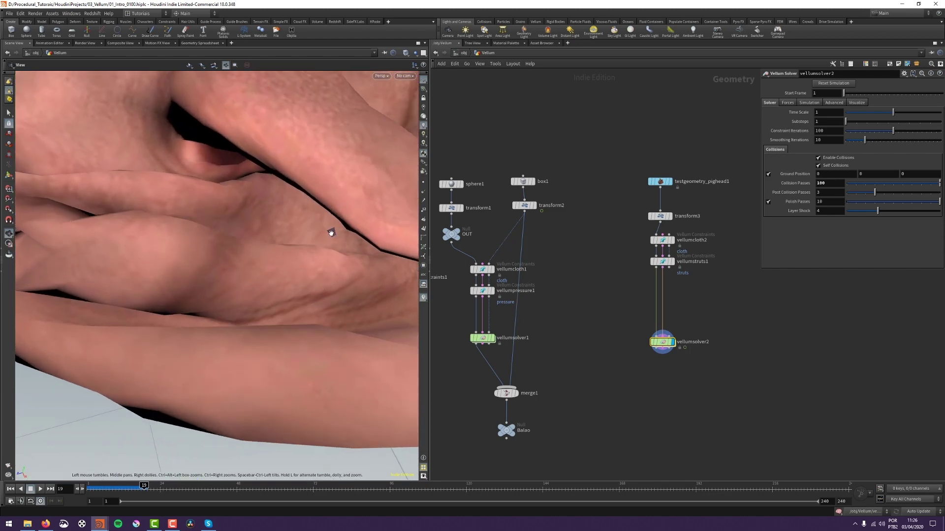
{"action": "scroll", "coordinate": [261, 272], "scroll_direction": "down", "scroll_amount": 8}
Step: Continue the simulation to frame 35, examine the deformed pig head from several angles and rewind to the first frame
{"action": "key", "text": "Up"}
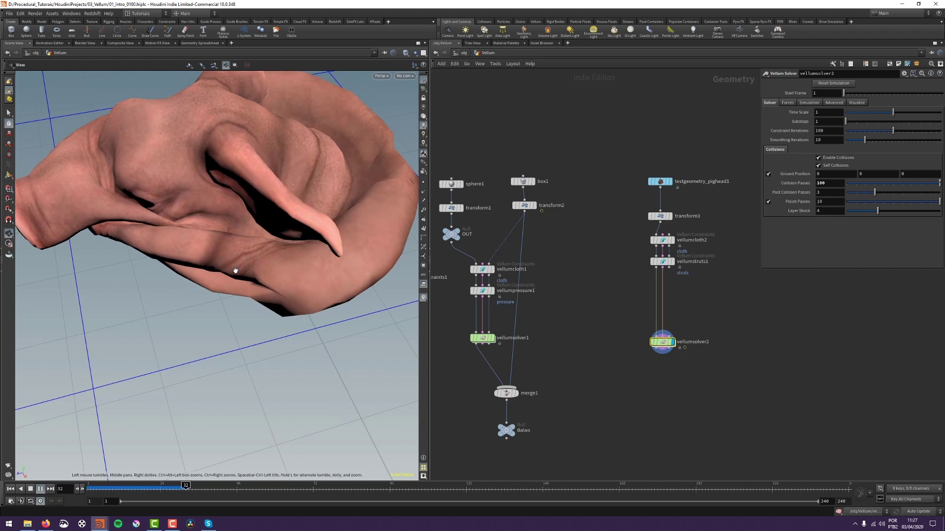
{"action": "key", "text": "Up"}
{"action": "left_click_drag", "start_coordinate": [236, 271], "coordinate": [227, 276]}
{"action": "scroll", "coordinate": [229, 274], "scroll_direction": "down", "scroll_amount": 5}
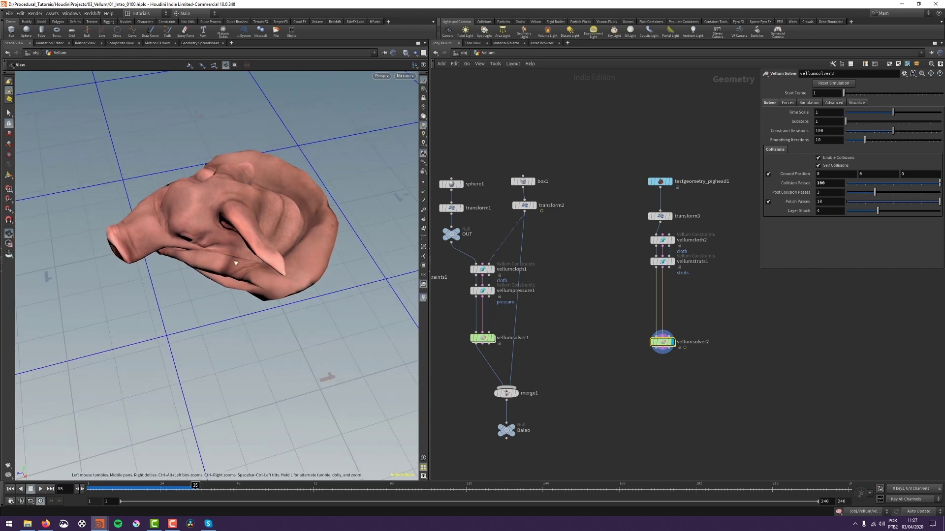
{"action": "middle_click_drag", "start_coordinate": [234, 268], "coordinate": [206, 314]}
{"action": "left_click_drag", "start_coordinate": [205, 313], "coordinate": [236, 207]}
{"action": "key", "text": "ctrl+Up"}
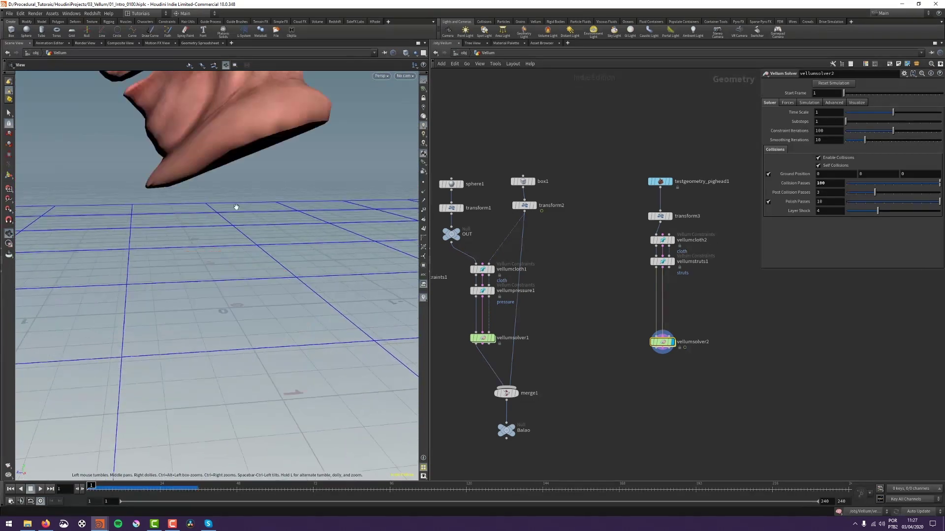
Step: Frame the whole pig head at the first frame and turn its wireframe overlay back on
{"action": "middle_click_drag", "start_coordinate": [175, 188], "coordinate": [198, 251]}
{"action": "scroll", "coordinate": [199, 251], "scroll_direction": "down", "scroll_amount": 5}
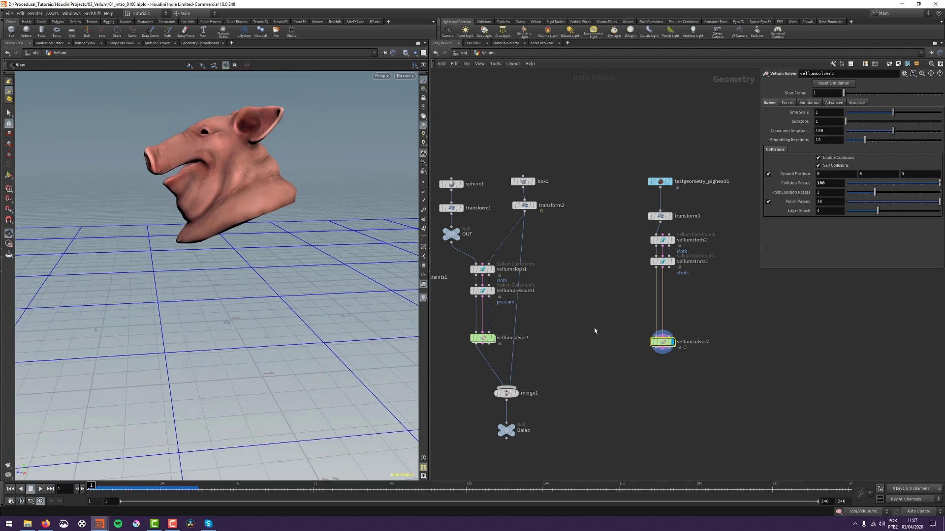
{"action": "key", "text": "shift+w"}
{"action": "middle_click_drag", "start_coordinate": [226, 187], "coordinate": [241, 250]}
Step: Move vellumcloth2, vellumstruts1 and vellumsolver2 down as a group to make room below transform3
{"action": "middle_click_drag", "start_coordinate": [658, 317], "coordinate": [589, 333]}
{"action": "left_click_drag", "start_coordinate": [551, 252], "coordinate": [652, 403]}
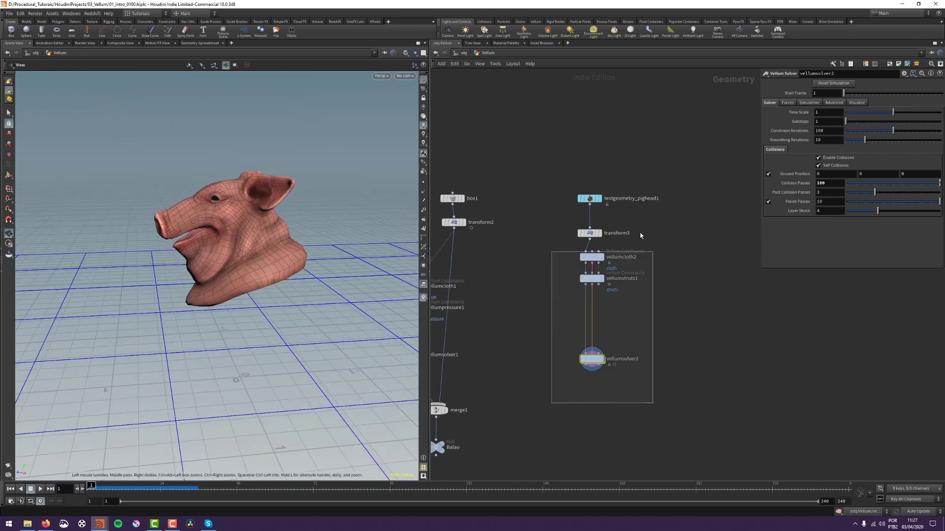
{"action": "left_click_drag", "start_coordinate": [649, 253], "coordinate": [650, 251]}
{"action": "left_click_drag", "start_coordinate": [594, 260], "coordinate": [613, 301]}
{"action": "middle_click_drag", "start_coordinate": [545, 254], "coordinate": [594, 273]}
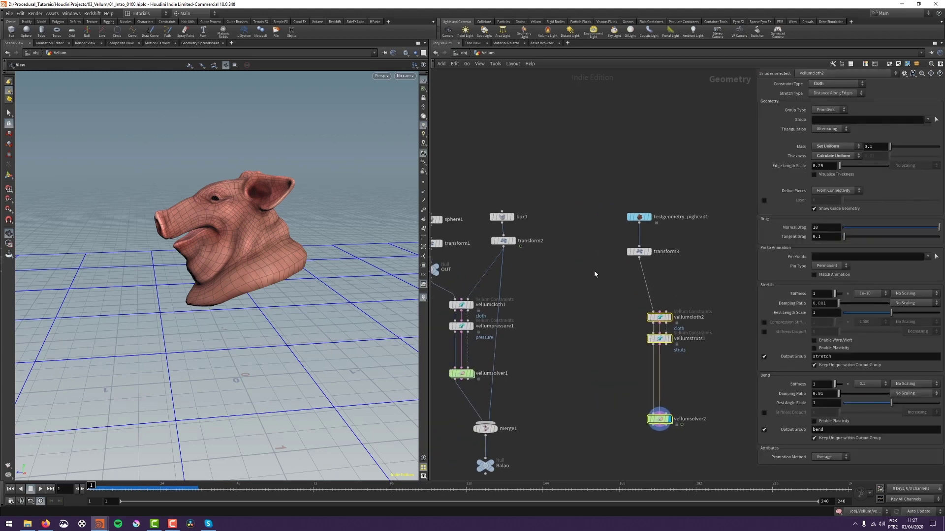
Step: Insert a Null between transform3 and vellumcloth2, line it up compactly under the pig head nodes and display it
{"action": "left_click", "coordinate": [641, 270]}
{"action": "key", "text": "Tab"}
{"action": "type", "text": "null"}
{"action": "key", "text": "Return"}
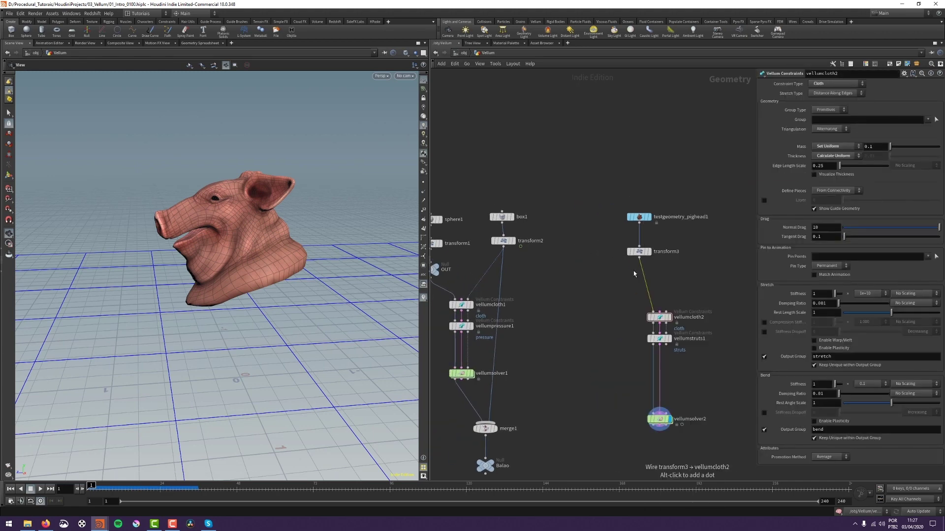
{"action": "left_click", "coordinate": [639, 277]}
{"action": "left_click", "coordinate": [652, 265]}
{"action": "left_click_drag", "start_coordinate": [609, 193], "coordinate": [644, 281]}
{"action": "left_click_drag", "start_coordinate": [640, 278], "coordinate": [620, 230]}
{"action": "key", "text": "l"}
{"action": "left_click", "coordinate": [648, 254]}
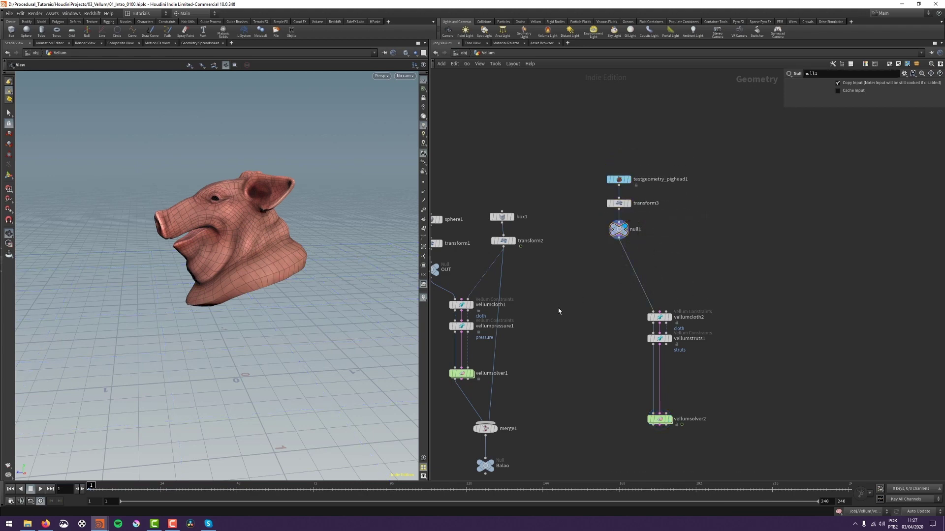
Step: Disconnect null1 from vellumcloth2 and move vellumcloth2 and vellumstruts1 down closer to vellumsolver2
{"action": "key", "text": "y"}
{"action": "mouse_move", "coordinate": [545, 321]}
{"action": "left_mouse_down"}
{"action": "mouse_move", "coordinate": [727, 261]}
{"action": "mouse_move", "coordinate": [637, 432]}
{"action": "left_mouse_up"}
{"action": "left_click", "coordinate": [630, 254]}
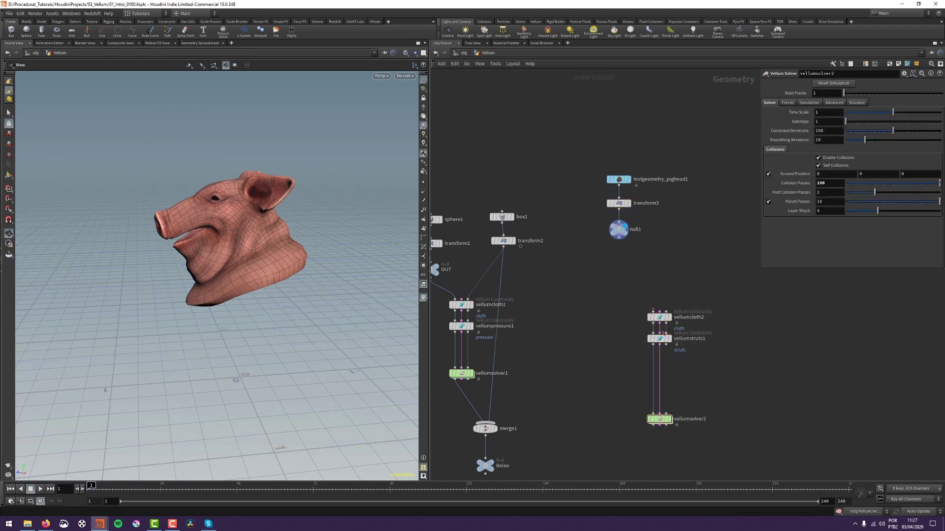
{"action": "left_click_drag", "start_coordinate": [648, 290], "coordinate": [660, 358]}
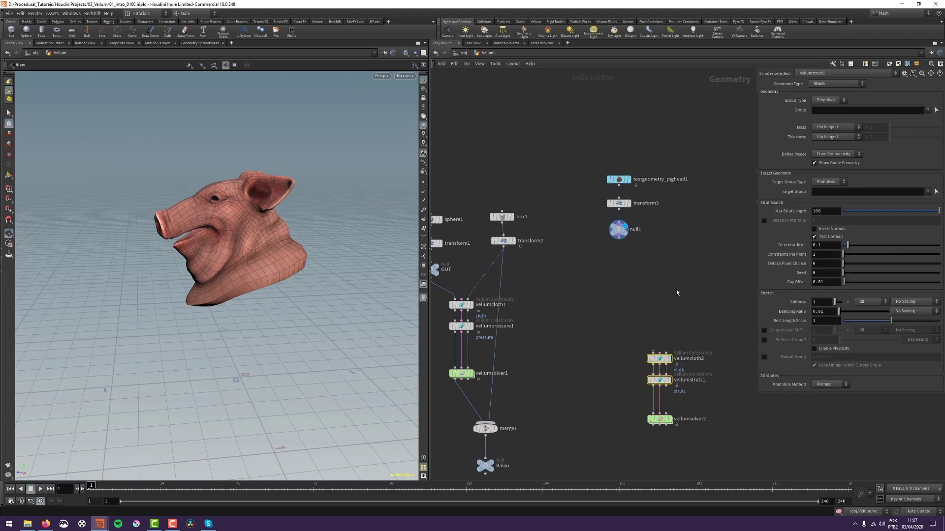
{"action": "middle_click_drag", "start_coordinate": [671, 279], "coordinate": [664, 306]}
{"action": "middle_click_drag", "start_coordinate": [639, 288], "coordinate": [616, 378]}
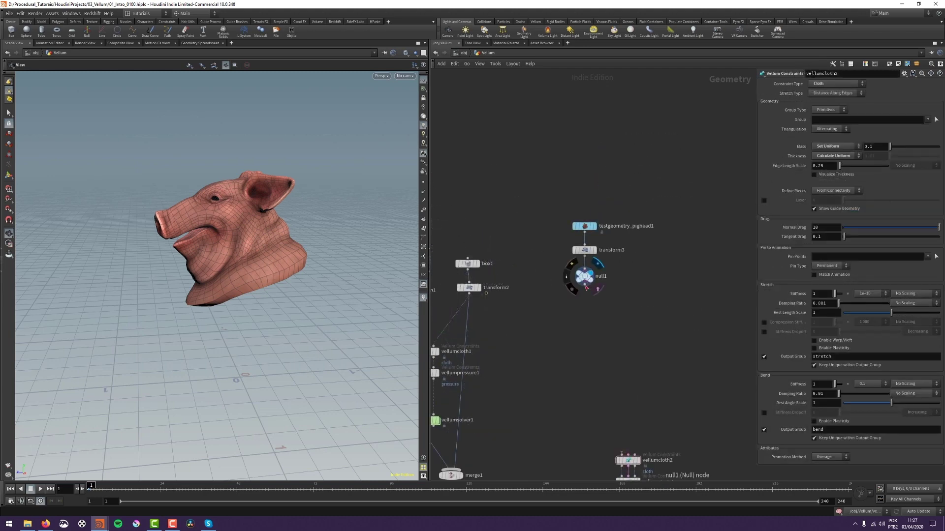
Step: Add a Remesh node fed by null1, display it and inspect the remeshed pig head
{"action": "left_click", "coordinate": [585, 285]}
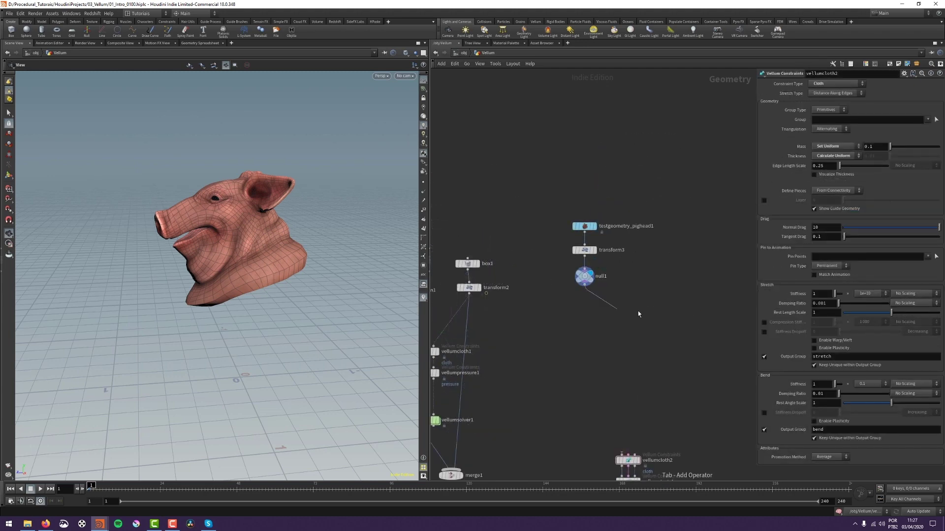
{"action": "key", "text": "Tab"}
{"action": "type", "text": "rem"}
{"action": "key", "text": "Return"}
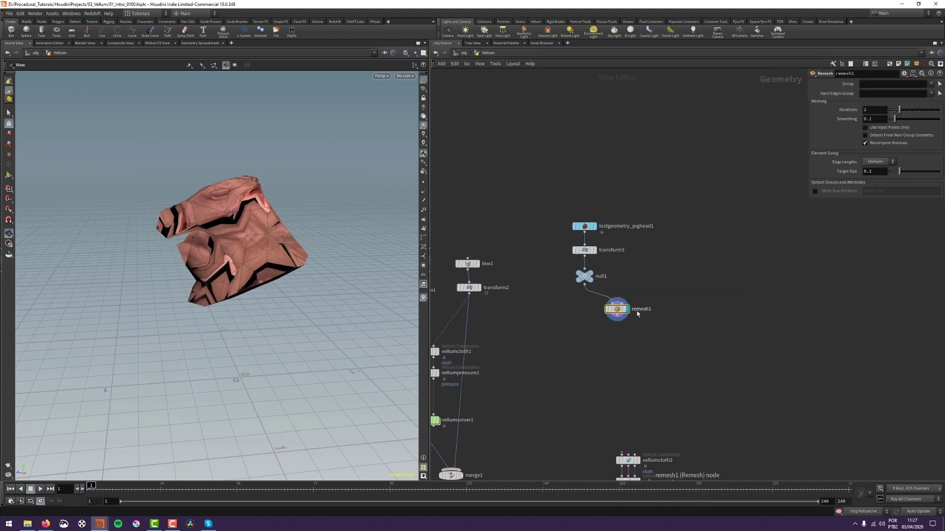
{"action": "key", "text": "w"}
{"action": "right_click_drag", "start_coordinate": [231, 221], "coordinate": [262, 276]}
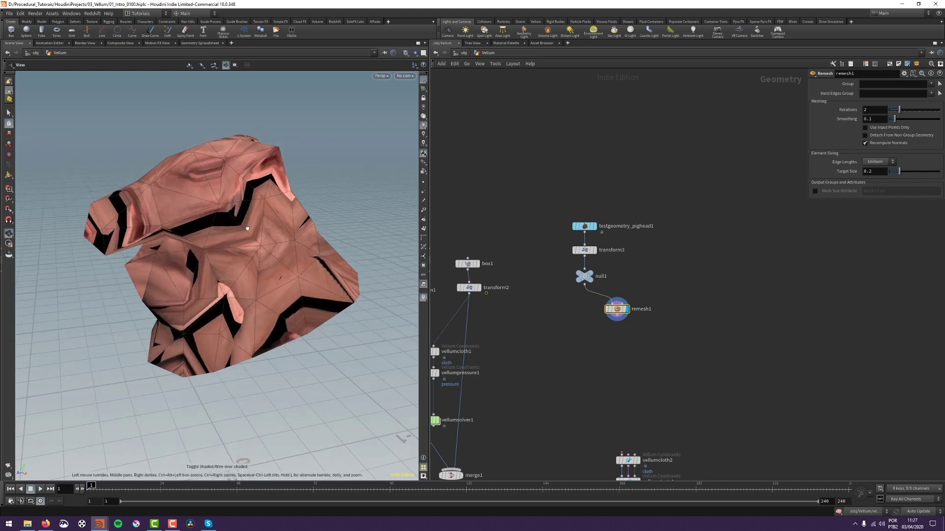
{"action": "left_click_drag", "start_coordinate": [262, 276], "coordinate": [270, 296]}
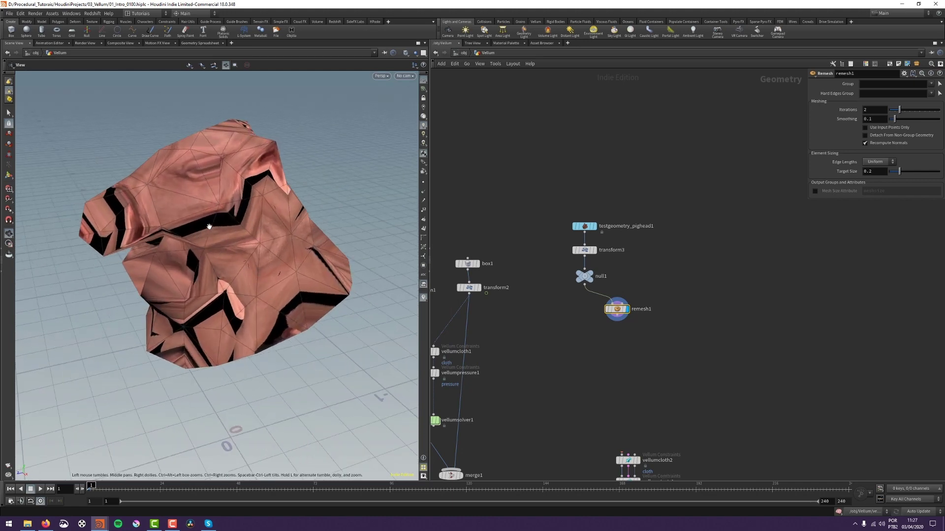
Step: Insert an Attribute Delete node between null1 and remesh1, set all four attribute fields to *, and reposition both nodes below null1
{"action": "left_click_drag", "start_coordinate": [633, 310], "coordinate": [645, 317]}
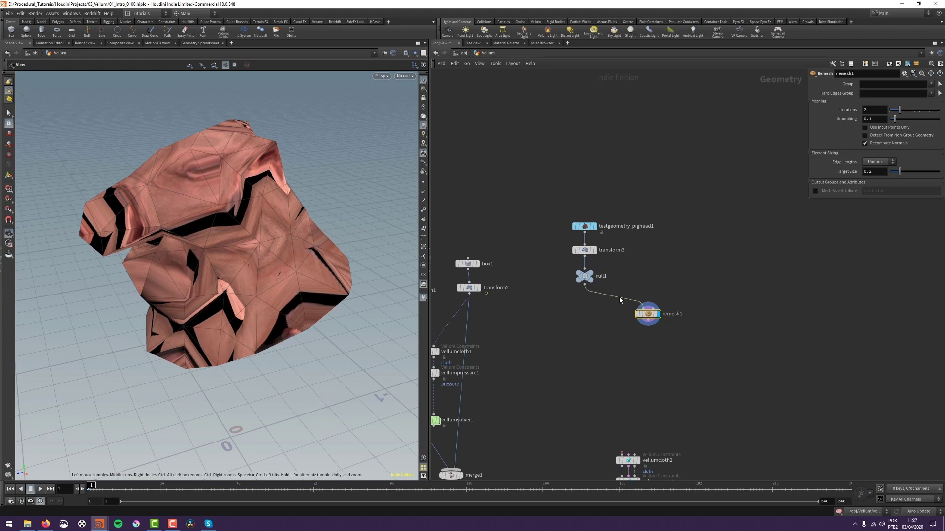
{"action": "key", "text": "Tab"}
{"action": "key", "text": "Escape"}
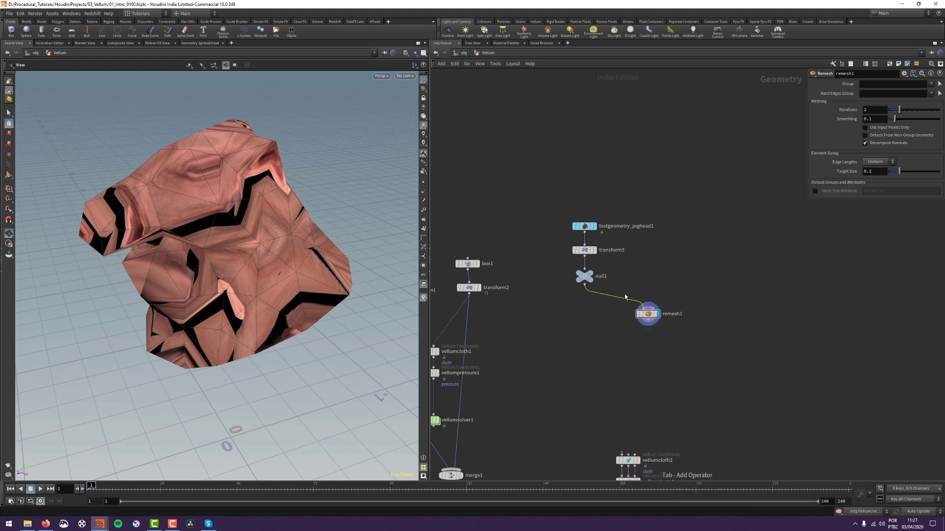
{"action": "left_click", "coordinate": [670, 294]}
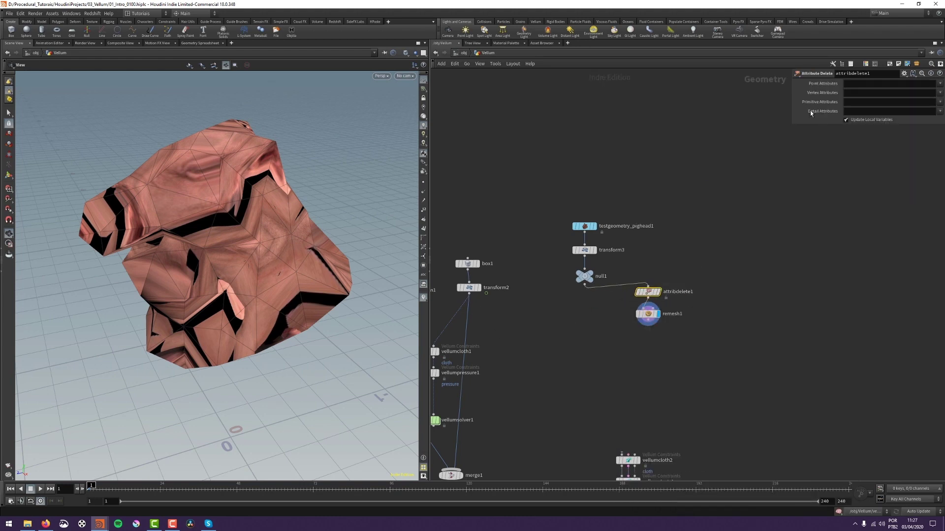
{"action": "type", "text": "*"}
{"action": "key", "text": "Tab"}
{"action": "type", "text": "*"}
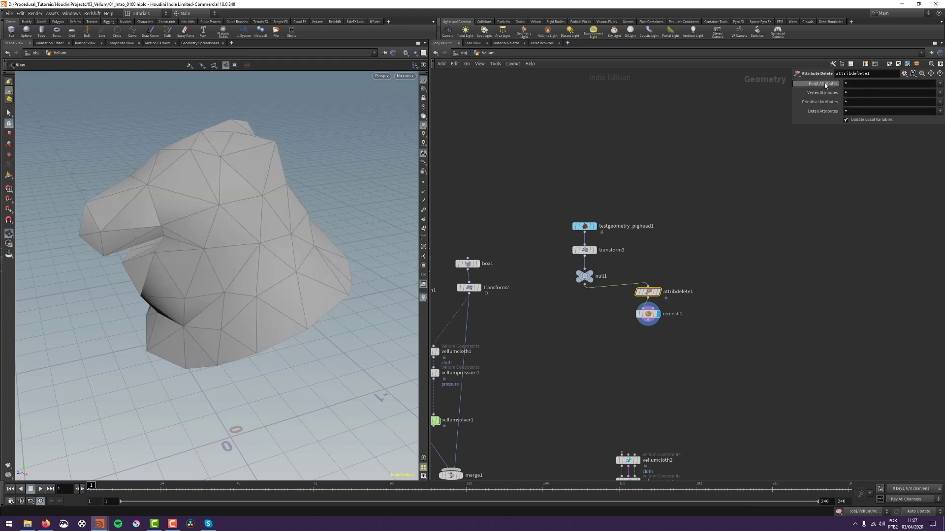
{"action": "left_click_drag", "start_coordinate": [679, 321], "coordinate": [639, 318]}
{"action": "left_click", "coordinate": [698, 255]}
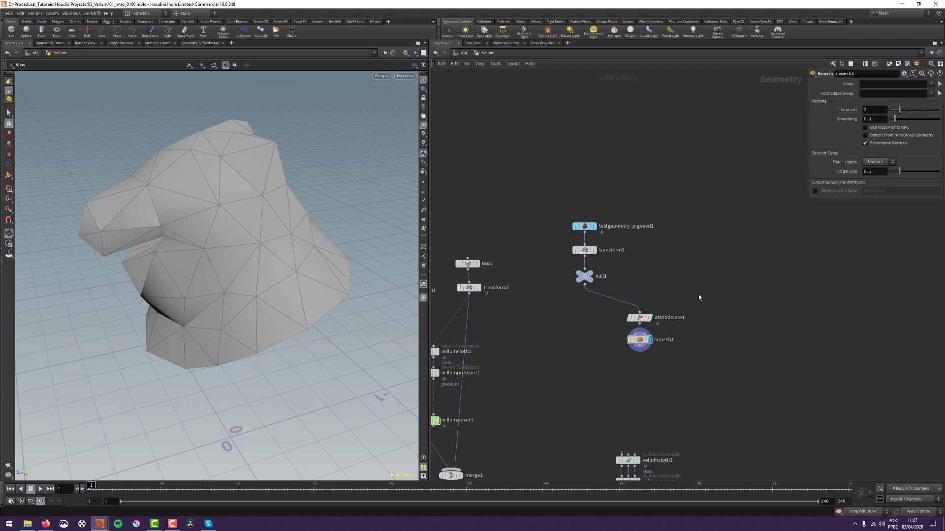
Step: Try progressively finer Target Size values on remesh1 down to 0.025 and inspect the resulting mesh
{"action": "left_click", "coordinate": [648, 318]}
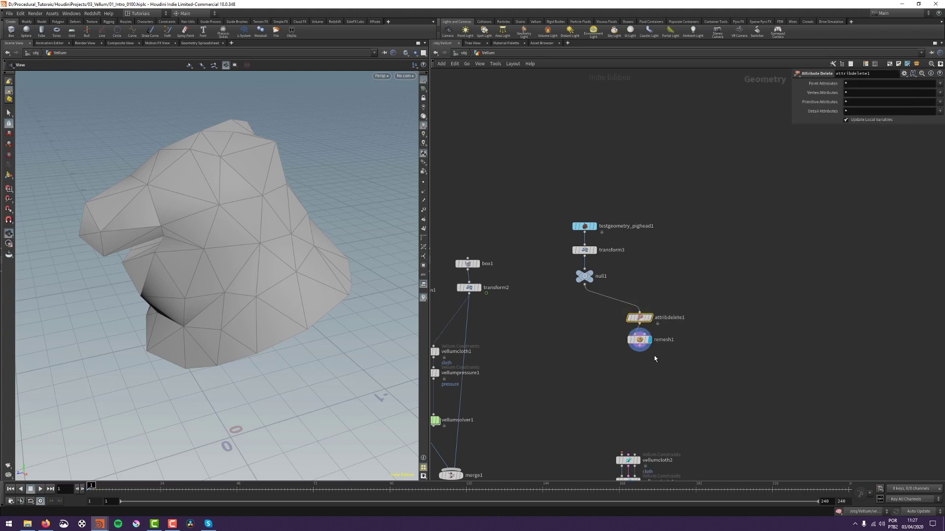
{"action": "middle_click_drag", "start_coordinate": [299, 303], "coordinate": [280, 276]}
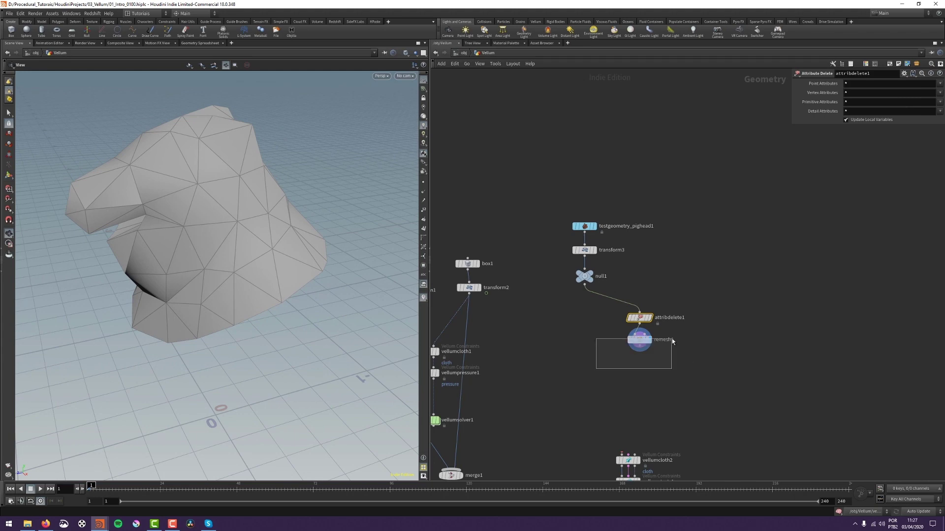
{"action": "left_click_drag", "start_coordinate": [673, 341], "coordinate": [672, 339]}
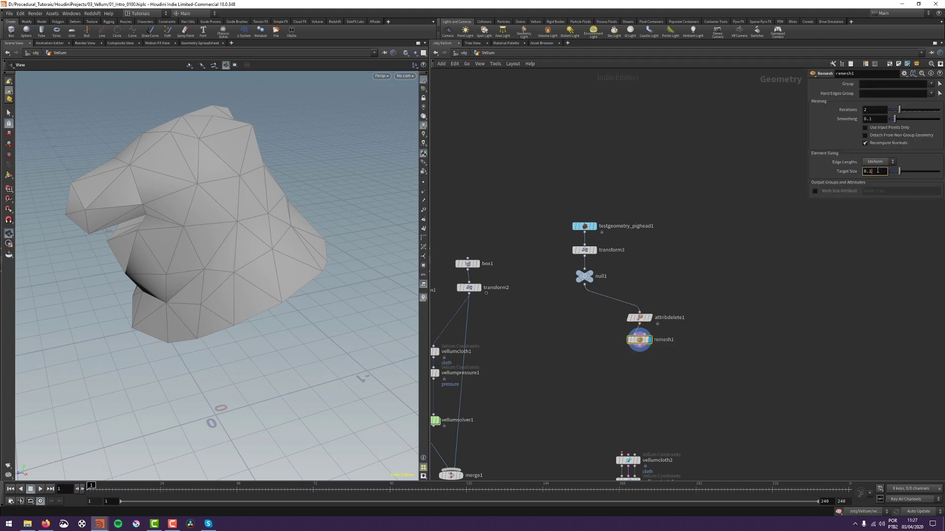
{"action": "key", "text": "Return"}
{"action": "left_click_drag", "start_coordinate": [289, 211], "coordinate": [225, 258]}
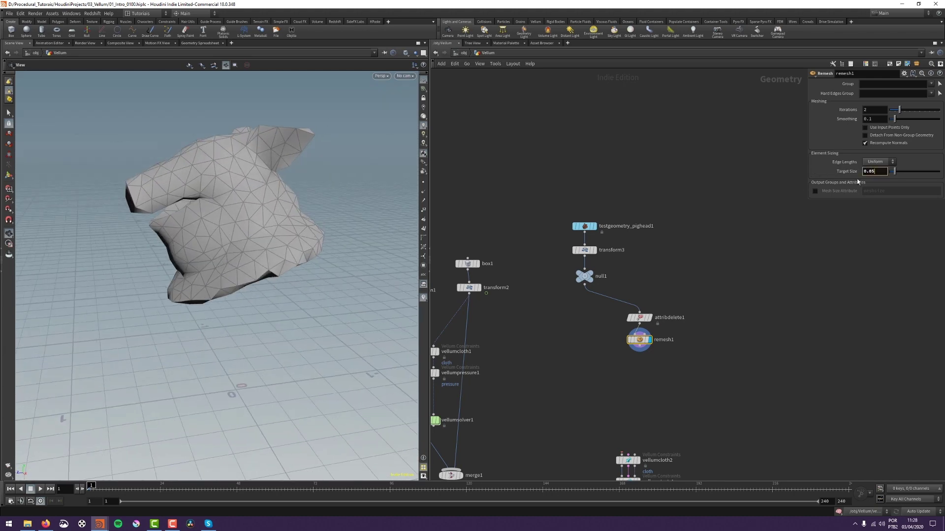
{"action": "key", "text": "Return"}
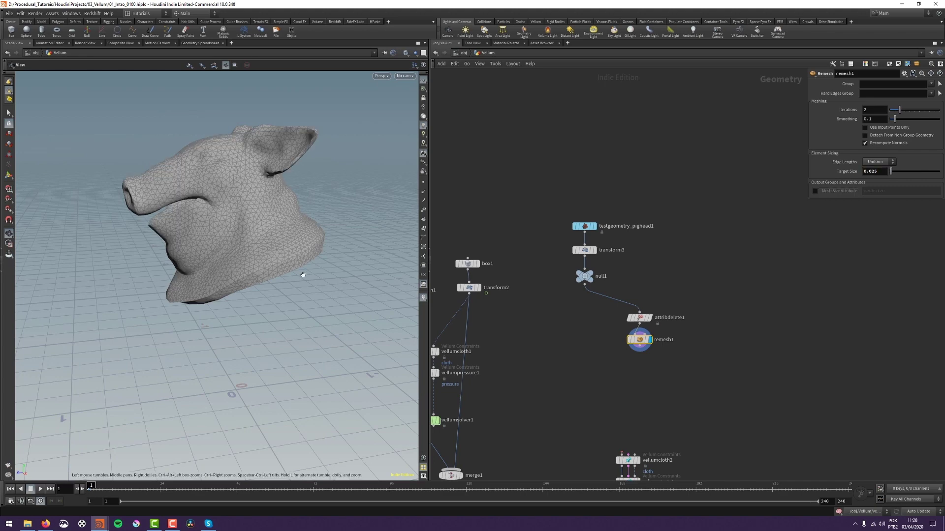
{"action": "left_click_drag", "start_coordinate": [301, 274], "coordinate": [291, 310]}
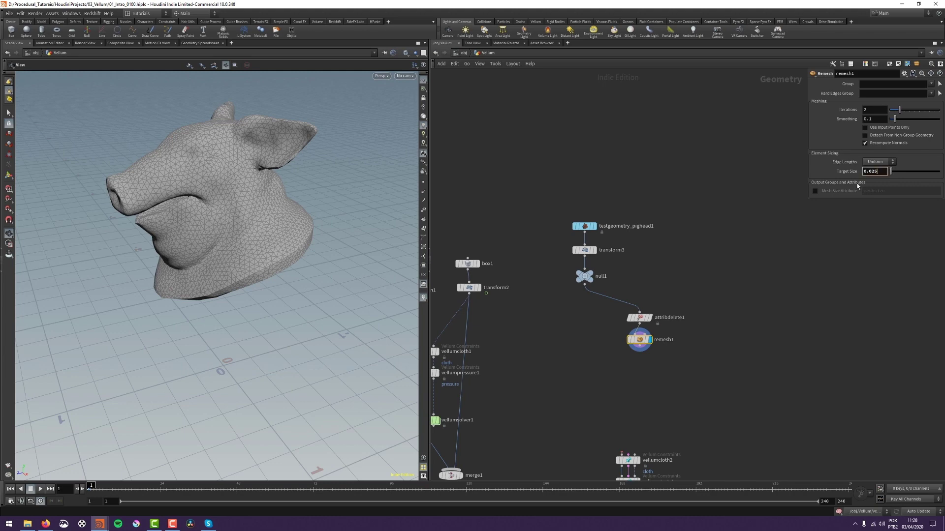
Step: Set remesh1's Target Size to 0.1 and check the coarse pig head mesh
{"action": "type", "text": "1"}
{"action": "key", "text": "Return"}
{"action": "left_click_drag", "start_coordinate": [154, 266], "coordinate": [194, 310]}
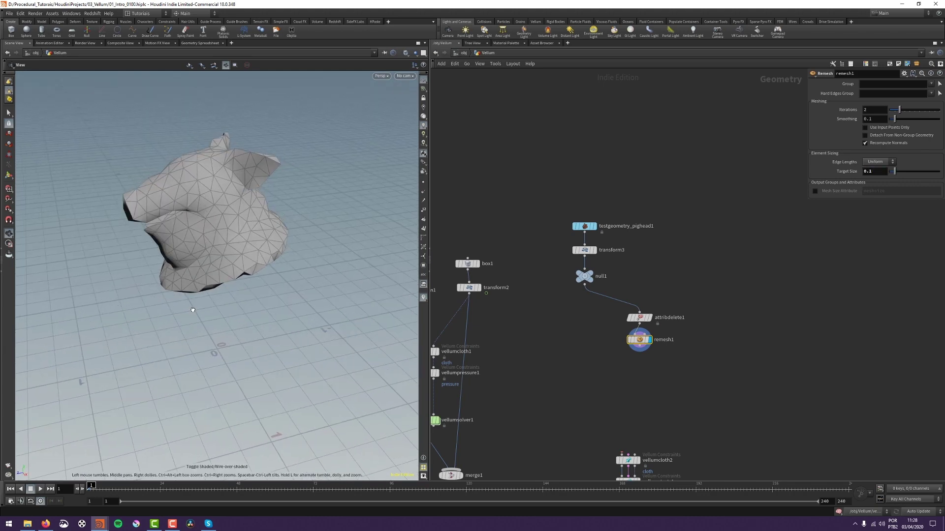
{"action": "left_click_drag", "start_coordinate": [243, 274], "coordinate": [243, 270]}
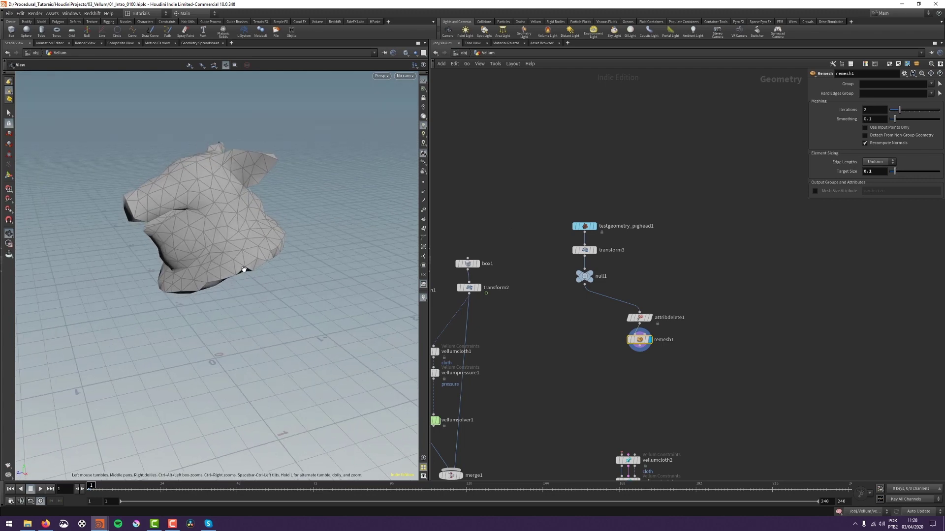
Step: Add a Null after remesh1, place it directly below and display it
{"action": "middle_click_drag", "start_coordinate": [771, 287], "coordinate": [766, 200]}
{"action": "middle_click_drag", "start_coordinate": [692, 285], "coordinate": [738, 298]}
{"action": "middle_click_drag", "start_coordinate": [656, 293], "coordinate": [653, 275]}
{"action": "left_click", "coordinate": [681, 237]}
{"action": "key", "text": "Tab"}
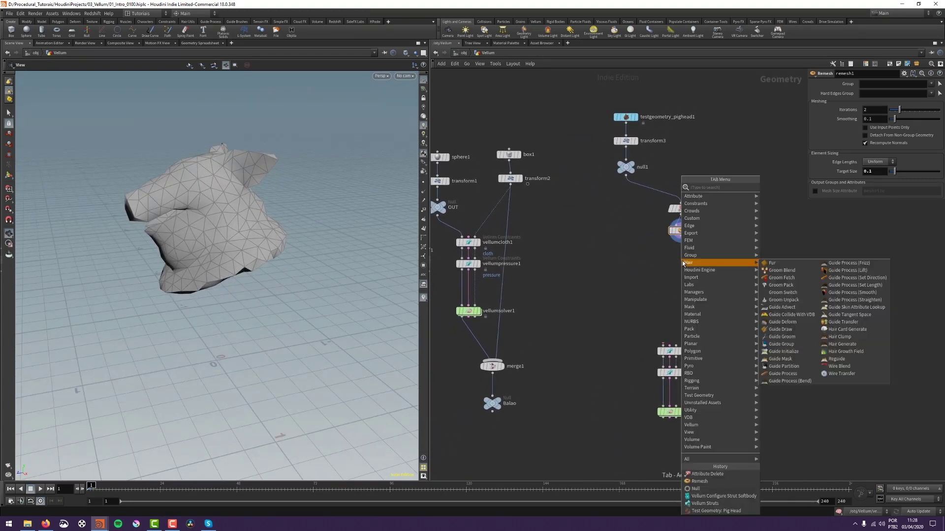
{"action": "type", "text": "nu"}
{"action": "key", "text": "Return"}
{"action": "key", "text": "Return"}
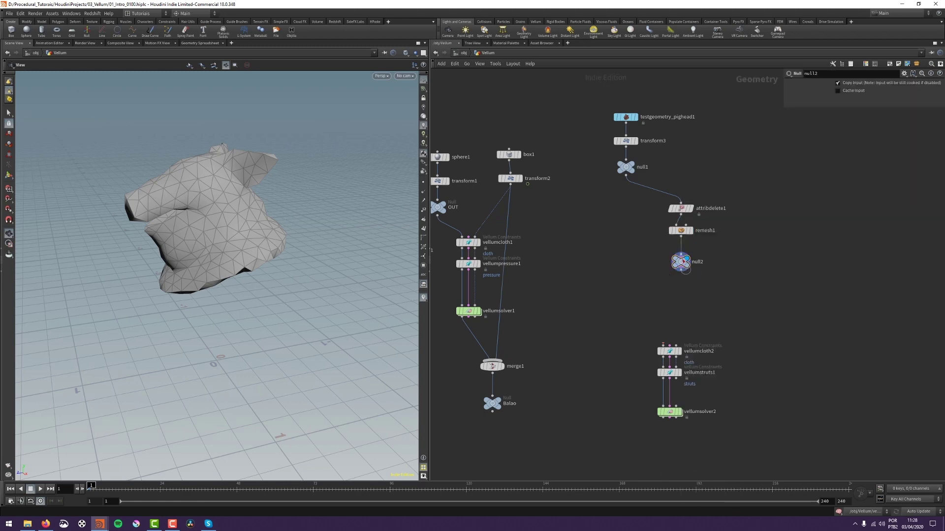
{"action": "left_click_drag", "start_coordinate": [683, 261], "coordinate": [679, 260]}
Step: Align the Vellum chain under null2, connect null2 to vellumcloth2's first input and display vellumsolver2
{"action": "middle_click_drag", "start_coordinate": [701, 296], "coordinate": [739, 302]}
{"action": "left_click_drag", "start_coordinate": [738, 300], "coordinate": [628, 463]}
{"action": "middle_click_drag", "start_coordinate": [687, 366], "coordinate": [640, 372]}
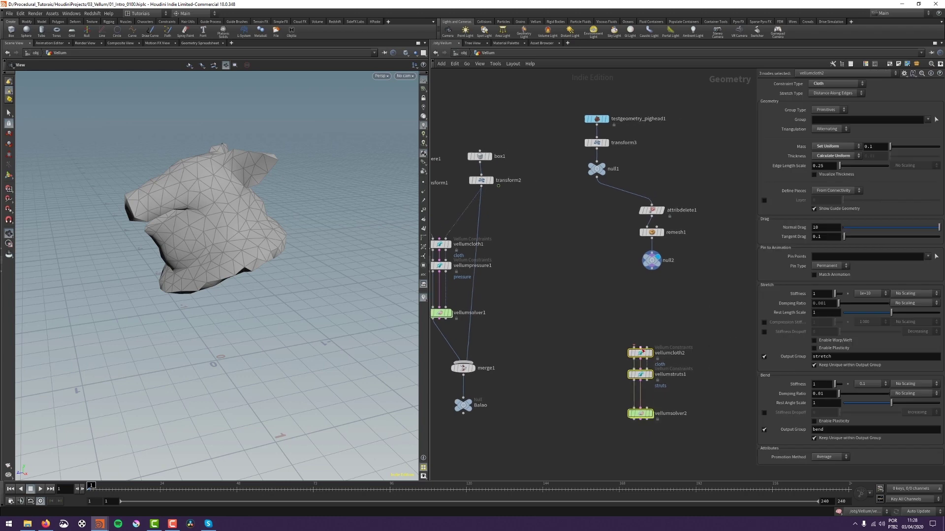
{"action": "left_click_drag", "start_coordinate": [641, 353], "coordinate": [658, 347]}
{"action": "left_click", "coordinate": [647, 299]}
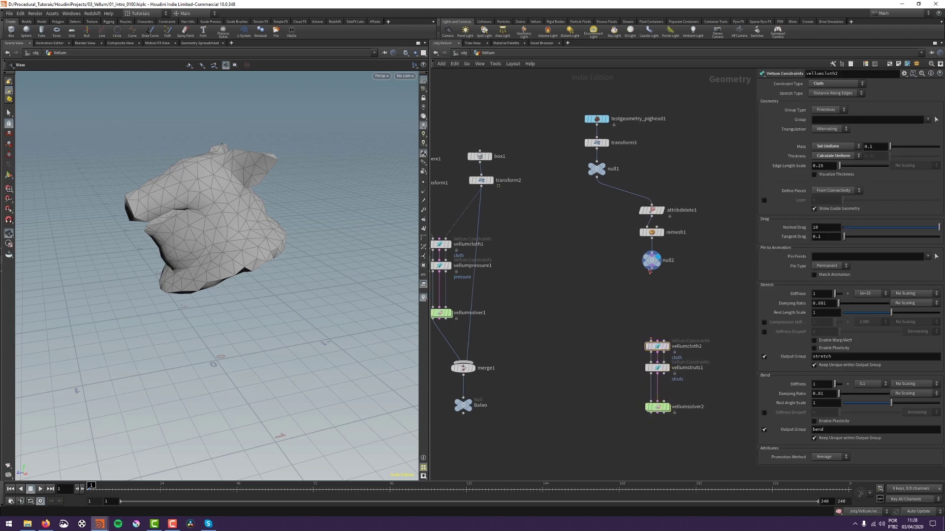
{"action": "left_click_drag", "start_coordinate": [652, 269], "coordinate": [651, 339]}
{"action": "left_click", "coordinate": [647, 356]}
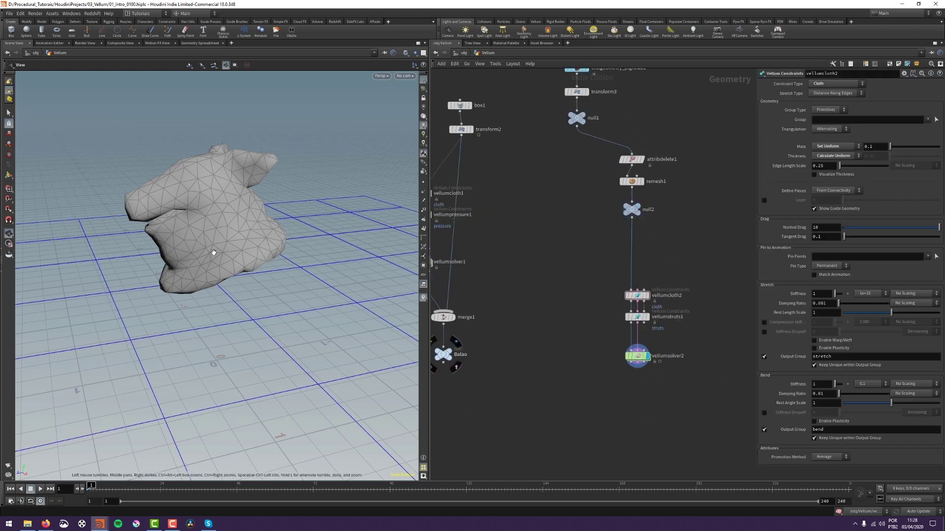
Step: Test the coarse pig head simulation, rewind to the first frame and set remesh1's Target Size to 0.05
{"action": "key", "text": "Up"}
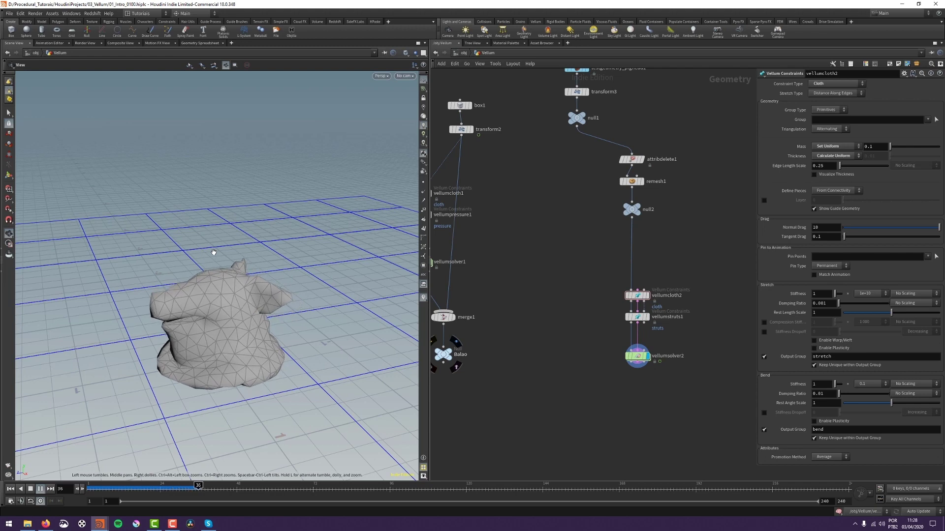
{"action": "key", "text": "ctrl+Up"}
{"action": "left_click", "coordinate": [632, 182]}
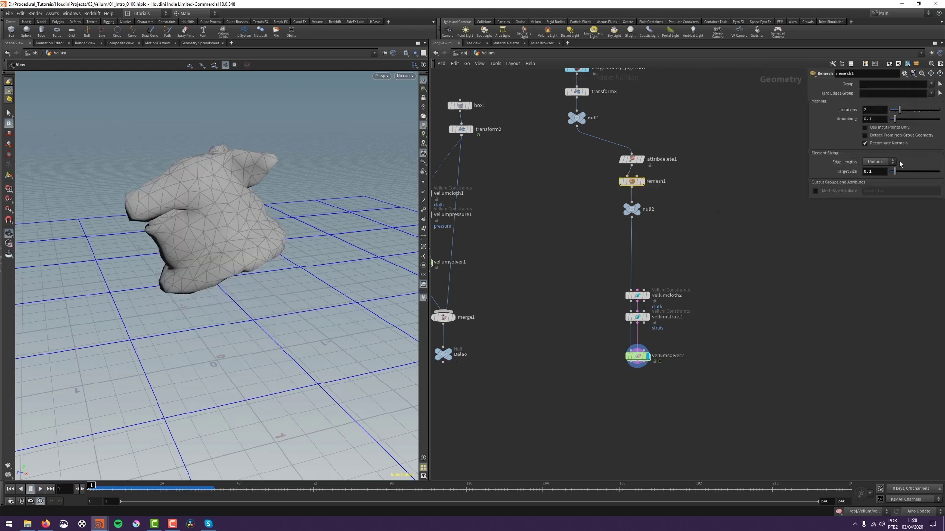
{"action": "type", "text": "0.05"}
{"action": "key", "text": "Return"}
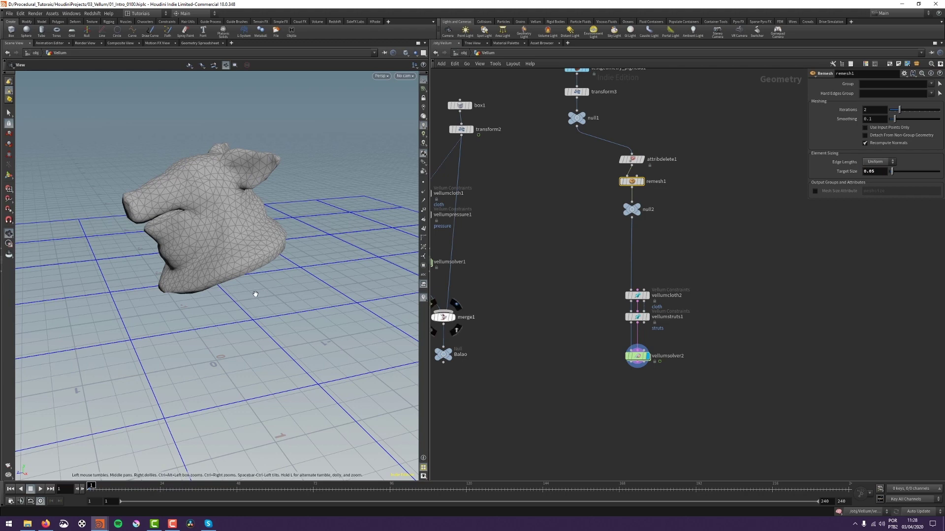
Step: Simulate the denser pig head, hide its wireframe overlay, view it closer and replay the simulation from the first frame
{"action": "key", "text": "Up"}
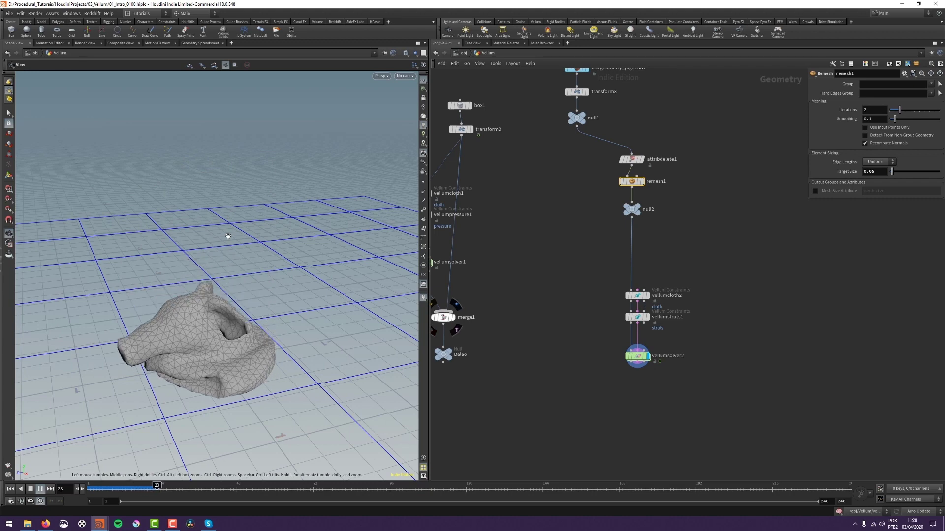
{"action": "key", "text": "Up"}
{"action": "key", "text": "shift+w"}
{"action": "mouse_move", "coordinate": [222, 340]}
{"action": "left_mouse_down"}
{"action": "mouse_move", "coordinate": [230, 303]}
{"action": "mouse_move", "coordinate": [172, 305]}
{"action": "mouse_move", "coordinate": [191, 332]}
{"action": "left_mouse_up"}
{"action": "key", "text": "ctrl+Up"}
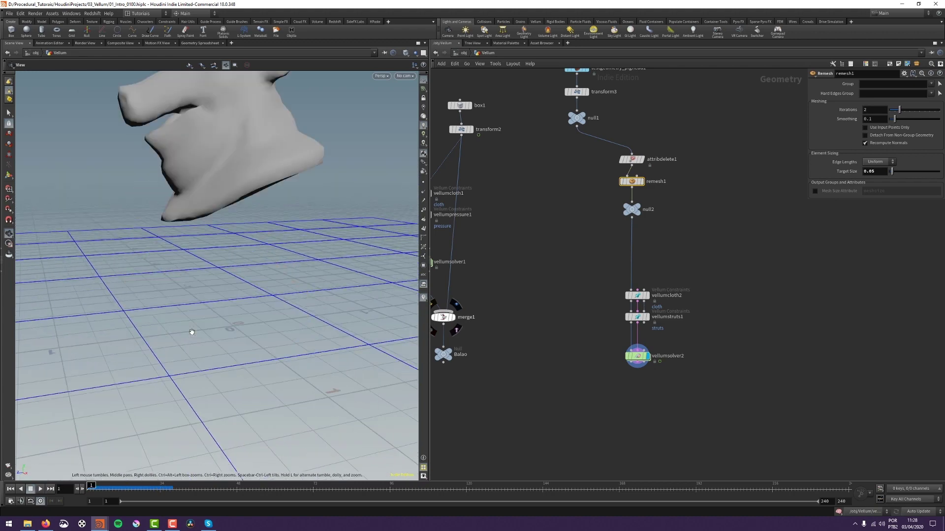
{"action": "key", "text": "Up"}
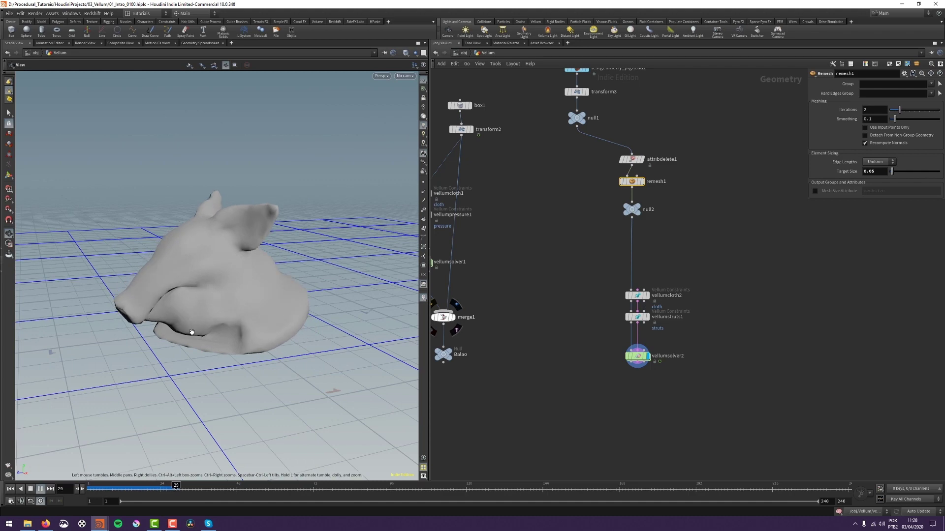
Step: Replay the denser pig head simulation from the first frame, check the collapsed shape with its wireframe, and rewind
{"action": "key", "text": "ctrl+Up"}
{"action": "left_click_drag", "start_coordinate": [197, 270], "coordinate": [221, 290]}
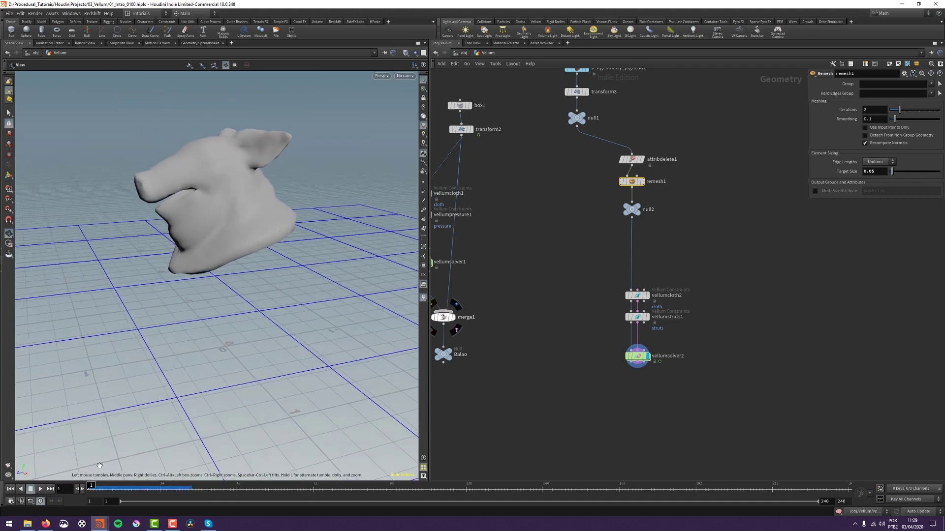
{"action": "key", "text": "Up"}
{"action": "key", "text": "shift+w"}
{"action": "key", "text": "shift+w"}
{"action": "key", "text": "shift+w"}
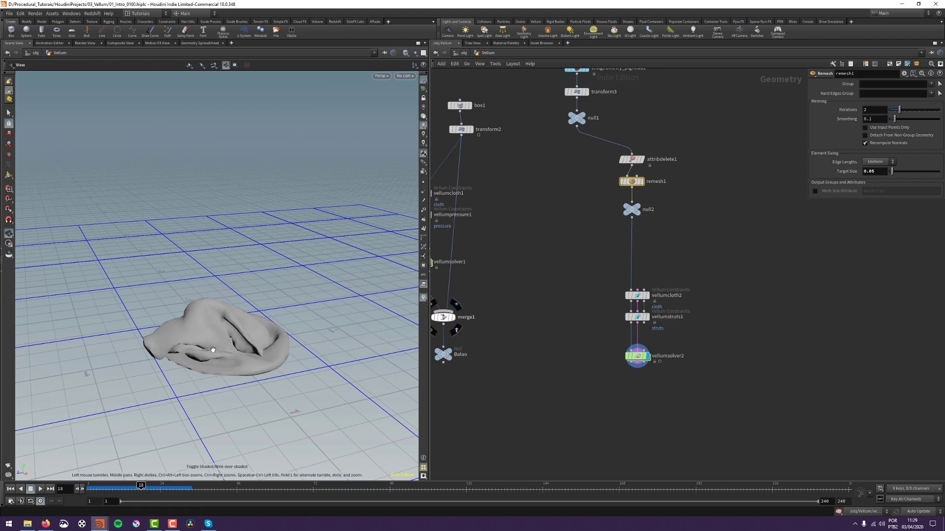
{"action": "mouse_move", "coordinate": [217, 348]}
{"action": "right_mouse_down"}
{"action": "mouse_move", "coordinate": [235, 267]}
{"action": "mouse_move", "coordinate": [220, 298]}
{"action": "right_mouse_up"}
{"action": "key", "text": "shift+w"}
{"action": "key", "text": "ctrl+Up"}
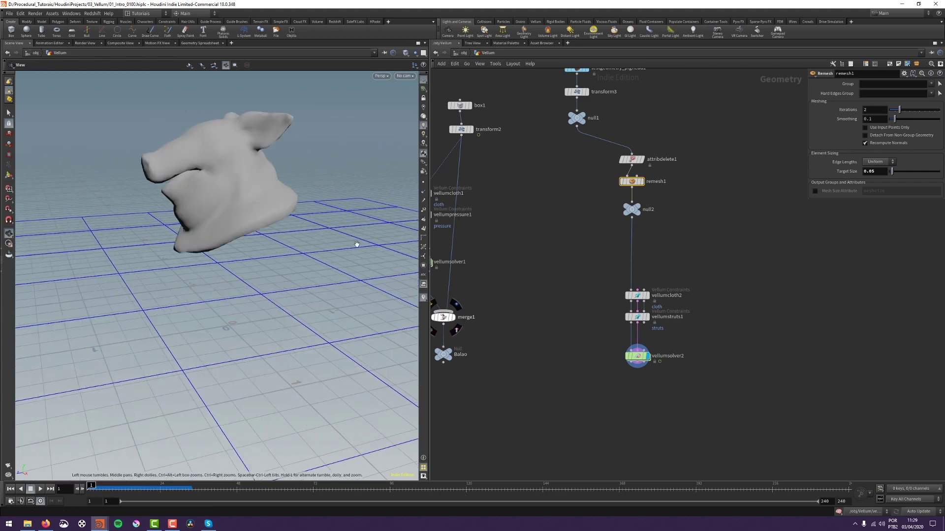
Step: Display null1 to show the original textured pig head at full resolution
{"action": "middle_click_drag", "start_coordinate": [525, 255], "coordinate": [525, 330]}
{"action": "middle_click_drag", "start_coordinate": [523, 284], "coordinate": [537, 220]}
{"action": "left_click", "coordinate": [582, 166]}
{"action": "scroll", "coordinate": [539, 219], "scroll_direction": "down", "scroll_amount": 3}
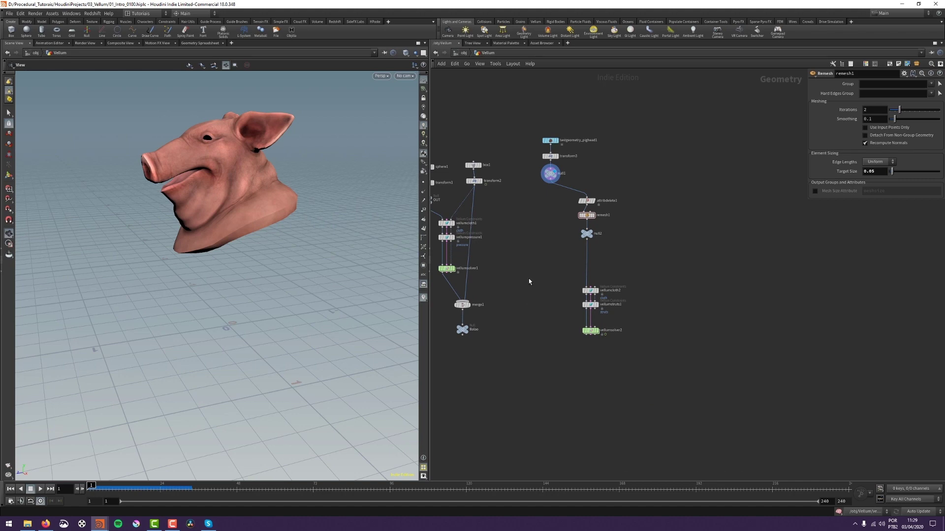
{"action": "left_click", "coordinate": [548, 182]}
{"action": "key", "text": "Tab"}
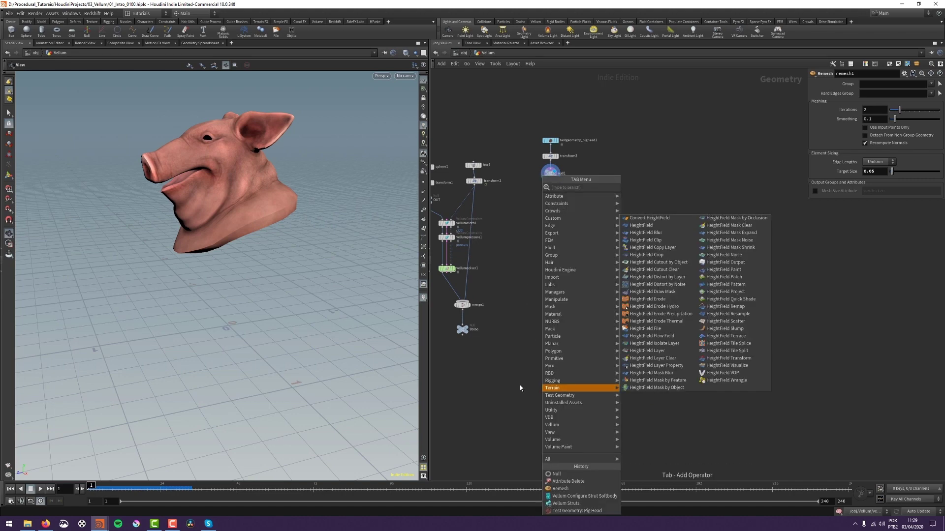
{"action": "type", "text": "point"}
{"action": "key", "text": "Return"}
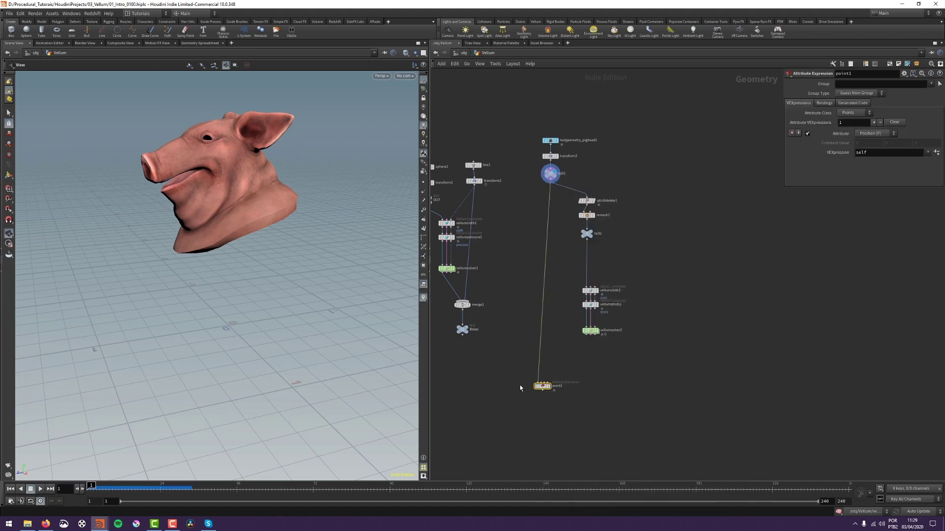
{"action": "scroll", "coordinate": [529, 386], "scroll_direction": "up", "scroll_amount": 3}
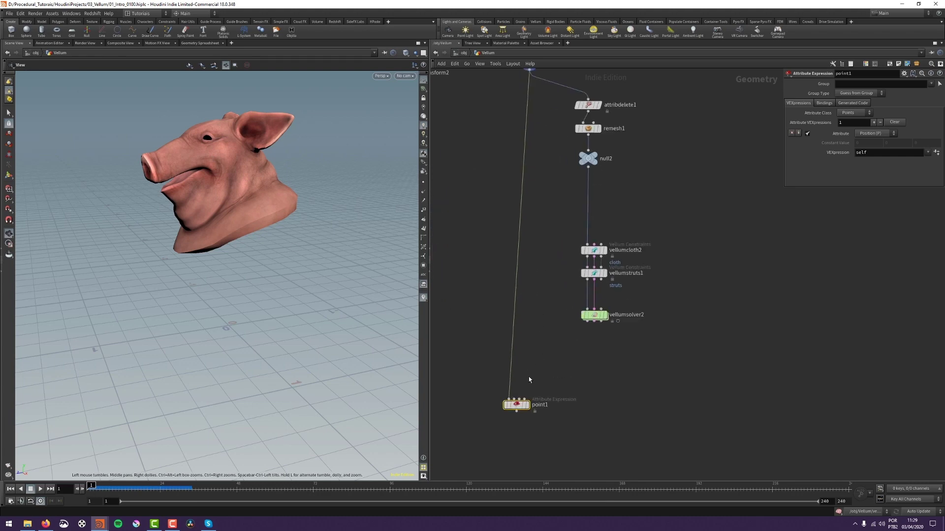
{"action": "left_click_drag", "start_coordinate": [522, 399], "coordinate": [533, 383]}
{"action": "key", "text": "Delete"}
Step: Add a Point Deform node below the network, to the left of vellumsolver2
{"action": "key", "text": "Tab"}
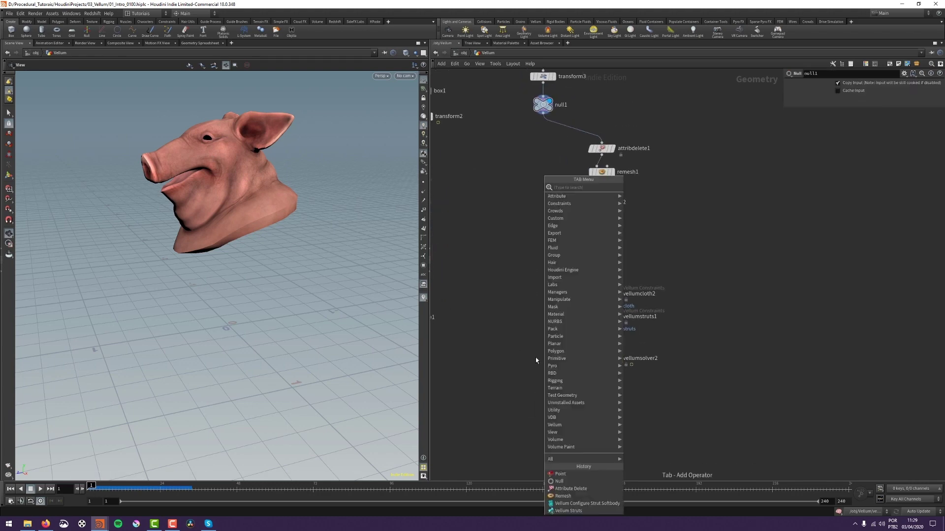
{"action": "type", "text": "poinde"}
{"action": "key", "text": "Return"}
{"action": "left_click", "coordinate": [536, 358]}
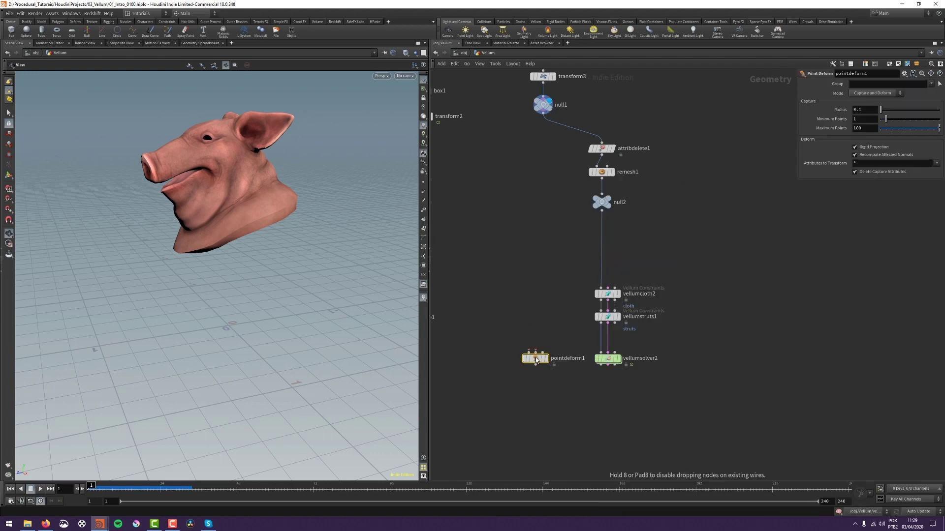
{"action": "left_click_drag", "start_coordinate": [524, 360], "coordinate": [515, 374]}
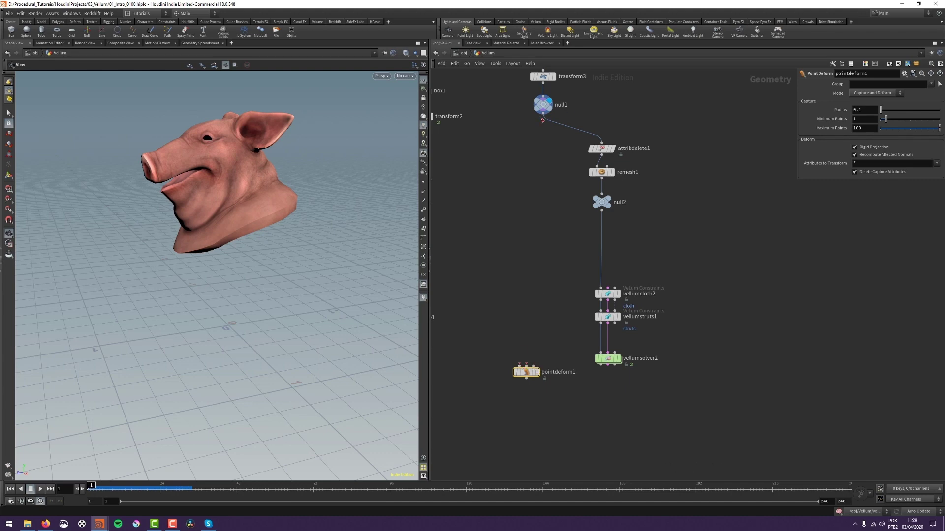
Step: Connect null1 to pointdeform1's first input and vellumsolver2's geometry output to its Deformed Point Lattice input
{"action": "left_click_drag", "start_coordinate": [543, 119], "coordinate": [520, 366]}
{"action": "middle_click_drag", "start_coordinate": [556, 314], "coordinate": [549, 299]}
{"action": "mouse_move", "coordinate": [520, 364]}
{"action": "left_mouse_down"}
{"action": "mouse_move", "coordinate": [525, 388]}
{"action": "mouse_move", "coordinate": [530, 379]}
{"action": "left_mouse_up"}
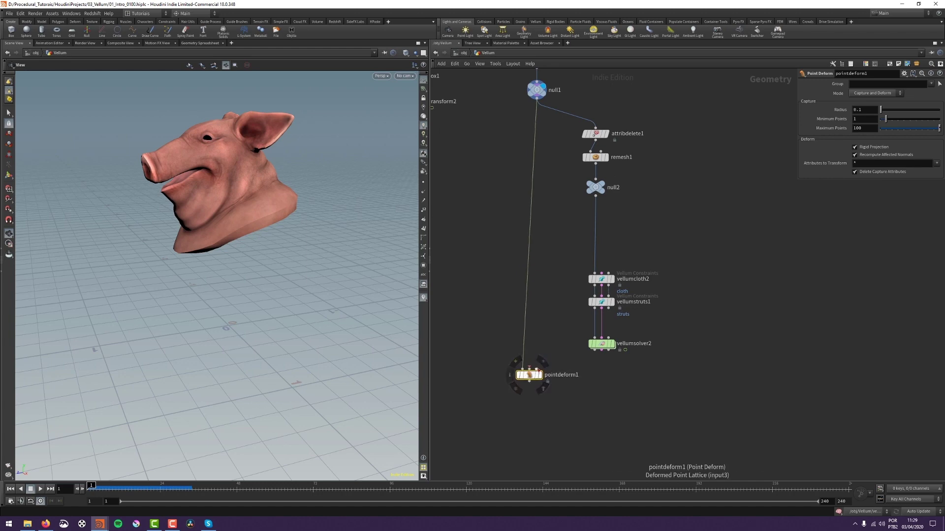
{"action": "left_click_drag", "start_coordinate": [530, 375], "coordinate": [528, 388]}
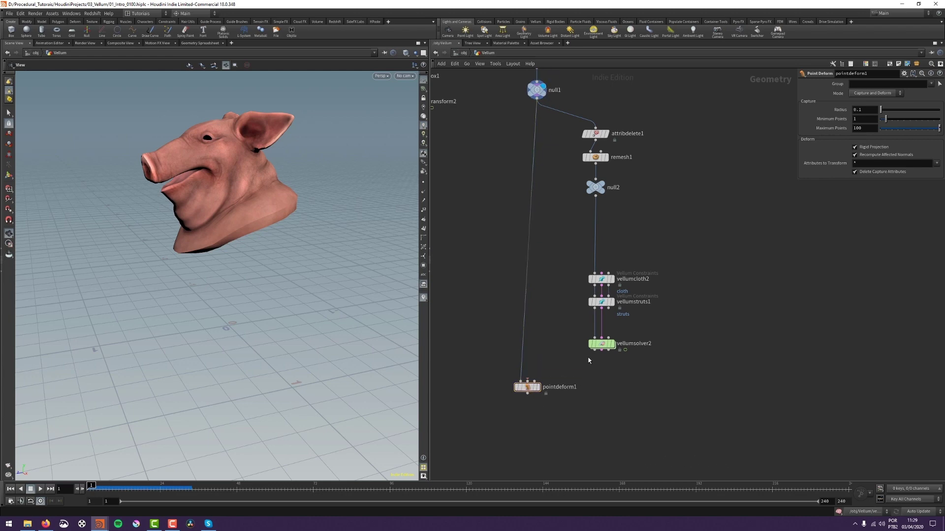
{"action": "left_click_drag", "start_coordinate": [595, 350], "coordinate": [529, 398]}
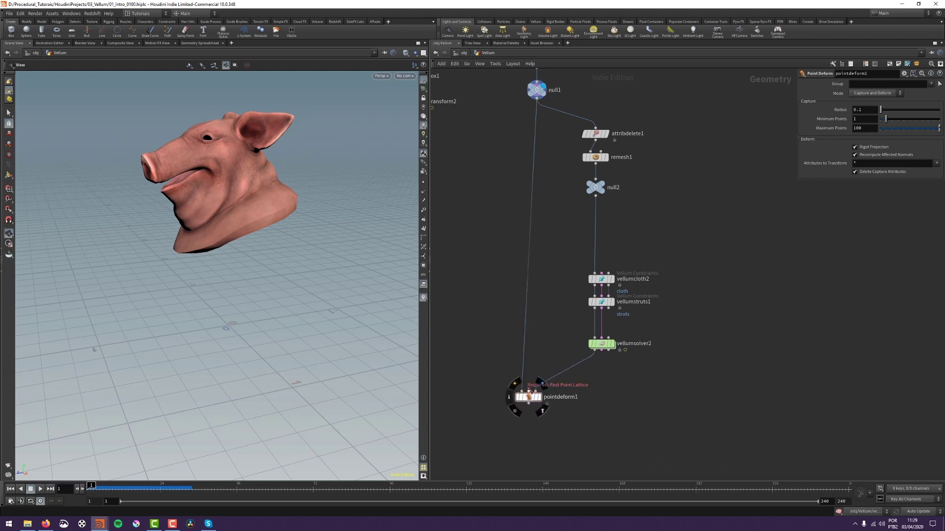
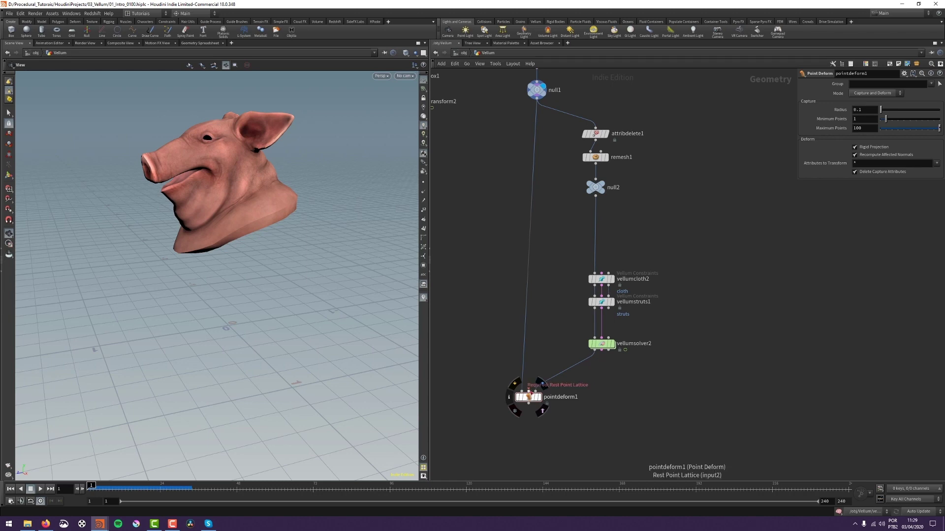
{"action": "left_click_drag", "start_coordinate": [528, 397], "coordinate": [526, 403]}
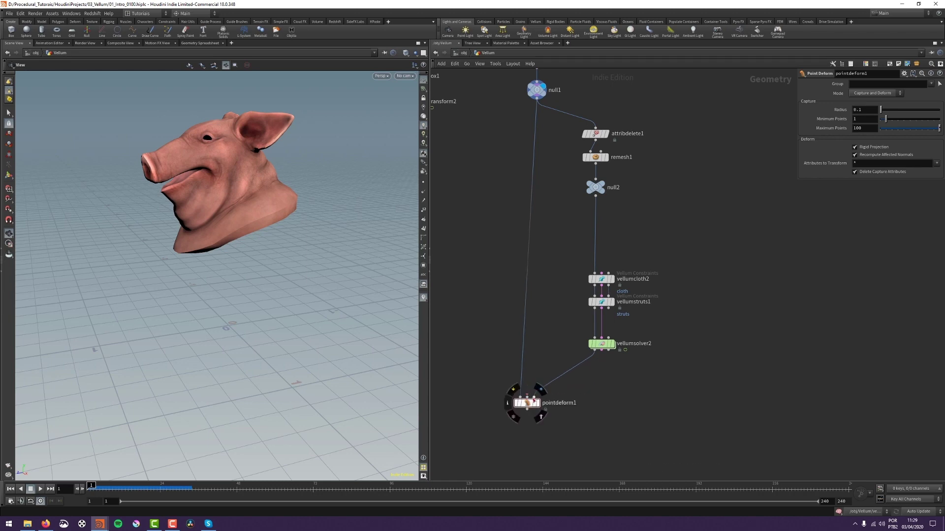
Step: Compare the wireframes of the simulated vellumsolver2 mesh, the original head in null1 and the rest mesh in null2
{"action": "left_click", "coordinate": [614, 331]}
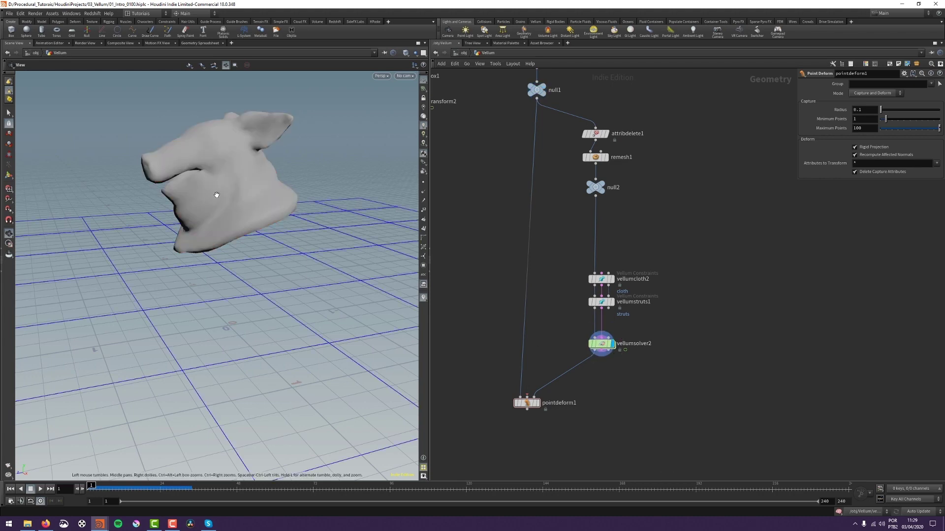
{"action": "key", "text": "shift+w"}
{"action": "key", "text": "Up"}
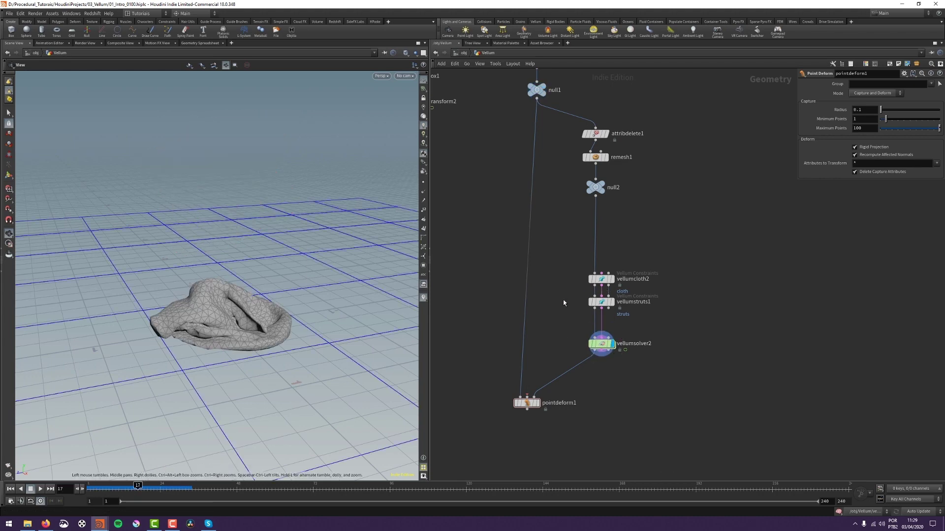
{"action": "left_click", "coordinate": [537, 88]}
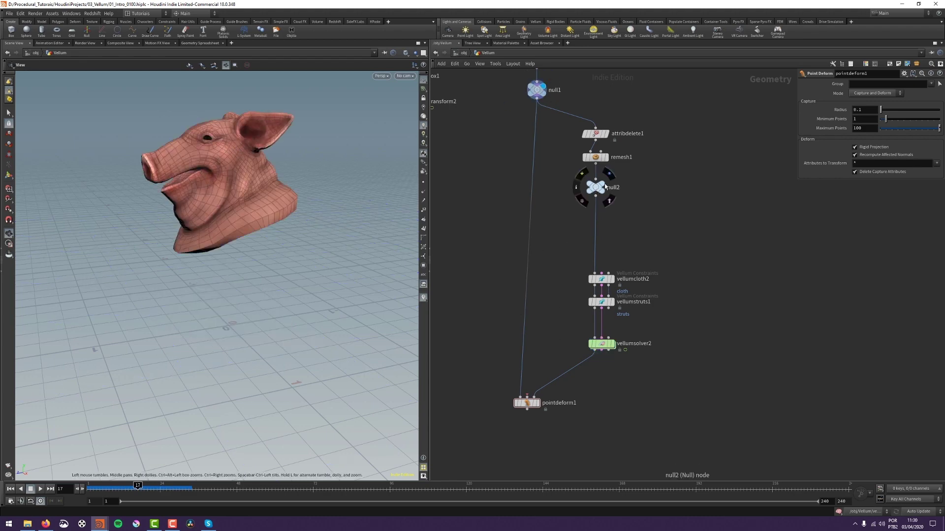
{"action": "left_click", "coordinate": [610, 174]}
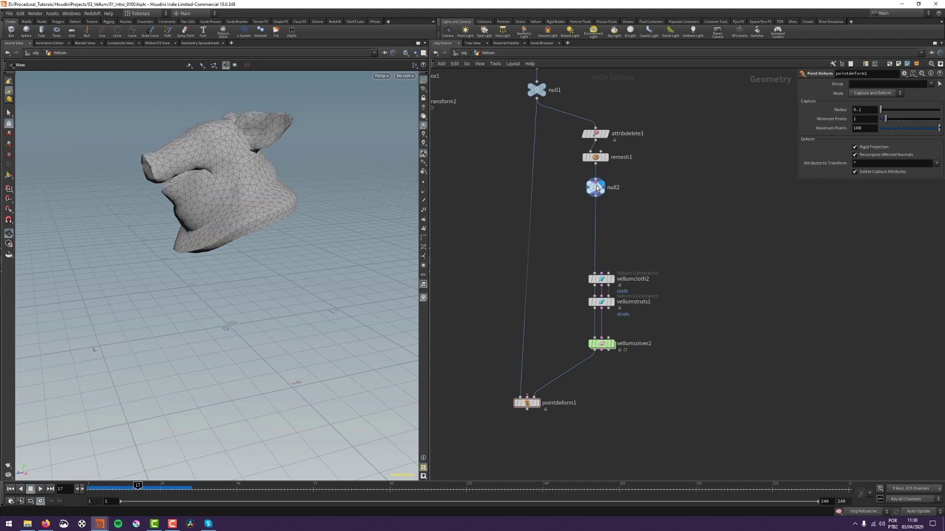
Step: Move null2 slightly left, connect it to pointdeform1's Rest Point Lattice input and display pointdeform1
{"action": "left_click_drag", "start_coordinate": [596, 187], "coordinate": [574, 186]}
{"action": "left_click", "coordinate": [575, 194]}
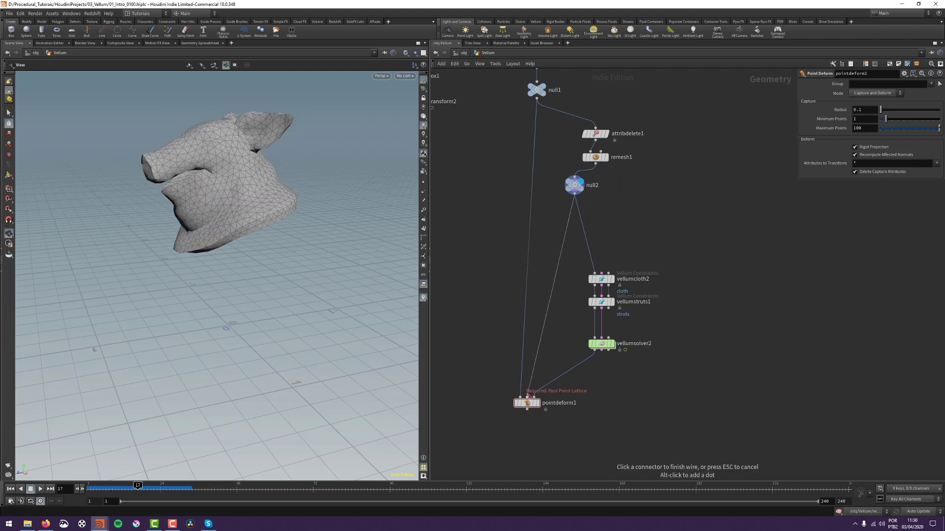
{"action": "left_click", "coordinate": [527, 396]}
{"action": "left_click", "coordinate": [536, 393]}
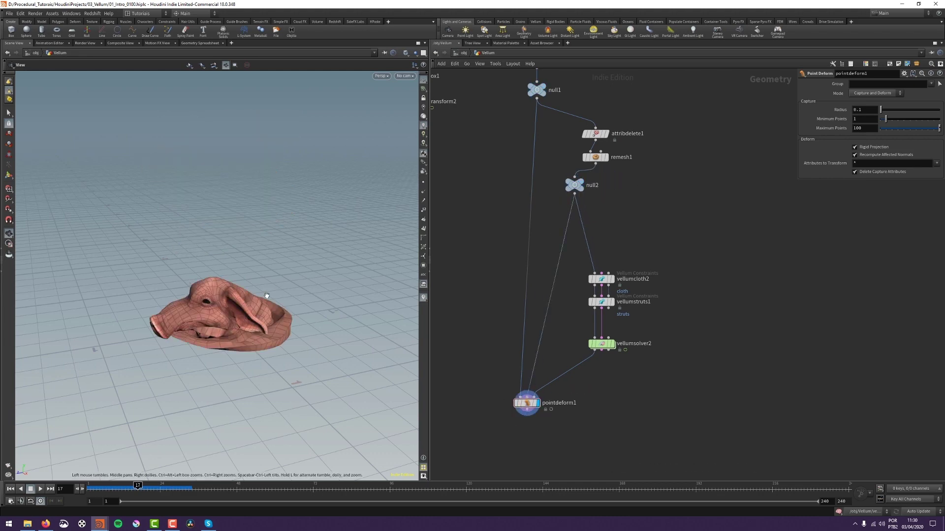
Step: Replay the point-deformed pig head from the first frame without wireframe, and inspect the settled mesh's topology up close
{"action": "key", "text": "ctrl+Up"}
{"action": "key", "text": "Up"}
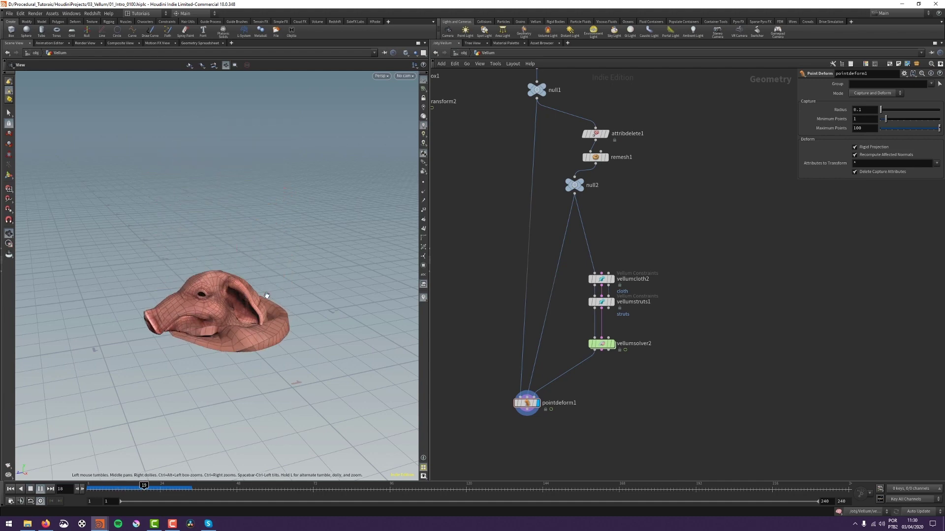
{"action": "key", "text": "Up"}
{"action": "key", "text": "shift+w"}
{"action": "left_click_drag", "start_coordinate": [218, 327], "coordinate": [195, 332]}
{"action": "key", "text": "ctrl+Left"}
{"action": "key", "text": "Up"}
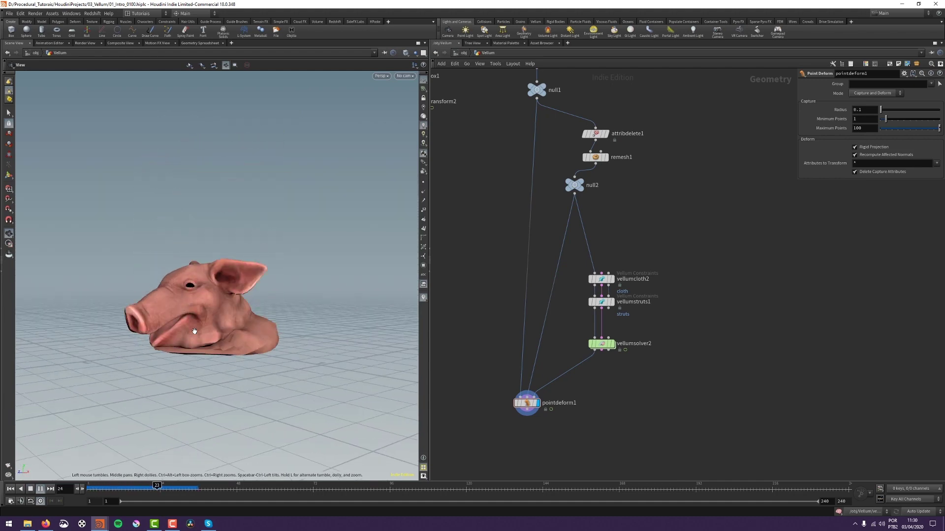
{"action": "key", "text": "Up"}
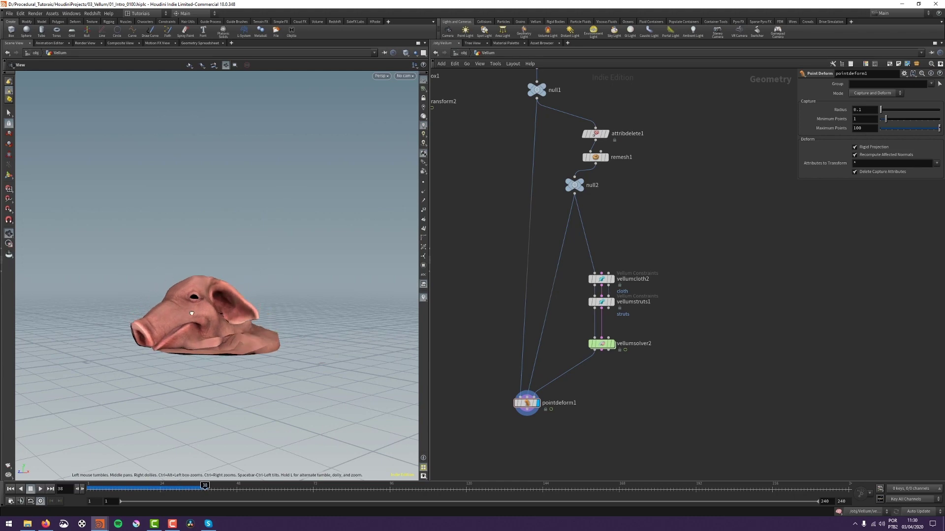
{"action": "mouse_move", "coordinate": [194, 331]}
{"action": "left_mouse_down"}
{"action": "mouse_move", "coordinate": [231, 317]}
{"action": "mouse_move", "coordinate": [255, 329]}
{"action": "left_mouse_up"}
{"action": "key", "text": "shift+w"}
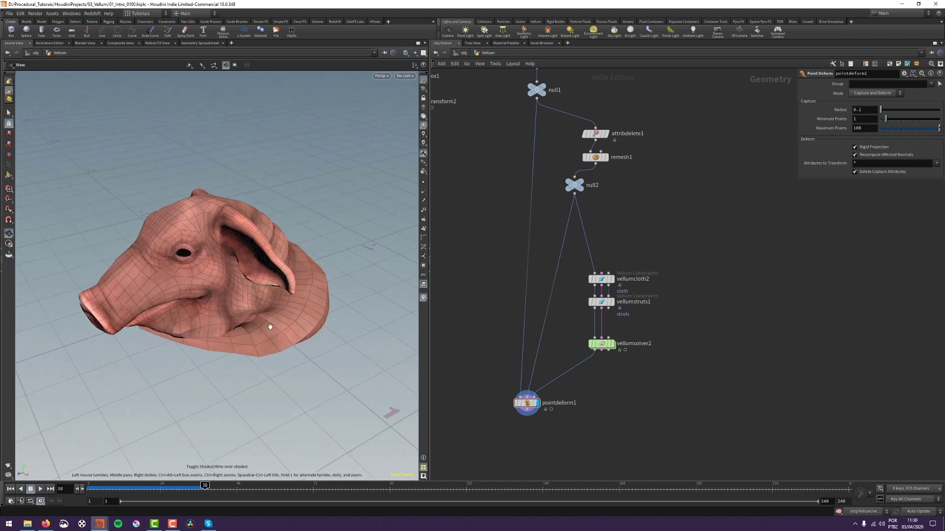
{"action": "key", "text": "shift+w"}
{"action": "mouse_move", "coordinate": [279, 310]}
{"action": "left_mouse_down"}
{"action": "mouse_move", "coordinate": [258, 317]}
{"action": "mouse_move", "coordinate": [286, 305]}
{"action": "left_mouse_up"}
Step: Insert a Subdivide node on the wire between null1 and pointdeform1
{"action": "key", "text": "Tab"}
{"action": "type", "text": "sub"}
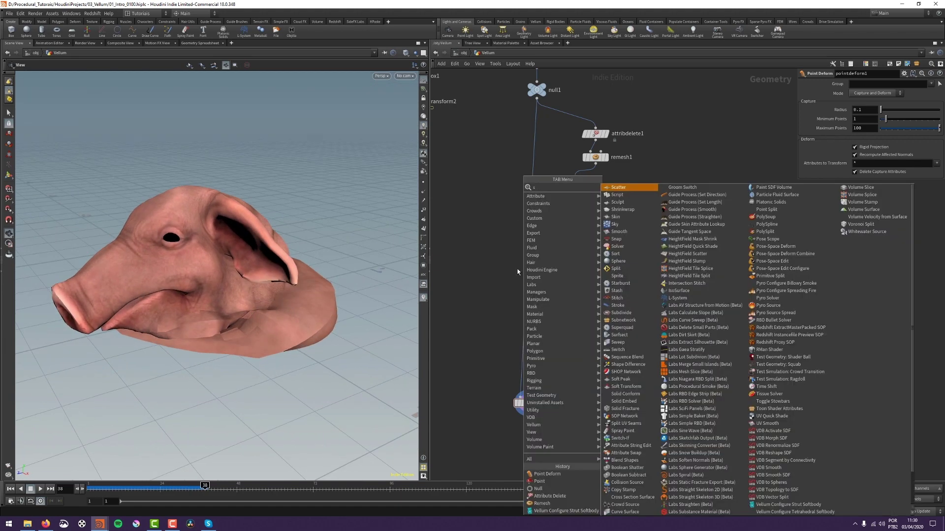
{"action": "key", "text": "Return"}
{"action": "left_click", "coordinate": [517, 271]}
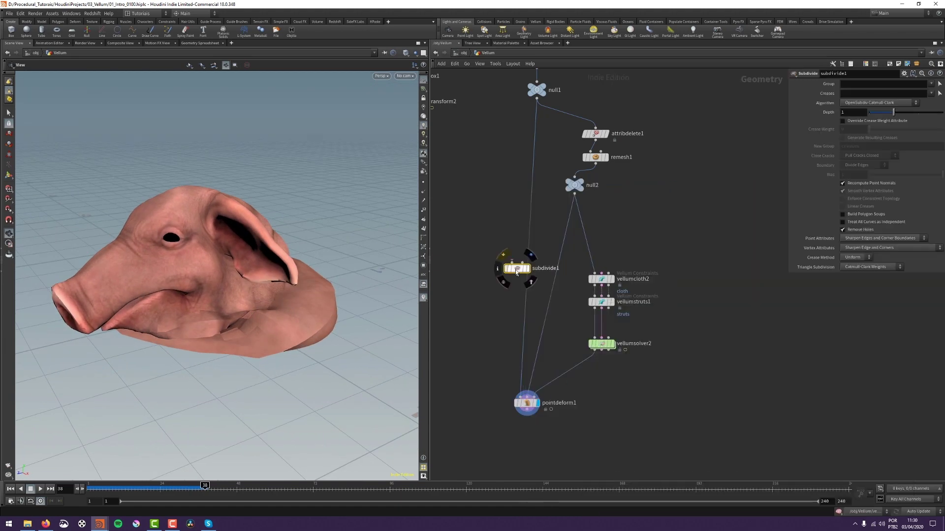
{"action": "mouse_move", "coordinate": [516, 272]}
{"action": "left_mouse_down"}
{"action": "mouse_move", "coordinate": [532, 272]}
{"action": "mouse_move", "coordinate": [502, 283]}
{"action": "left_mouse_up"}
Step: Inspect the subdivided pig head's mesh and replay its deformation from the first frame
{"action": "key", "text": "shift+w"}
{"action": "key", "text": "shift+w"}
{"action": "left_click_drag", "start_coordinate": [230, 370], "coordinate": [255, 380]}
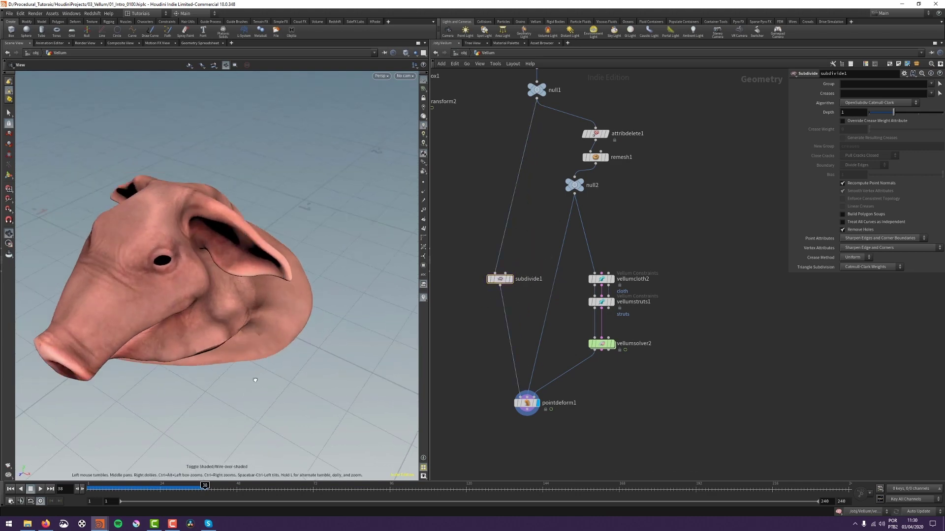
{"action": "right_click_drag", "start_coordinate": [255, 381], "coordinate": [211, 417]}
{"action": "left_click_drag", "start_coordinate": [211, 417], "coordinate": [221, 382]}
{"action": "key", "text": "ctrl+Up"}
{"action": "key", "text": "Up"}
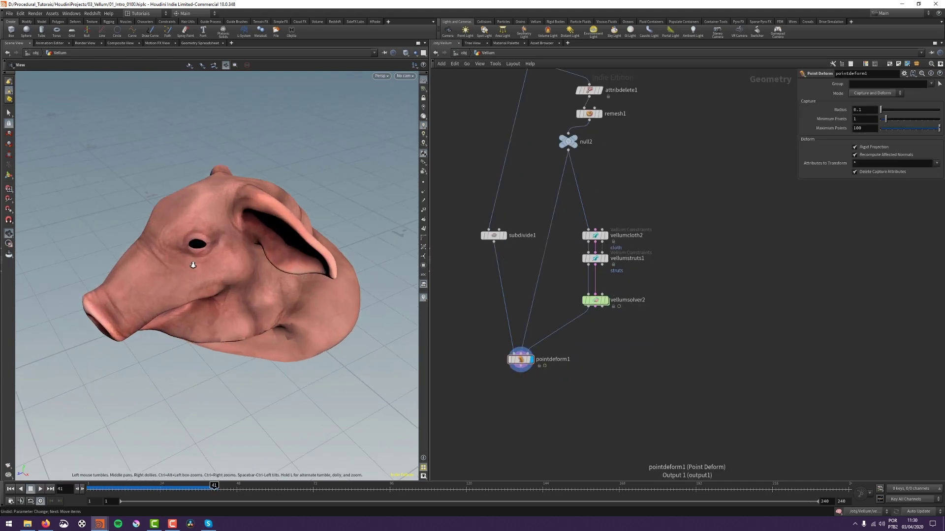
{"action": "left_click_drag", "start_coordinate": [194, 264], "coordinate": [309, 324]}
{"action": "scroll", "coordinate": [312, 330], "scroll_direction": "up", "scroll_amount": 3}
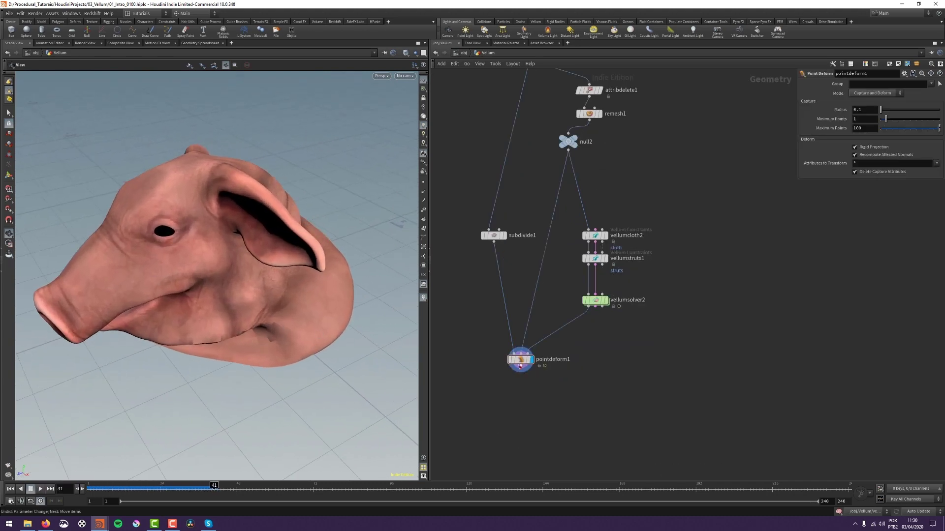
Step: Add a Normal node after pointdeform1, display it and set its Cusp Angle to 74
{"action": "key", "text": "Tab"}
{"action": "mouse_move", "coordinate": [528, 388]}
{"action": "key", "text": "Return"}
{"action": "left_click", "coordinate": [527, 388]}
{"action": "left_click_drag", "start_coordinate": [205, 273], "coordinate": [198, 259]}
{"action": "right_click_drag", "start_coordinate": [199, 260], "coordinate": [214, 322]}
{"action": "left_click_drag", "start_coordinate": [214, 322], "coordinate": [217, 209]}
{"action": "right_click_drag", "start_coordinate": [216, 210], "coordinate": [215, 305]}
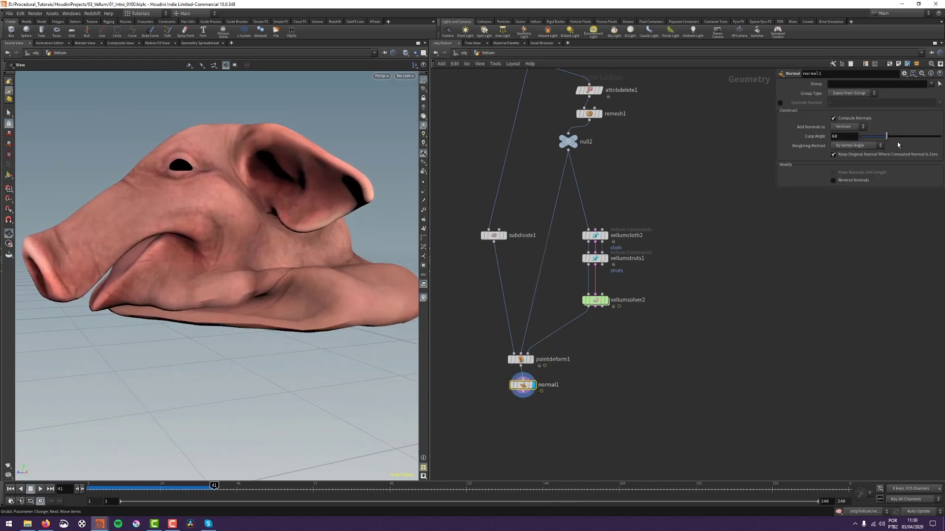
{"action": "left_click_drag", "start_coordinate": [887, 136], "coordinate": [893, 138]}
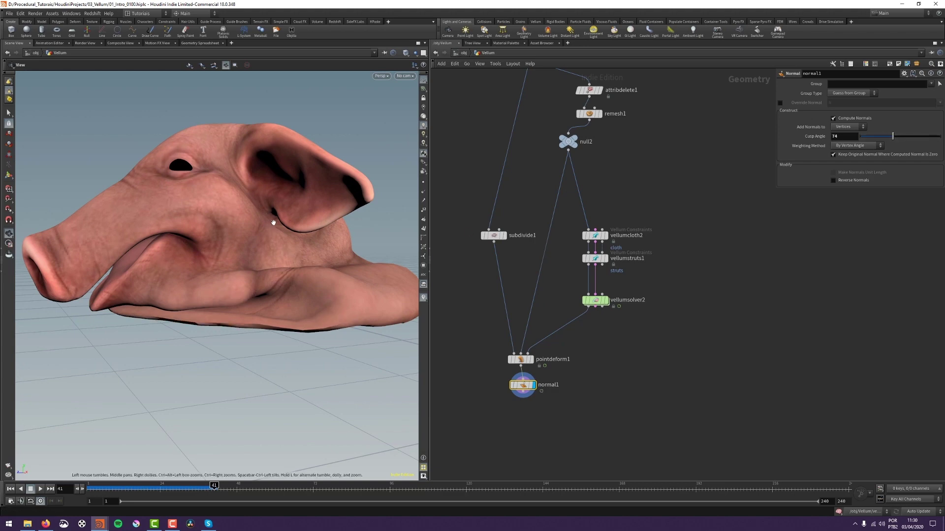
Step: Replay the smooth-shaded pig head simulation from the first frame, viewing the whole head
{"action": "right_click_drag", "start_coordinate": [274, 220], "coordinate": [257, 278]}
{"action": "left_click_drag", "start_coordinate": [258, 279], "coordinate": [294, 285]}
{"action": "key", "text": "ctrl+Up"}
{"action": "key", "text": "Up"}
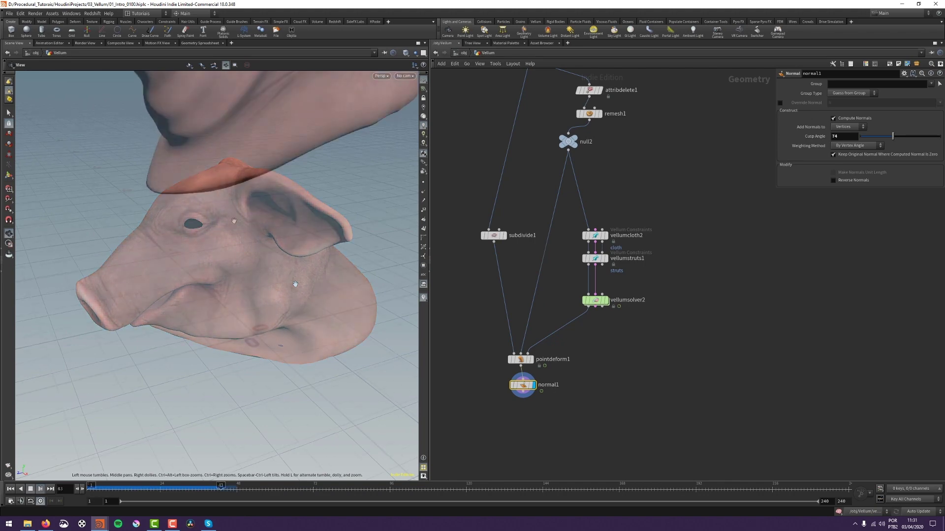
{"action": "right_click_drag", "start_coordinate": [295, 285], "coordinate": [222, 313]}
Step: Save the scene, then add a Null after normal1 and display it
{"action": "key", "text": "ctrl+s"}
{"action": "middle_click_drag", "start_coordinate": [647, 378], "coordinate": [704, 317]}
{"action": "key", "text": "Tab"}
{"action": "type", "text": "nu"}
{"action": "key", "text": "Return"}
{"action": "left_click", "coordinate": [581, 366]}
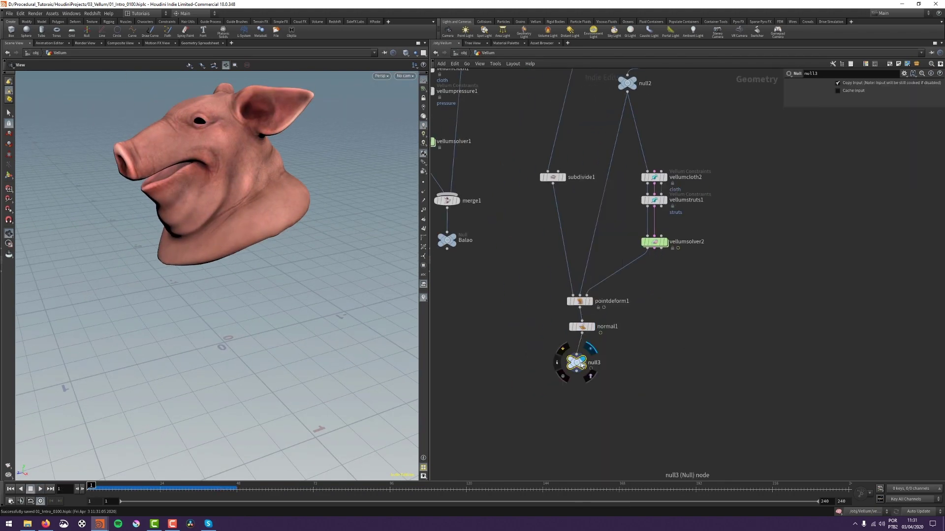
{"action": "scroll", "coordinate": [648, 379], "scroll_direction": "down", "scroll_amount": 5}
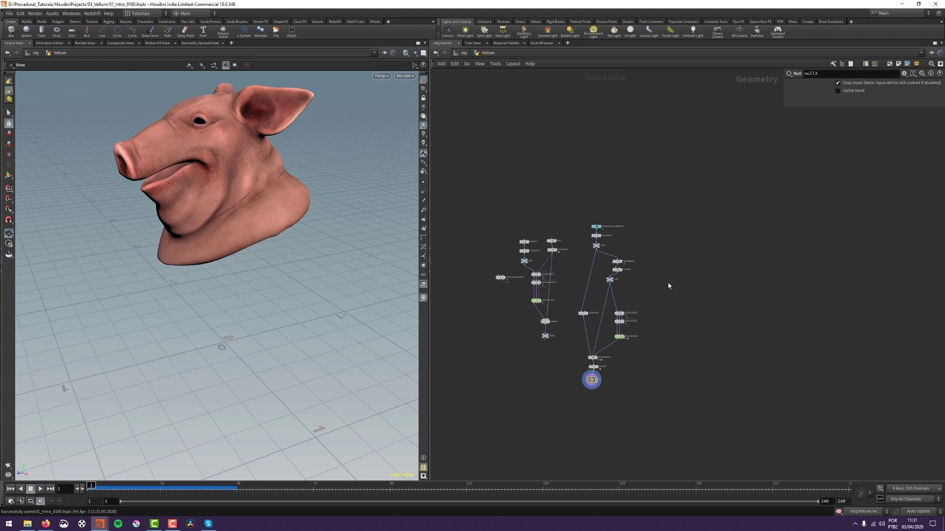
Step: Duplicate the entire pig head node network beside the original and save the scene
{"action": "scroll", "coordinate": [660, 270], "scroll_direction": "up", "scroll_amount": 2}
{"action": "middle_click_drag", "start_coordinate": [636, 260], "coordinate": [632, 276]}
{"action": "left_click_drag", "start_coordinate": [665, 201], "coordinate": [559, 430]}
{"action": "middle_click_drag", "start_coordinate": [585, 426], "coordinate": [541, 440]}
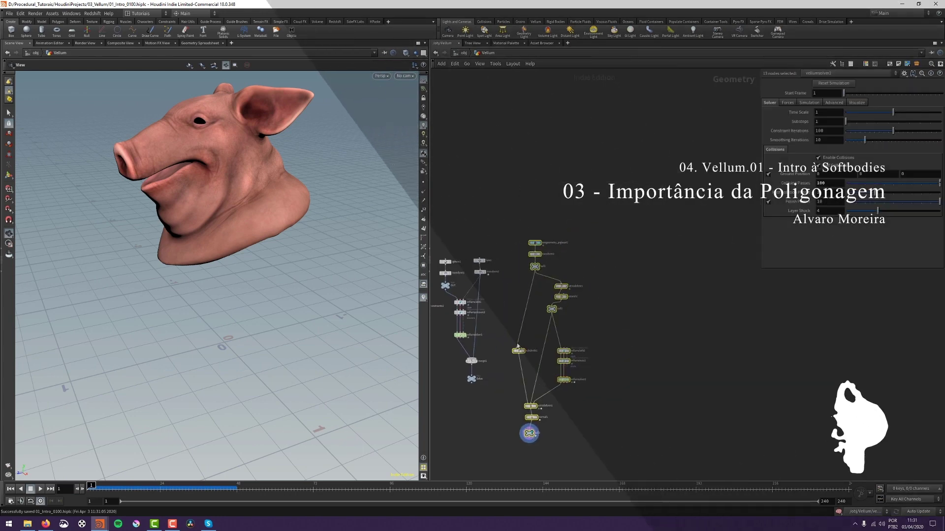
{"action": "left_click_drag", "start_coordinate": [518, 353], "coordinate": [621, 340], "text": "alt"}
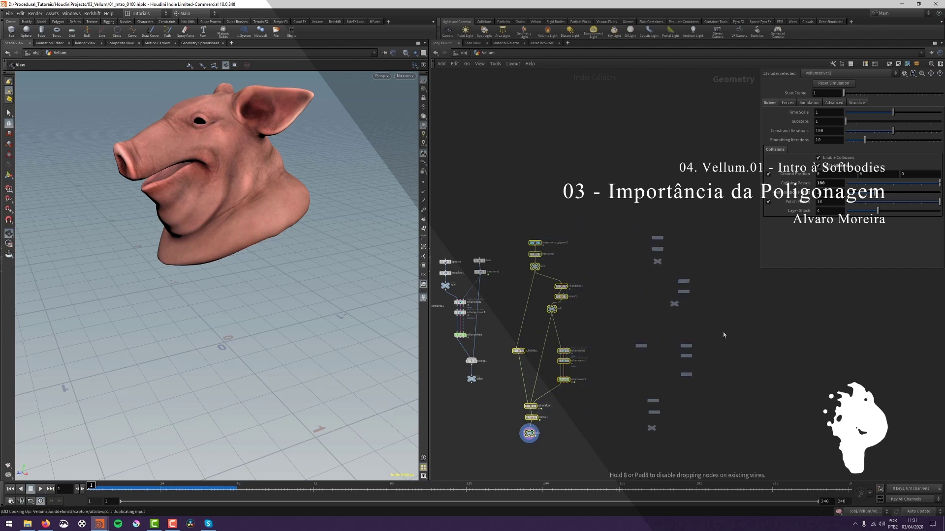
{"action": "left_click", "coordinate": [654, 378]}
{"action": "key", "text": "ctrl+s"}
Step: In the copied network, display null6 and delete the subdivide, pointdeform, normal and final null nodes
{"action": "middle_click_drag", "start_coordinate": [607, 380], "coordinate": [579, 353]}
{"action": "left_click", "coordinate": [541, 408]}
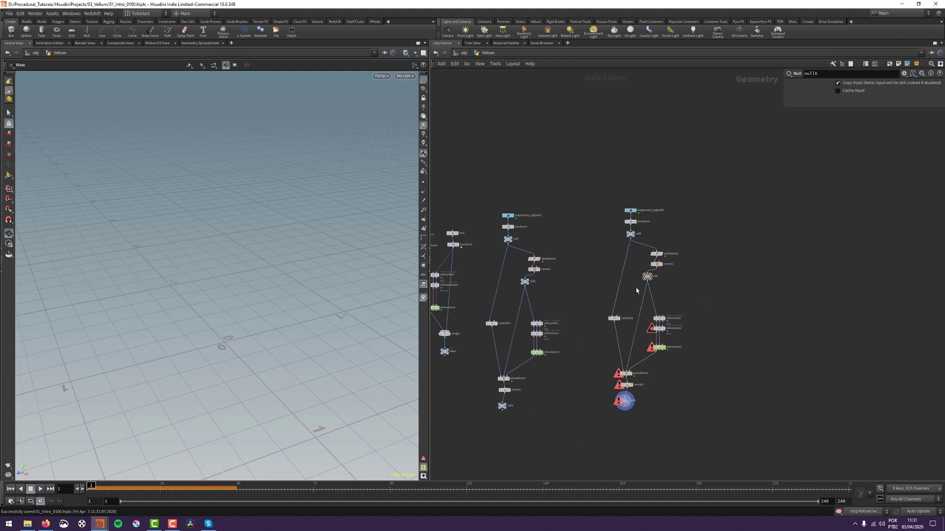
{"action": "left_click", "coordinate": [648, 277]}
{"action": "left_click_drag", "start_coordinate": [568, 305], "coordinate": [639, 430]}
{"action": "key", "text": "Delete"}
{"action": "middle_click_drag", "start_coordinate": [631, 241], "coordinate": [567, 279]}
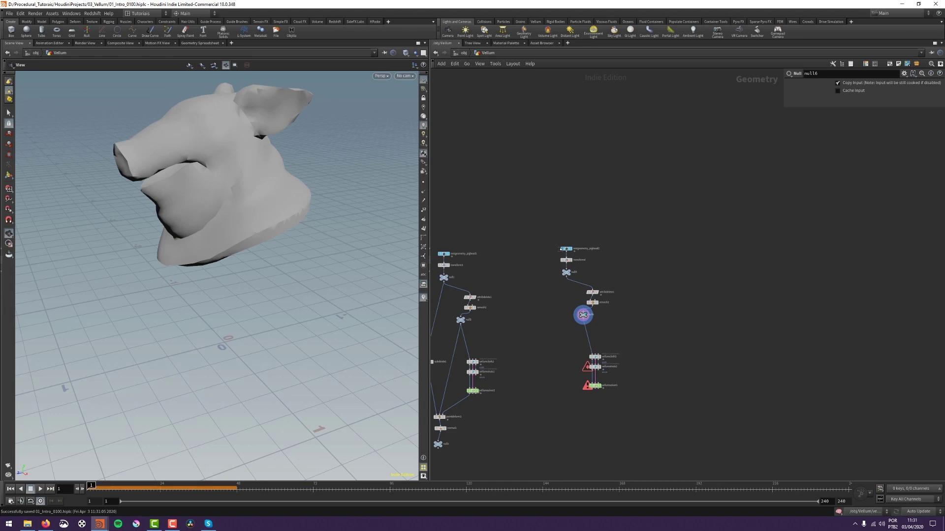
Step: Line up the remaining copied nodes in a straight column and display vellumsolver3
{"action": "left_click_drag", "start_coordinate": [561, 249], "coordinate": [554, 340]}
{"action": "scroll", "coordinate": [601, 348], "scroll_direction": "up", "scroll_amount": 4}
{"action": "middle_click_drag", "start_coordinate": [616, 356], "coordinate": [637, 398]}
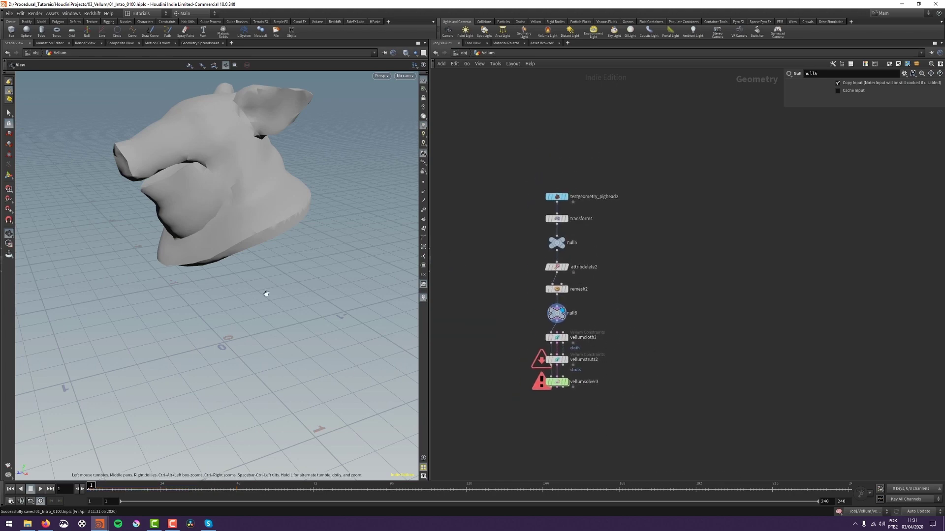
{"action": "left_click", "coordinate": [567, 382]}
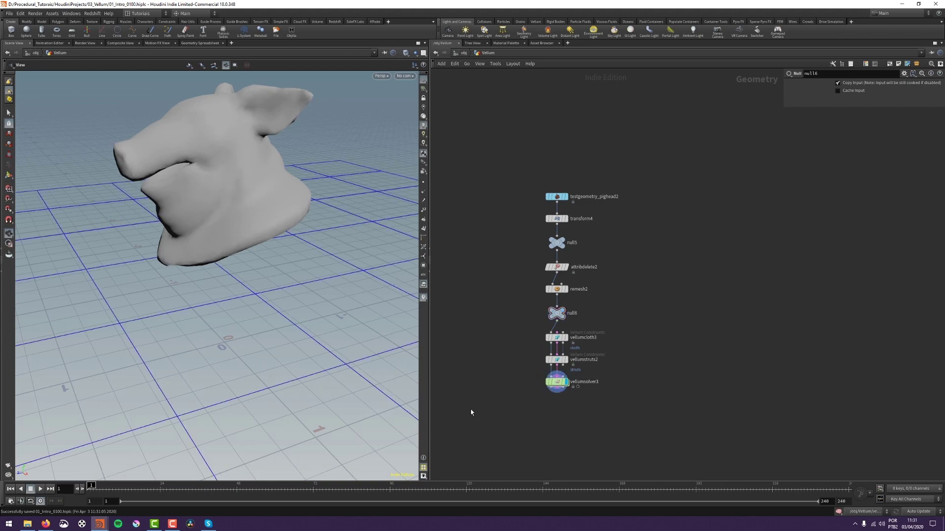
Step: Play the copied pig head simulation with the whole head in view, and return to the first frame
{"action": "left_click_drag", "start_coordinate": [229, 320], "coordinate": [243, 309]}
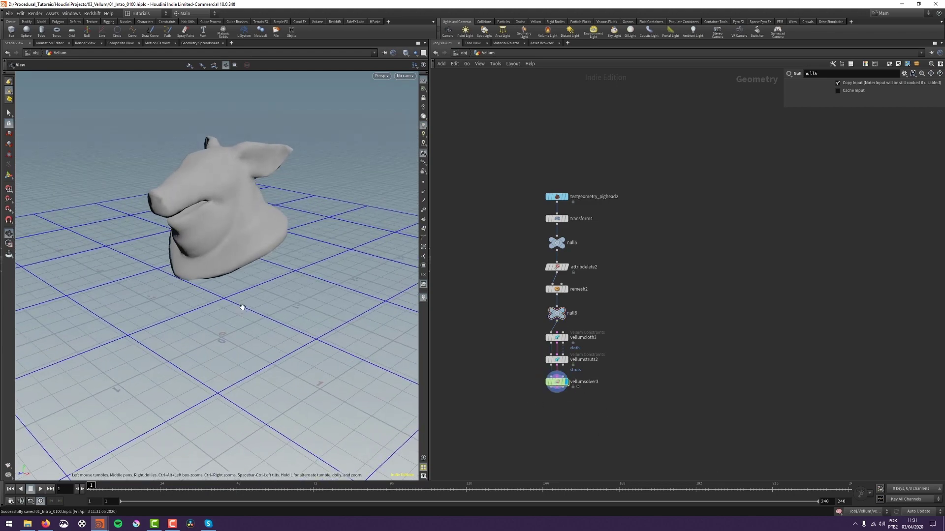
{"action": "key", "text": "Up"}
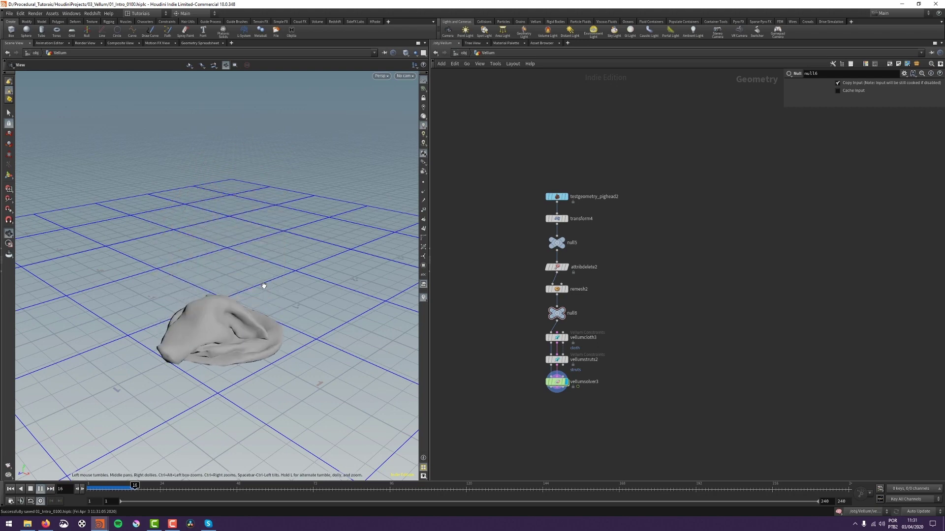
{"action": "key", "text": "ctrl+Up"}
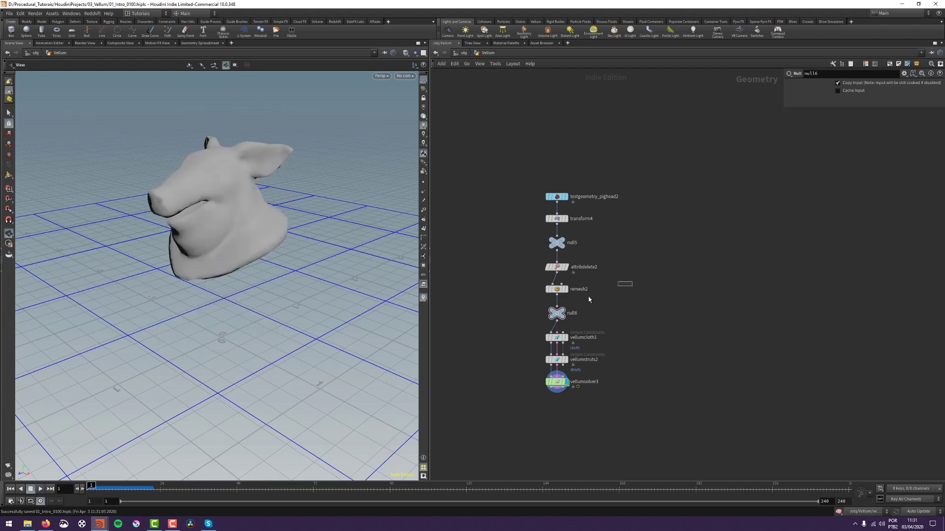
Step: Show the wireframe over the shaded pig head and set remesh2's Target Size to 0.1
{"action": "left_click", "coordinate": [557, 289]}
{"action": "key", "text": "shift+w"}
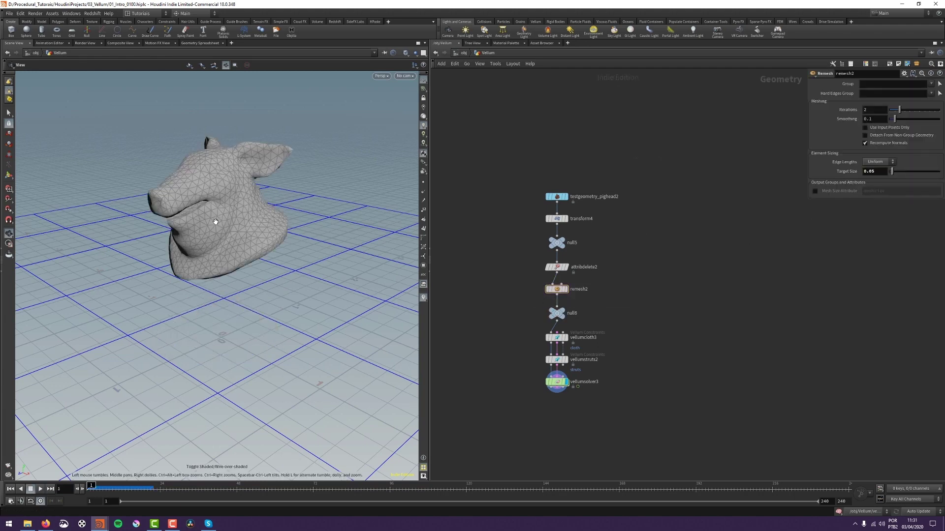
{"action": "mouse_move", "coordinate": [212, 212]}
{"action": "right_mouse_down"}
{"action": "mouse_move", "coordinate": [232, 193]}
{"action": "mouse_move", "coordinate": [396, 199]}
{"action": "right_mouse_up"}
{"action": "left_click_drag", "start_coordinate": [877, 171], "coordinate": [867, 202]}
{"action": "type", "text": "0.1"}
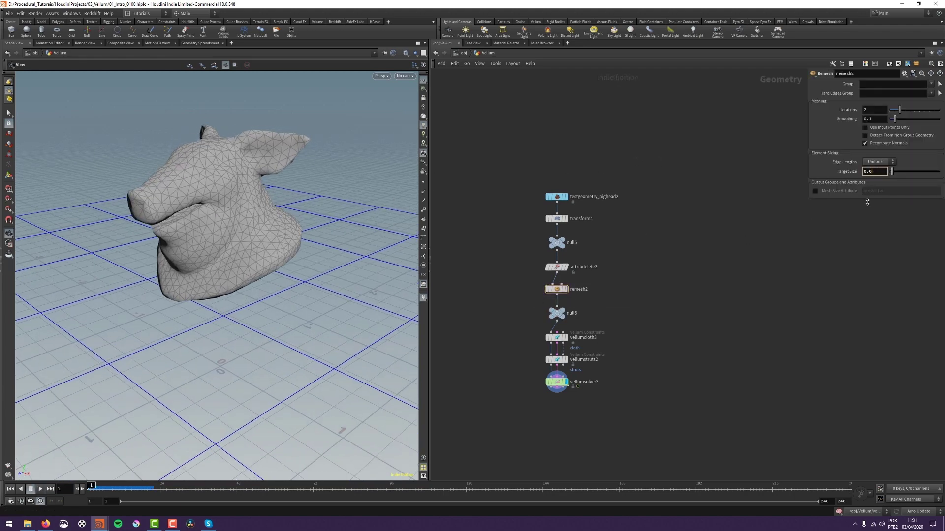
{"action": "key", "text": "Return"}
Step: Set remesh2's Target Size to 0.15, play the simulation and return to the first frame
{"action": "middle_click_drag", "start_coordinate": [198, 269], "coordinate": [181, 259]}
{"action": "left_click", "coordinate": [880, 172]}
{"action": "type", "text": "5"}
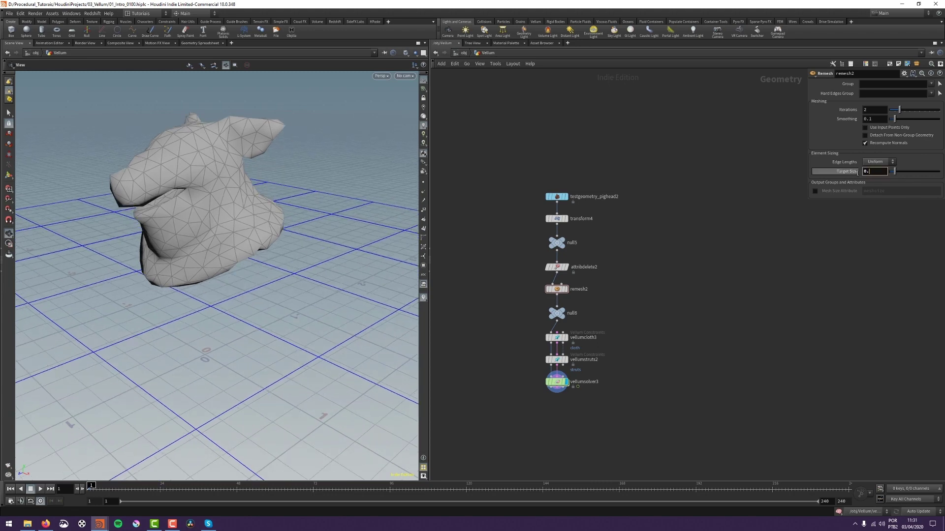
{"action": "key", "text": "Return"}
{"action": "mouse_move", "coordinate": [236, 284]}
{"action": "left_mouse_down"}
{"action": "mouse_move", "coordinate": [210, 274]}
{"action": "mouse_move", "coordinate": [225, 274]}
{"action": "left_mouse_up"}
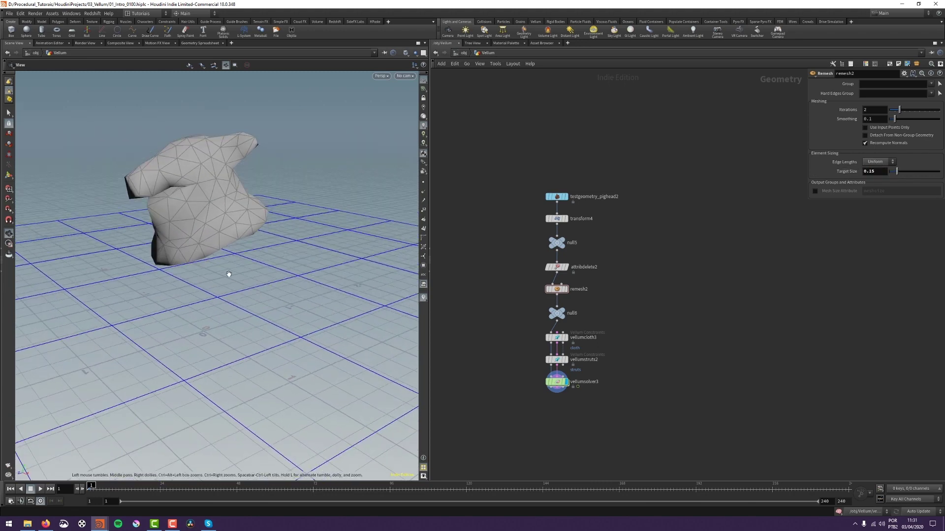
{"action": "key", "text": "Up"}
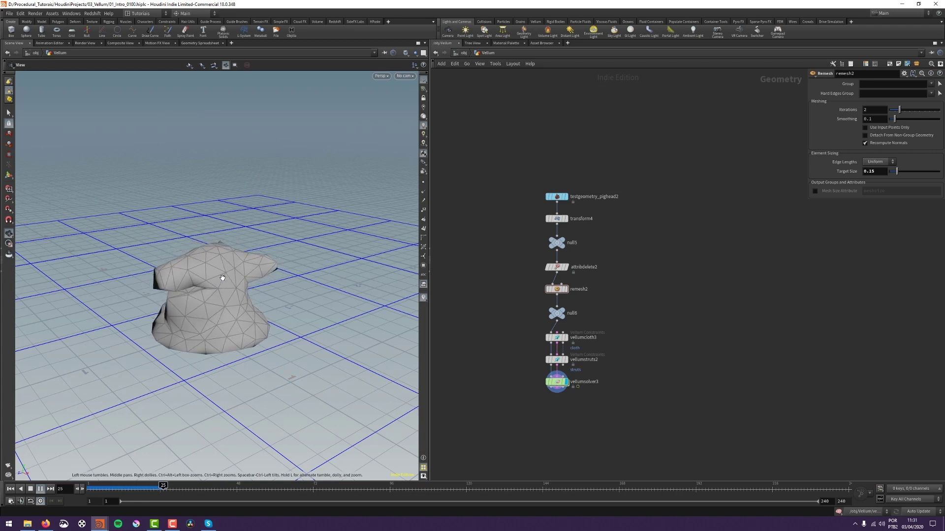
{"action": "key", "text": "ctrl+Up"}
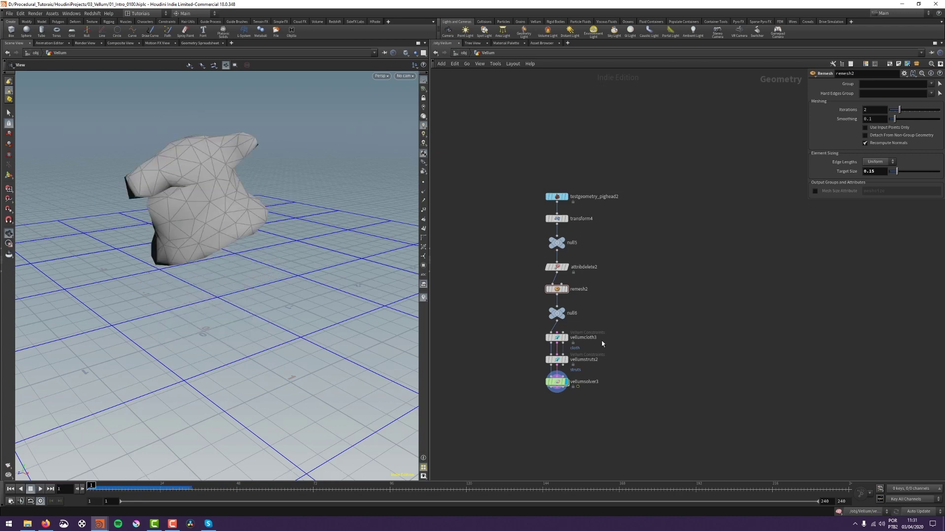
Step: Move null6 and the Vellum nodes down, and lower remesh2 to leave space below attribdelete2
{"action": "middle_click_drag", "start_coordinate": [641, 312], "coordinate": [635, 320]}
{"action": "left_click_drag", "start_coordinate": [517, 446], "coordinate": [556, 363]}
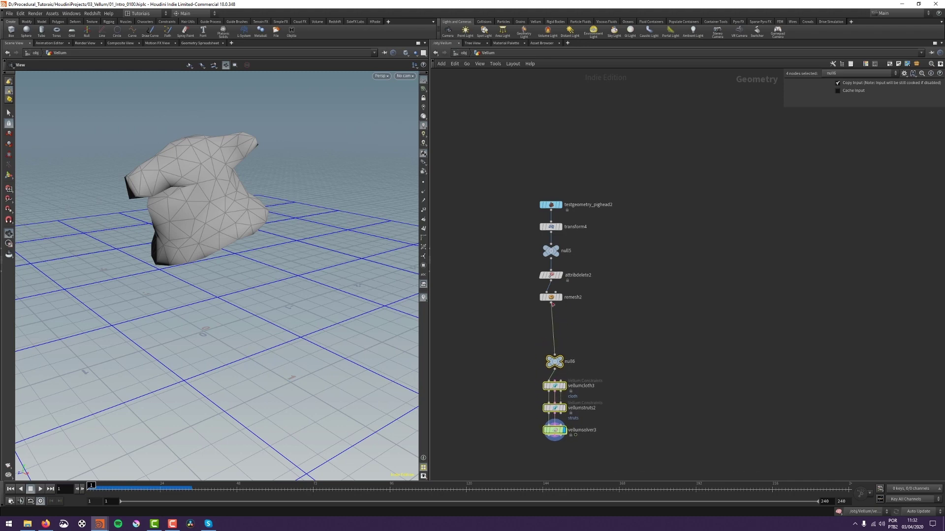
{"action": "left_click_drag", "start_coordinate": [551, 298], "coordinate": [549, 320]}
{"action": "left_click_drag", "start_coordinate": [276, 277], "coordinate": [358, 288]}
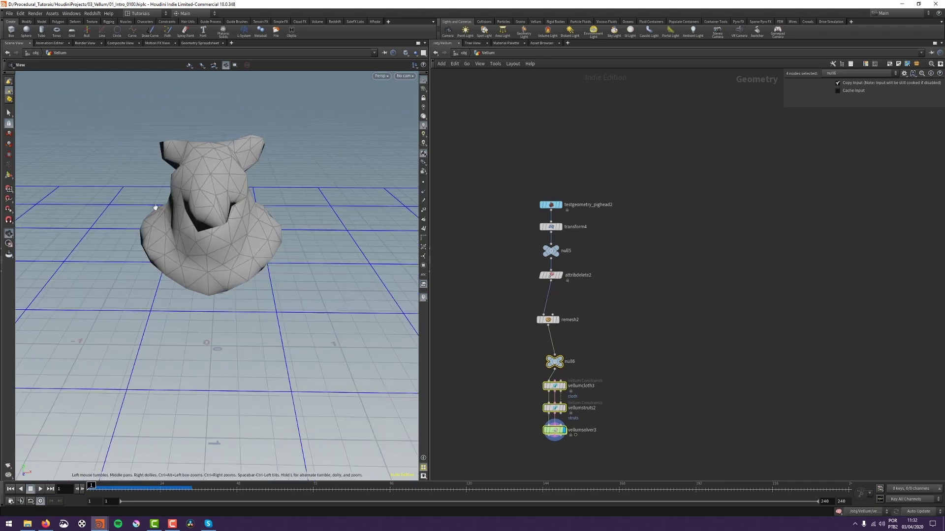
{"action": "middle_click_drag", "start_coordinate": [638, 313], "coordinate": [648, 313]}
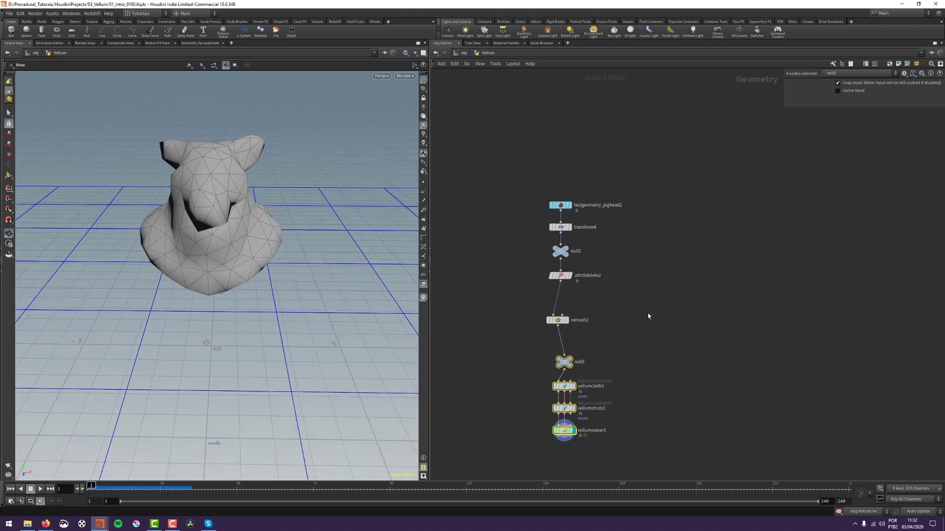
{"action": "left_click", "coordinate": [647, 317]}
Step: Switch to the front view and display attribdelete2, keeping it wired to null5
{"action": "key", "text": "space+3"}
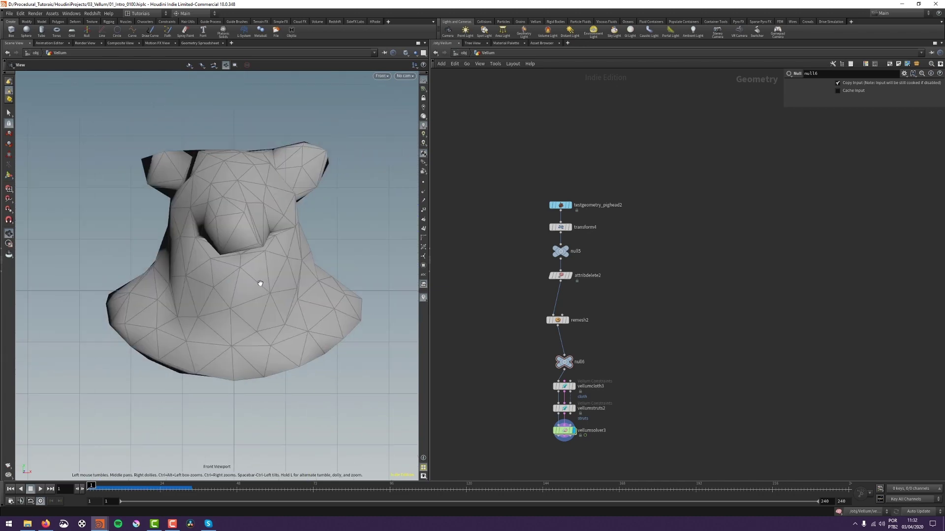
{"action": "scroll", "coordinate": [260, 283], "scroll_direction": "down", "scroll_amount": 1}
{"action": "left_click_drag", "start_coordinate": [560, 270], "coordinate": [644, 272]}
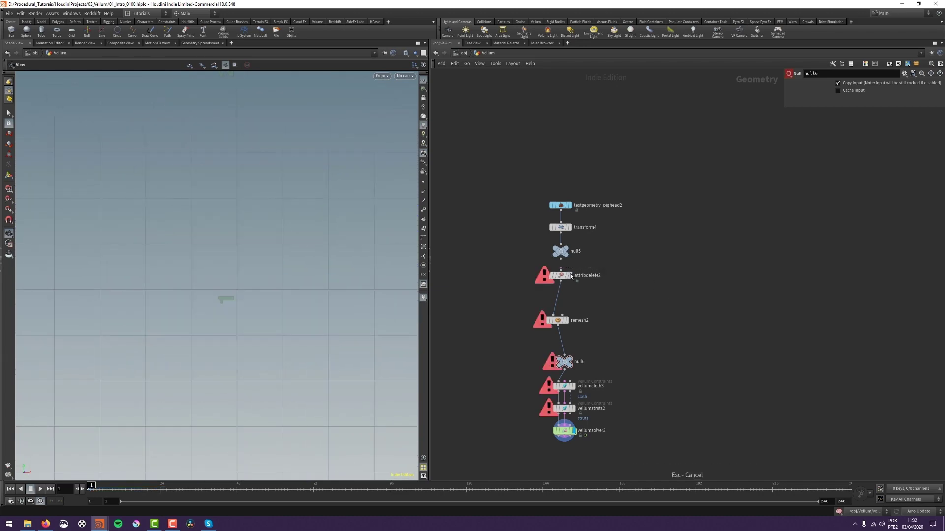
{"action": "left_click_drag", "start_coordinate": [560, 259], "coordinate": [560, 270]}
{"action": "left_click", "coordinate": [570, 275]}
{"action": "left_click_drag", "start_coordinate": [629, 266], "coordinate": [532, 292]}
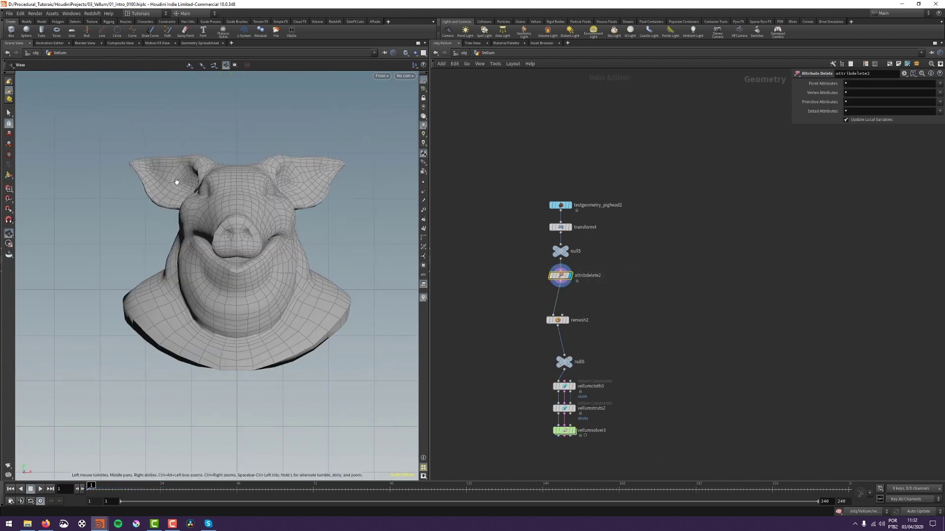
Step: Select the points on the left half of the head in the front view and add an Attribute Create on them
{"action": "key", "text": "s"}
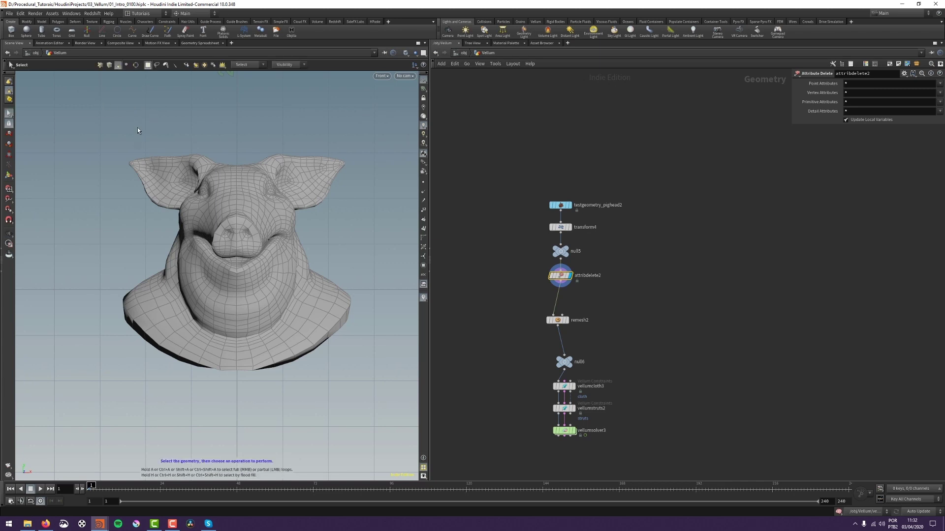
{"action": "left_click", "coordinate": [100, 65]}
{"action": "left_click_drag", "start_coordinate": [64, 107], "coordinate": [236, 398]}
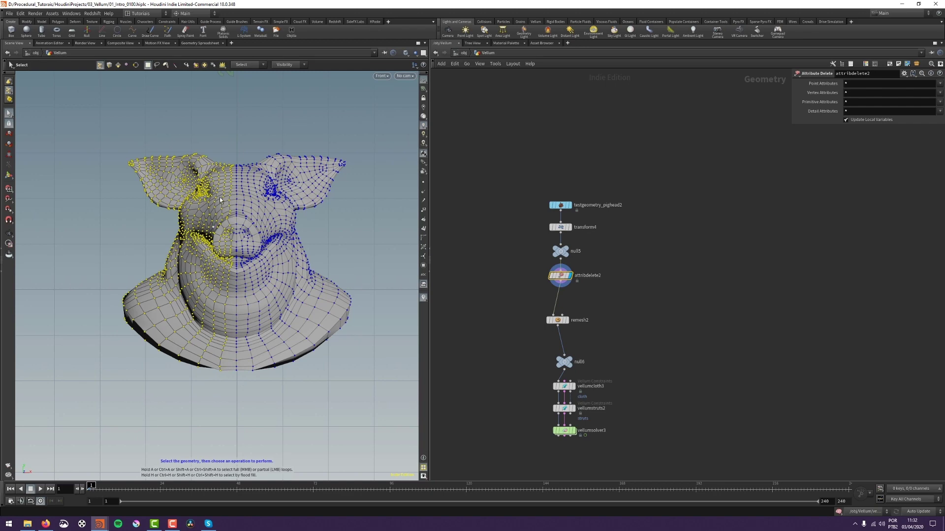
{"action": "key", "text": "Tab"}
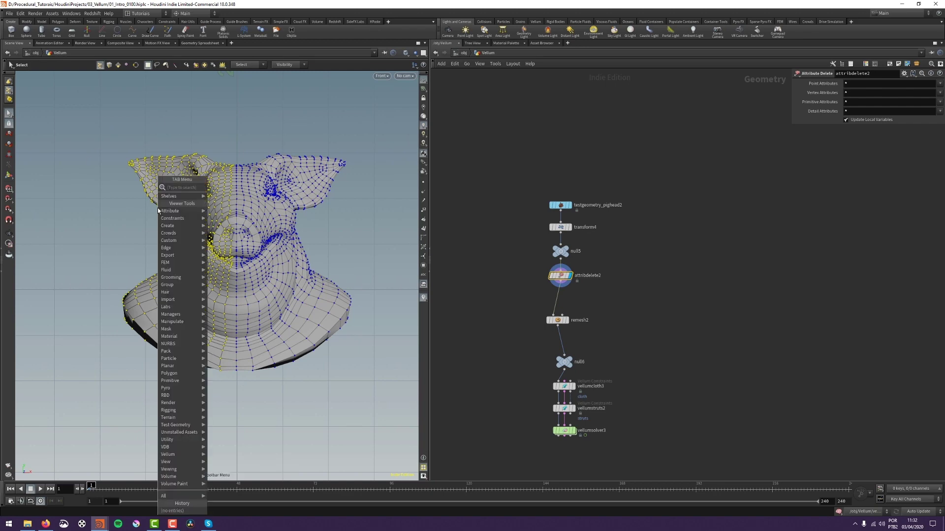
{"action": "type", "text": "atcre"}
{"action": "key", "text": "Return"}
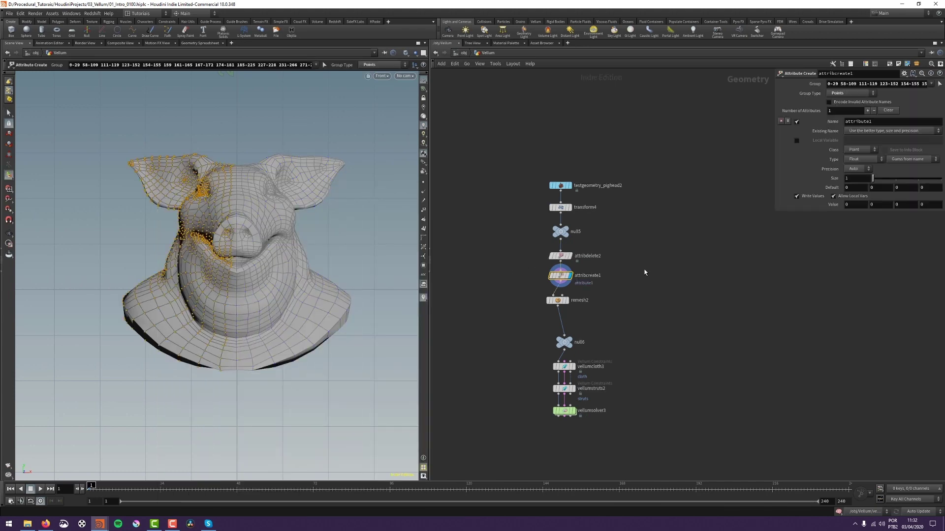
{"action": "left_click_drag", "start_coordinate": [854, 84], "coordinate": [917, 83]}
Step: Align and display remesh2, and set its Edge Lengths to Adaptive
{"action": "left_click_drag", "start_coordinate": [558, 303], "coordinate": [561, 305]}
{"action": "left_click", "coordinate": [570, 301]}
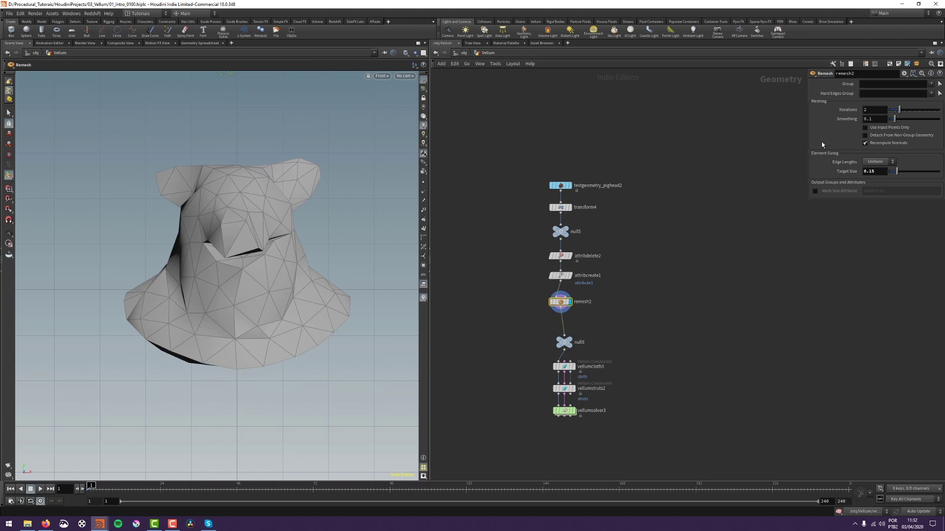
{"action": "left_click", "coordinate": [881, 162]}
{"action": "left_click", "coordinate": [874, 177]}
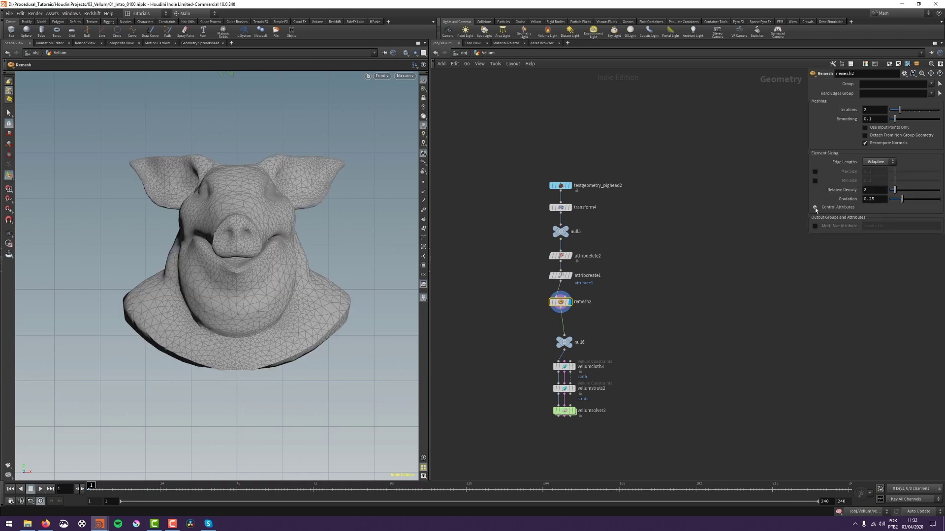
Step: Expand remesh2's Control Attributes and enable the Mesh Size Attribute targetmeshsize
{"action": "left_click", "coordinate": [815, 207]}
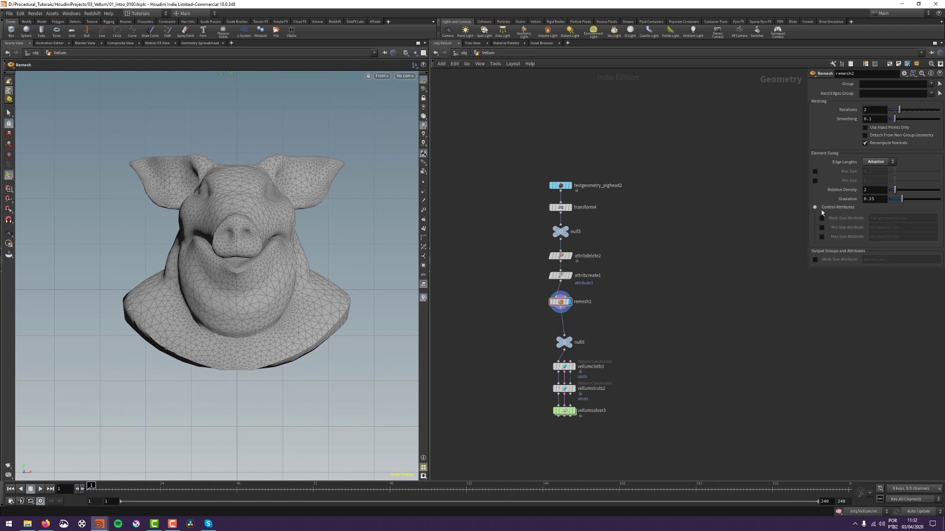
{"action": "left_click", "coordinate": [821, 218]}
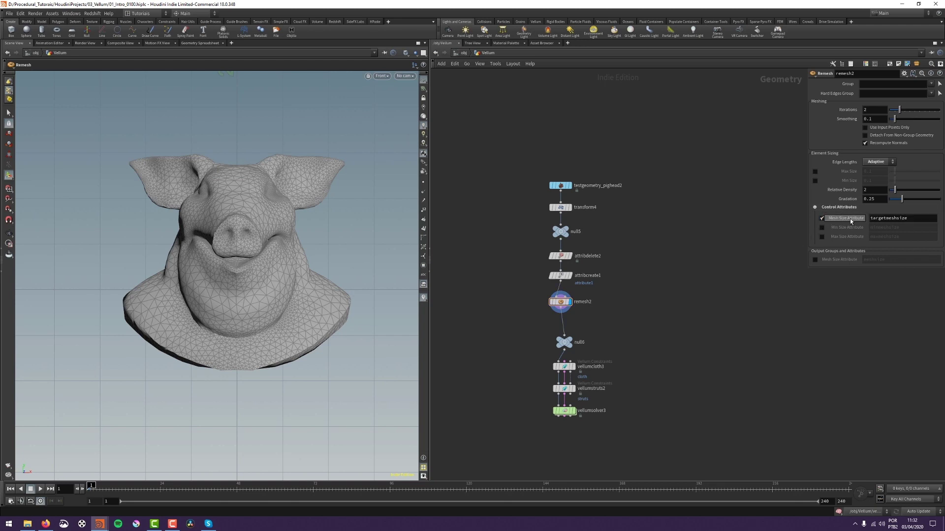
{"action": "left_click_drag", "start_coordinate": [909, 218], "coordinate": [798, 248]}
{"action": "left_click", "coordinate": [814, 376]}
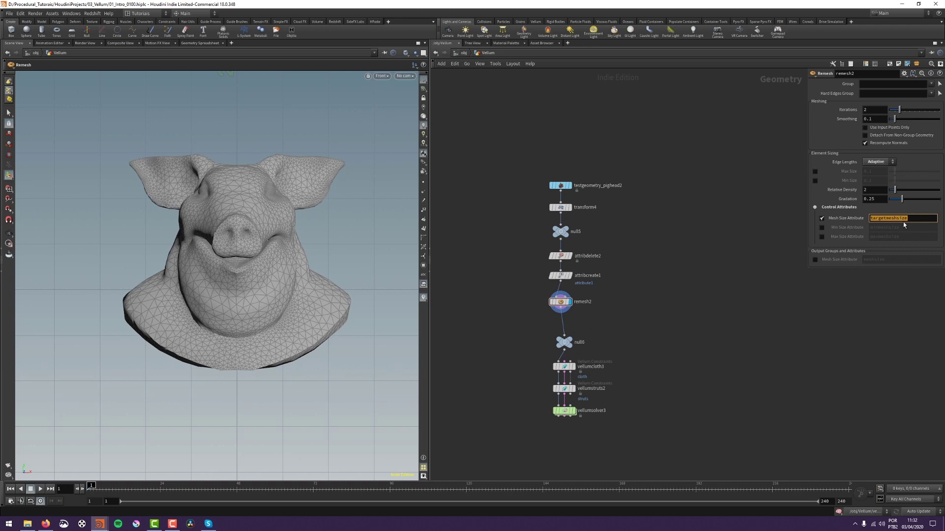
Step: Copy the targetmeshsize name from remesh2 into attribcreate1's Name and display attribcreate1
{"action": "left_click", "coordinate": [880, 282]}
{"action": "left_click_drag", "start_coordinate": [926, 219], "coordinate": [830, 244]}
{"action": "key", "text": "ctrl+c"}
{"action": "left_click_drag", "start_coordinate": [640, 273], "coordinate": [553, 287]}
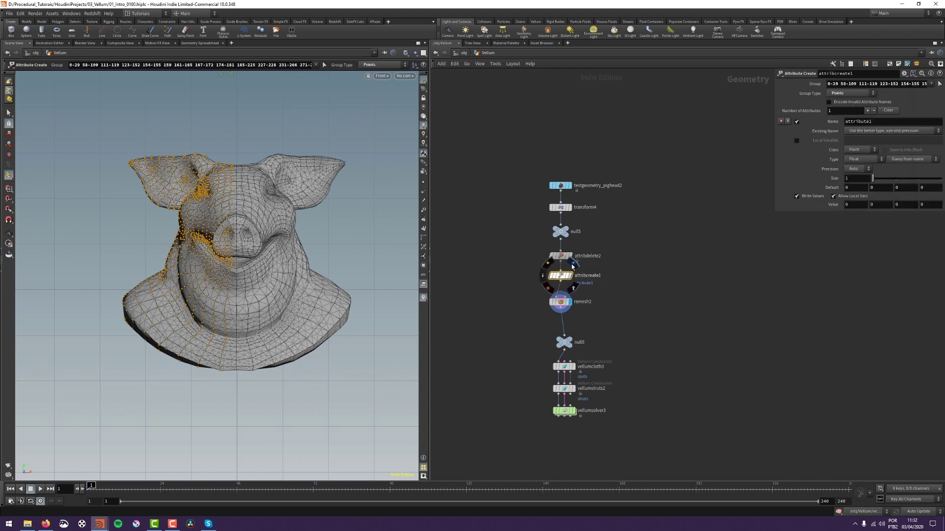
{"action": "left_click", "coordinate": [578, 275]}
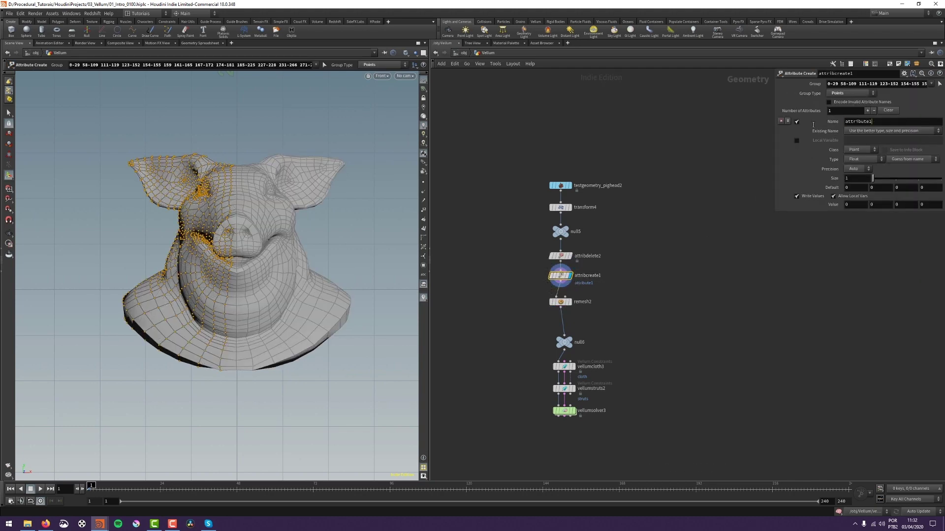
{"action": "key", "text": "ctrl+v"}
{"action": "key", "text": "Return"}
Step: Set attribcreate1's targetmeshsize Value to 0.2 and its Default to 1
{"action": "middle_click_drag", "start_coordinate": [680, 240], "coordinate": [671, 263]}
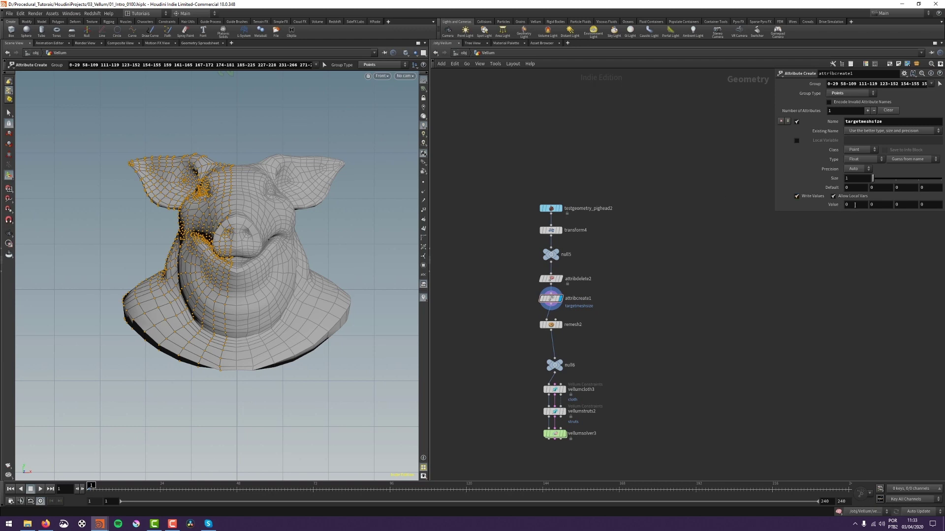
{"action": "left_click", "coordinate": [854, 205]}
{"action": "key", "text": "Return"}
{"action": "left_click_drag", "start_coordinate": [854, 189], "coordinate": [840, 190]}
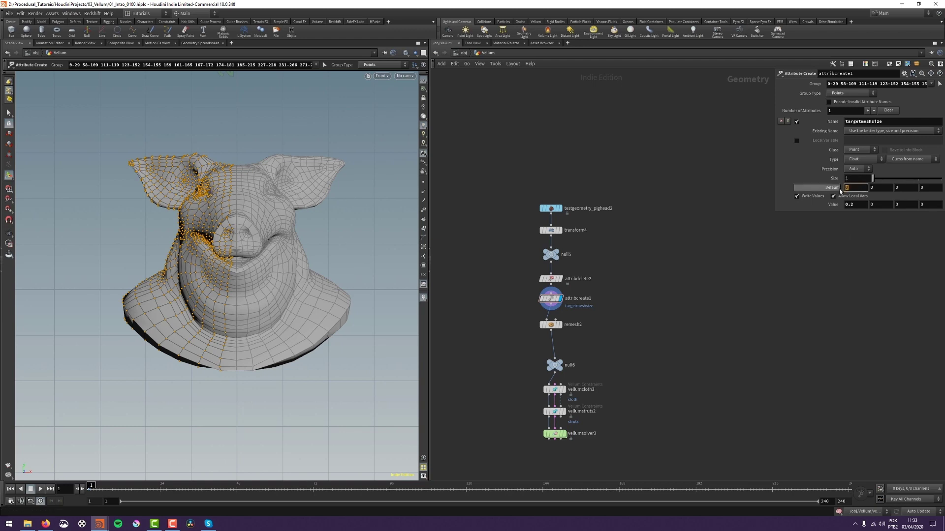
{"action": "middle_click_drag", "start_coordinate": [756, 197], "coordinate": [730, 210]}
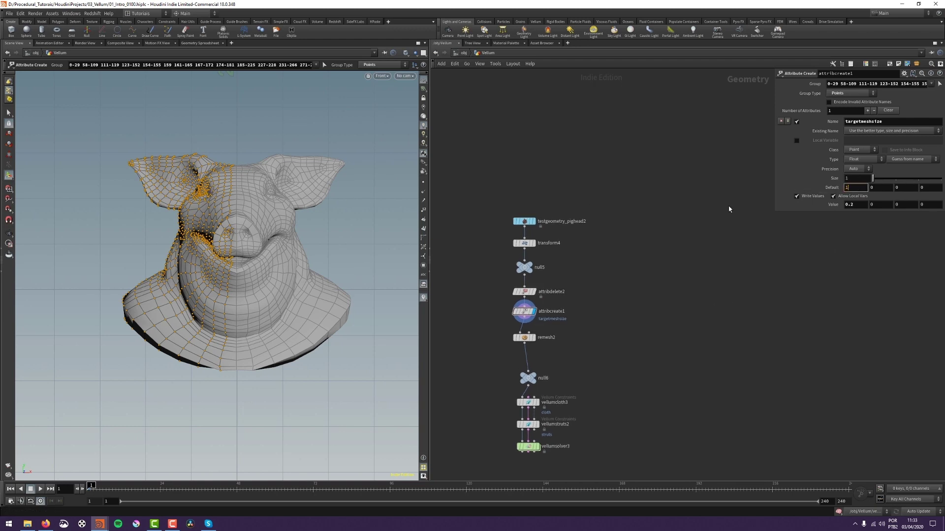
{"action": "key", "text": "Return"}
Step: Display remesh2 and examine the remeshed head up close in the front view
{"action": "left_click", "coordinate": [535, 337]}
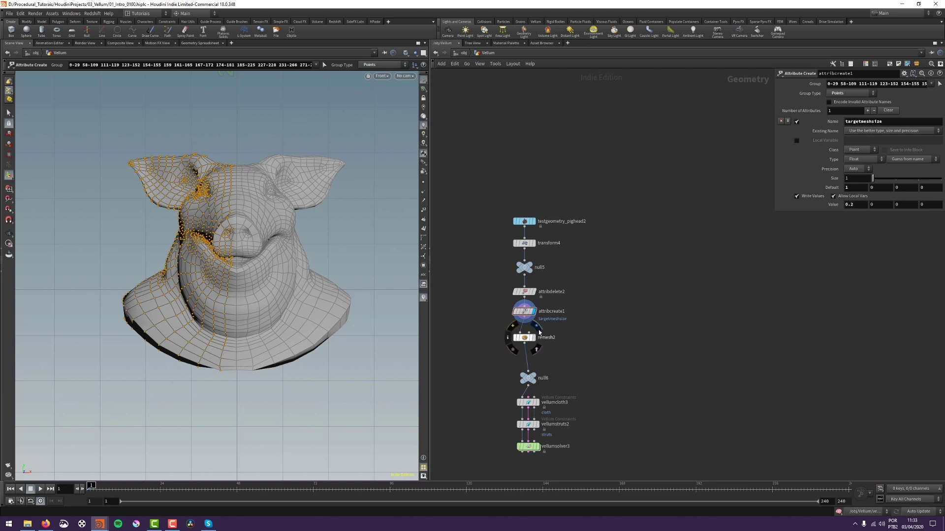
{"action": "left_click_drag", "start_coordinate": [587, 330], "coordinate": [506, 343]}
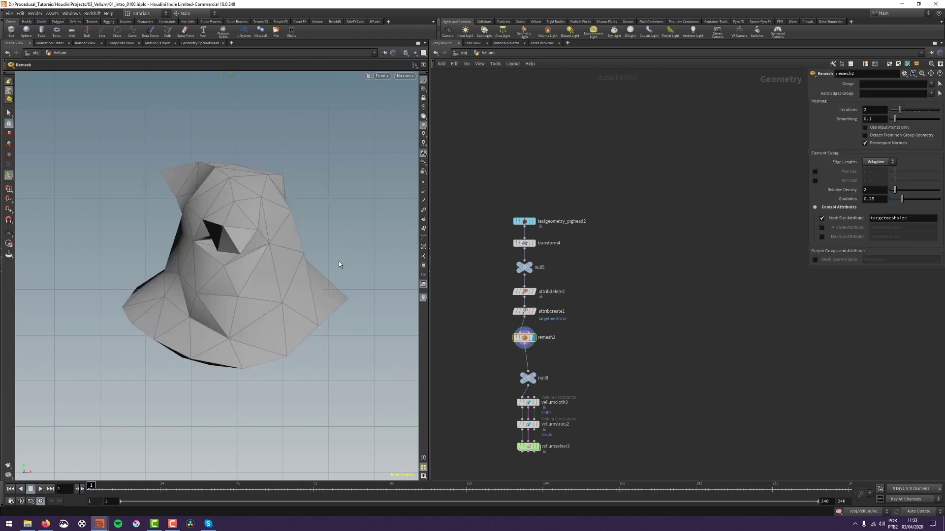
{"action": "middle_click_drag", "start_coordinate": [213, 245], "coordinate": [213, 268], "text": "alt"}
{"action": "right_click_drag", "start_coordinate": [212, 267], "coordinate": [210, 248], "text": "alt"}
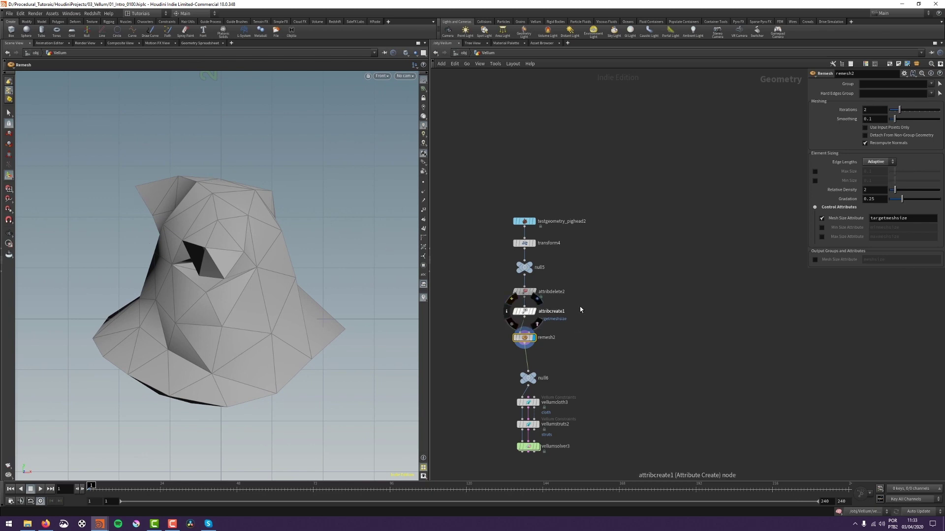
Step: Select attribcreate1, enlarge its parameter area, and try a targetmeshsize Value of 0.1 before lowering it to 0.05
{"action": "left_click_drag", "start_coordinate": [584, 303], "coordinate": [514, 321]}
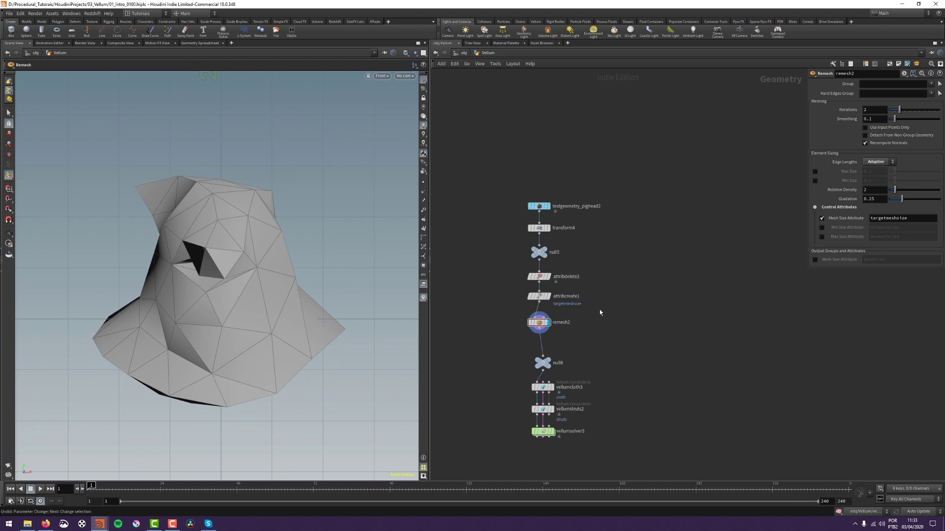
{"action": "left_click_drag", "start_coordinate": [616, 288], "coordinate": [516, 308]}
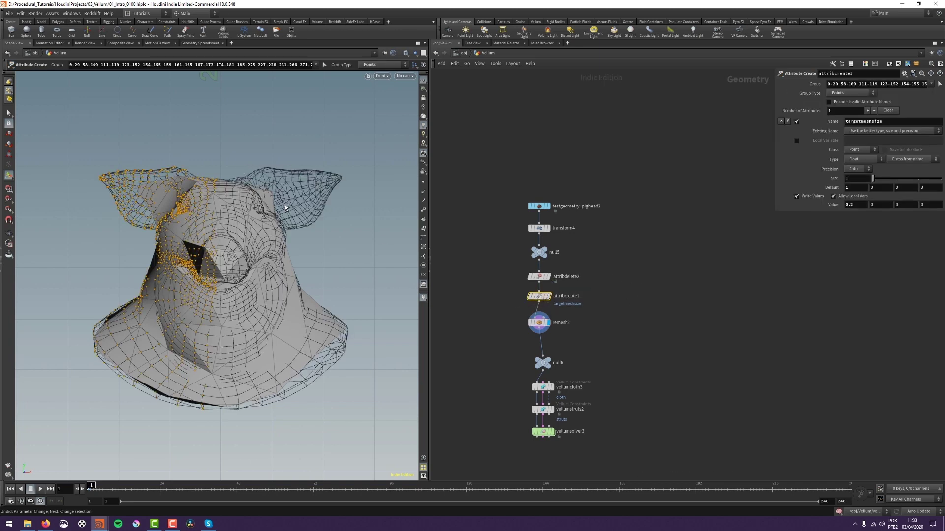
{"action": "left_click", "coordinate": [609, 298]}
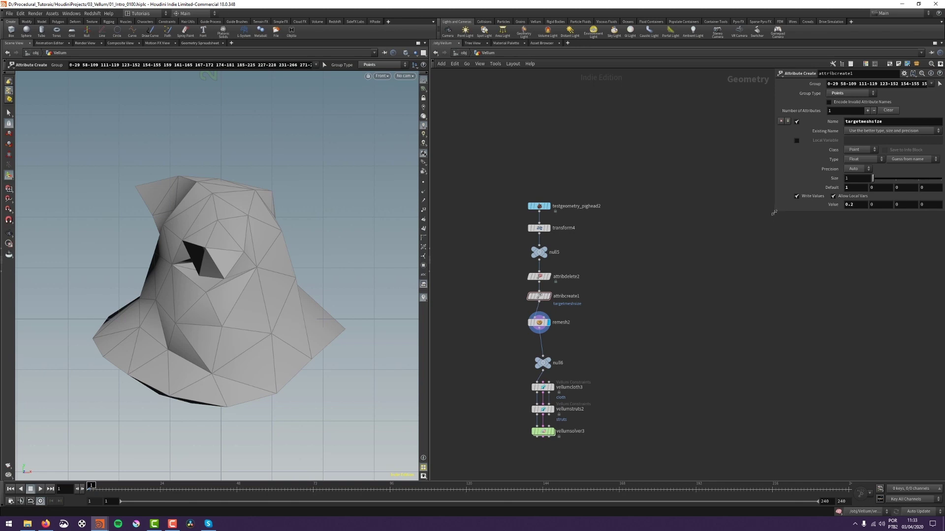
{"action": "left_click_drag", "start_coordinate": [773, 213], "coordinate": [688, 284]}
{"action": "left_click", "coordinate": [786, 207]}
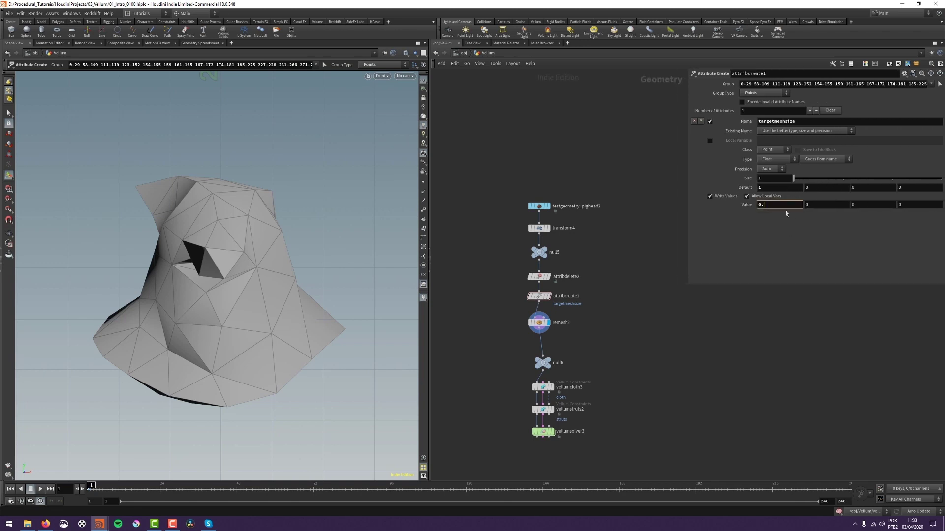
{"action": "type", "text": "1"}
{"action": "key", "text": "Return"}
{"action": "left_click", "coordinate": [785, 207]}
{"action": "key", "text": "BackSpace"}
{"action": "type", "text": "05"}
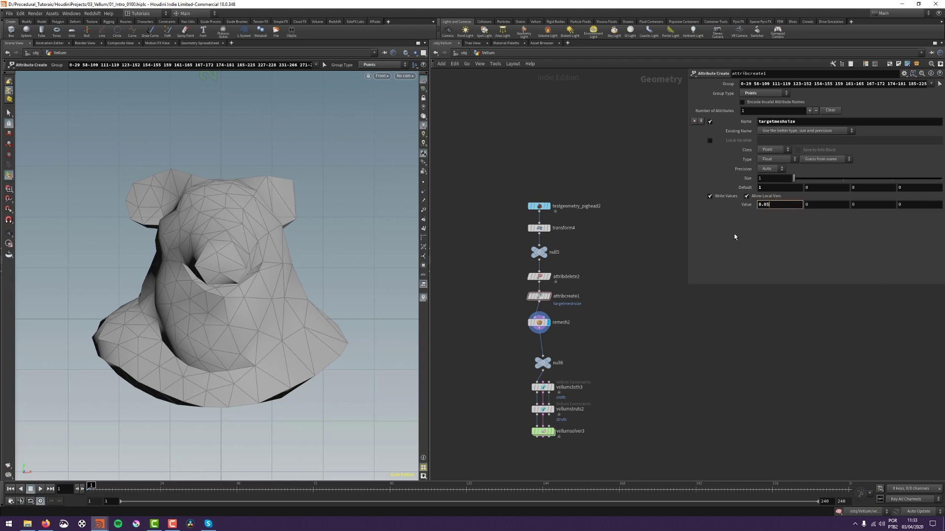
{"action": "key", "text": "Return"}
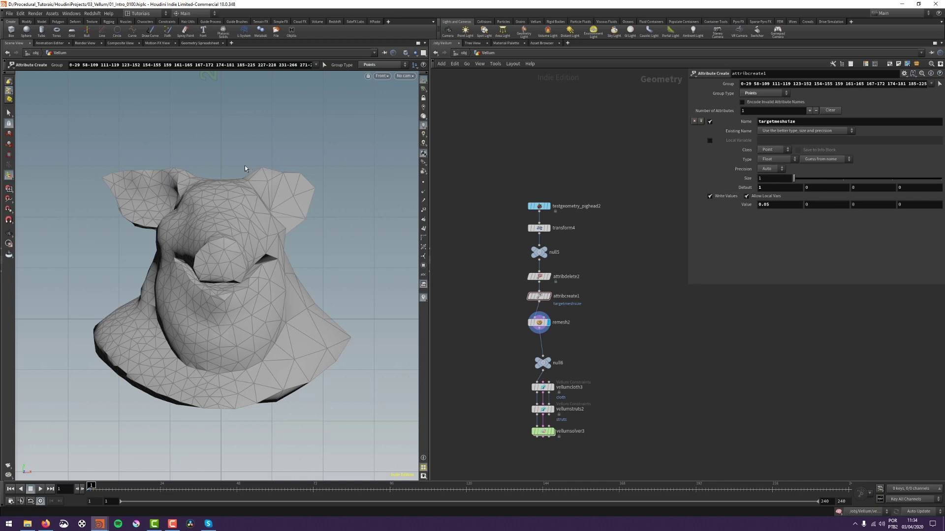
Step: Try a Default of 0.5 on attribcreate1, and settle on a Default of 0.1
{"action": "double_click", "coordinate": [773, 189]}
{"action": "type", "text": "0.8"}
{"action": "key", "text": "BackSpace"}
{"action": "type", "text": "5"}
{"action": "key", "text": "Return"}
{"action": "key", "text": "BackSpace"}
{"action": "type", "text": "1"}
{"action": "key", "text": "Return"}
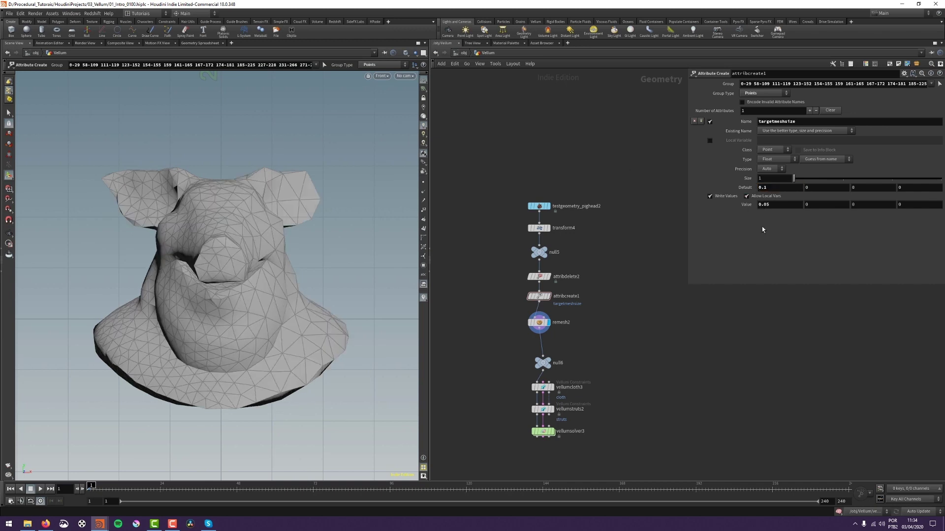
Step: Lower attribcreate1's targetmeshsize Value to 0.025
{"action": "left_click", "coordinate": [785, 207]}
{"action": "type", "text": "5"}
{"action": "key", "text": "Return"}
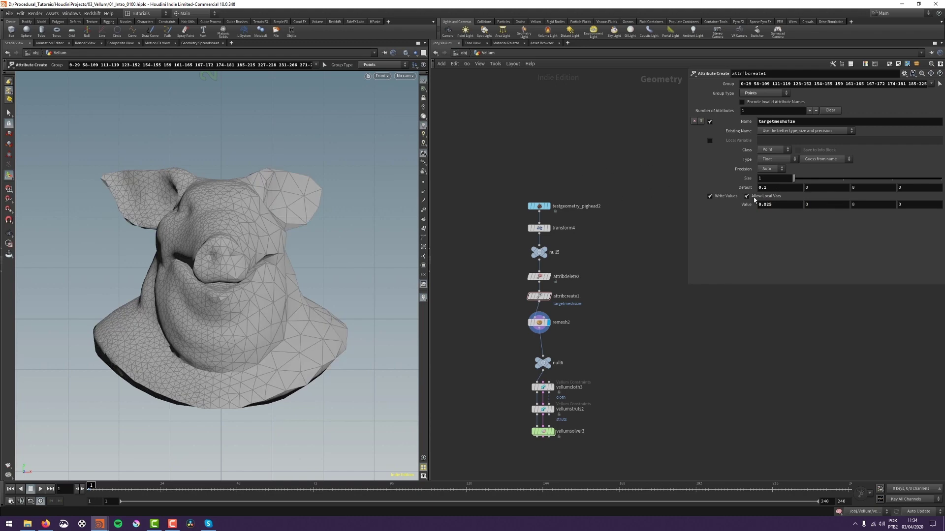
Step: Display vellumsolver3 and frame the pig head above the ground in the perspective view
{"action": "key", "text": "Escape"}
{"action": "left_click_drag", "start_coordinate": [260, 241], "coordinate": [287, 238]}
{"action": "middle_click_drag", "start_coordinate": [616, 327], "coordinate": [618, 284]}
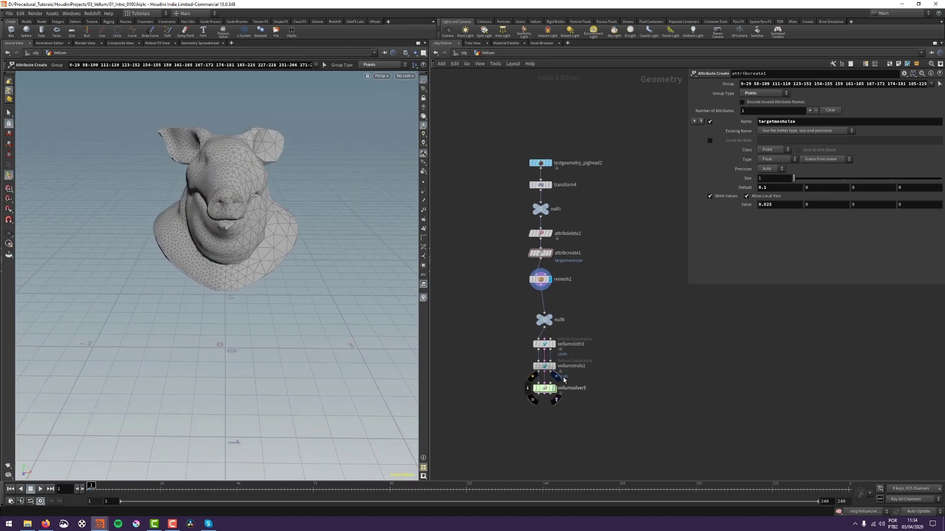
{"action": "left_click", "coordinate": [560, 377]}
{"action": "left_click_drag", "start_coordinate": [294, 231], "coordinate": [262, 285], "text": "alt"}
{"action": "middle_click_drag", "start_coordinate": [262, 285], "coordinate": [253, 228], "text": "alt"}
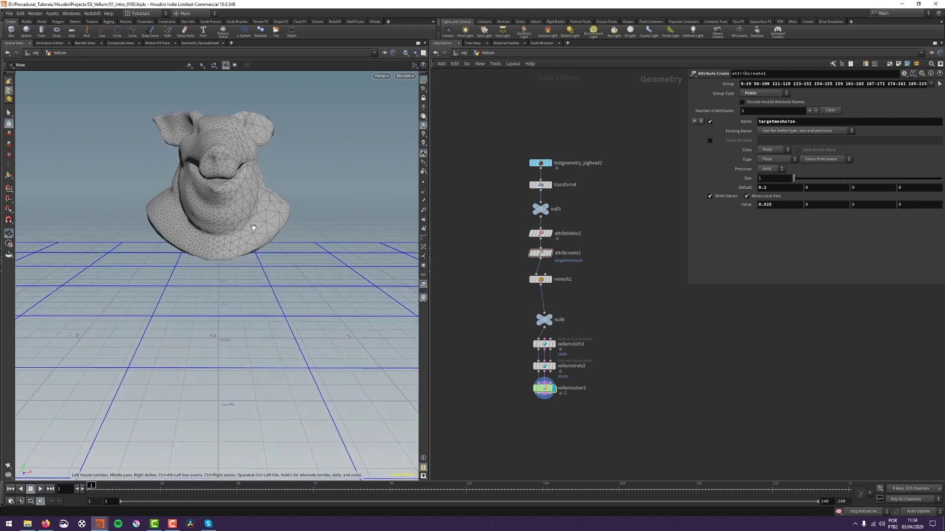
{"action": "right_click_drag", "start_coordinate": [253, 228], "coordinate": [245, 242], "text": "alt"}
Step: Play the Vellum simulation to see how the two mesh densities behave, and return to frame 1
{"action": "key", "text": "Up"}
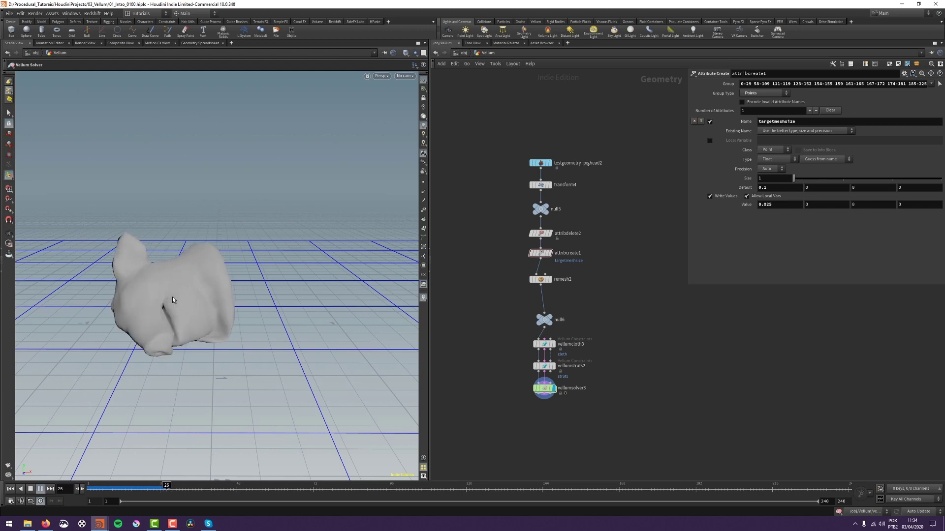
{"action": "key", "text": "ctrl+Up"}
{"action": "key", "text": "Up"}
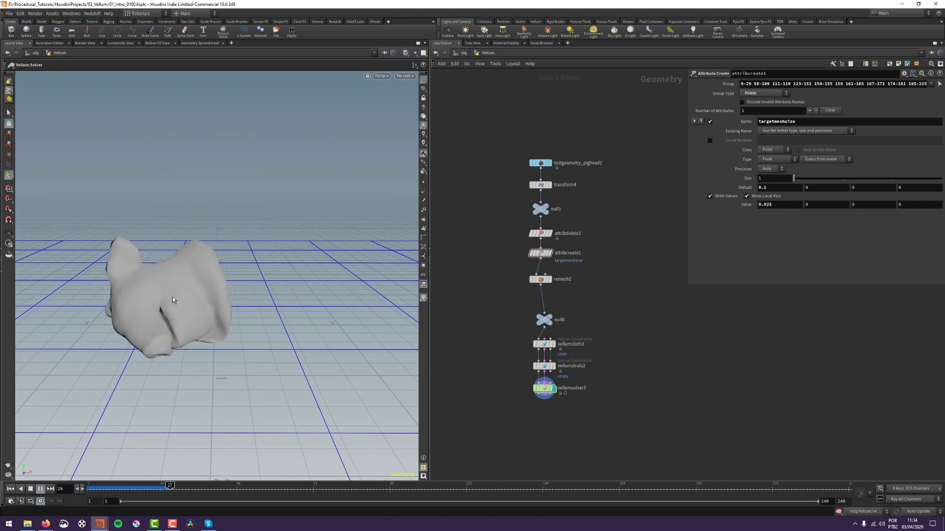
{"action": "key", "text": "ctrl+Up"}
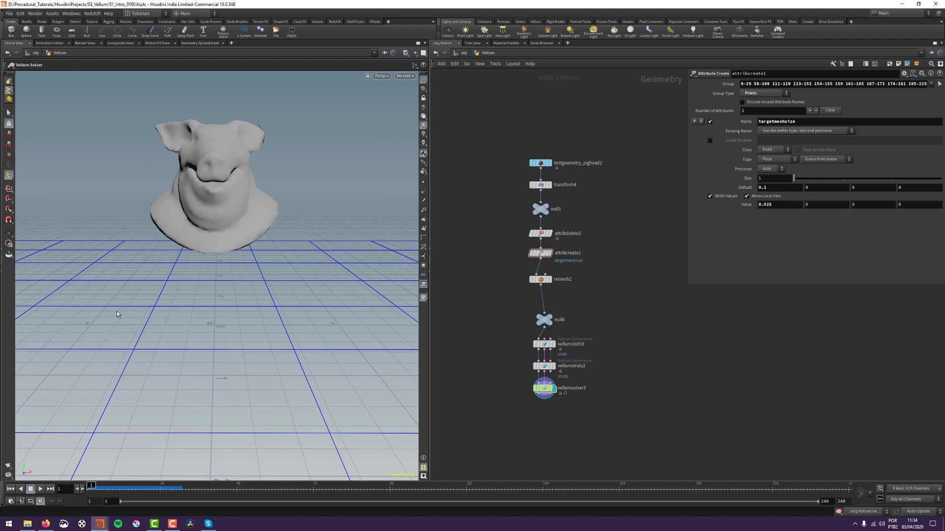
Step: Show the wireframe over the shaded pig head in the viewport
{"action": "left_click_drag", "start_coordinate": [348, 247], "coordinate": [272, 253]}
{"action": "key", "text": "shift+w"}
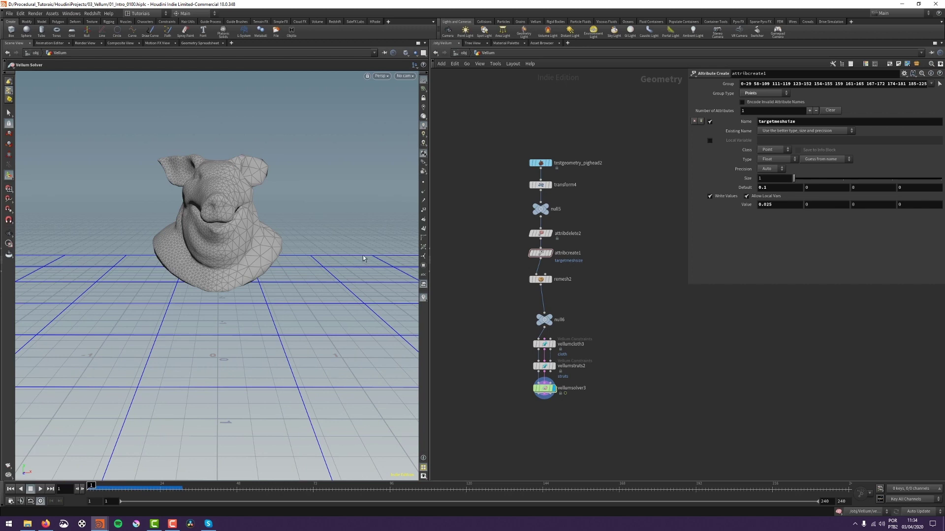
{"action": "left_click_drag", "start_coordinate": [364, 258], "coordinate": [348, 228], "text": "alt"}
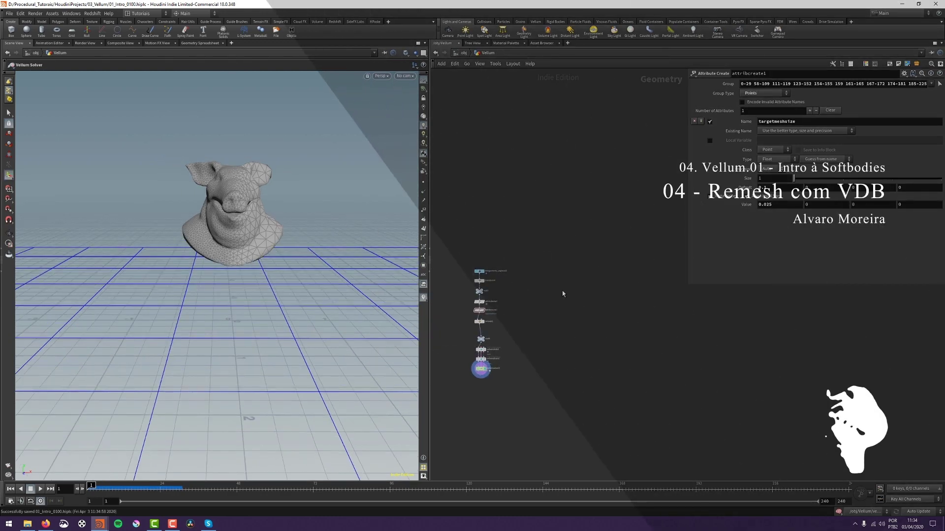
Step: Add a Test Geometry: Rubber Toy node beside the pig head network and display it
{"action": "key", "text": "Tab"}
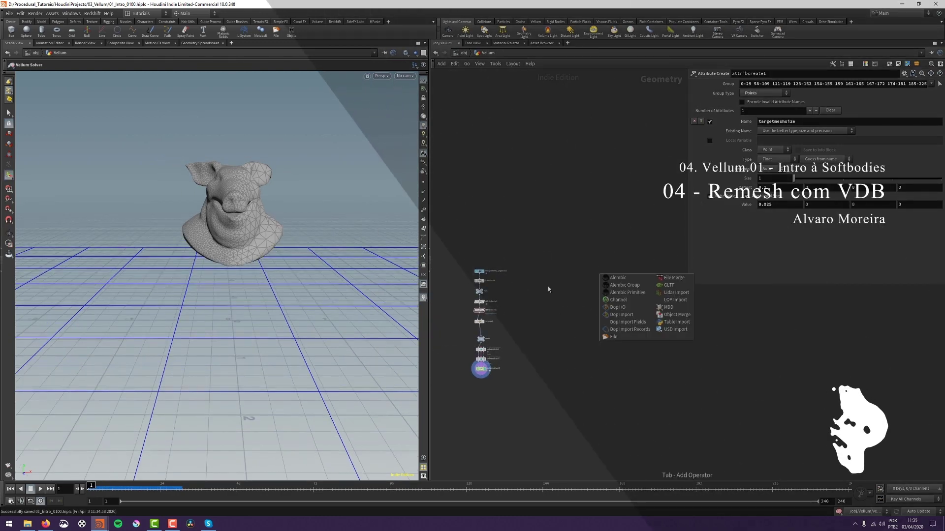
{"action": "type", "text": "rubbe"}
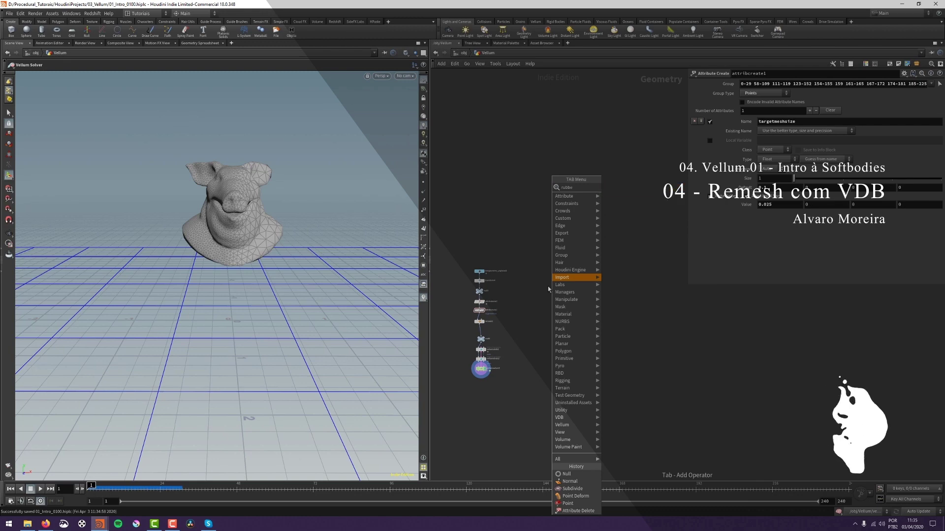
{"action": "type", "text": "r"}
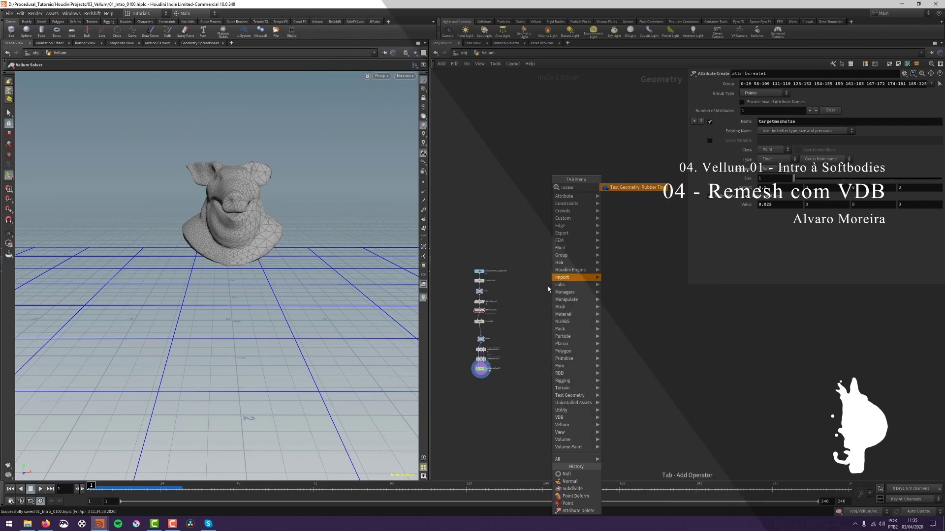
{"action": "key", "text": "Return"}
{"action": "left_click", "coordinate": [548, 289]}
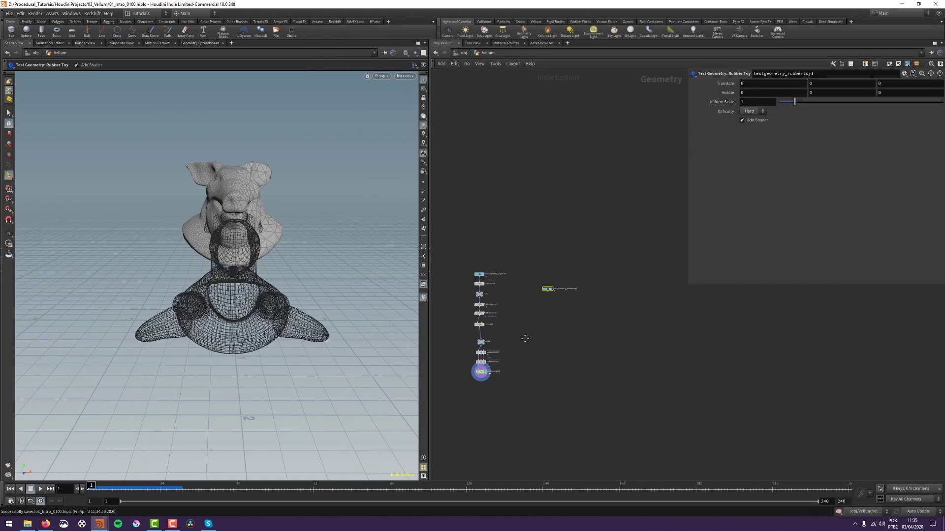
{"action": "middle_click_drag", "start_coordinate": [525, 339], "coordinate": [493, 364]}
{"action": "left_click_drag", "start_coordinate": [515, 314], "coordinate": [532, 310]}
{"action": "left_click", "coordinate": [541, 302]}
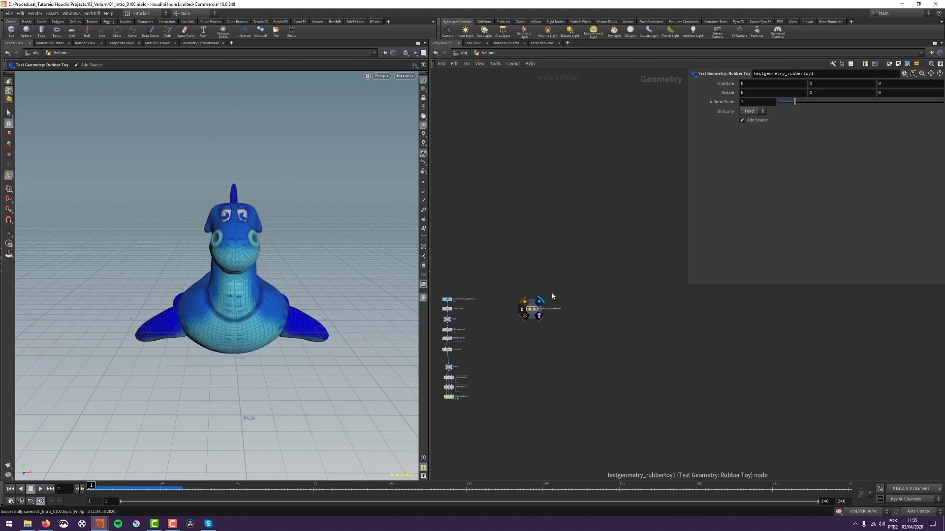
Step: Switch to primitive selection and list the rubber toy's separate pieces using 3D Connected Geometry
{"action": "key", "text": "Escape"}
{"action": "left_click_drag", "start_coordinate": [312, 267], "coordinate": [289, 267]}
{"action": "key", "text": "s"}
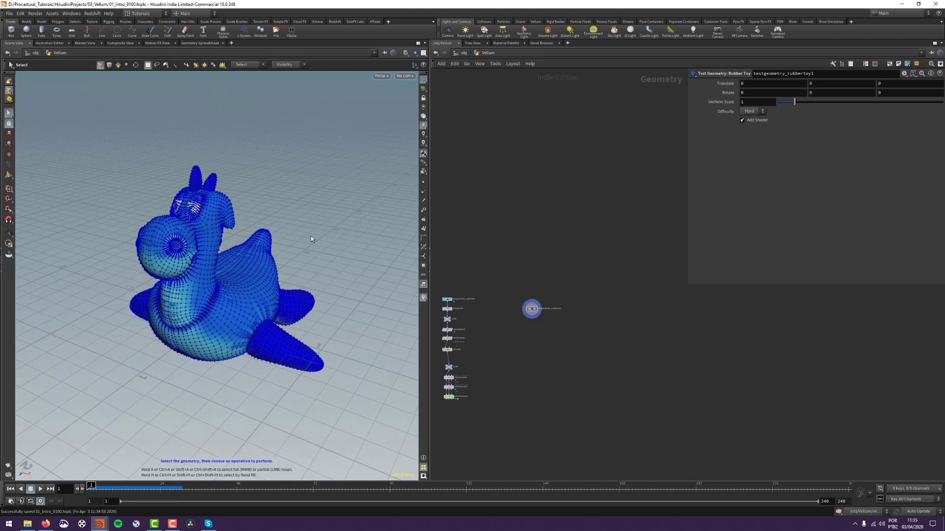
{"action": "key", "text": "Escape"}
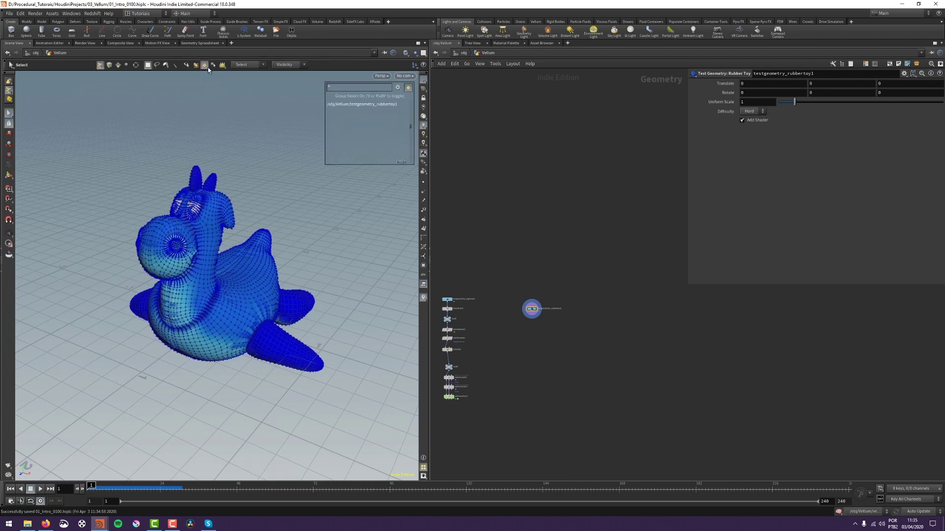
{"action": "key", "text": "s"}
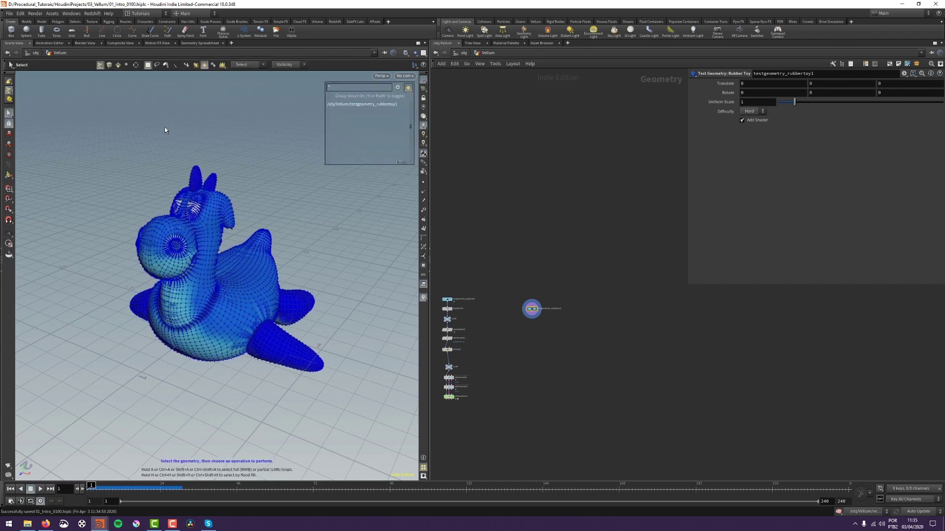
{"action": "left_click", "coordinate": [118, 66]}
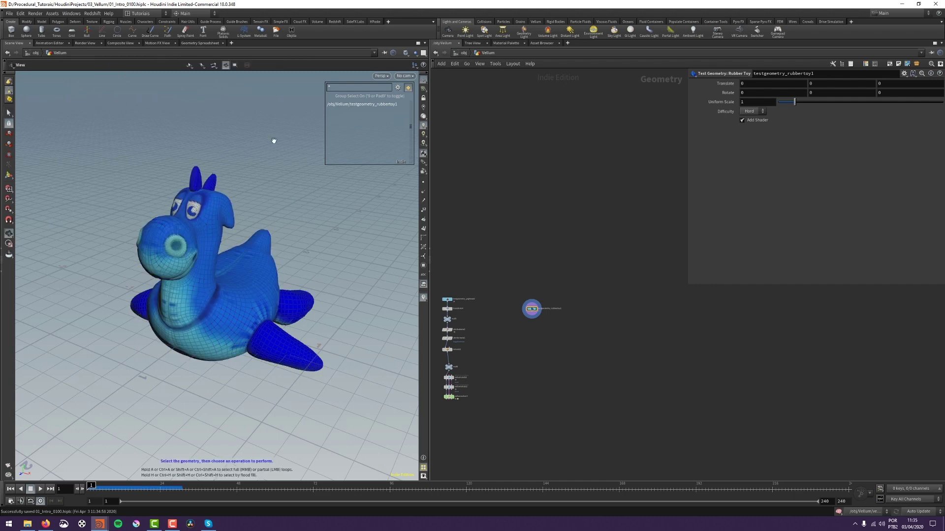
{"action": "left_click_drag", "start_coordinate": [272, 141], "coordinate": [240, 92], "text": "alt"}
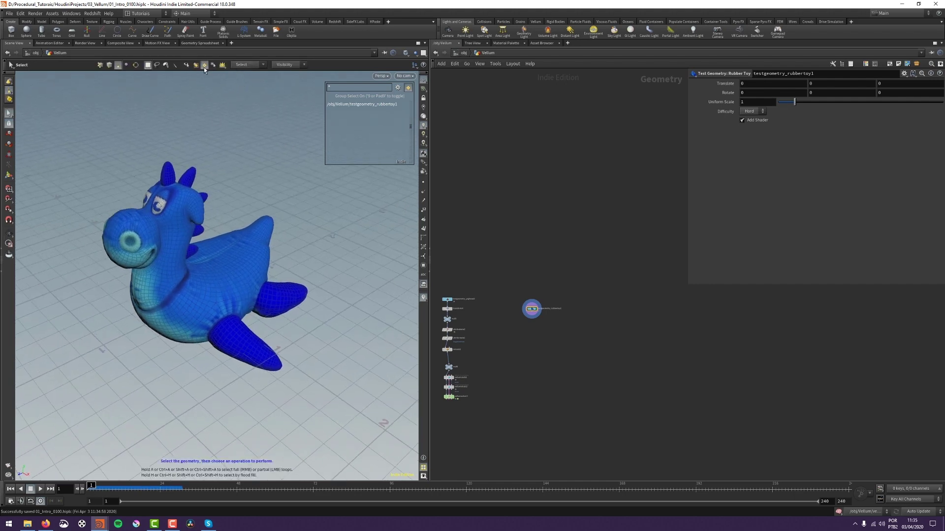
{"action": "left_click", "coordinate": [244, 65]}
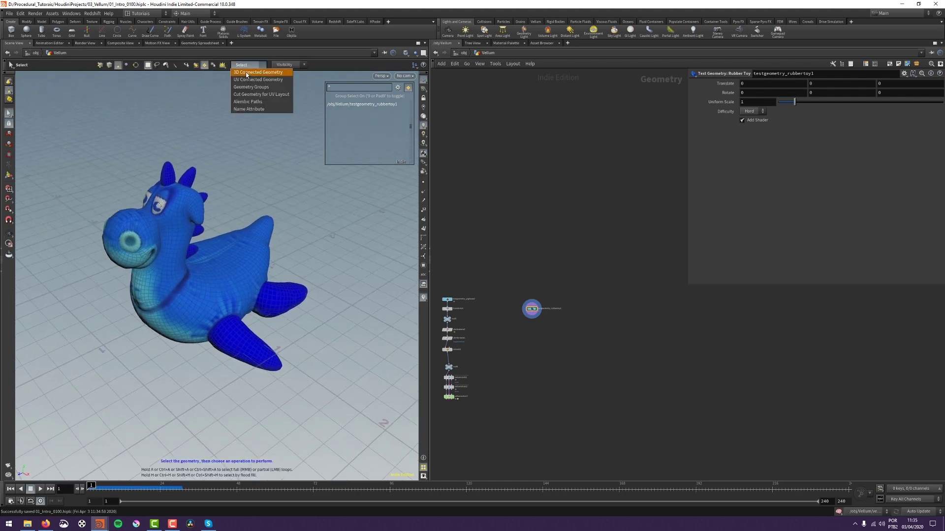
{"action": "left_click", "coordinate": [246, 73]}
{"action": "left_click_drag", "start_coordinate": [273, 177], "coordinate": [258, 158], "text": "alt"}
{"action": "right_click_drag", "start_coordinate": [257, 158], "coordinate": [277, 131], "text": "alt"}
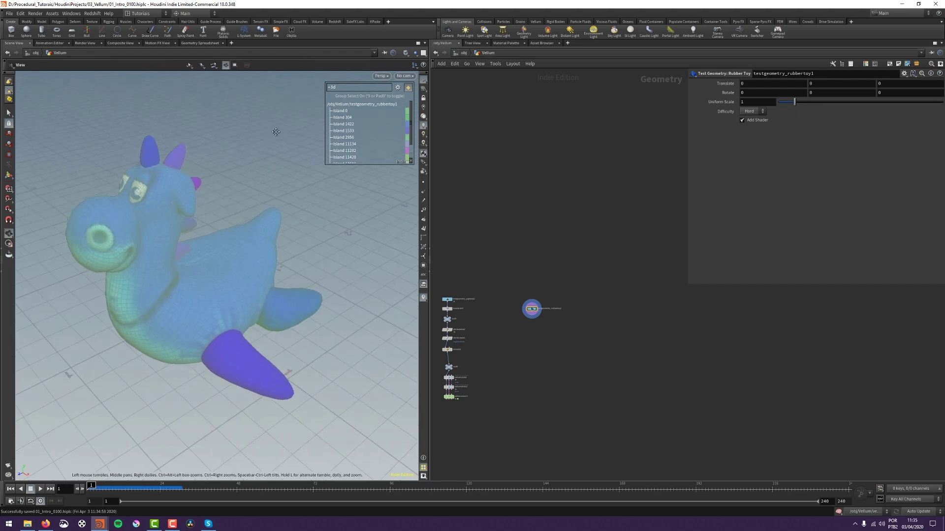
{"action": "left_click_drag", "start_coordinate": [276, 131], "coordinate": [261, 149], "text": "alt"}
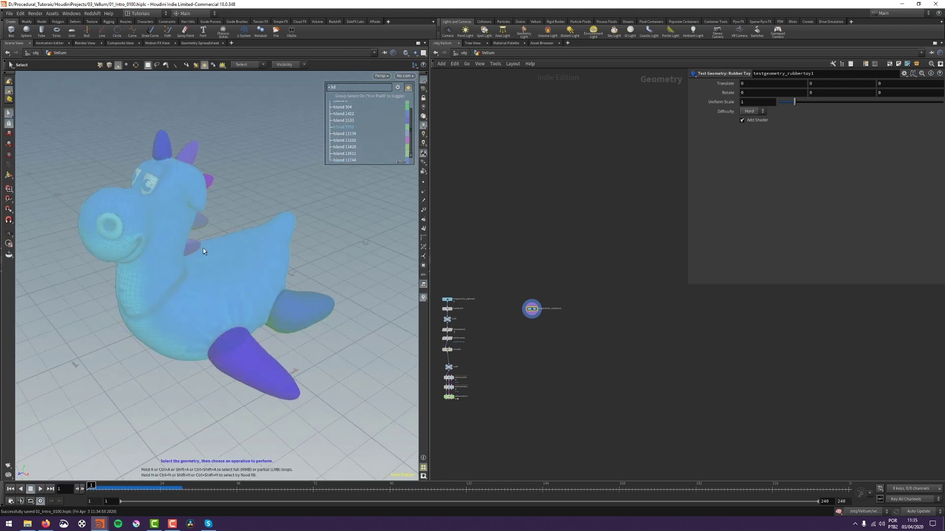
Step: Examine up close, without the wireframe, how the spikes along the rubber toy's back intersect its body
{"action": "key", "text": "Escape"}
{"action": "left_click_drag", "start_coordinate": [214, 229], "coordinate": [110, 285]}
{"action": "key", "text": "s"}
{"action": "key", "text": "Escape"}
{"action": "scroll", "coordinate": [245, 218], "scroll_direction": "up", "scroll_amount": 5}
{"action": "scroll", "coordinate": [245, 218], "scroll_direction": "down", "scroll_amount": 2}
{"action": "scroll", "coordinate": [144, 249], "scroll_direction": "up", "scroll_amount": 5}
{"action": "left_click_drag", "start_coordinate": [144, 249], "coordinate": [220, 255]}
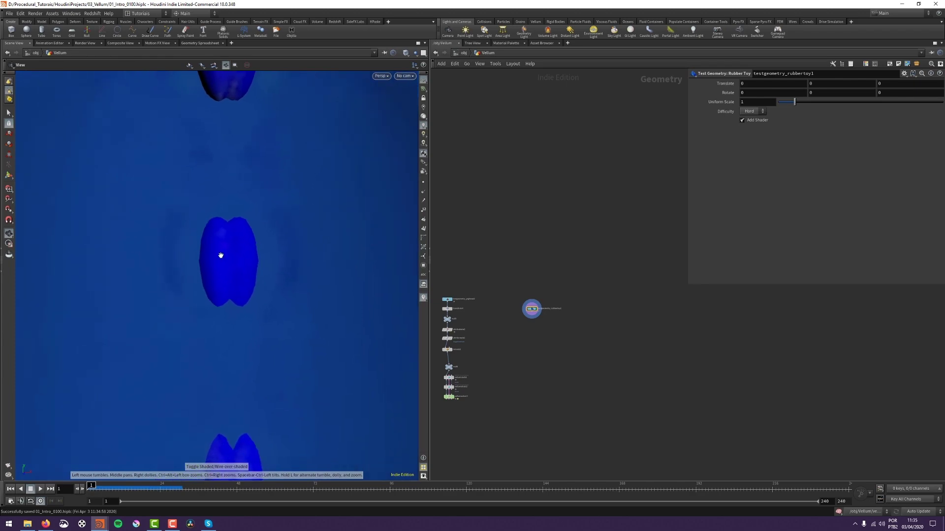
Step: Check the middle back spike as its own connected piece, and look over the whole rubber toy from a distance
{"action": "key", "text": "s"}
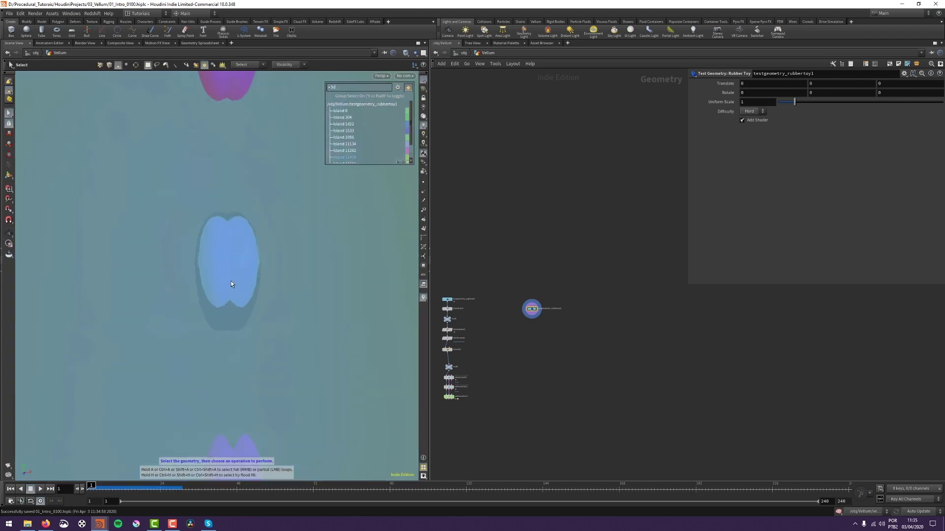
{"action": "key", "text": "Escape"}
{"action": "scroll", "coordinate": [206, 310], "scroll_direction": "down", "scroll_amount": 6}
{"action": "left_click_drag", "start_coordinate": [300, 263], "coordinate": [51, 291]}
{"action": "scroll", "coordinate": [52, 291], "scroll_direction": "down", "scroll_amount": 3}
{"action": "left_click_drag", "start_coordinate": [167, 272], "coordinate": [320, 160]}
{"action": "scroll", "coordinate": [317, 165], "scroll_direction": "down", "scroll_amount": 5}
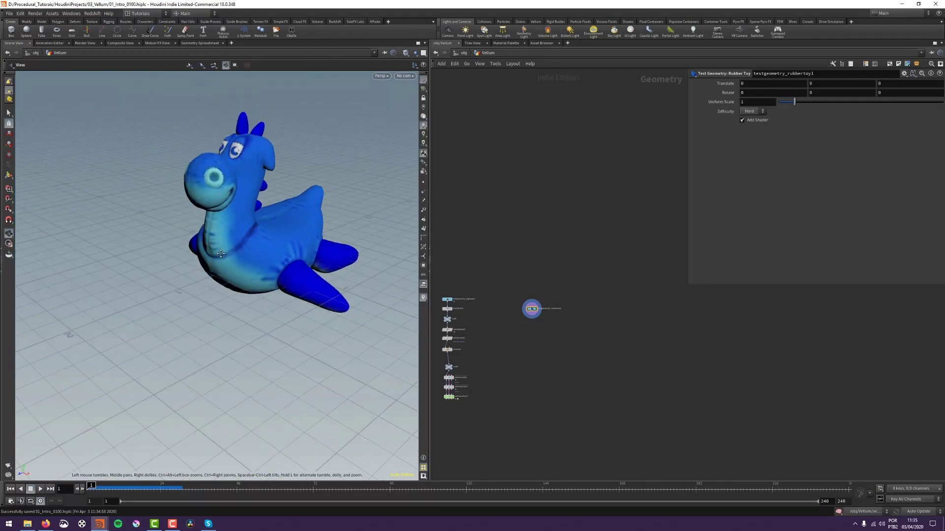
{"action": "middle_click_drag", "start_coordinate": [220, 254], "coordinate": [180, 301]}
{"action": "left_click_drag", "start_coordinate": [197, 281], "coordinate": [243, 266]}
Step: Add a Null node below the rubber toy test geometry and display it
{"action": "middle_click_drag", "start_coordinate": [512, 315], "coordinate": [559, 273]}
{"action": "right_click_drag", "start_coordinate": [541, 308], "coordinate": [510, 304]}
{"action": "middle_click_drag", "start_coordinate": [607, 263], "coordinate": [541, 275]}
{"action": "right_click_drag", "start_coordinate": [541, 275], "coordinate": [515, 278]}
{"action": "mouse_move", "coordinate": [514, 278]}
{"action": "middle_mouse_down"}
{"action": "mouse_move", "coordinate": [559, 265]}
{"action": "mouse_move", "coordinate": [654, 266]}
{"action": "mouse_move", "coordinate": [501, 288]}
{"action": "middle_mouse_up"}
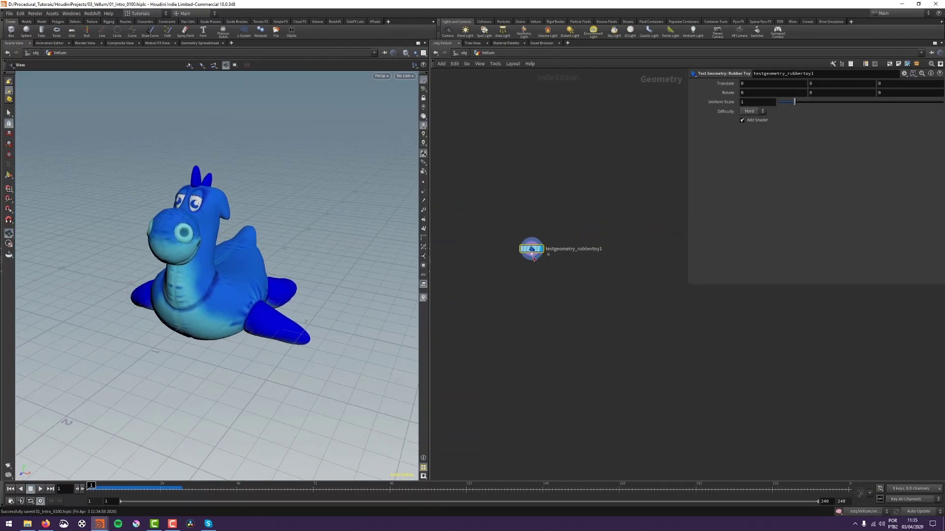
{"action": "key", "text": "Tab"}
{"action": "mouse_move", "coordinate": [550, 277]}
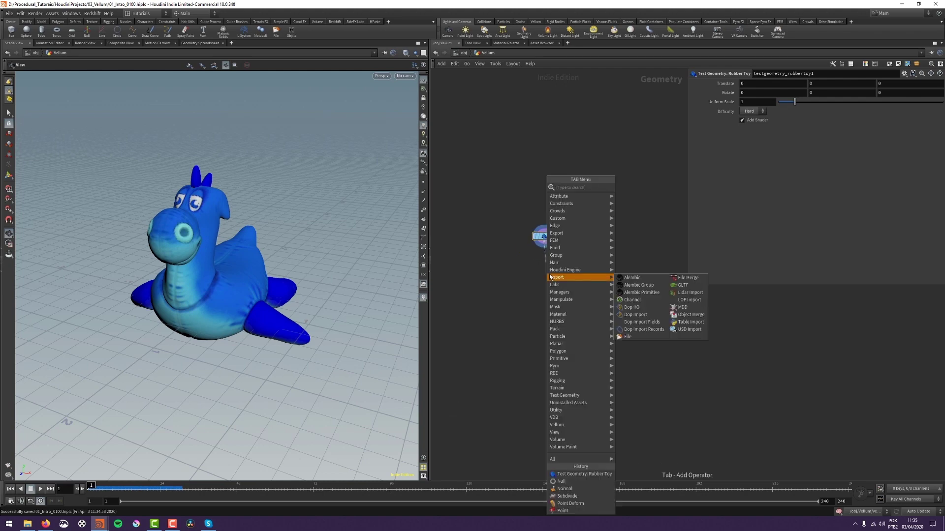
{"action": "type", "text": "velu"}
{"action": "key", "text": "BackSpace"}
{"action": "key", "text": "BackSpace"}
{"action": "key", "text": "BackSpace"}
{"action": "key", "text": "BackSpace"}
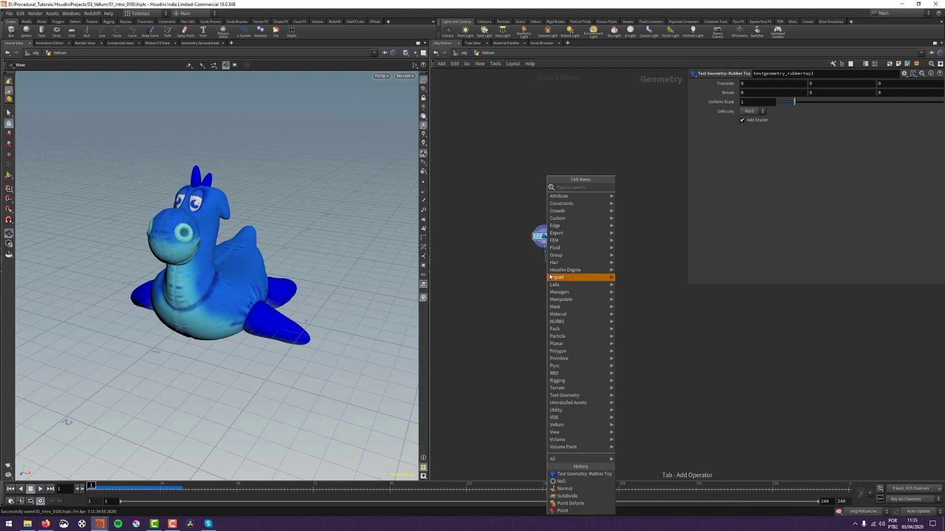
{"action": "type", "text": "nu"}
{"action": "key", "text": "Return"}
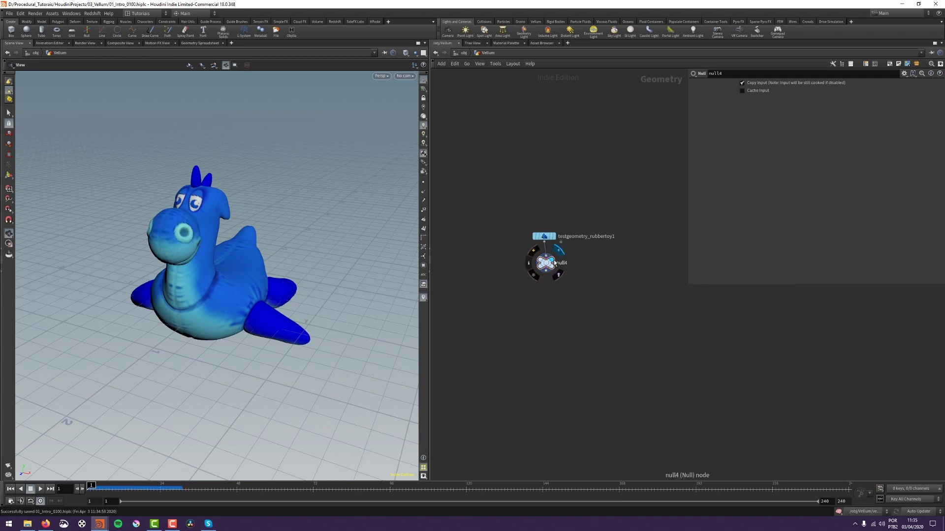
{"action": "left_click_drag", "start_coordinate": [547, 264], "coordinate": [540, 271]}
{"action": "left_click", "coordinate": [555, 279]}
{"action": "mouse_move", "coordinate": [555, 289]}
{"action": "middle_mouse_down"}
{"action": "mouse_move", "coordinate": [559, 275]}
{"action": "mouse_move", "coordinate": [540, 277]}
{"action": "middle_mouse_up"}
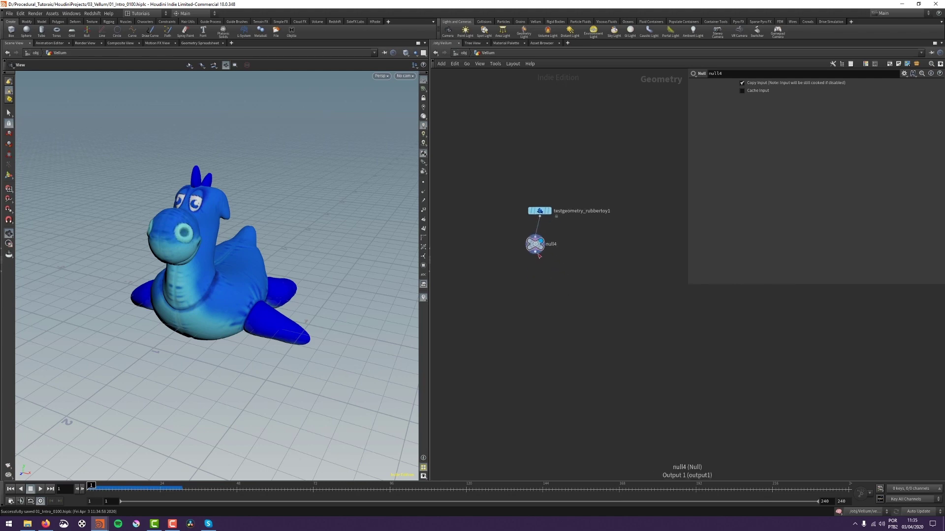
Step: Branch a Remesh node off the rubber toy's Null and view its output on the model
{"action": "left_click_drag", "start_coordinate": [538, 255], "coordinate": [596, 279]}
{"action": "type", "text": "reme"}
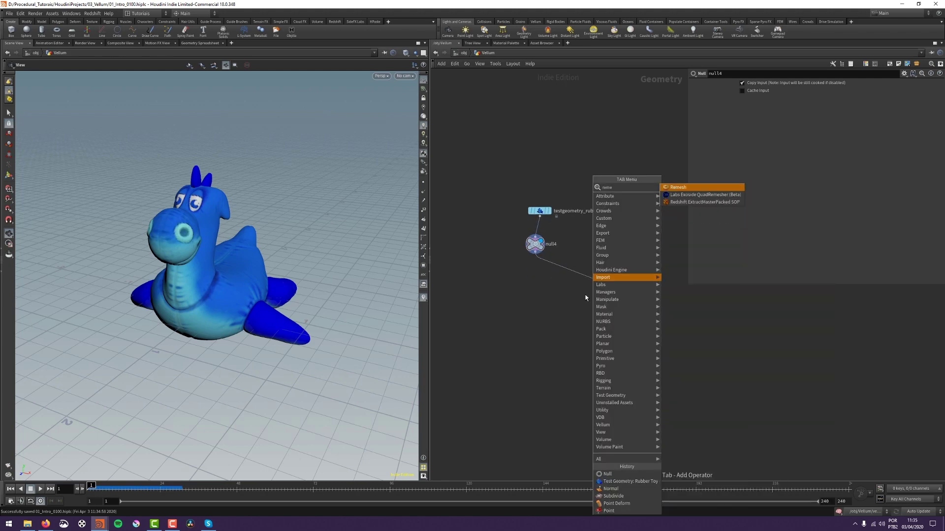
{"action": "key", "text": "Return"}
{"action": "left_click_drag", "start_coordinate": [310, 217], "coordinate": [266, 256]}
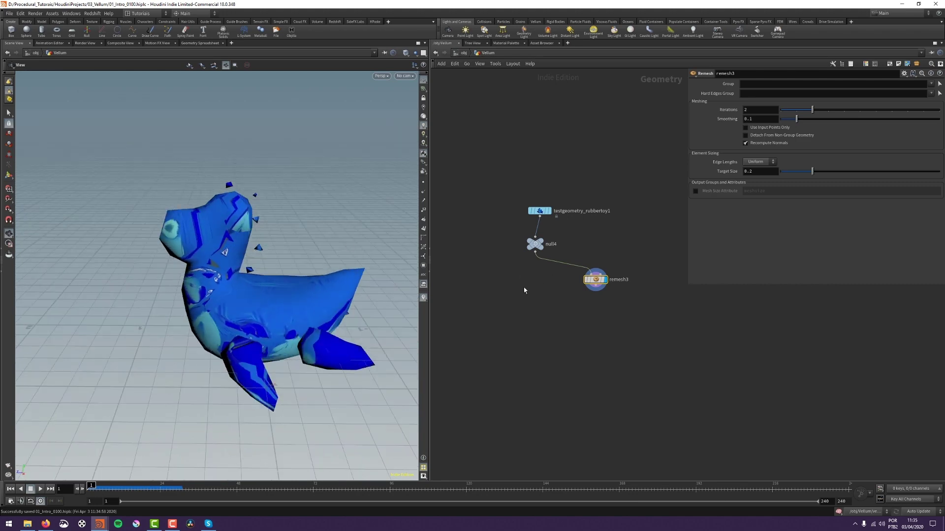
Step: Insert an Attribute Delete node on the wire between the Null and the Remesh node
{"action": "key", "text": "Tab"}
{"action": "type", "text": "a"}
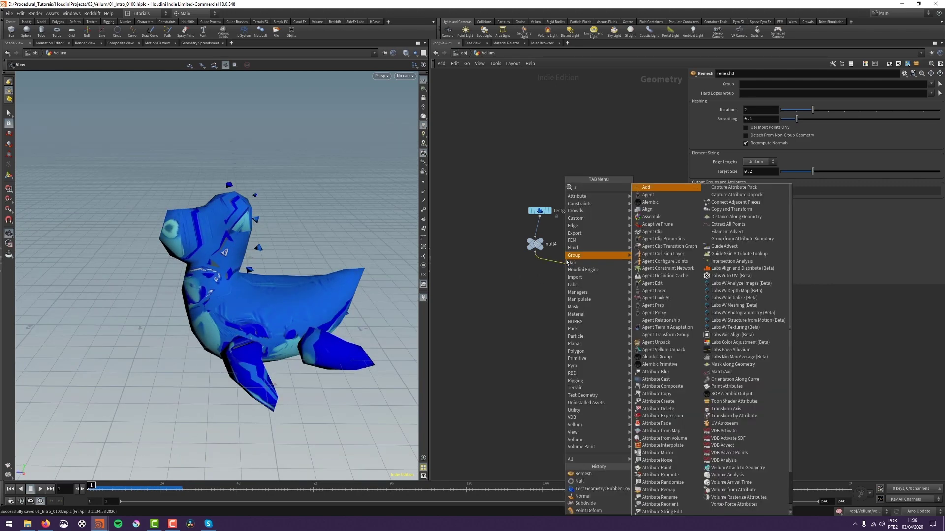
{"action": "type", "text": "te"}
{"action": "key", "text": "BackSpace"}
{"action": "type", "text": "de"}
{"action": "key", "text": "Return"}
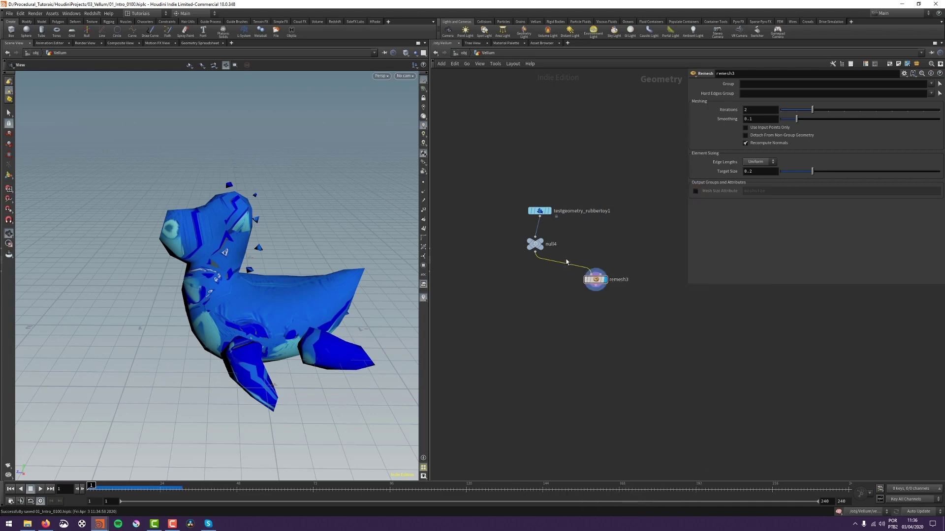
Step: Delete all point, vertex, primitive and detail attributes by entering * for each class in the Attribute Delete node
{"action": "left_click", "coordinate": [767, 82]}
{"action": "type", "text": "*"}
{"action": "key", "text": "Tab"}
{"action": "type", "text": "*"}
{"action": "key", "text": "Tab"}
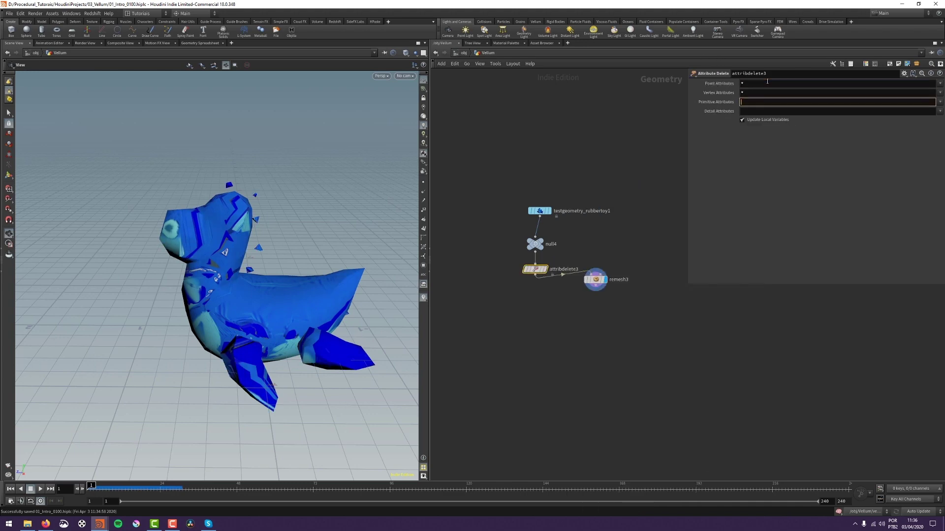
{"action": "type", "text": "*"}
{"action": "key", "text": "Tab"}
{"action": "type", "text": "*"}
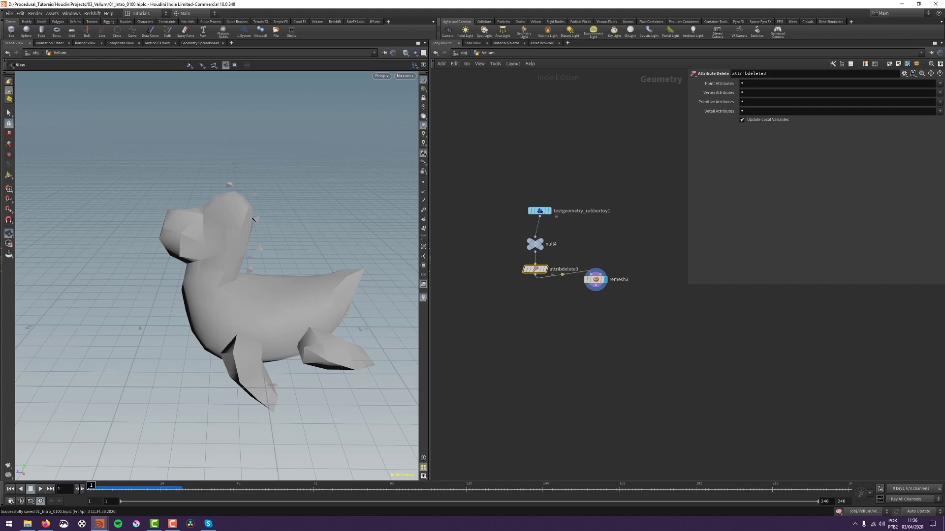
{"action": "left_click", "coordinate": [940, 102]}
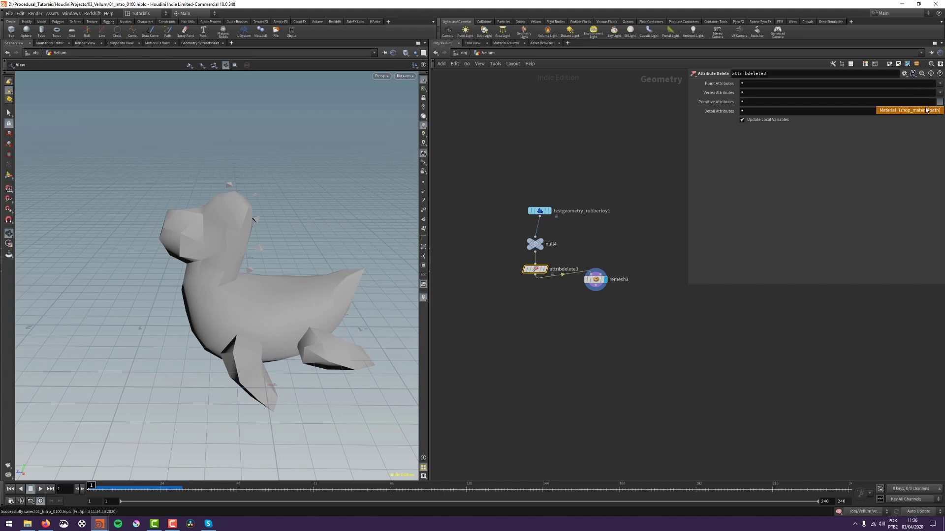
{"action": "left_click", "coordinate": [671, 390]}
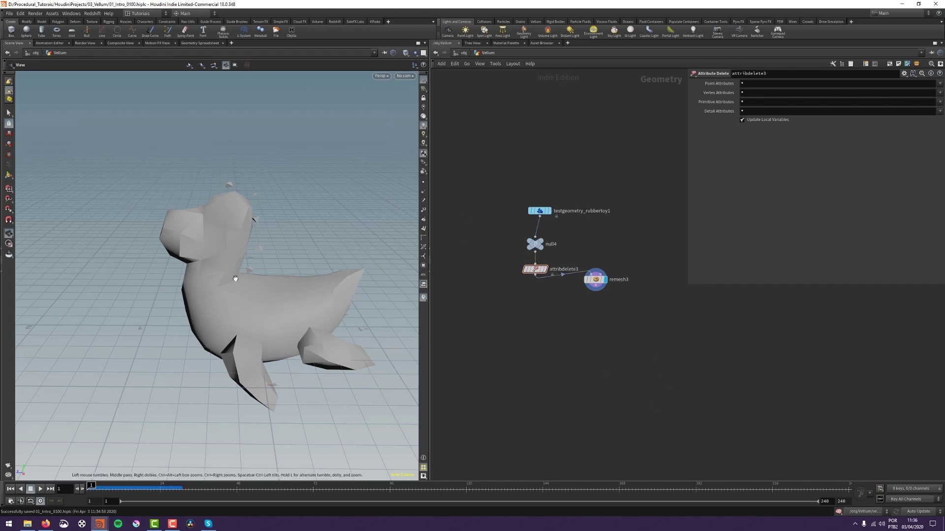
Step: Show the wireframe over the shaded remeshed toy and inspect the triangles and floating spikes up close
{"action": "scroll", "coordinate": [235, 278], "scroll_direction": "up", "scroll_amount": 6}
{"action": "key", "text": "shift+w"}
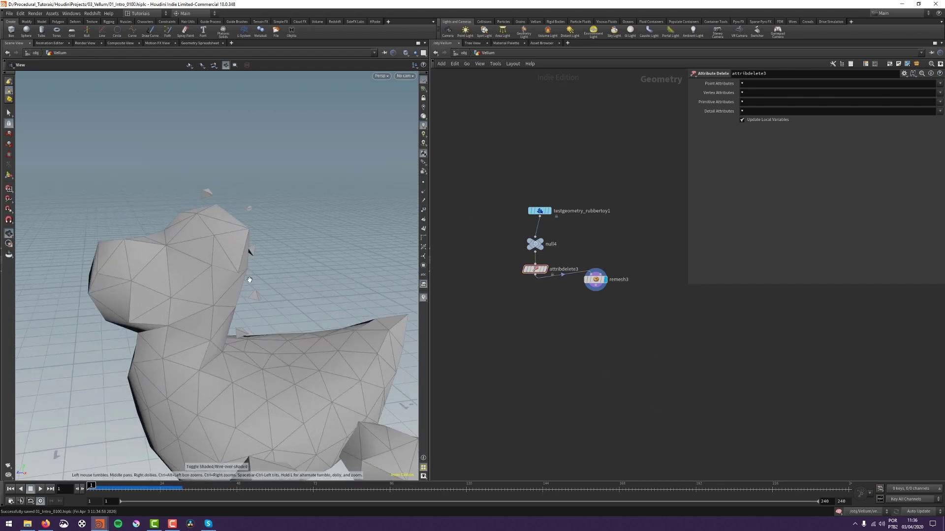
{"action": "left_click_drag", "start_coordinate": [250, 280], "coordinate": [254, 212]}
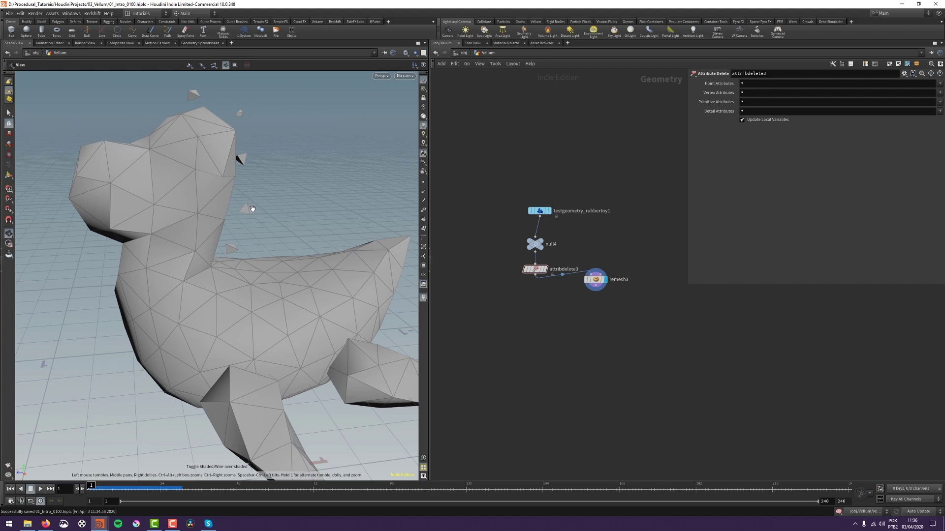
Step: Refine the rubber toy's Remesh by trying target sizes of 0.05, 0.07 and 0.075, and settle on 0.08
{"action": "left_click", "coordinate": [605, 269]}
{"action": "double_click", "coordinate": [756, 172]}
{"action": "type", "text": "0.05"}
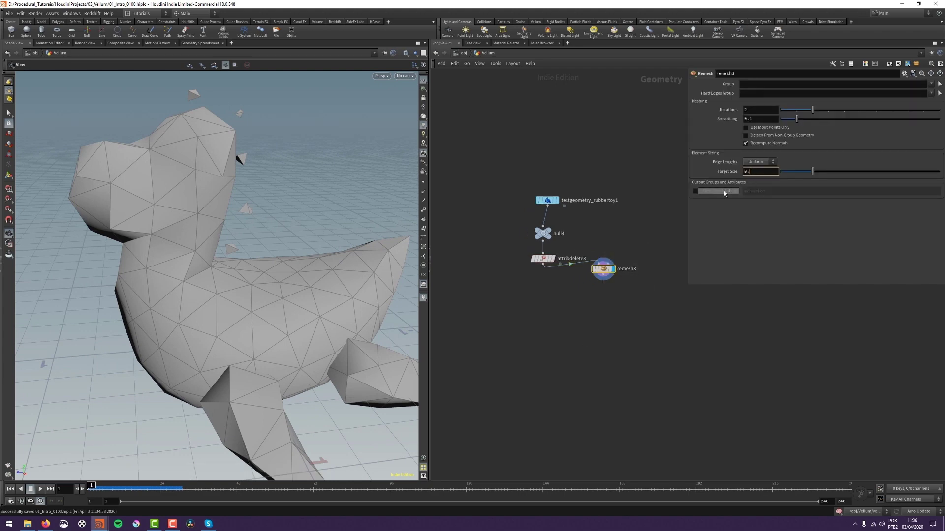
{"action": "key", "text": "Return"}
{"action": "left_click_drag", "start_coordinate": [289, 278], "coordinate": [248, 202]}
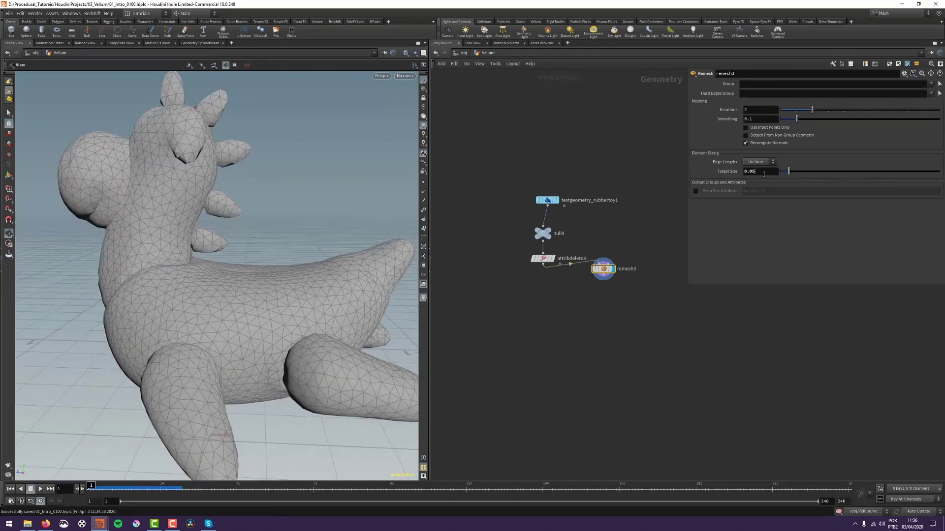
{"action": "type", "text": "0.07"}
{"action": "key", "text": "Return"}
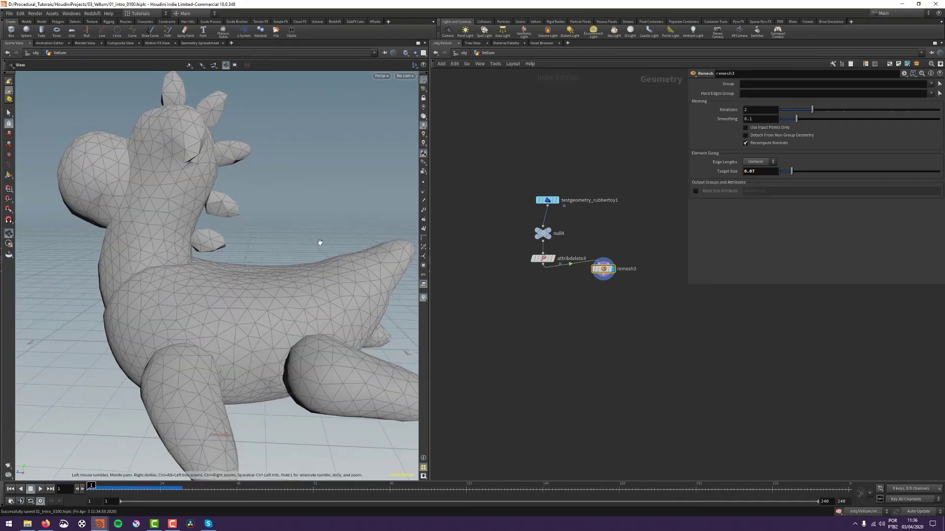
{"action": "mouse_move", "coordinate": [277, 191]}
{"action": "left_mouse_down"}
{"action": "mouse_move", "coordinate": [264, 178]}
{"action": "mouse_move", "coordinate": [272, 180]}
{"action": "left_mouse_up"}
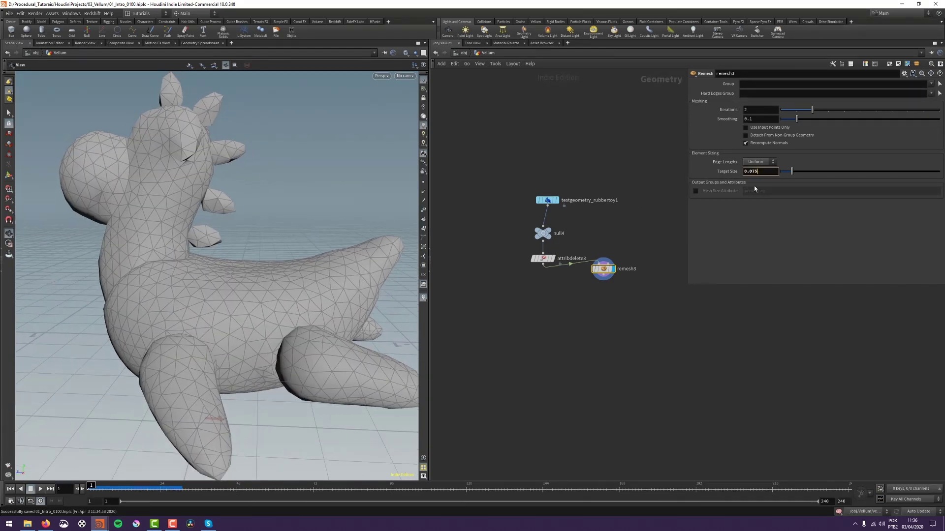
{"action": "key", "text": "Return"}
{"action": "left_click_drag", "start_coordinate": [219, 217], "coordinate": [215, 186]}
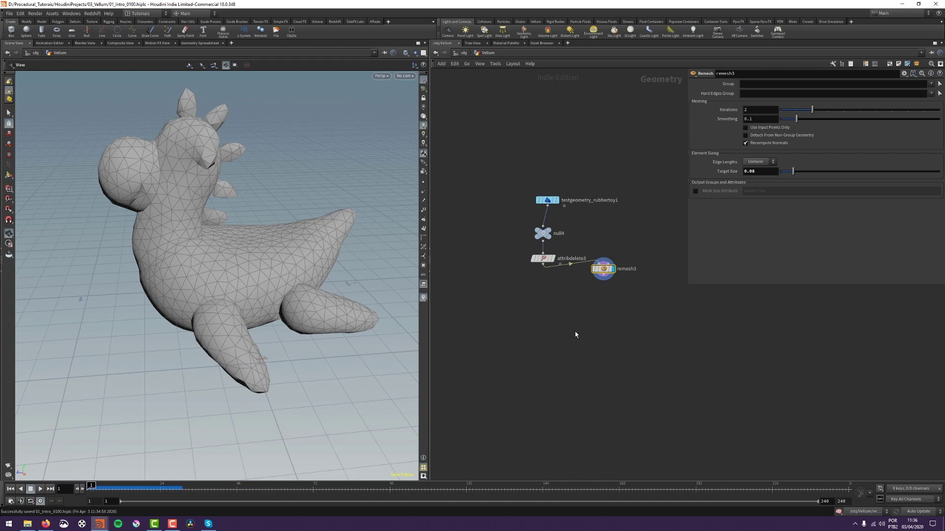
Step: Move the Remesh node below the Attribute Delete node and attach a Vellum Configure Balloon setup to its output
{"action": "middle_click_drag", "start_coordinate": [577, 332], "coordinate": [568, 324]}
{"action": "left_click_drag", "start_coordinate": [593, 261], "coordinate": [577, 291]}
{"action": "middle_click_drag", "start_coordinate": [571, 321], "coordinate": [589, 302]}
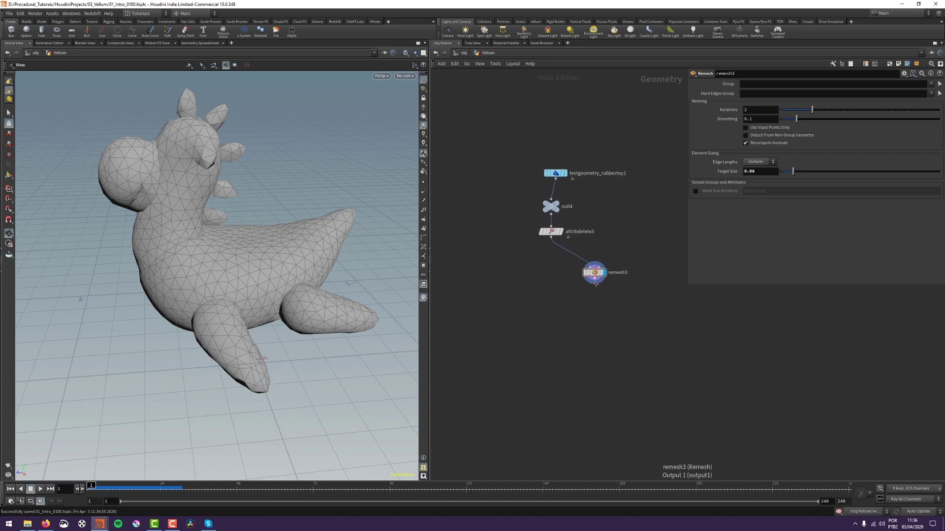
{"action": "key", "text": "Tab"}
{"action": "mouse_move", "coordinate": [598, 299]}
{"action": "type", "text": "vellb"}
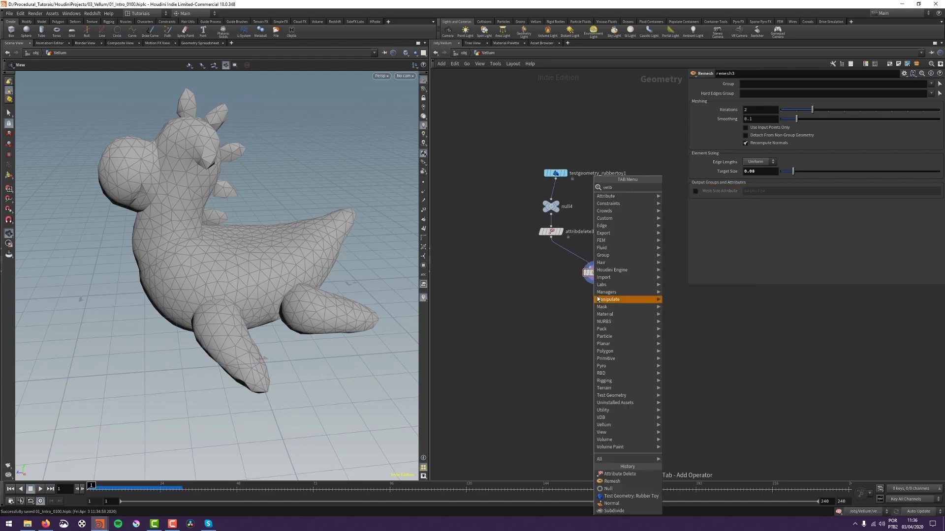
{"action": "key", "text": "BackSpace"}
{"action": "key", "text": "BackSpace"}
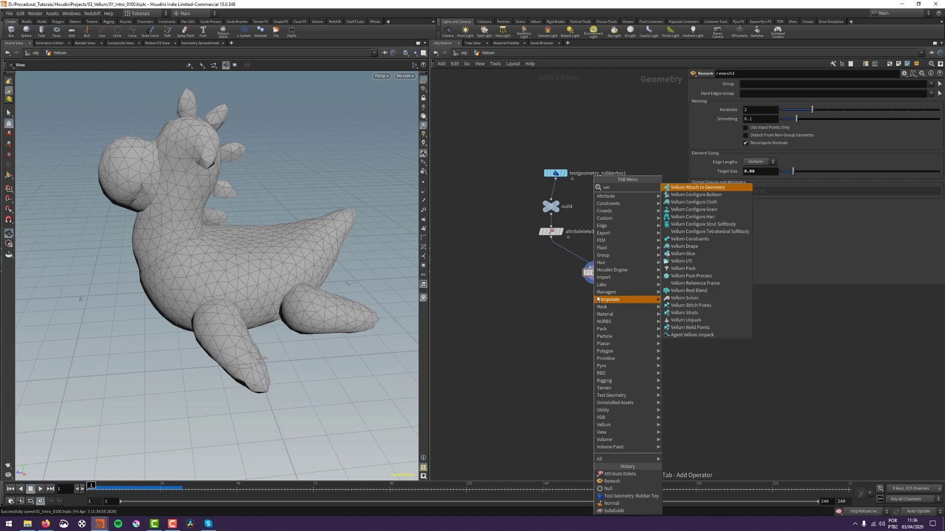
{"action": "type", "text": "a"}
{"action": "key", "text": "Return"}
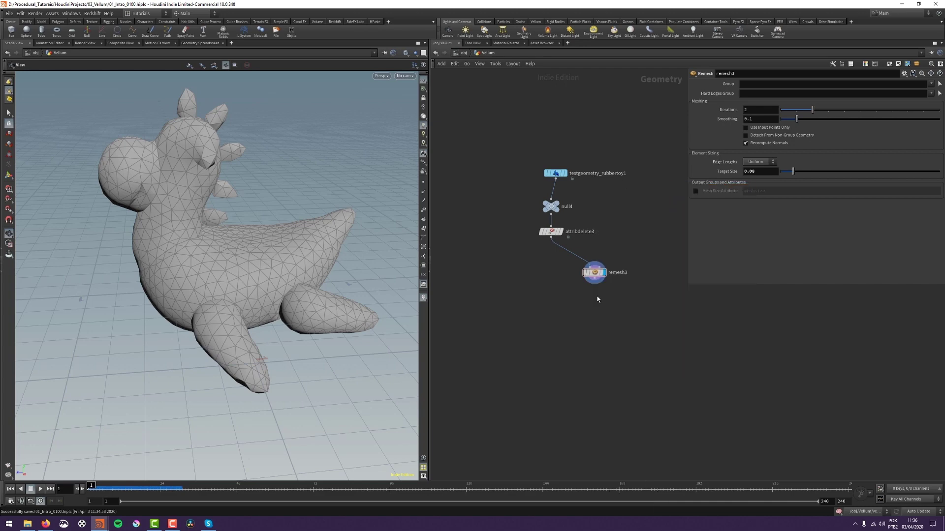
Step: Duplicate the pig head's Vellum Solver towards the rubber toy network and cut the copy's wires to the pig head constraints
{"action": "mouse_move", "coordinate": [497, 343]}
{"action": "middle_mouse_down"}
{"action": "mouse_move", "coordinate": [622, 297]}
{"action": "mouse_move", "coordinate": [492, 348]}
{"action": "middle_mouse_up"}
{"action": "left_click_drag", "start_coordinate": [446, 353], "coordinate": [599, 351], "text": "alt"}
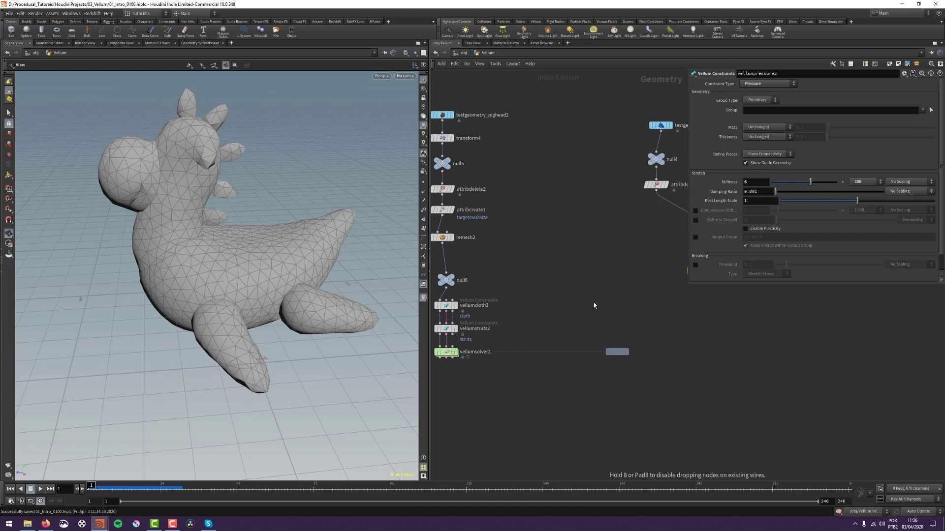
{"action": "key", "text": "y"}
{"action": "left_click_drag", "start_coordinate": [586, 300], "coordinate": [547, 365]}
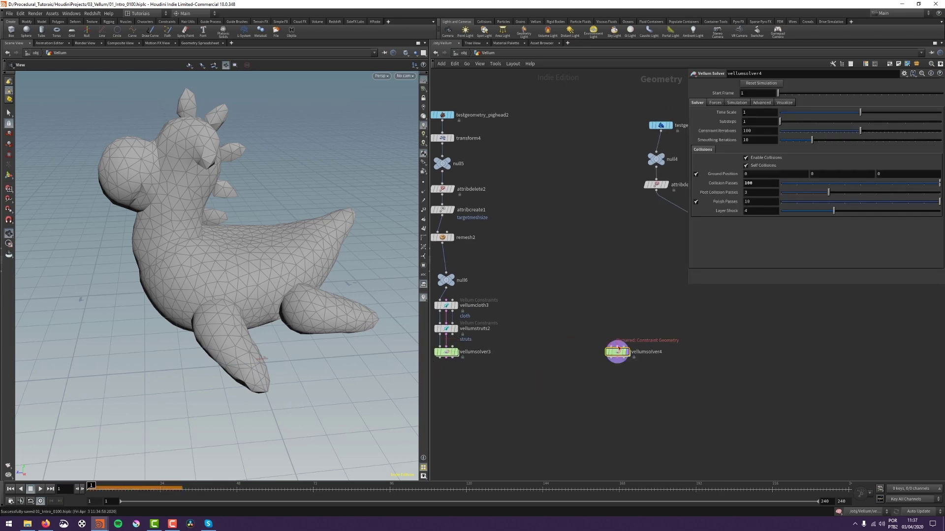
Step: Display the copied Vellum Solver and wire the geometry and constraint outputs of the rubber toy's pressure node into it
{"action": "left_click", "coordinate": [631, 344]}
{"action": "middle_click_drag", "start_coordinate": [674, 362], "coordinate": [599, 376]}
{"action": "left_click_drag", "start_coordinate": [544, 367], "coordinate": [624, 359]}
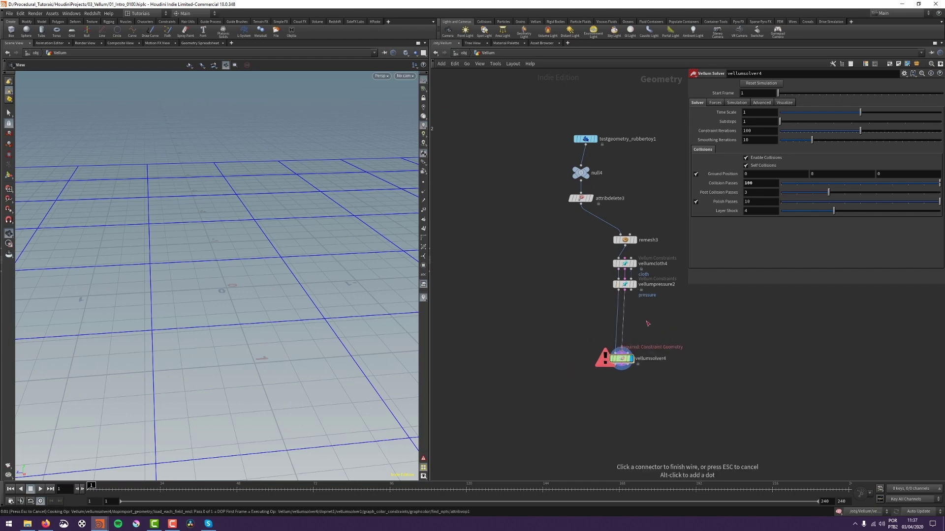
{"action": "middle_click_drag", "start_coordinate": [691, 293], "coordinate": [646, 311]}
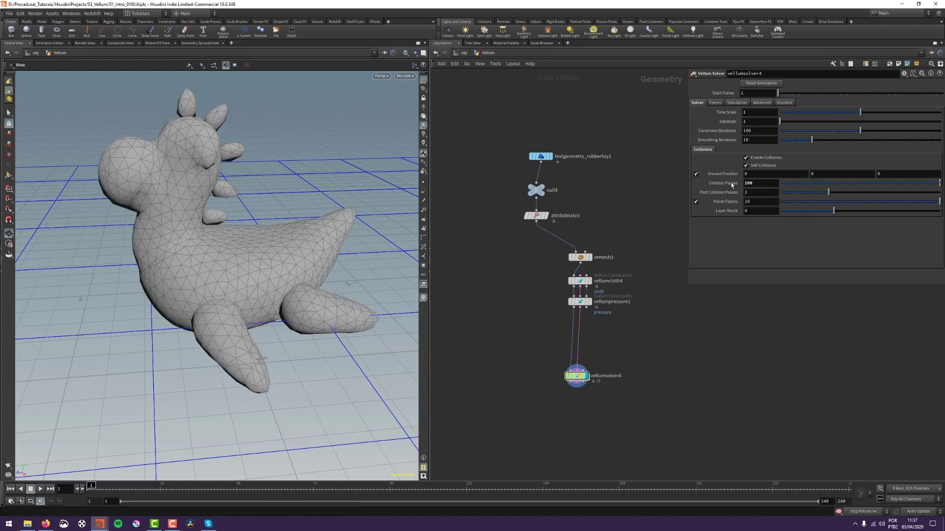
Step: Reset the copied Vellum Solver's Collision Passes to 10
{"action": "middle_click_drag", "start_coordinate": [592, 375], "coordinate": [589, 364]}
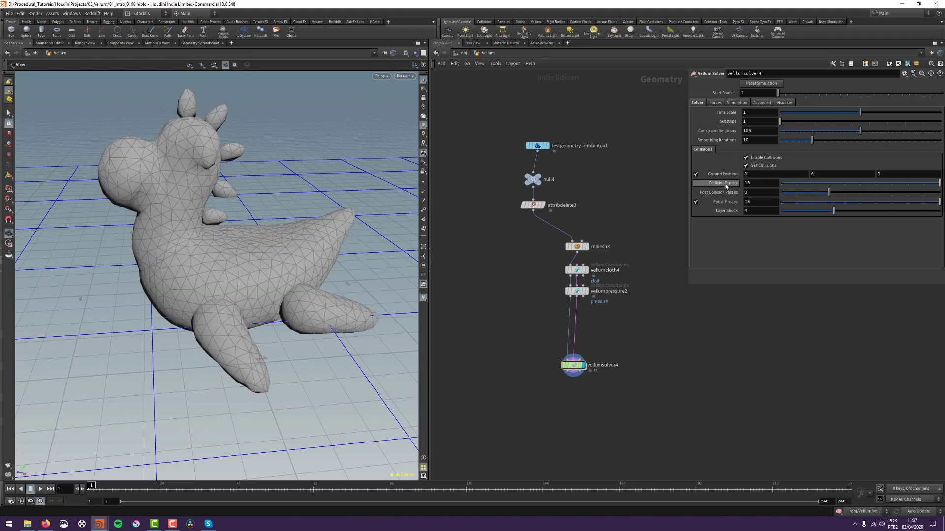
{"action": "middle_click_drag", "start_coordinate": [618, 315], "coordinate": [606, 296]}
{"action": "scroll", "coordinate": [261, 326], "scroll_direction": "down", "scroll_amount": 3}
{"action": "middle_click_drag", "start_coordinate": [614, 332], "coordinate": [600, 370]}
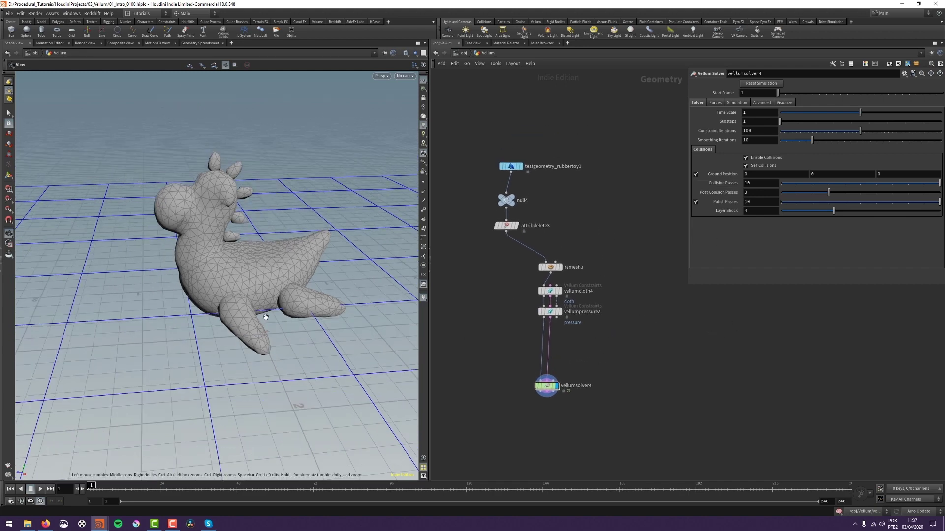
Step: Copy the pig head's Transform node and insert it between the rubber toy test geometry and its Null
{"action": "left_click_drag", "start_coordinate": [264, 318], "coordinate": [272, 296]}
{"action": "middle_click_drag", "start_coordinate": [229, 301], "coordinate": [217, 340]}
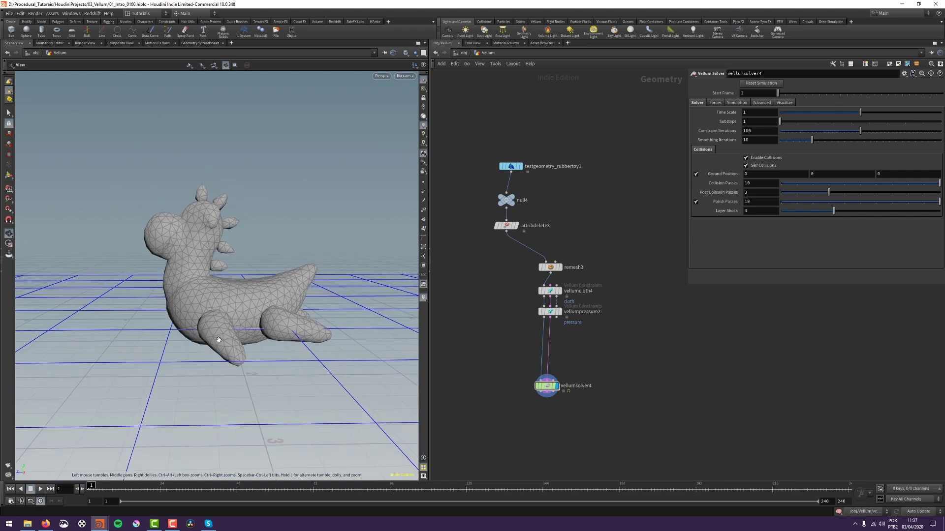
{"action": "middle_click_drag", "start_coordinate": [243, 280], "coordinate": [229, 309]}
{"action": "middle_click_drag", "start_coordinate": [481, 316], "coordinate": [624, 308]}
{"action": "scroll", "coordinate": [579, 270], "scroll_direction": "down", "scroll_amount": 1}
{"action": "middle_click_drag", "start_coordinate": [579, 270], "coordinate": [511, 260]}
{"action": "scroll", "coordinate": [511, 260], "scroll_direction": "down", "scroll_amount": 1}
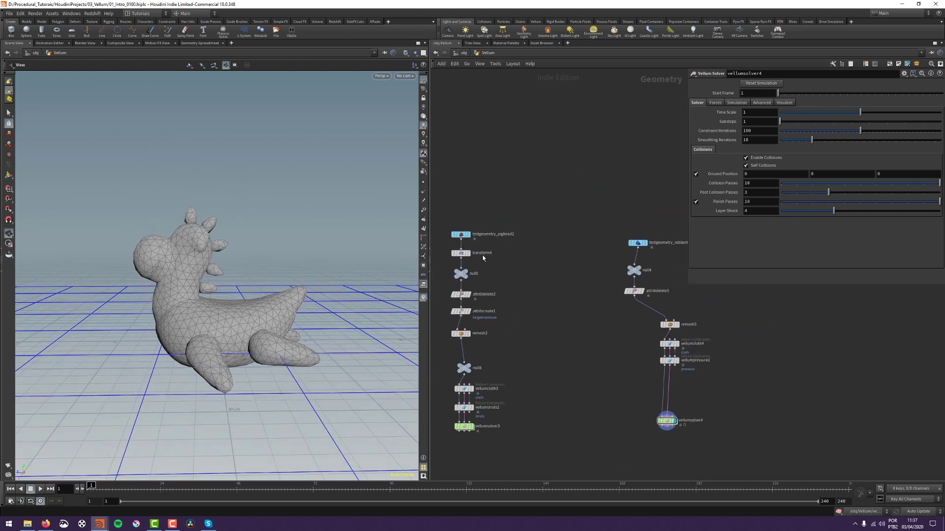
{"action": "left_click", "coordinate": [462, 253]}
{"action": "left_click_drag", "start_coordinate": [460, 254], "coordinate": [634, 262], "text": "alt"}
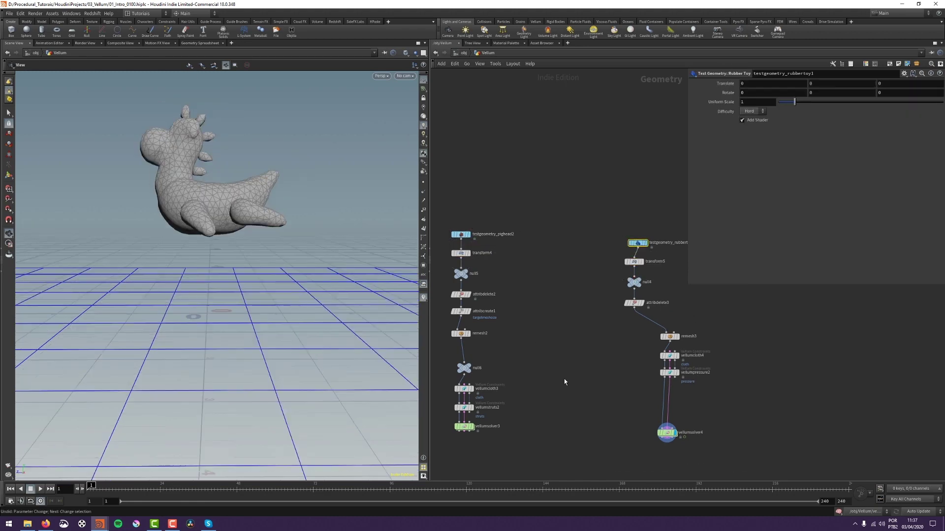
Step: Play the rubber toy simulation, check how its separate pieces behave from several angles, and return to the first frame
{"action": "middle_click_drag", "start_coordinate": [571, 384], "coordinate": [541, 333]}
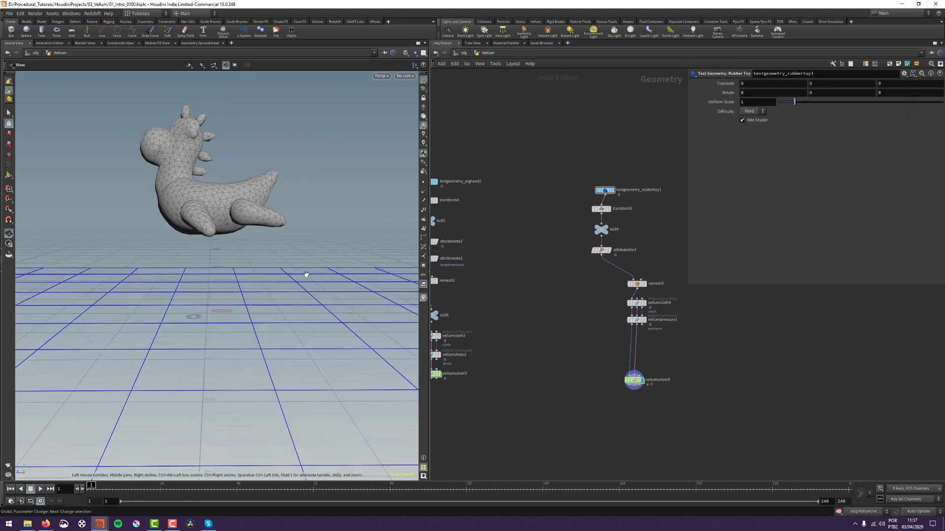
{"action": "key", "text": "Up"}
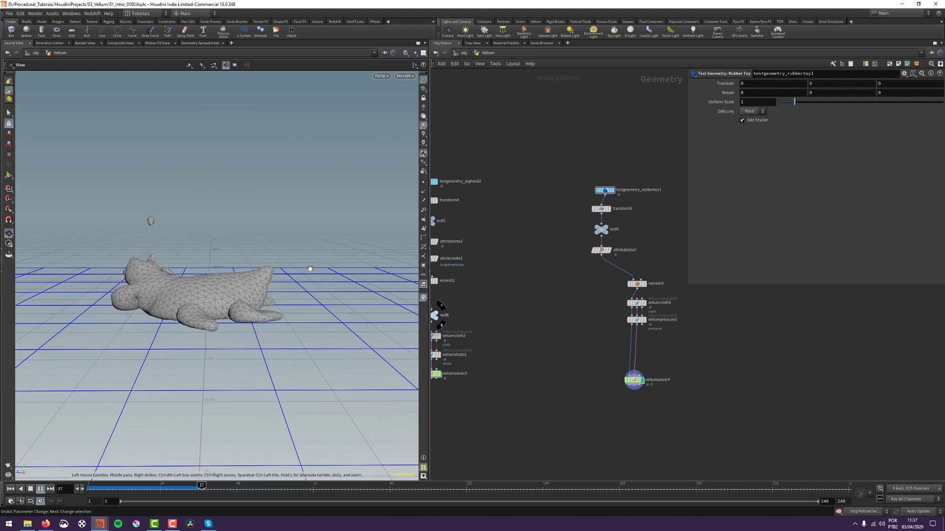
{"action": "right_click_drag", "start_coordinate": [183, 259], "coordinate": [200, 209]}
{"action": "left_click_drag", "start_coordinate": [200, 209], "coordinate": [135, 282]}
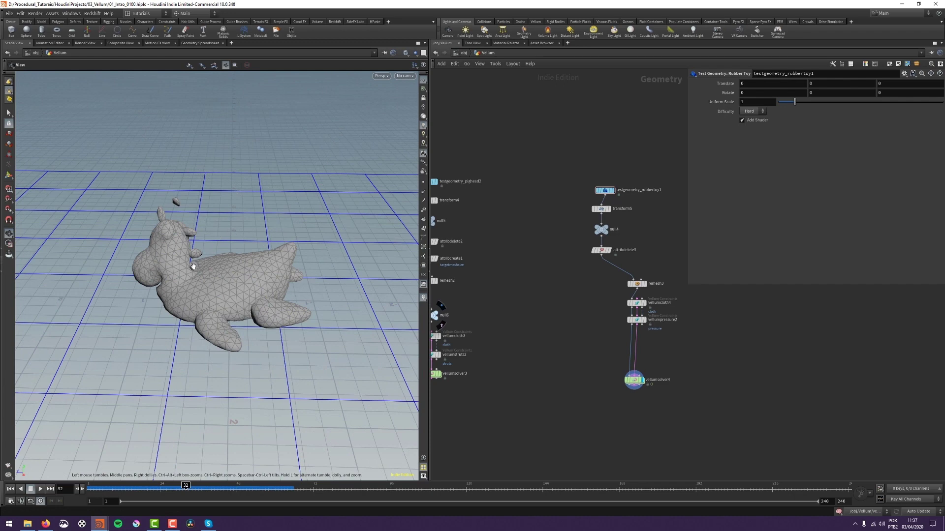
{"action": "key", "text": "ctrl+Left"}
{"action": "middle_click_drag", "start_coordinate": [224, 218], "coordinate": [192, 270]}
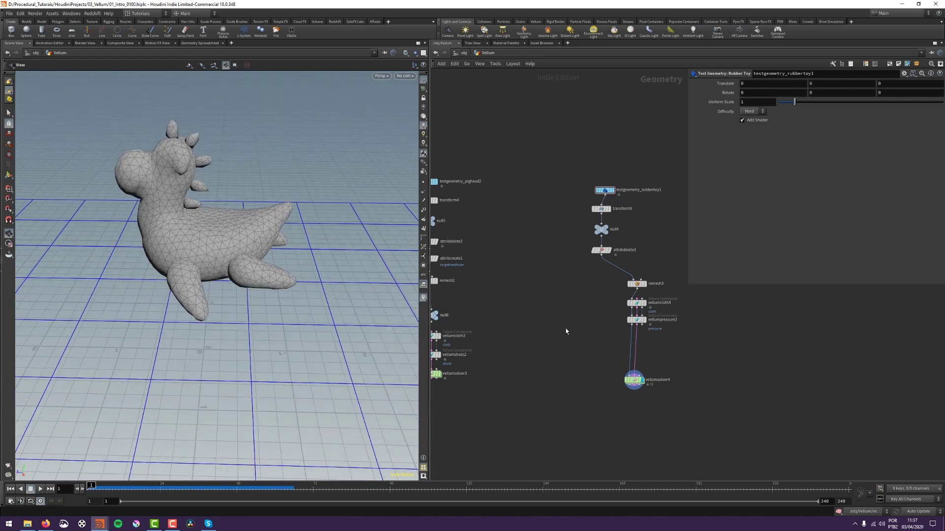
Step: Move the rubber toy's Remesh and Vellum nodes down to make room and display the Attribute Delete node
{"action": "middle_click_drag", "start_coordinate": [552, 302], "coordinate": [499, 262]}
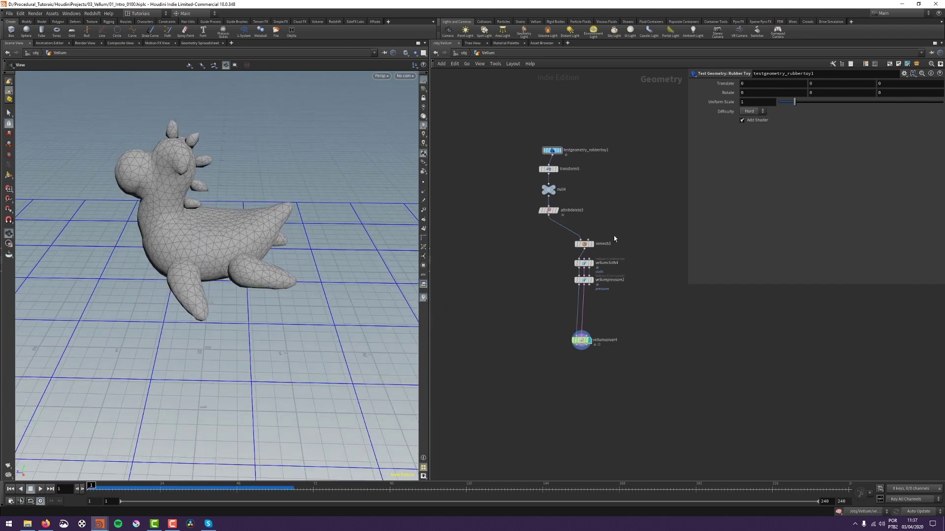
{"action": "left_click_drag", "start_coordinate": [615, 239], "coordinate": [611, 272]}
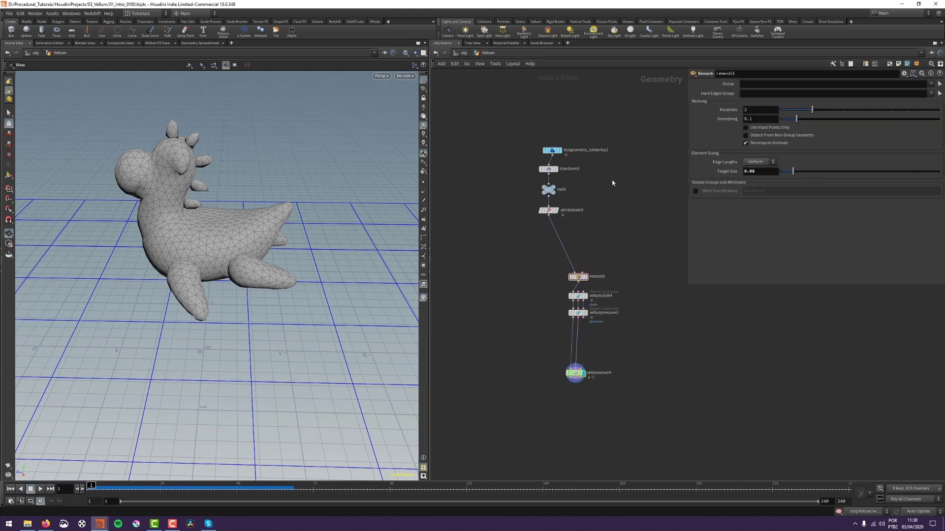
{"action": "left_click", "coordinate": [560, 203]}
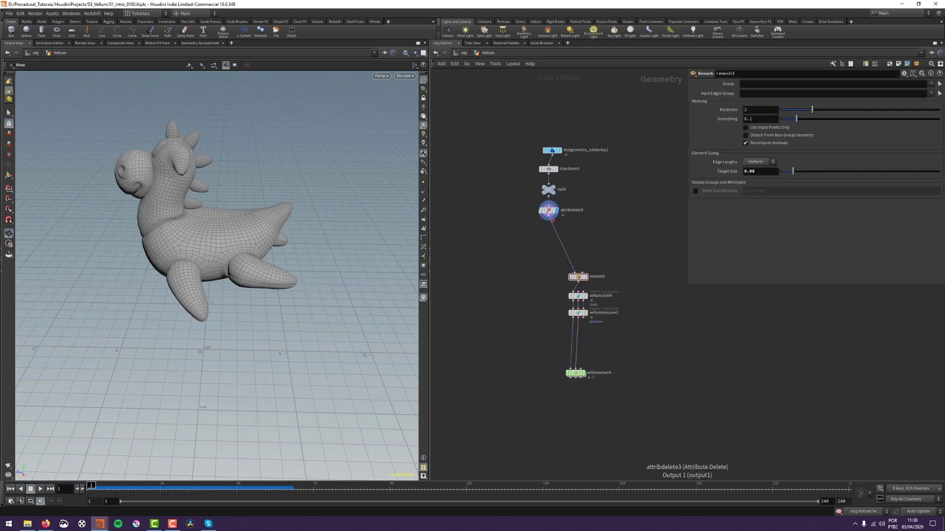
Step: Add a VDB from Polygons node fed by the rubber toy's Attribute Delete node and display it
{"action": "left_click", "coordinate": [549, 216]}
{"action": "left_click", "coordinate": [611, 219]}
{"action": "type", "text": "vdb"}
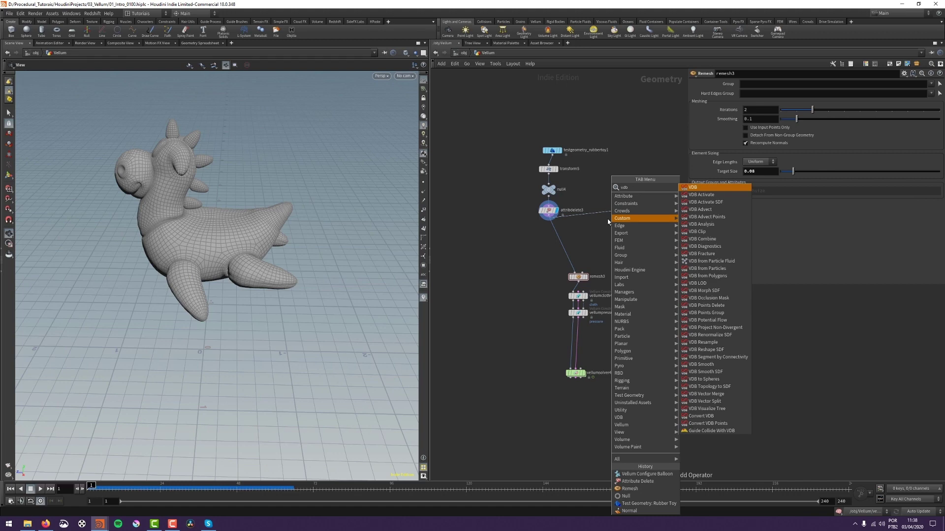
{"action": "type", "text": " from"}
{"action": "key", "text": "Down"}
{"action": "key", "text": "Down"}
{"action": "key", "text": "Return"}
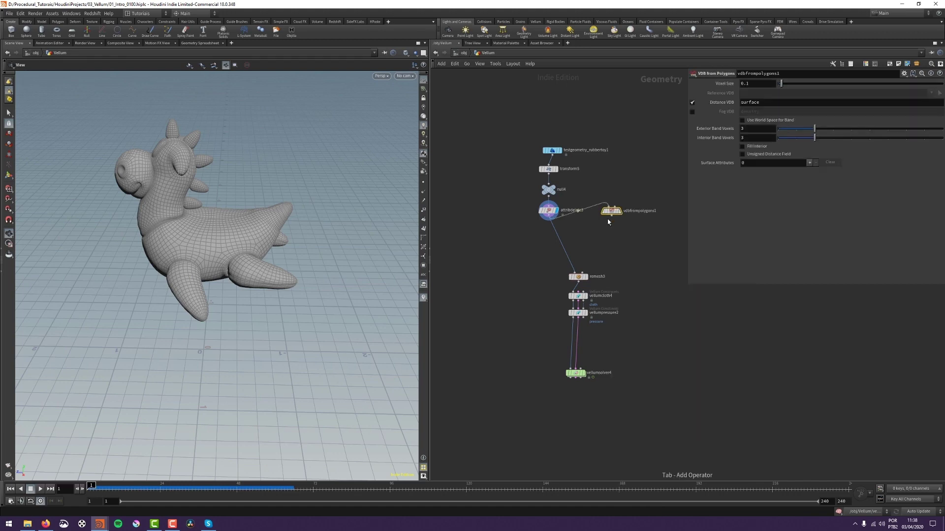
{"action": "left_click", "coordinate": [611, 214]}
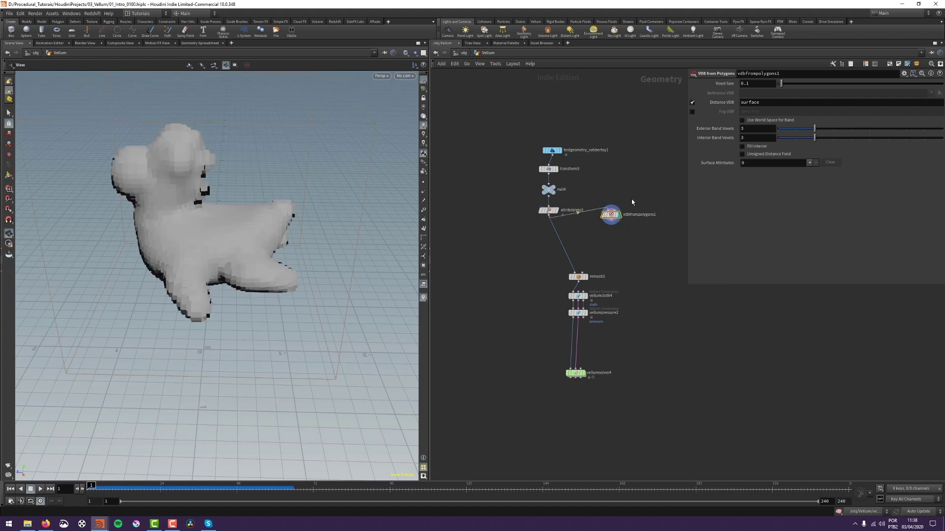
Step: Refine the VDB from Polygons Voxel Size through 0.05 and 0.02 down to 0.0075, checking the toy's detail
{"action": "type", "text": "0.05"}
{"action": "key", "text": "Return"}
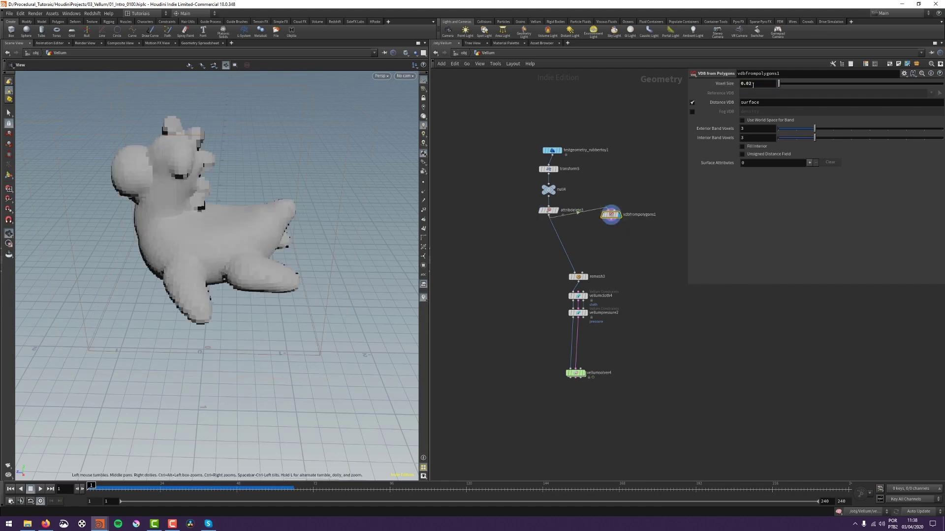
{"action": "left_click_drag", "start_coordinate": [184, 226], "coordinate": [202, 222]}
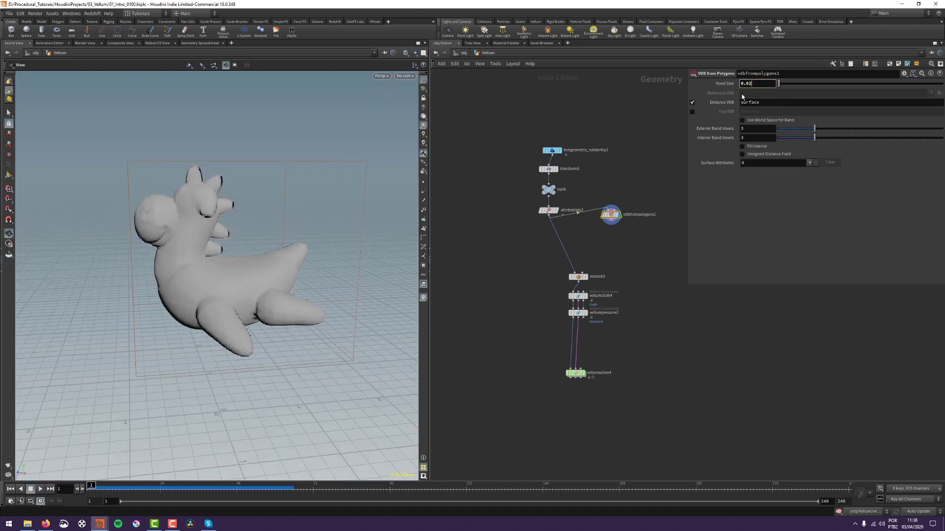
{"action": "key", "text": "Return"}
{"action": "left_click_drag", "start_coordinate": [238, 261], "coordinate": [233, 221]}
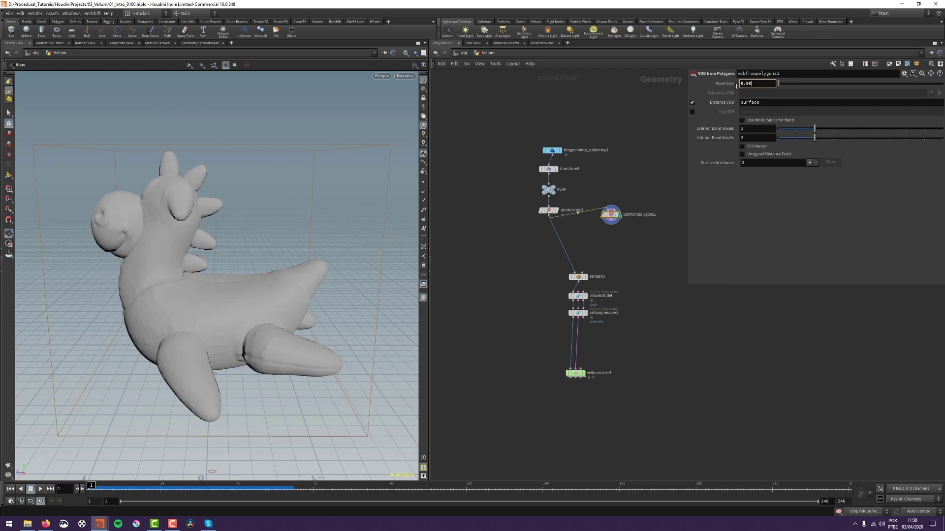
{"action": "left_click_drag", "start_coordinate": [257, 225], "coordinate": [204, 207]}
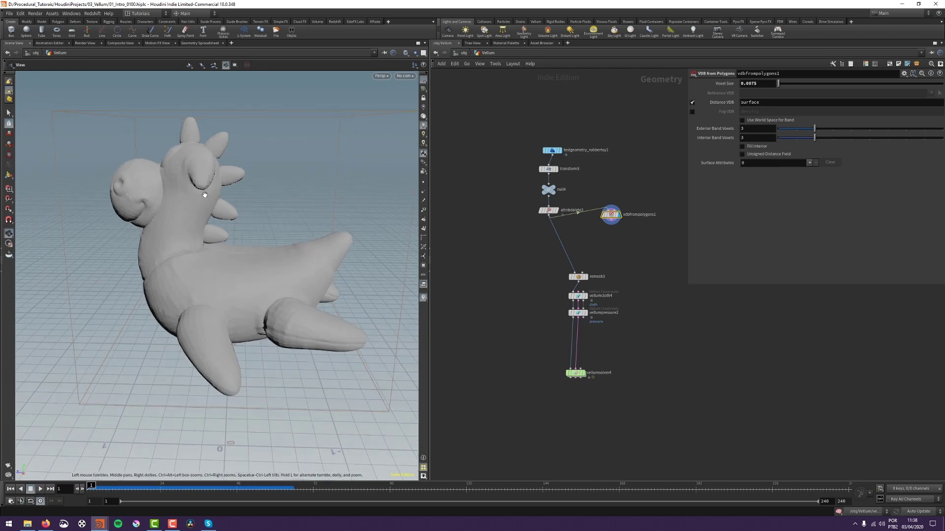
Step: Add a Convert VDB node after VDB from Polygons and display it
{"action": "key", "text": "Tab"}
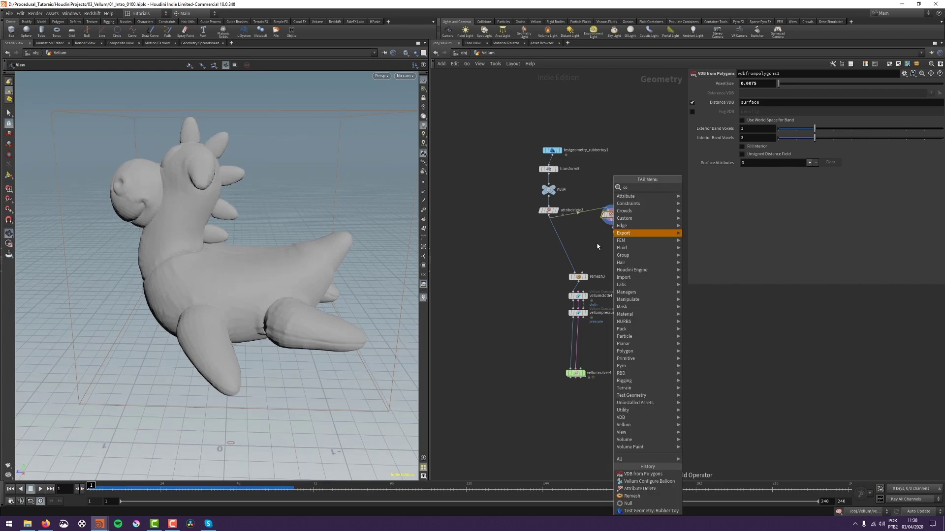
{"action": "type", "text": "conve"}
{"action": "key", "text": "Down"}
{"action": "key", "text": "Down"}
{"action": "key", "text": "Down"}
{"action": "key", "text": "Down"}
{"action": "key", "text": "Down"}
{"action": "key", "text": "Return"}
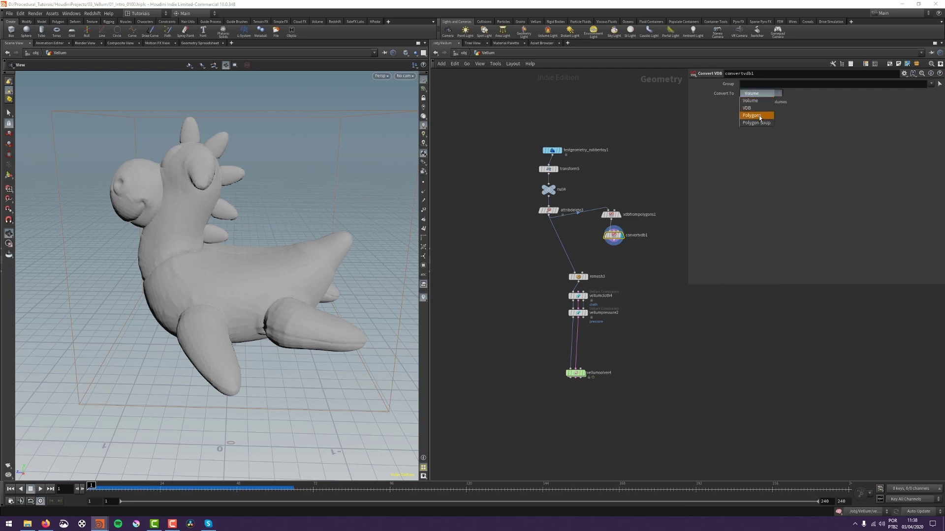
Step: Set Convert VDB to output Polygons and check the converted mesh with the wireframe overlay on and off
{"action": "left_click", "coordinate": [751, 116]}
{"action": "key", "text": "shift+w"}
{"action": "key", "text": "shift+w"}
{"action": "right_click_drag", "start_coordinate": [205, 217], "coordinate": [249, 164]}
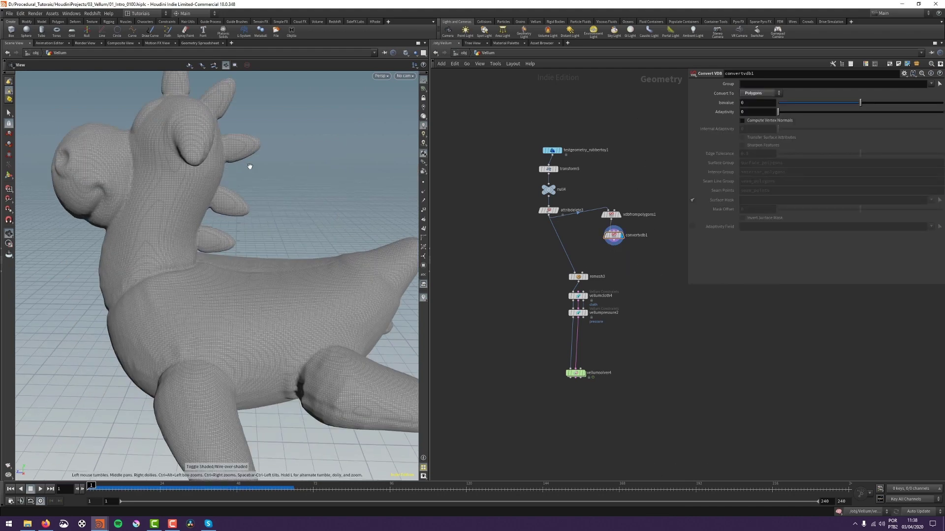
{"action": "left_click_drag", "start_coordinate": [249, 164], "coordinate": [289, 202]}
{"action": "key", "text": "shift+w"}
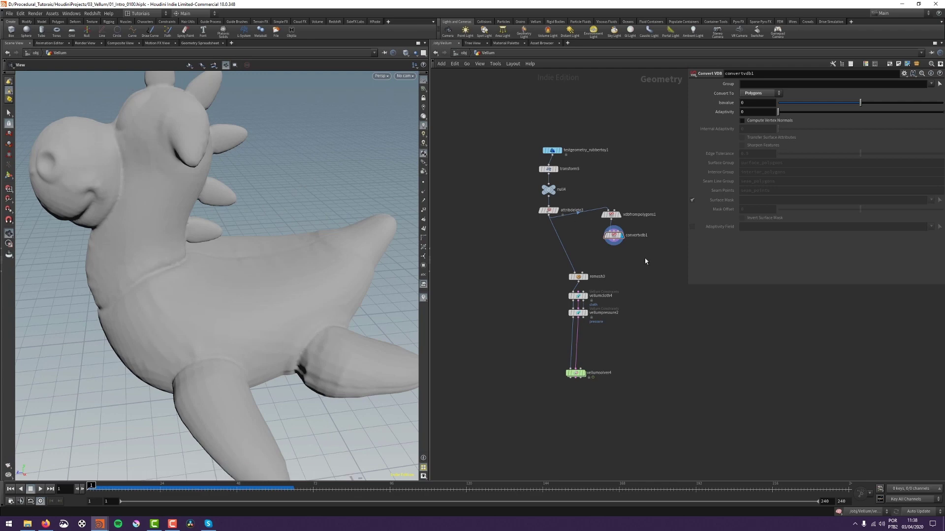
Step: Wire the Convert VDB output into the rubber toy's Remesh node and display the remeshed result
{"action": "scroll", "coordinate": [268, 143], "scroll_direction": "down", "scroll_amount": 2}
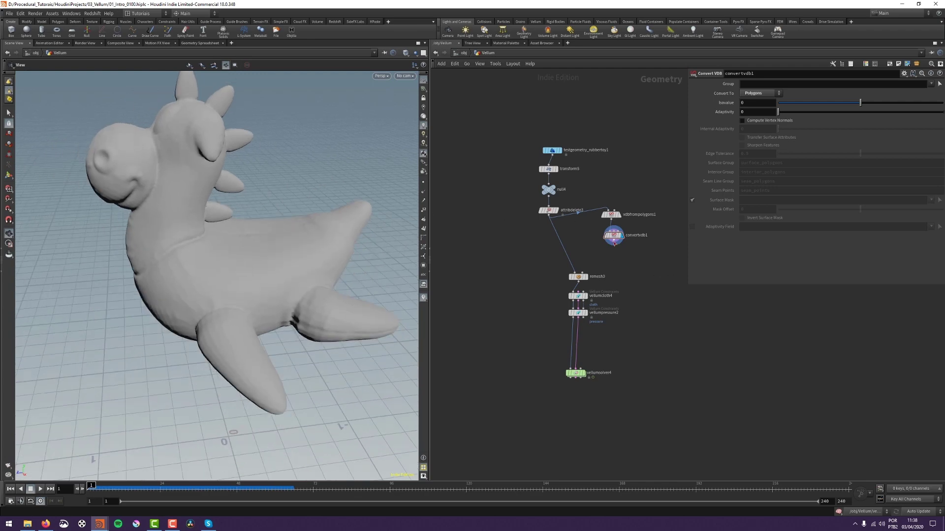
{"action": "left_click", "coordinate": [614, 243]}
{"action": "left_click", "coordinate": [579, 274]}
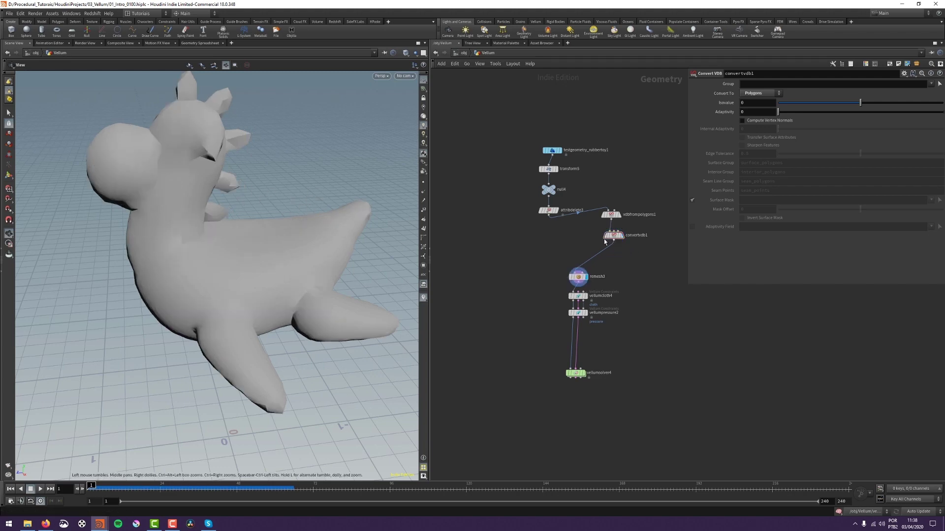
Step: Display Convert VDB and examine the spine joints from outside and inside the mesh to see how the parts merge
{"action": "left_click", "coordinate": [628, 231]}
{"action": "middle_click_drag", "start_coordinate": [253, 225], "coordinate": [257, 306]}
{"action": "right_click_drag", "start_coordinate": [249, 214], "coordinate": [274, 247]}
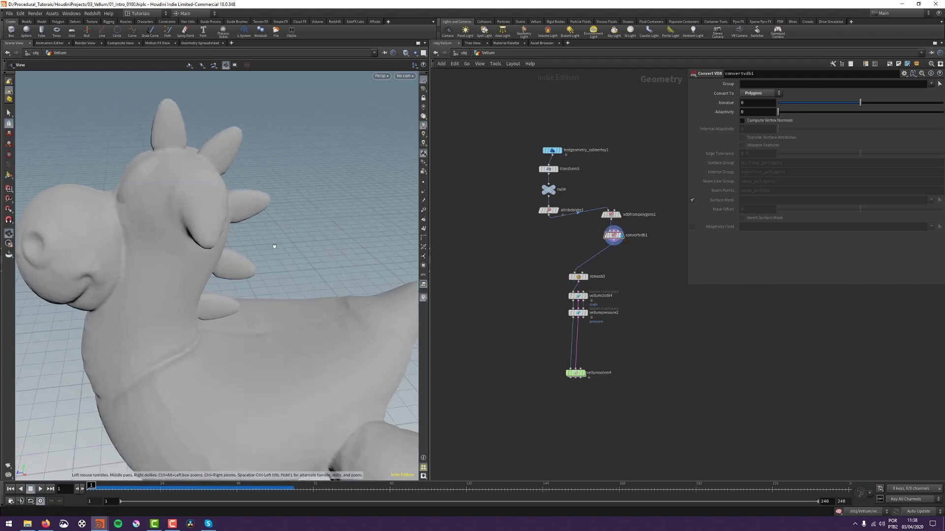
{"action": "scroll", "coordinate": [274, 246], "scroll_direction": "up", "scroll_amount": 6}
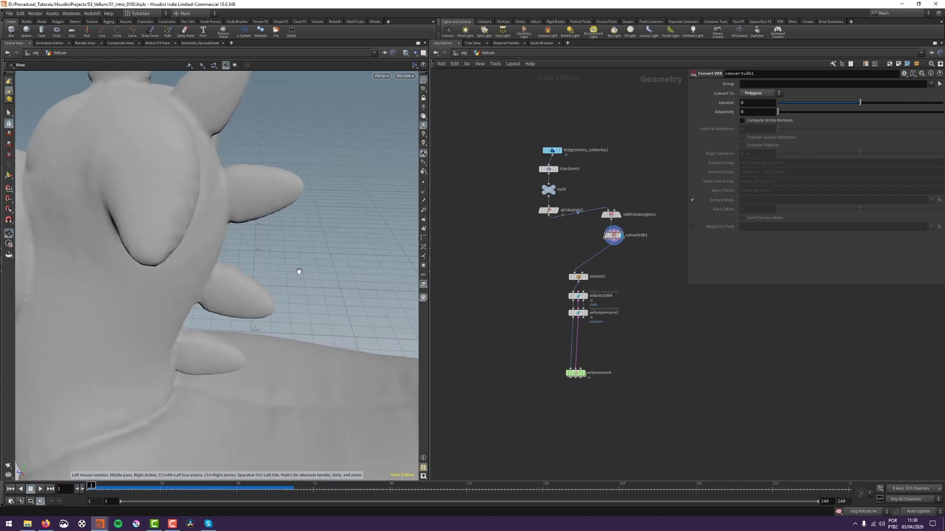
{"action": "scroll", "coordinate": [240, 182], "scroll_direction": "up", "scroll_amount": 3}
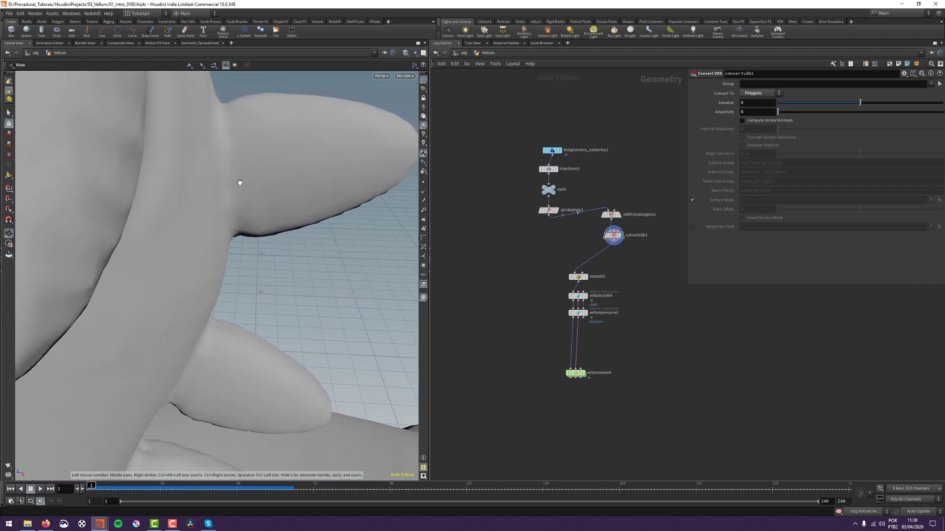
{"action": "scroll", "coordinate": [214, 210], "scroll_direction": "up", "scroll_amount": 5}
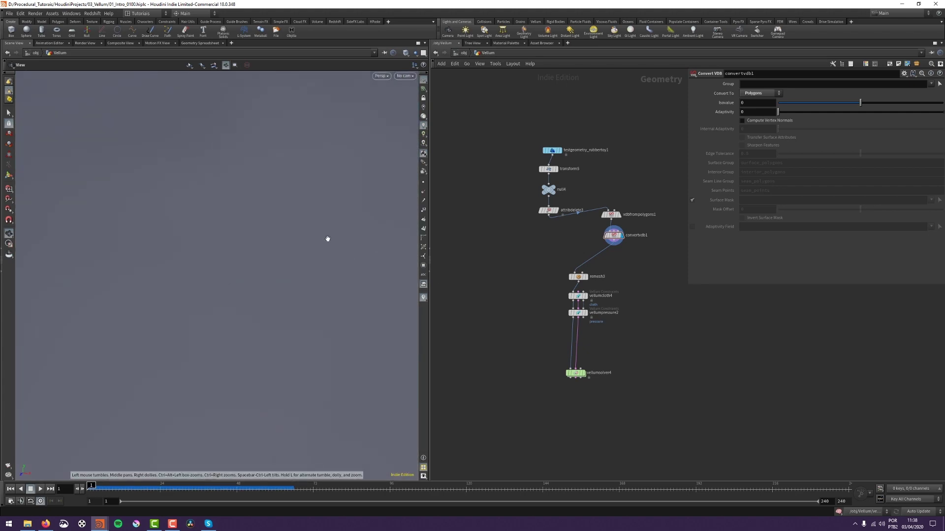
{"action": "left_click_drag", "start_coordinate": [328, 239], "coordinate": [220, 260]}
{"action": "left_click_drag", "start_coordinate": [241, 305], "coordinate": [245, 261]}
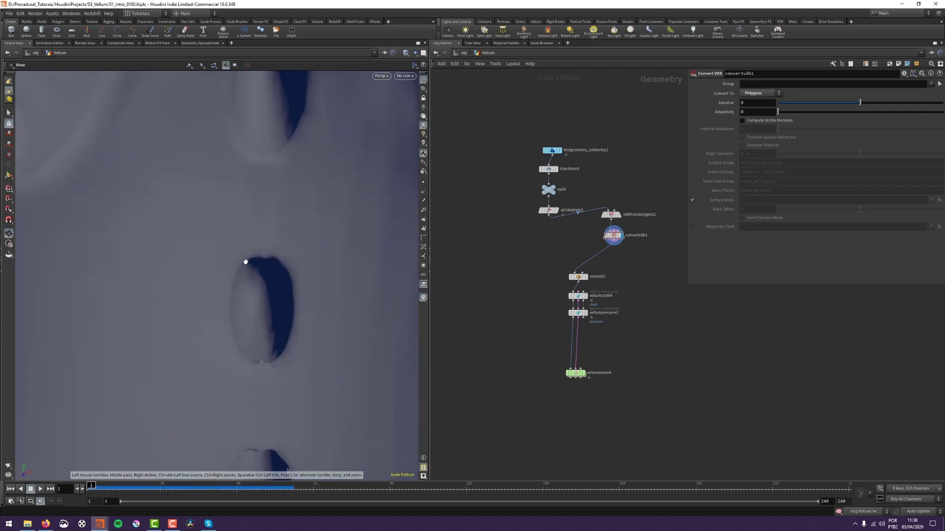
{"action": "right_click_drag", "start_coordinate": [289, 241], "coordinate": [183, 473]}
{"action": "left_click_drag", "start_coordinate": [310, 282], "coordinate": [231, 291]}
{"action": "middle_click_drag", "start_coordinate": [232, 291], "coordinate": [295, 291]}
{"action": "left_click_drag", "start_coordinate": [295, 291], "coordinate": [192, 249]}
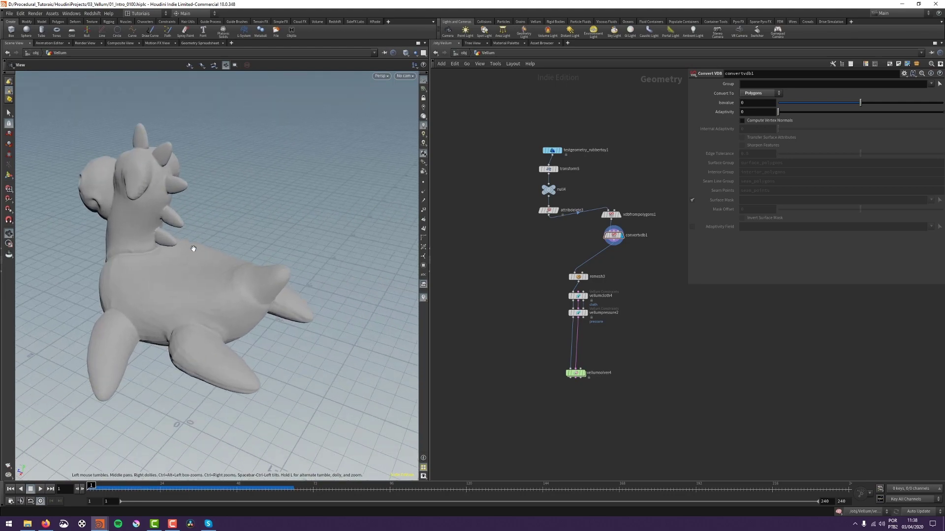
Step: Display the rubber toy's Remesh result with the wireframe overlay and inspect its triangles
{"action": "left_click", "coordinate": [576, 278]}
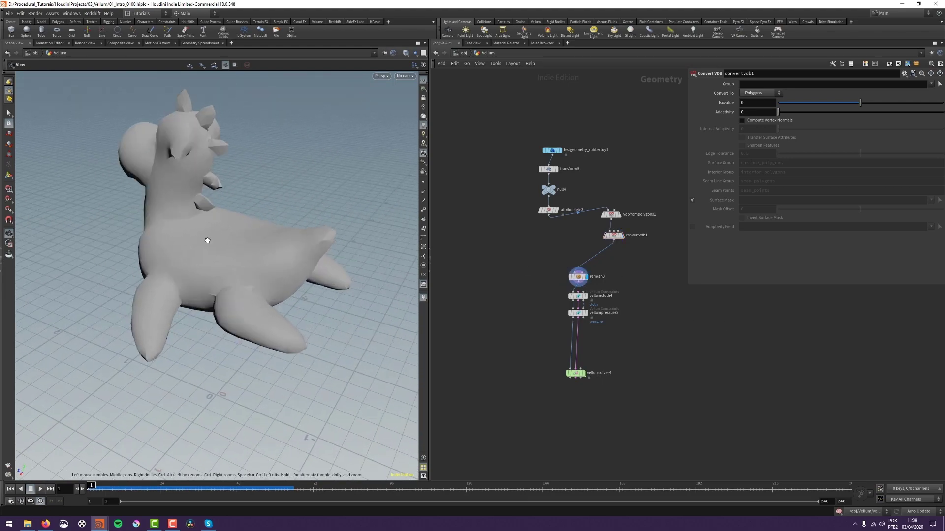
{"action": "key", "text": "shift+w"}
{"action": "mouse_move", "coordinate": [244, 203]}
{"action": "left_mouse_down"}
{"action": "mouse_move", "coordinate": [289, 185]}
{"action": "mouse_move", "coordinate": [243, 196]}
{"action": "mouse_move", "coordinate": [392, 243]}
{"action": "left_mouse_up"}
Step: Display the rubber toy's Vellum Solver and play the simulation with the merged mesh
{"action": "middle_click_drag", "start_coordinate": [581, 378], "coordinate": [581, 343]}
{"action": "left_click", "coordinate": [583, 339]}
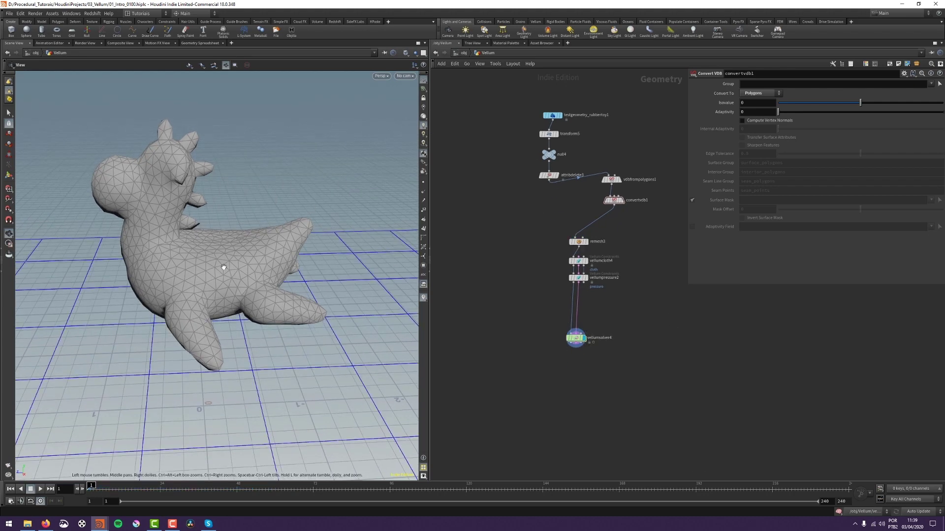
{"action": "left_click_drag", "start_coordinate": [231, 295], "coordinate": [115, 207]}
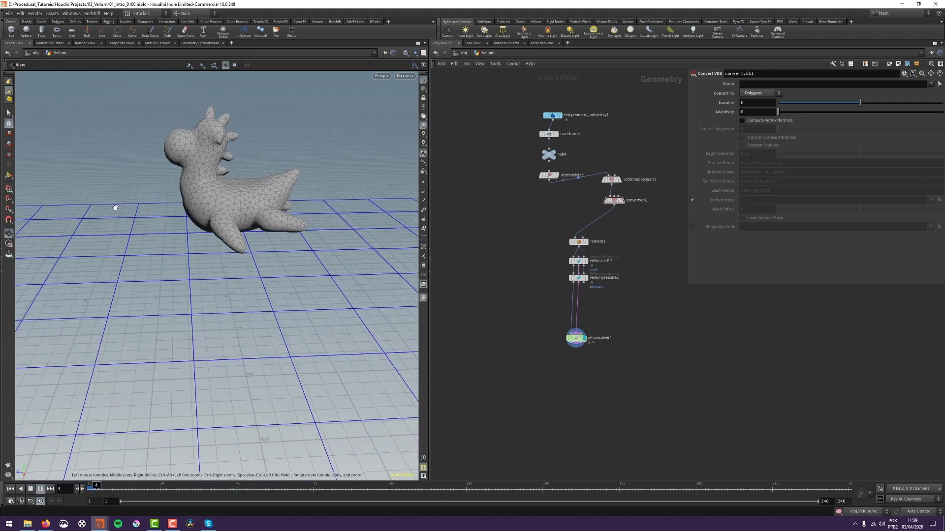